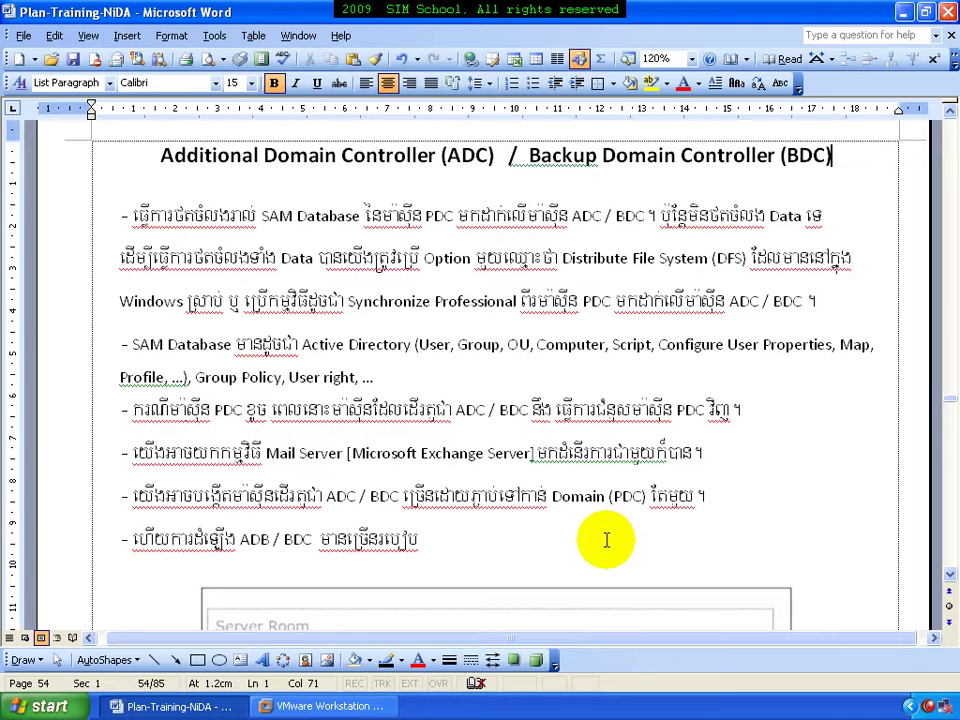
# Point out the end of each ADC/BDC bullet, from SAM Database and User right to Domain (PDC)
pyautogui.click(830, 217)
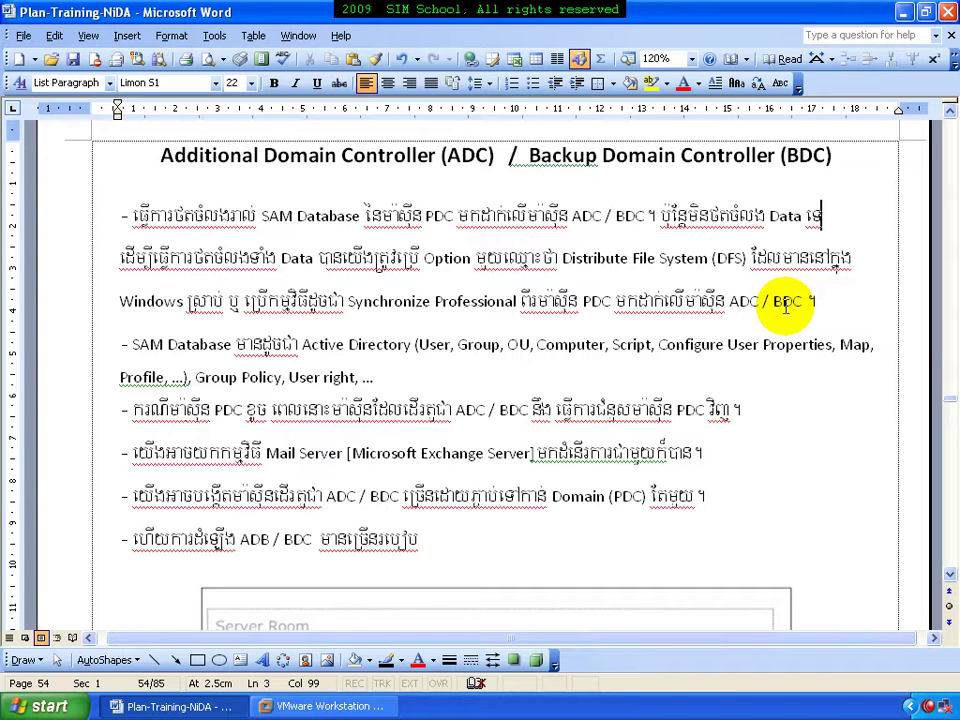
pyautogui.click(466, 360)
pyautogui.click(460, 375)
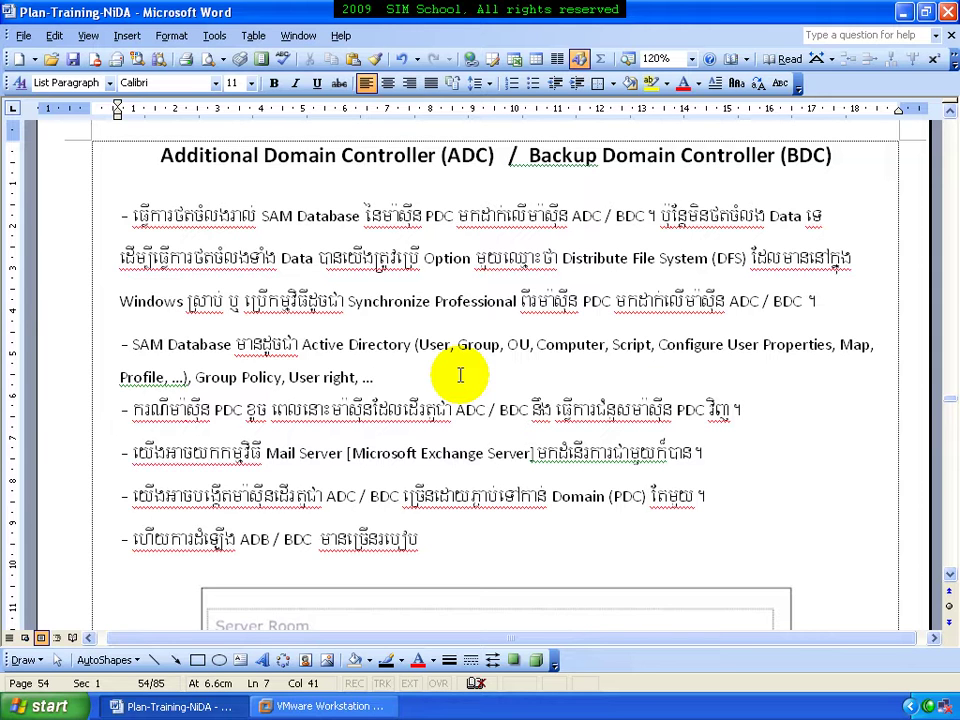
pyautogui.click(743, 413)
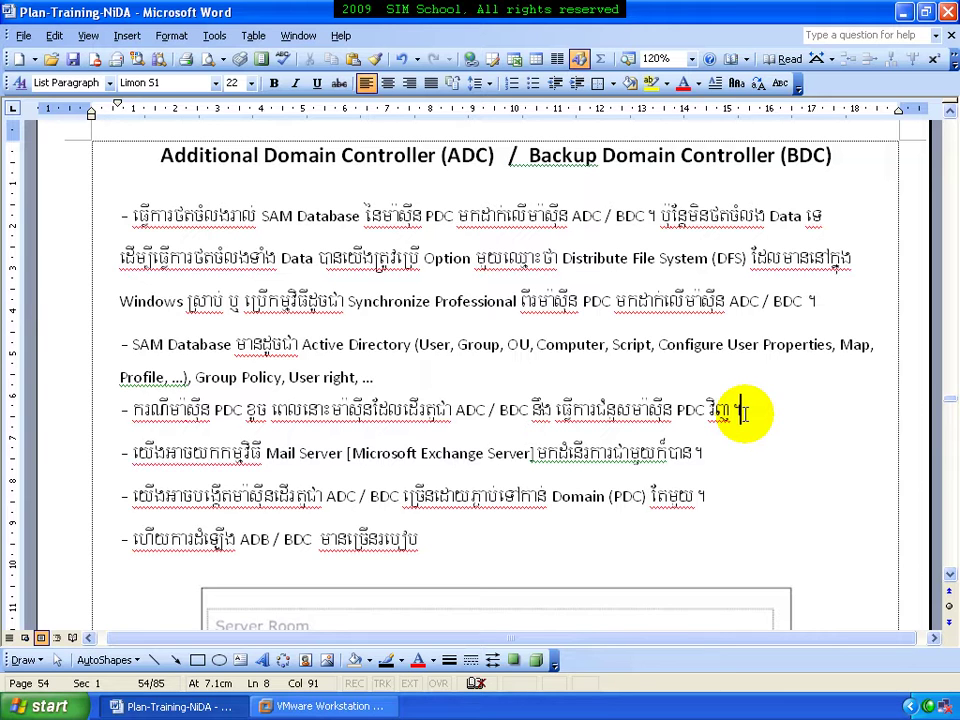
pyautogui.click(737, 456)
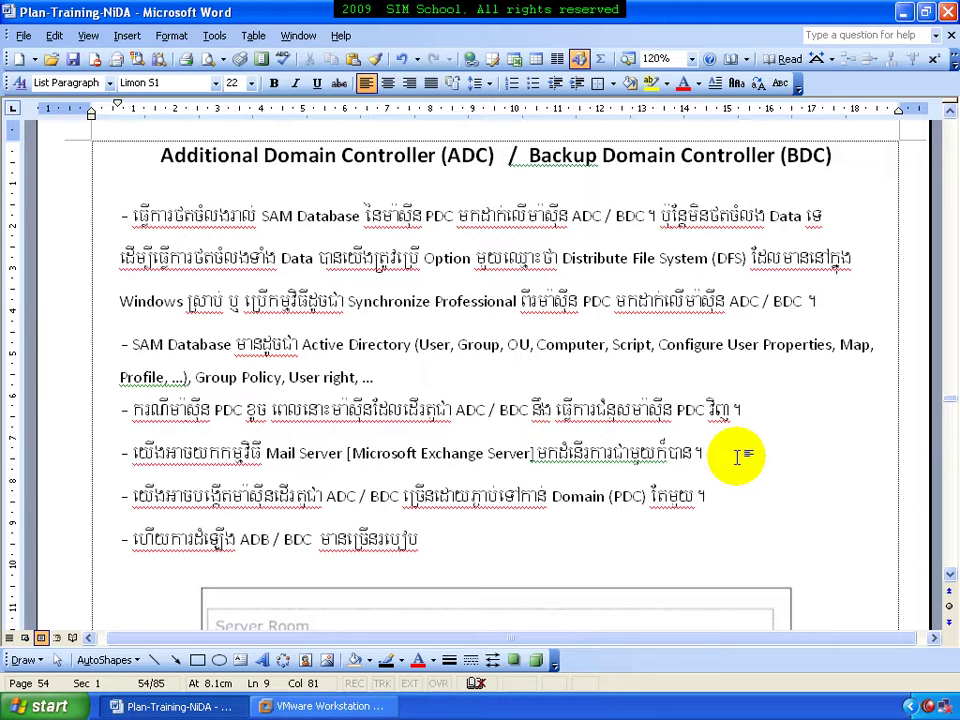
pyautogui.click(730, 502)
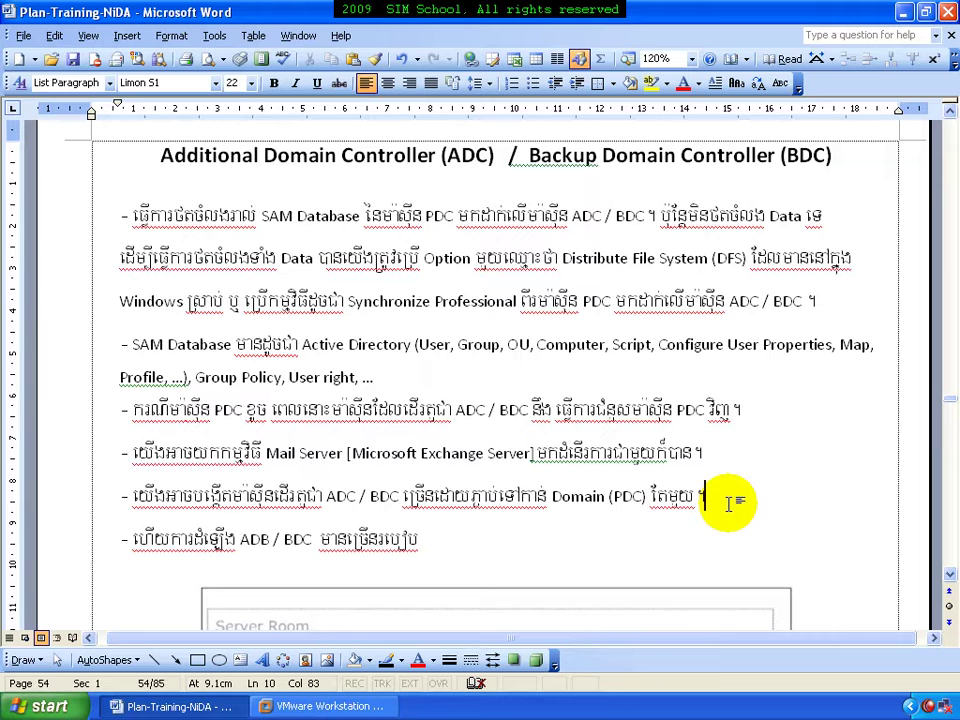
pyautogui.click(562, 543)
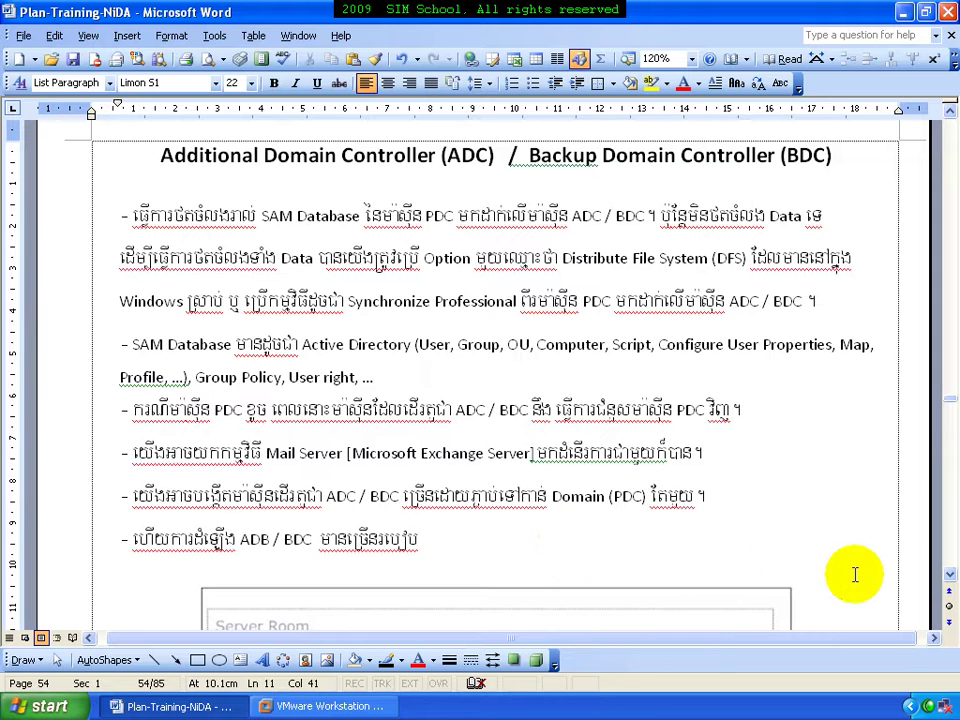
# Set the Word zoom to 110% and scroll down to the Server Room network diagram
pyautogui.click(949, 574)
pyautogui.moveTo(949, 577); pyautogui.dragTo(948, 575)
pyautogui.click(676, 59)
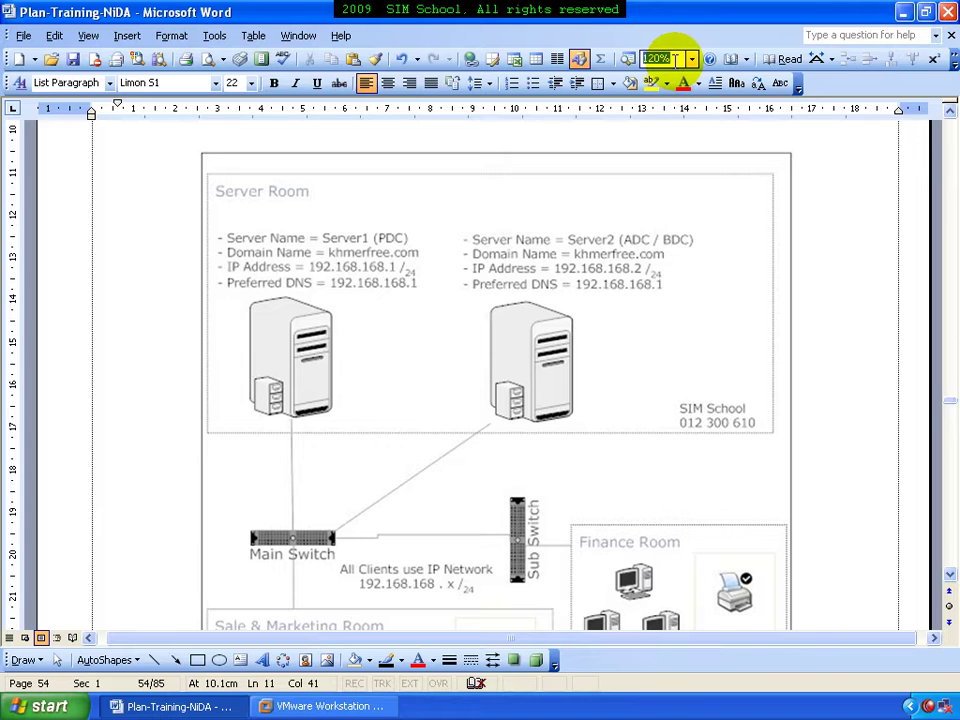
pyautogui.write('110')
pyautogui.press('Return')
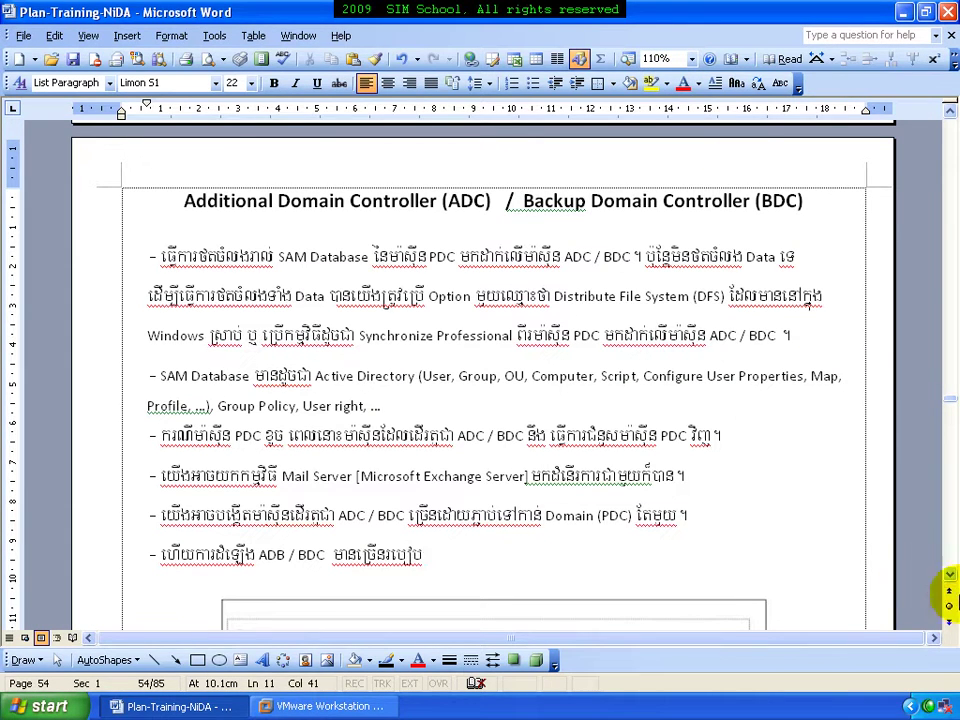
pyautogui.moveTo(950, 576); pyautogui.dragTo(951, 580)
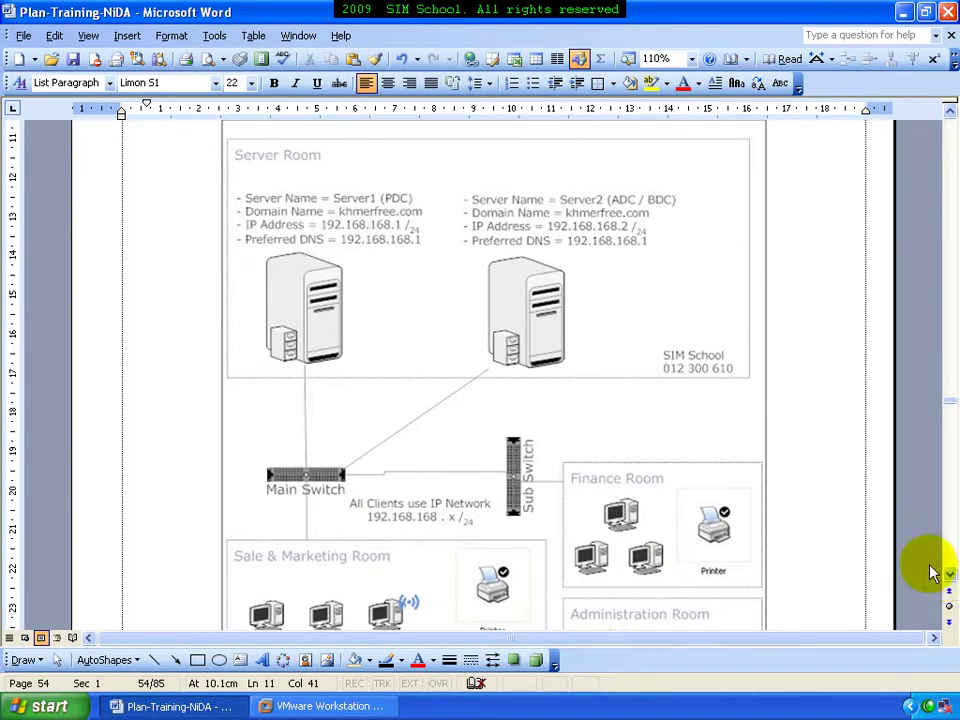
pyautogui.click(950, 578)
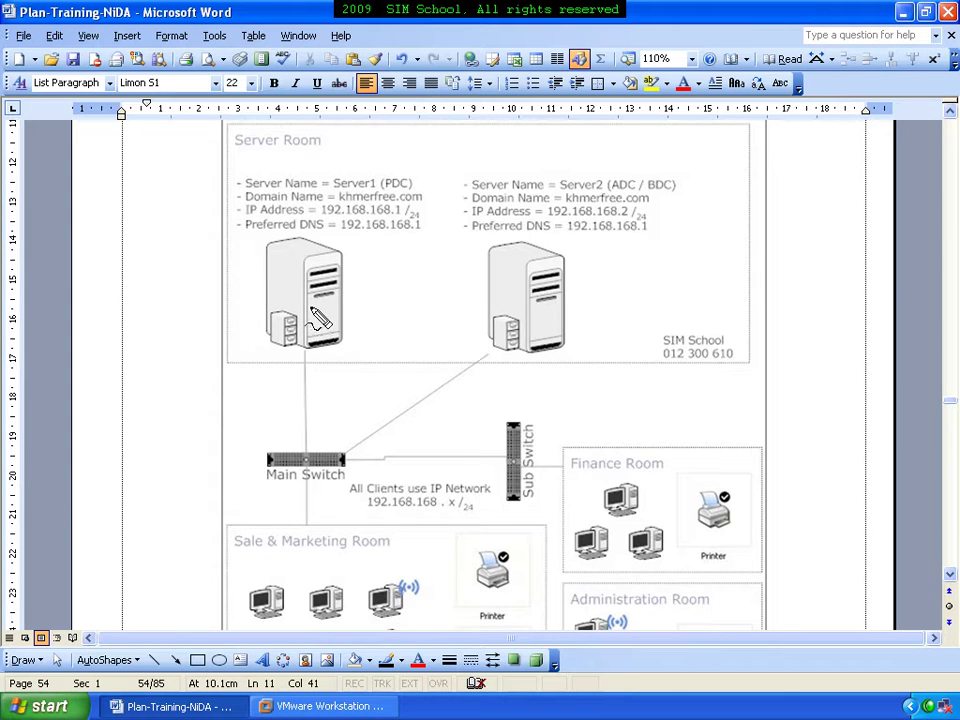
# Draw a red ink X across the Server1 (PDC) tower in the diagram
pyautogui.moveTo(310, 324); pyautogui.dragTo(316, 316)
pyautogui.moveTo(368, 219); pyautogui.dragTo(287, 328)
pyautogui.moveTo(263, 260); pyautogui.dragTo(347, 318)
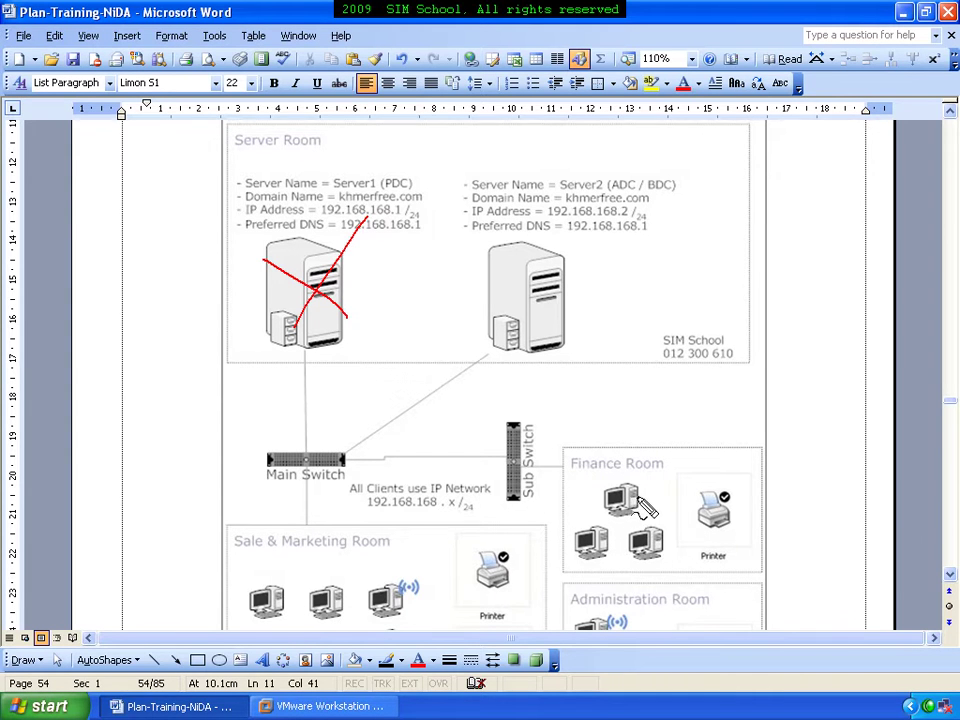
# Write '1' and '50k' in red near Finance Room and Server1, and draw two lines between them
pyautogui.moveTo(648, 484); pyautogui.dragTo(652, 500)
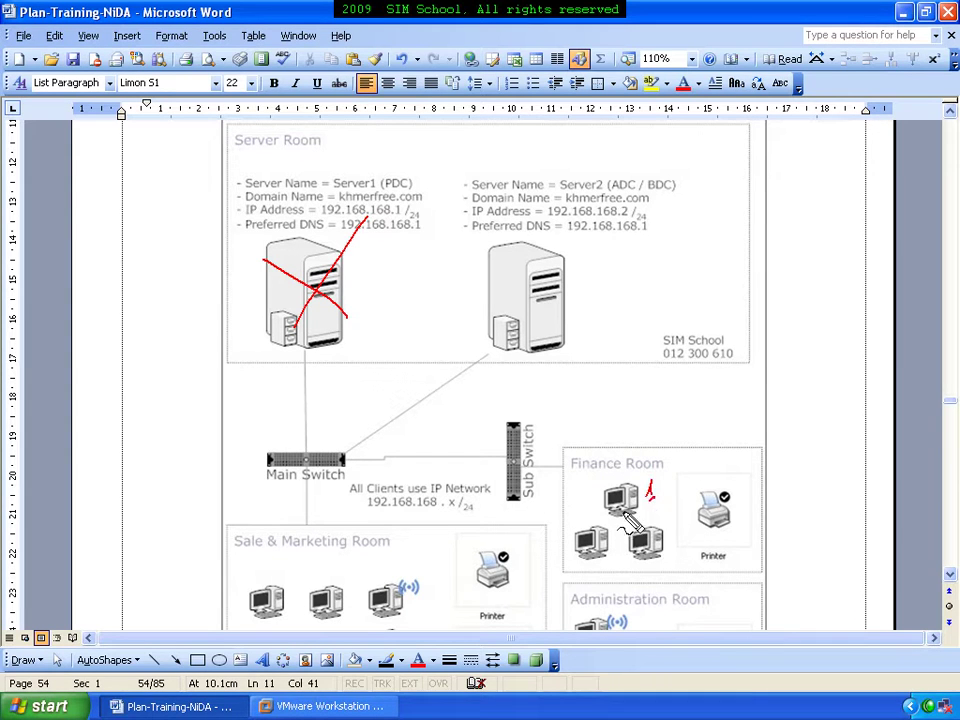
pyautogui.moveTo(676, 445); pyautogui.dragTo(720, 452)
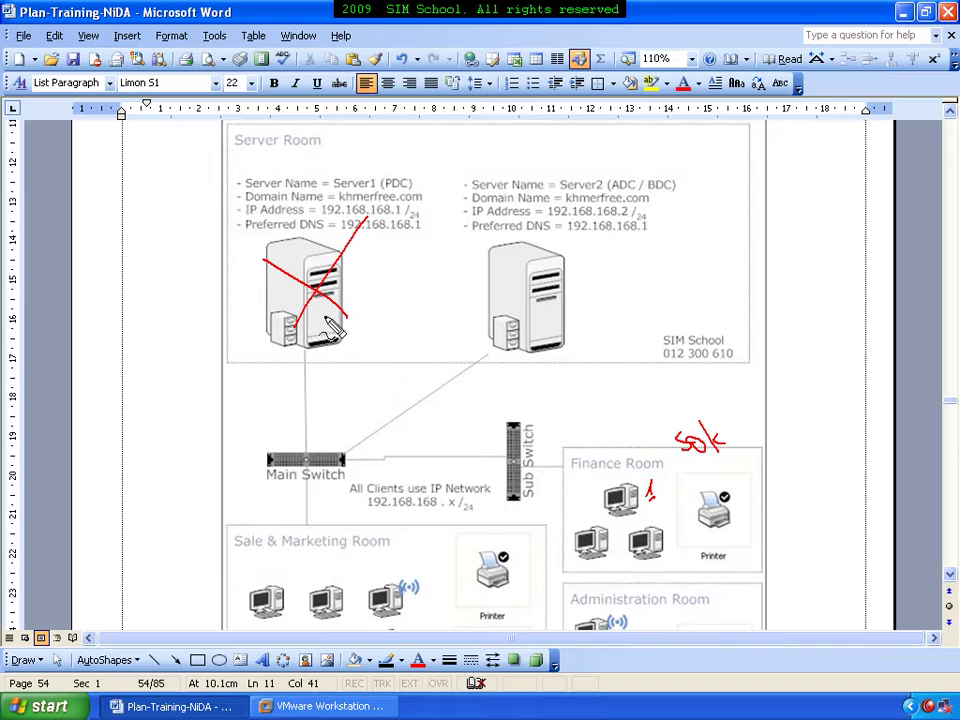
pyautogui.moveTo(345, 320)
pyautogui.mouseDown()
pyautogui.moveTo(360, 336)
pyautogui.moveTo(396, 326)
pyautogui.moveTo(394, 344)
pyautogui.mouseUp()
pyautogui.moveTo(325, 346)
pyautogui.mouseDown()
pyautogui.moveTo(326, 400)
pyautogui.moveTo(446, 452)
pyautogui.moveTo(566, 458)
pyautogui.moveTo(614, 487)
pyautogui.mouseUp()
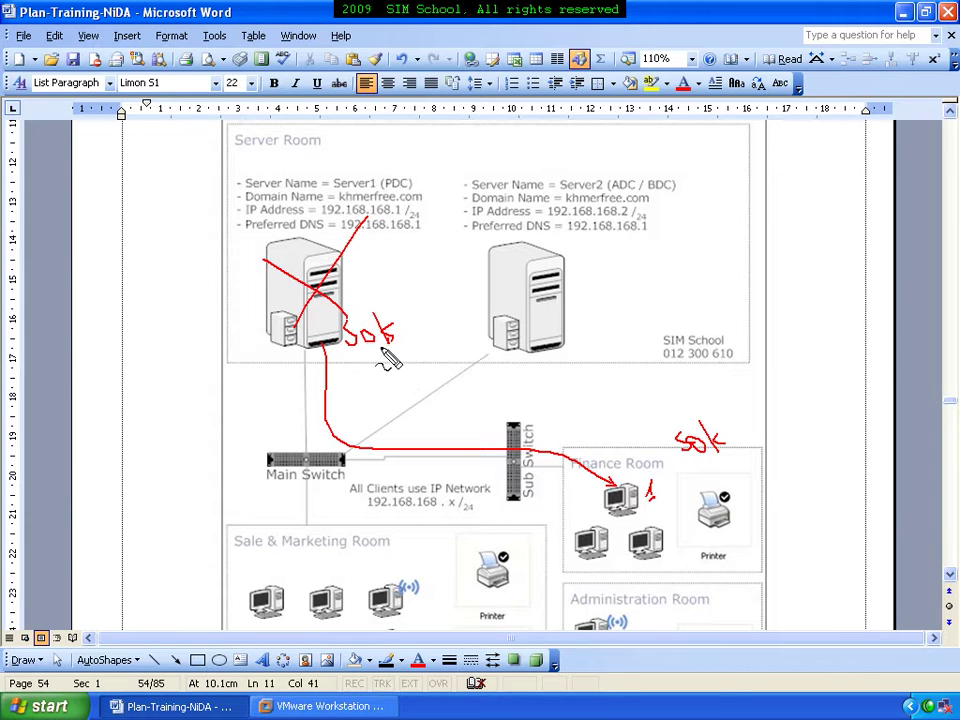
pyautogui.moveTo(297, 325)
pyautogui.mouseDown()
pyautogui.moveTo(321, 514)
pyautogui.moveTo(553, 551)
pyautogui.moveTo(568, 540)
pyautogui.mouseUp()
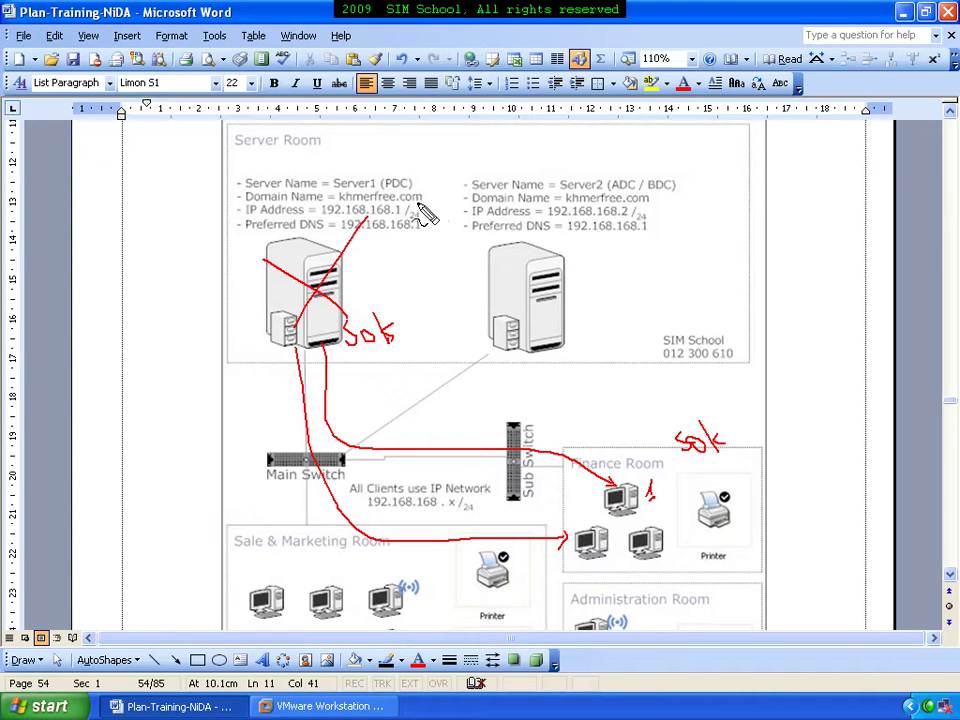
# Draw red lines linking Server1's details to Server2 and from two Finance Room PCs to Server2
pyautogui.moveTo(428, 197); pyautogui.dragTo(462, 197)
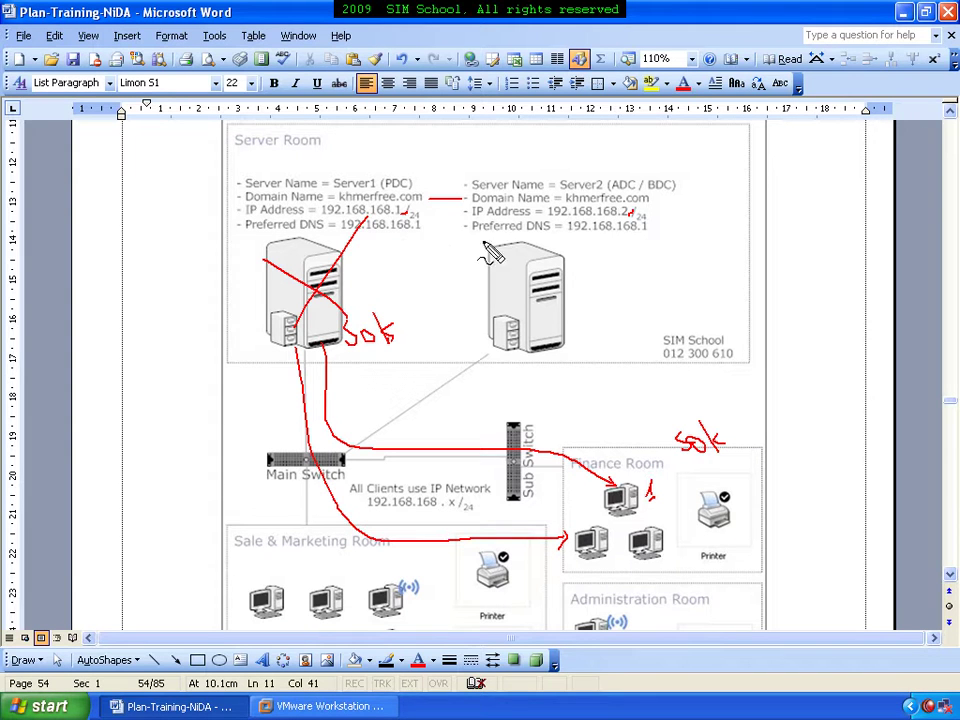
pyautogui.moveTo(649, 238); pyautogui.dragTo(662, 229)
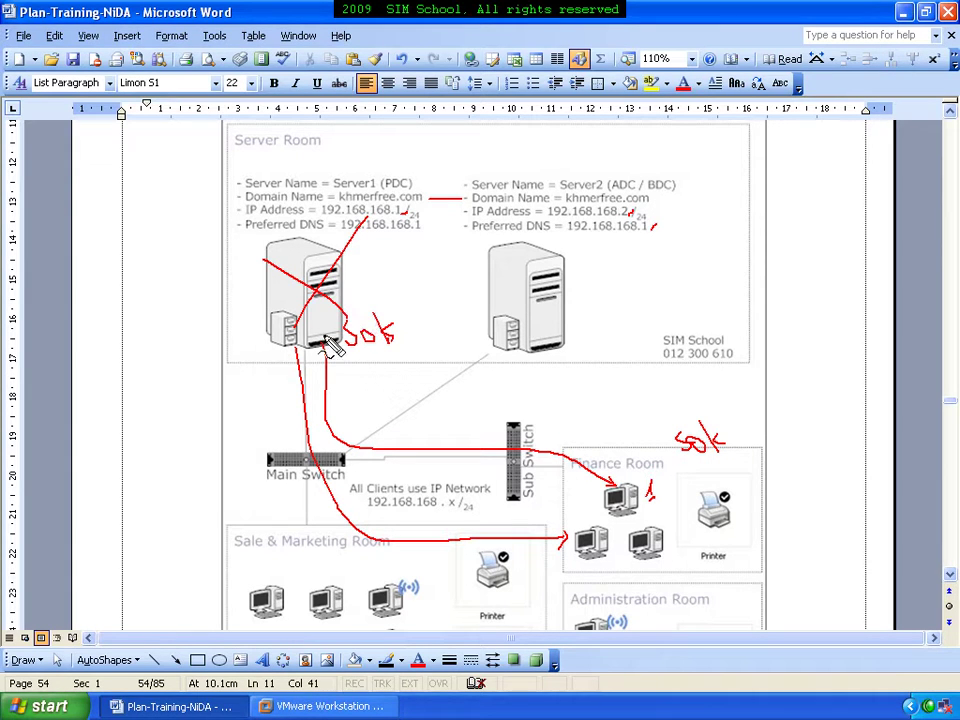
pyautogui.moveTo(620, 500)
pyautogui.mouseDown()
pyautogui.moveTo(330, 492)
pyautogui.moveTo(305, 440)
pyautogui.moveTo(470, 365)
pyautogui.moveTo(497, 390)
pyautogui.mouseUp()
pyautogui.moveTo(593, 532)
pyautogui.mouseDown()
pyautogui.moveTo(418, 505)
pyautogui.moveTo(428, 410)
pyautogui.moveTo(470, 385)
pyautogui.moveTo(489, 390)
pyautogui.moveTo(505, 362)
pyautogui.mouseUp()
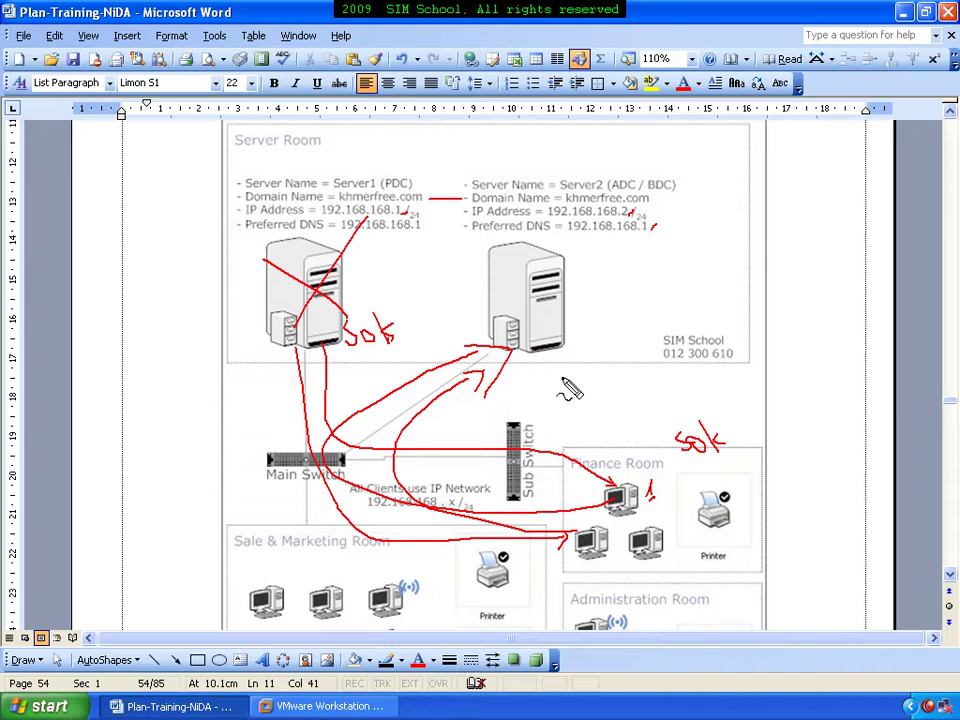
# Sketch a double-headed arrow, tick and curve between the servers, then erase all ink with Escape
pyautogui.moveTo(384, 292)
pyautogui.mouseDown()
pyautogui.moveTo(450, 289)
pyautogui.moveTo(461, 306)
pyautogui.mouseUp()
pyautogui.moveTo(383, 285); pyautogui.dragTo(385, 305)
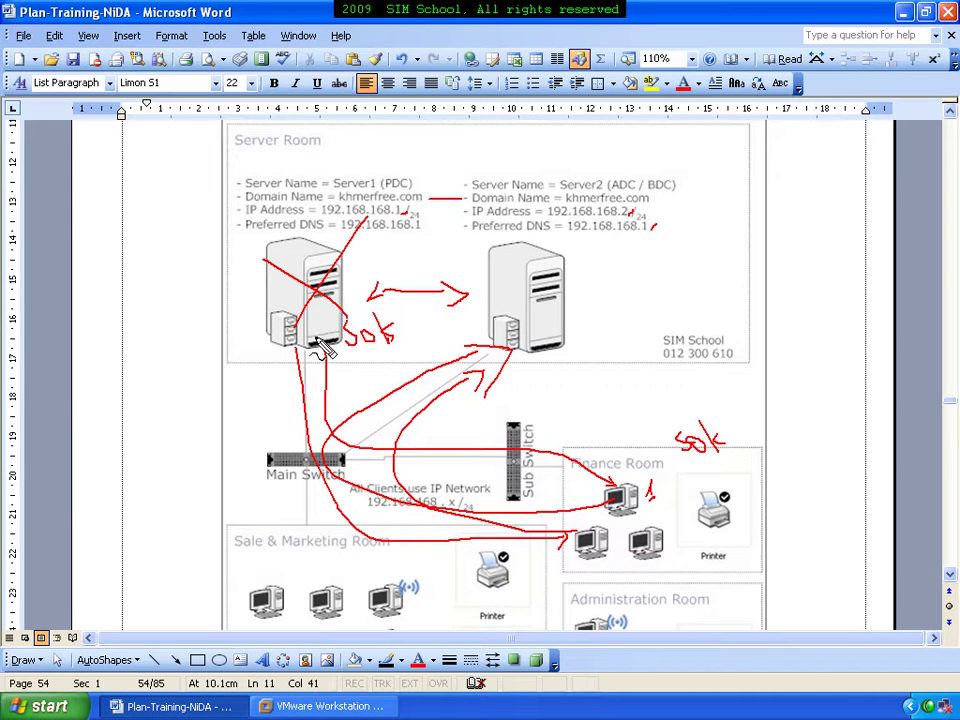
pyautogui.moveTo(562, 300)
pyautogui.mouseDown()
pyautogui.moveTo(571, 292)
pyautogui.moveTo(566, 318)
pyautogui.mouseUp()
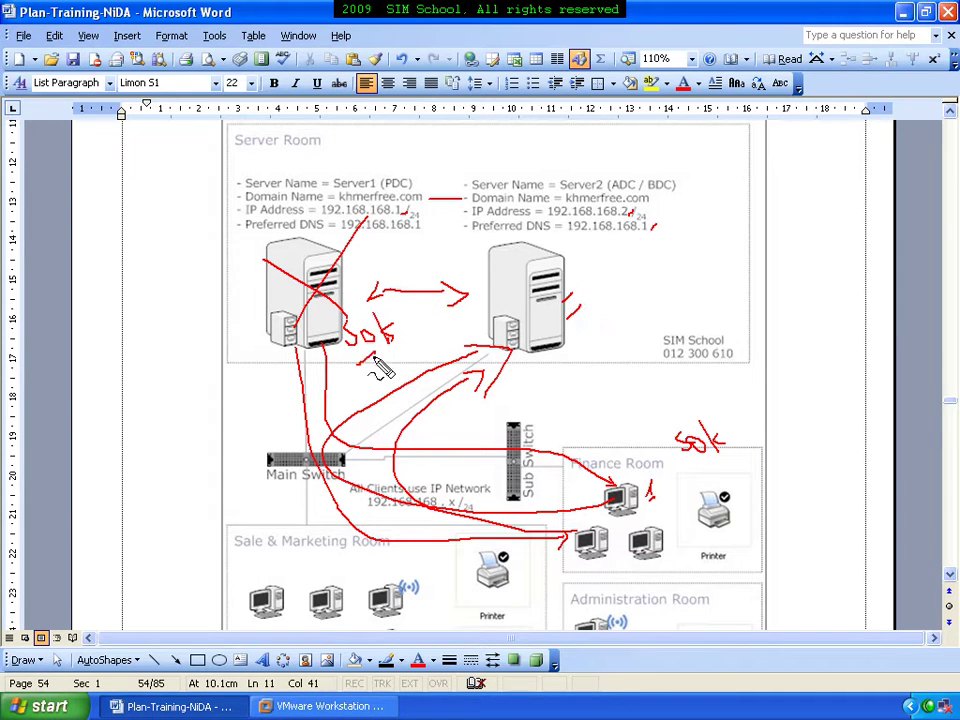
pyautogui.moveTo(356, 365); pyautogui.dragTo(364, 360)
pyautogui.moveTo(326, 300)
pyautogui.mouseDown()
pyautogui.moveTo(332, 274)
pyautogui.moveTo(483, 250)
pyautogui.moveTo(476, 294)
pyautogui.moveTo(487, 318)
pyautogui.moveTo(355, 335)
pyautogui.mouseUp()
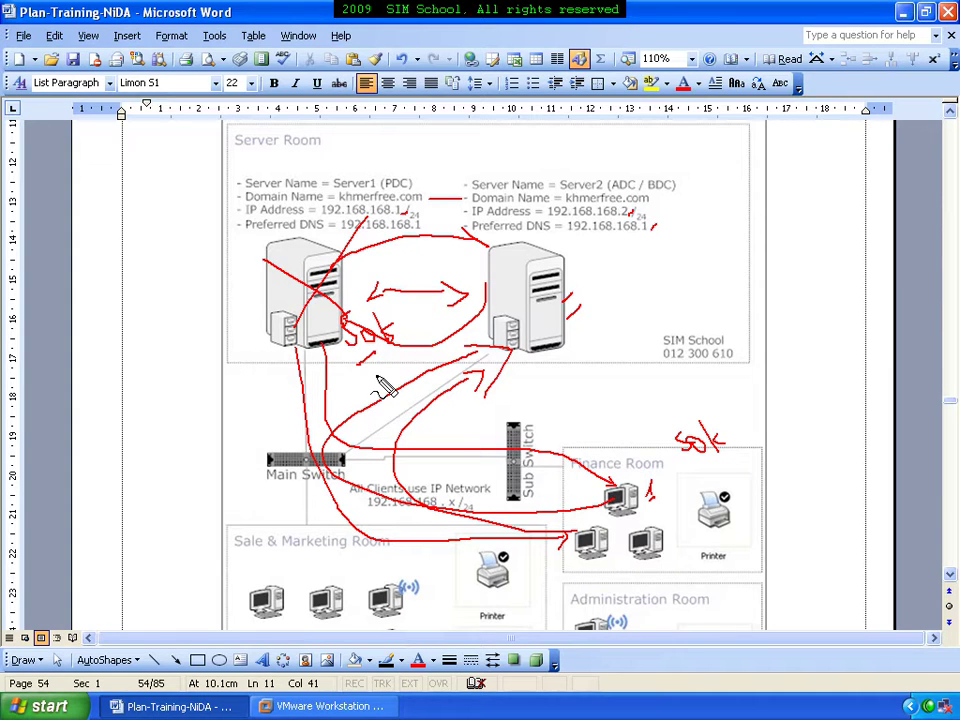
pyautogui.press('Escape')
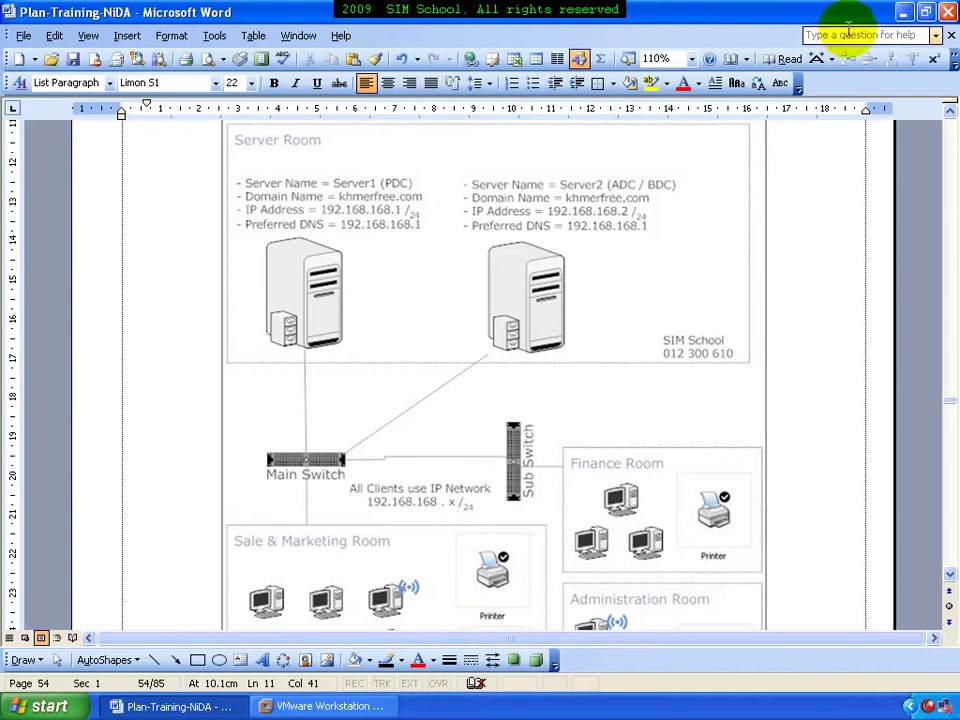
# Switch from Word to VMware Workstation and show the File Server machine's summary
pyautogui.click(906, 13)
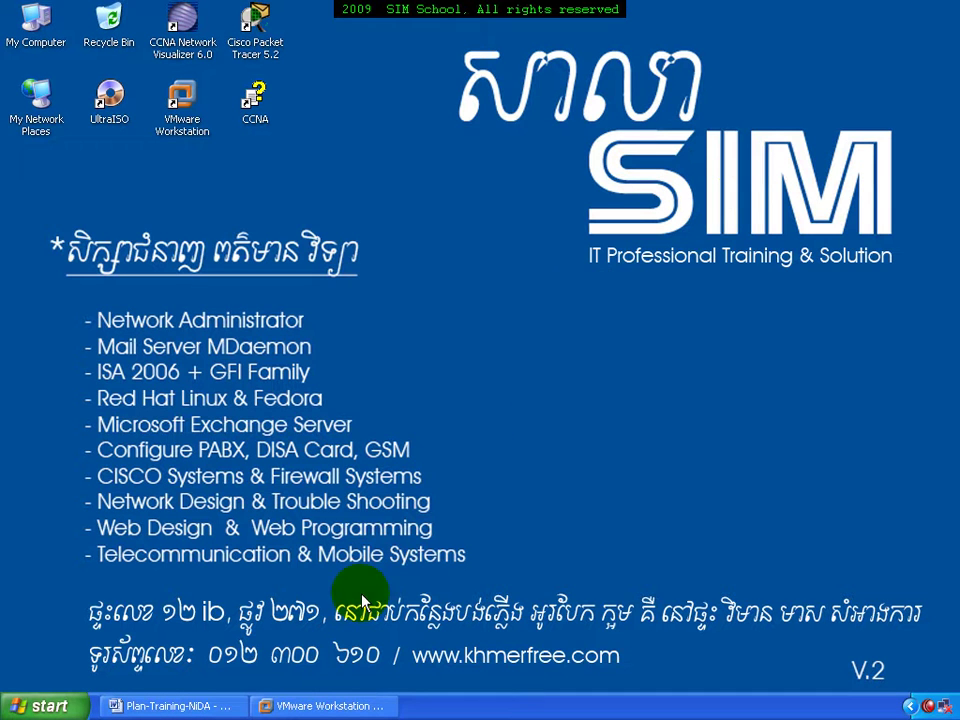
pyautogui.click(345, 708)
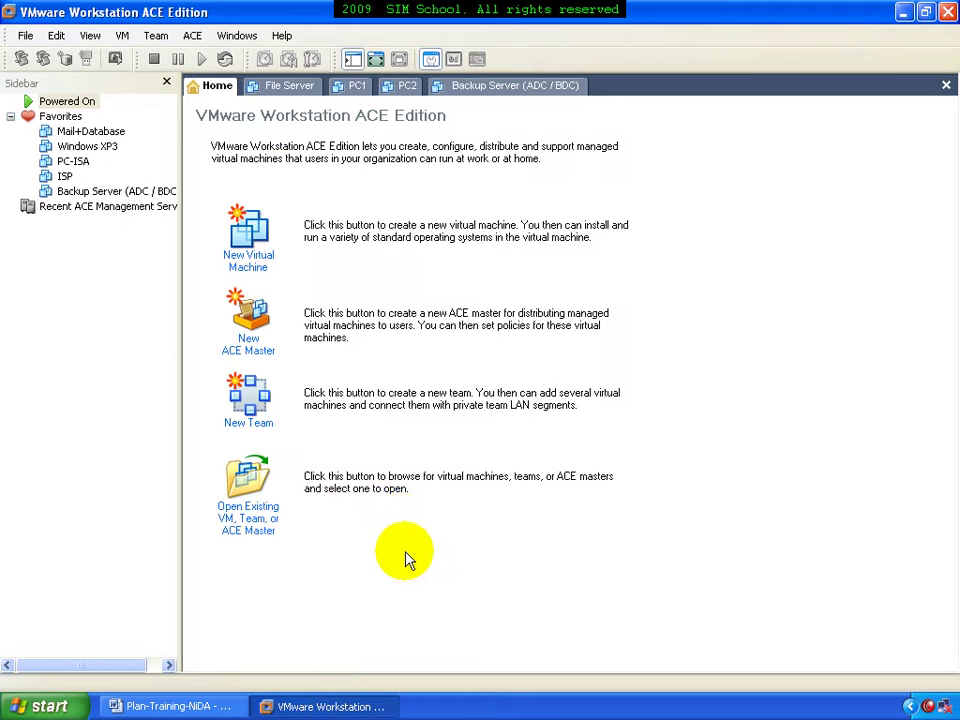
pyautogui.click(287, 87)
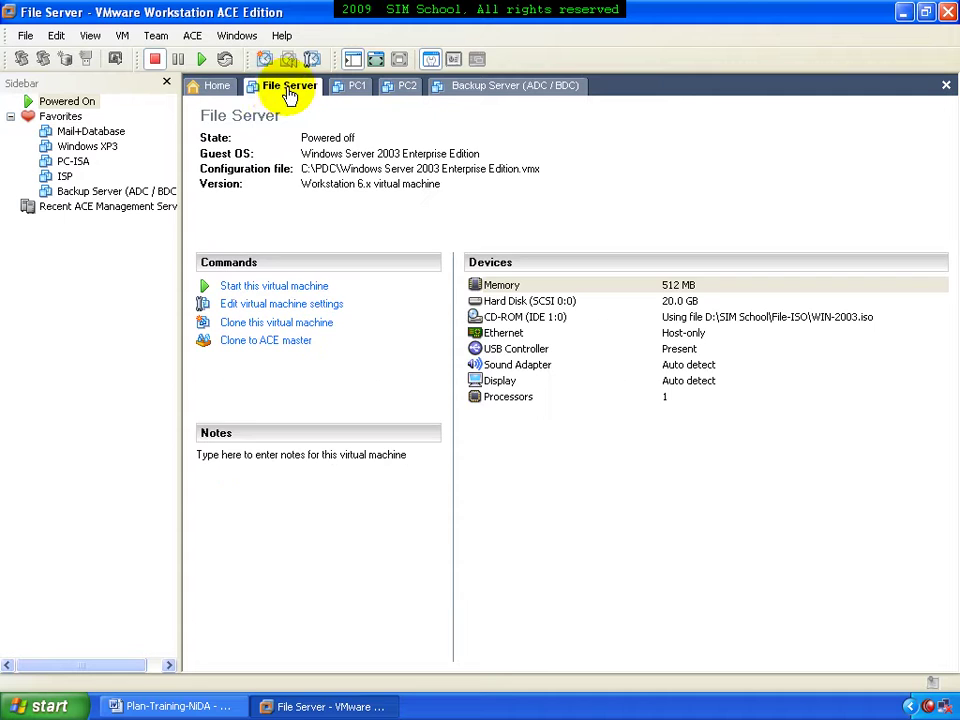
# Rename the File Server virtual machine to 'File Server (PDC)' in its settings
pyautogui.rightClick(293, 90)
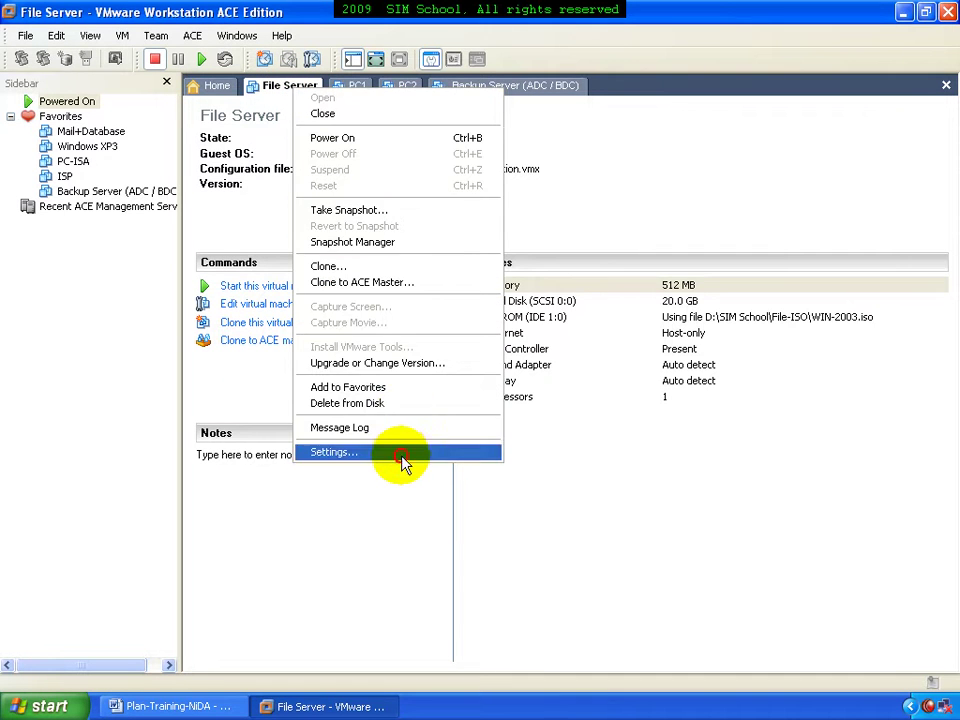
pyautogui.click(401, 453)
pyautogui.click(310, 216)
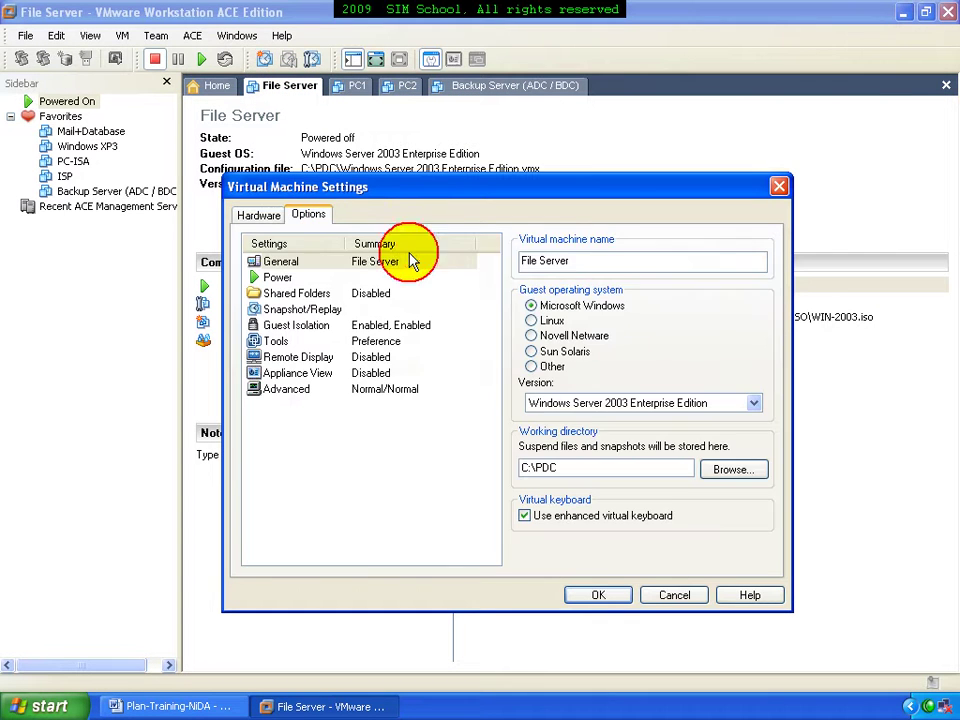
pyautogui.click(603, 262)
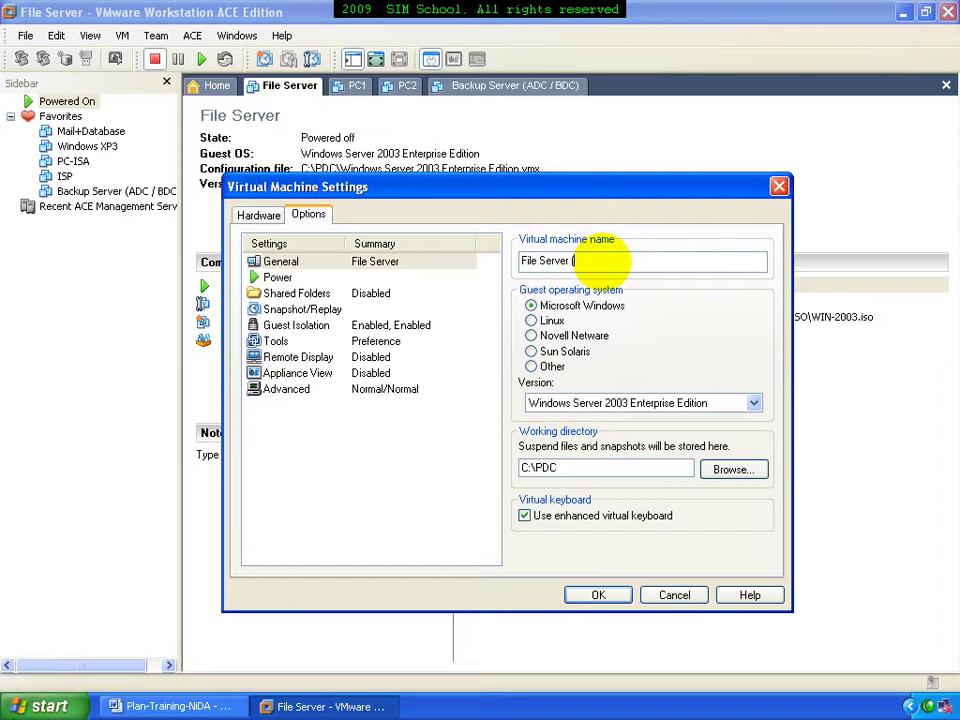
pyautogui.write('(PDC)')
pyautogui.press('Return')
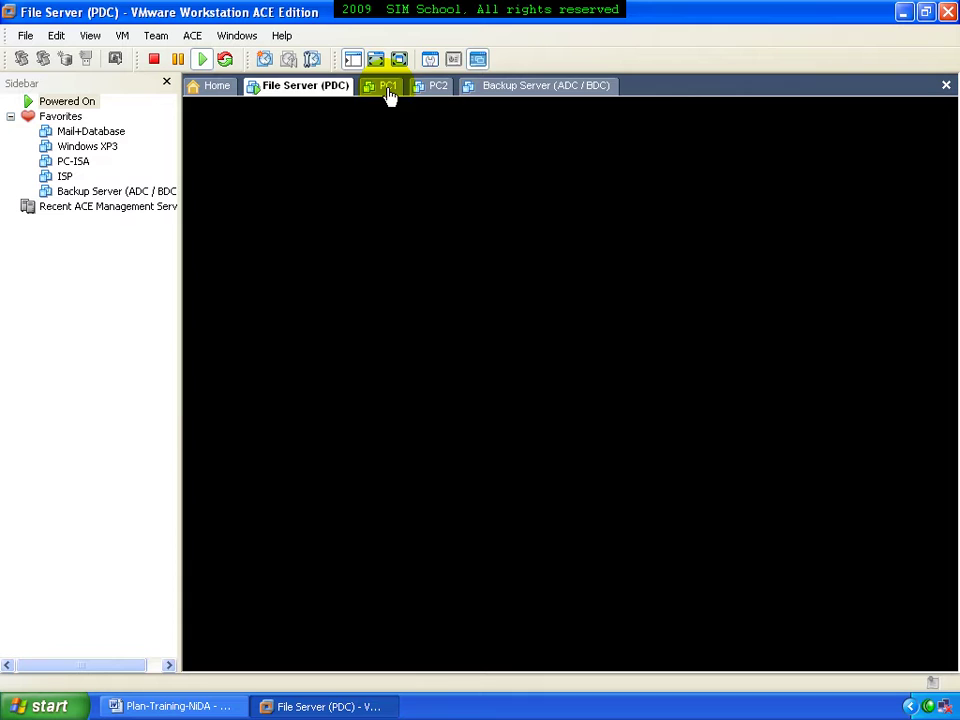
# View the PC1, PC2 and Backup Server (ADC / BDC) summaries, then return to File Server (PDC)
pyautogui.click(389, 89)
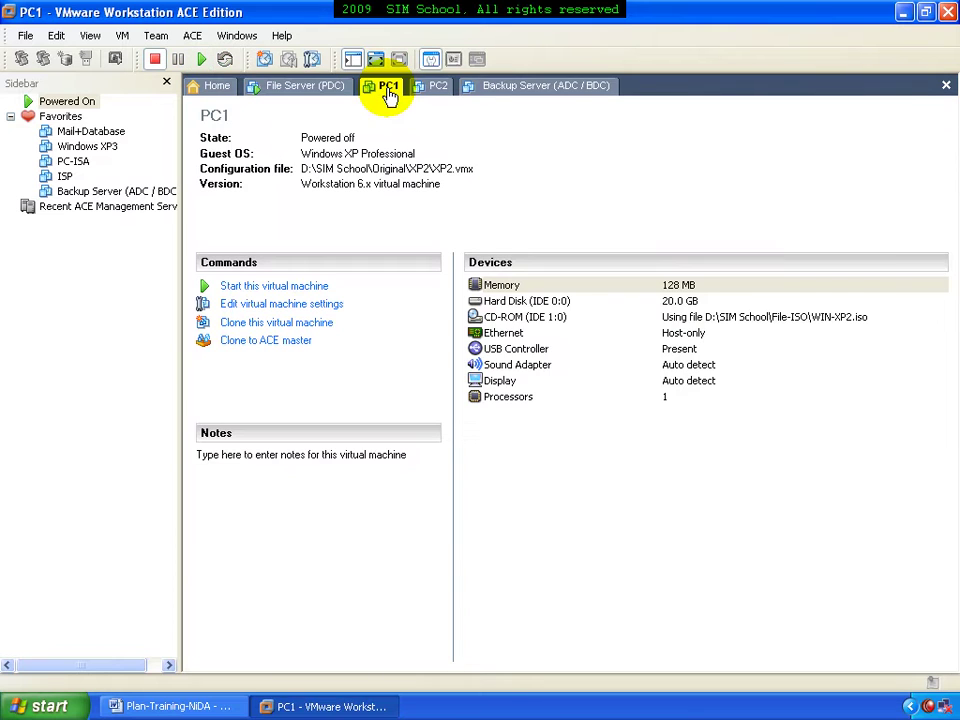
pyautogui.click(434, 92)
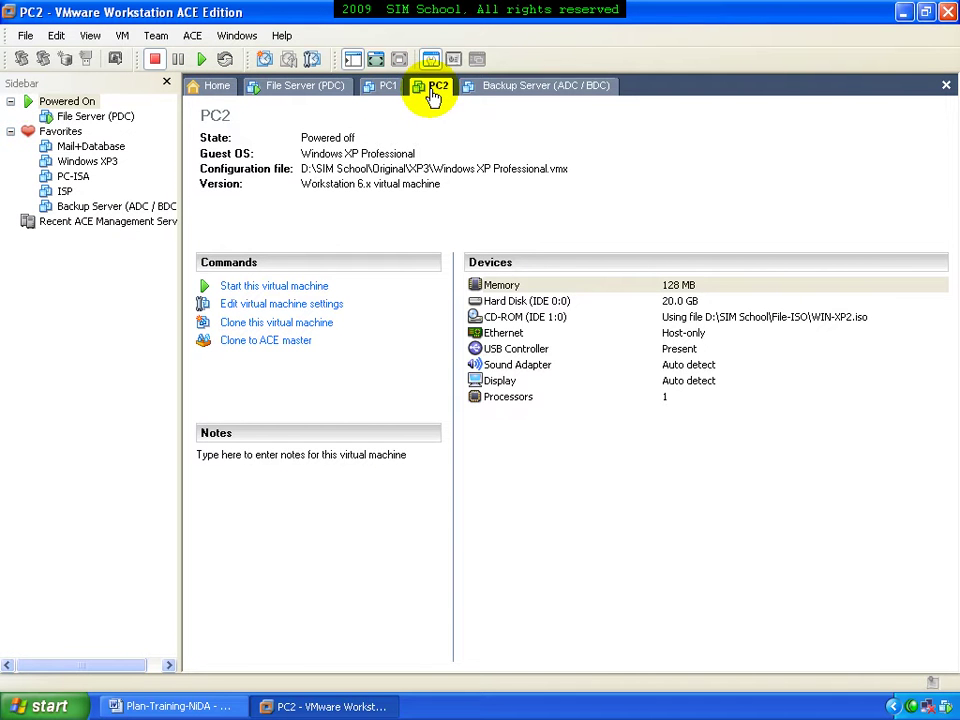
pyautogui.click(503, 98)
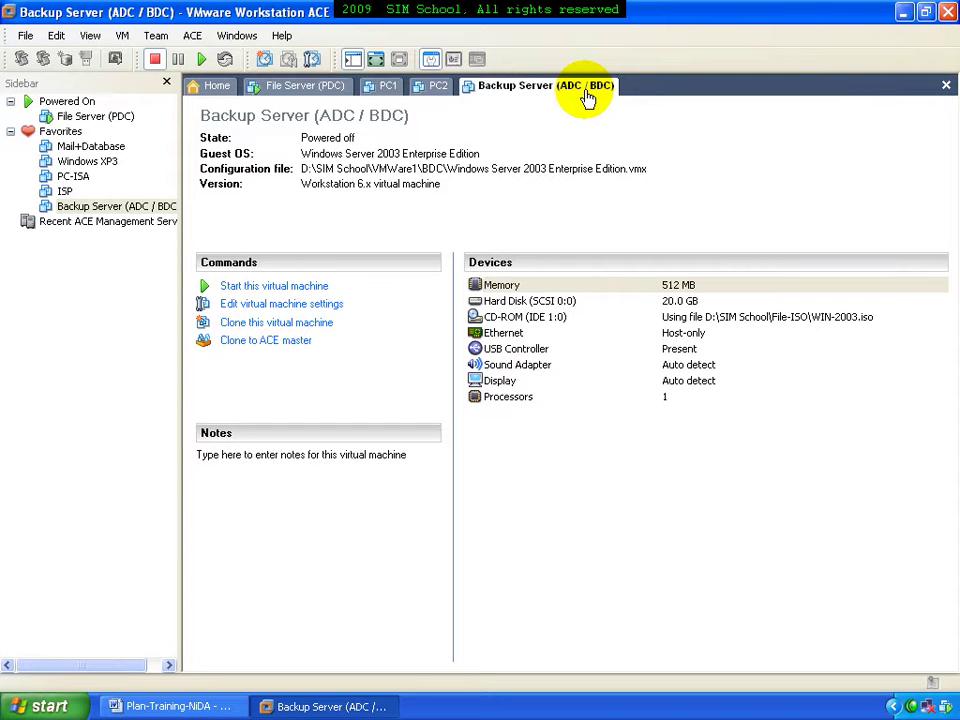
pyautogui.click(338, 97)
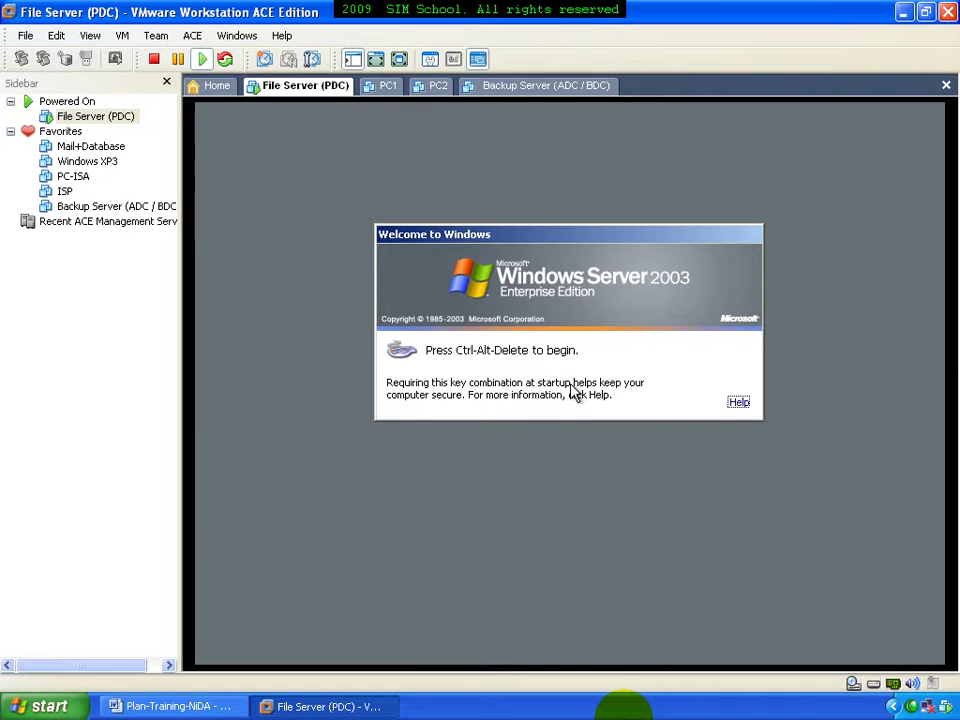
# Send Ctrl-Alt-Delete to the File Server (PDC) VM and log on with the administrator password
pyautogui.click(551, 426)
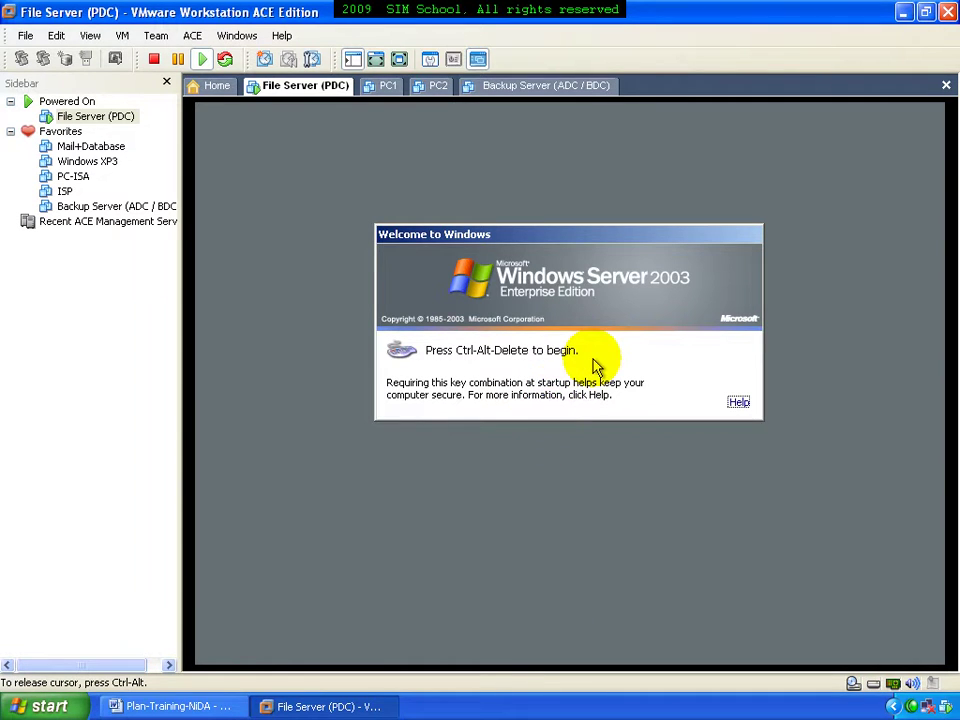
pyautogui.press('ctrl+alt+Insert')
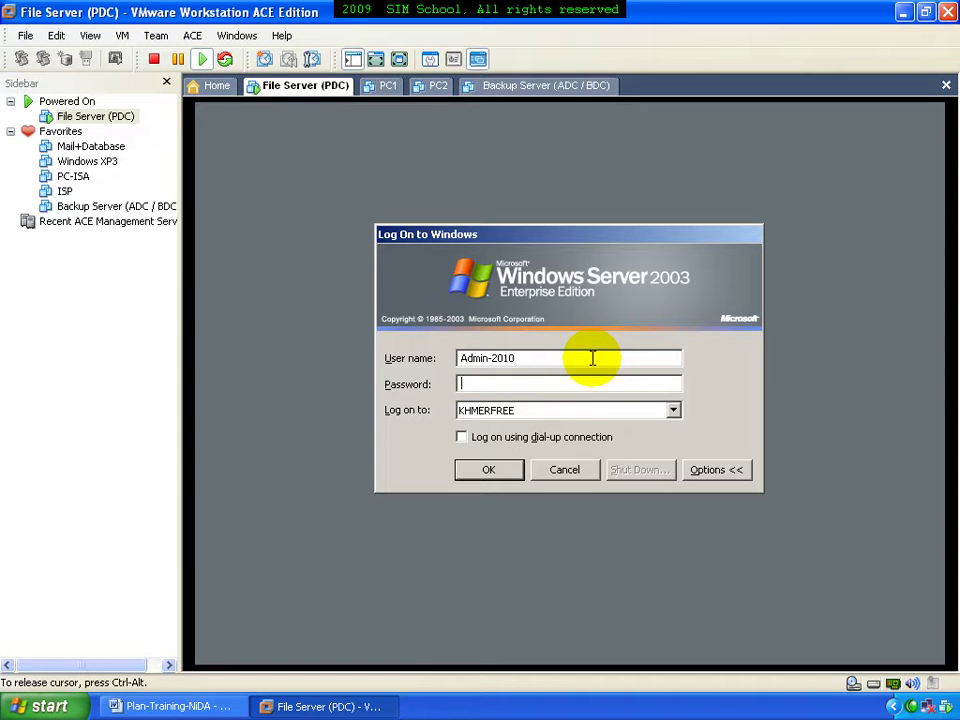
pyautogui.click(585, 360)
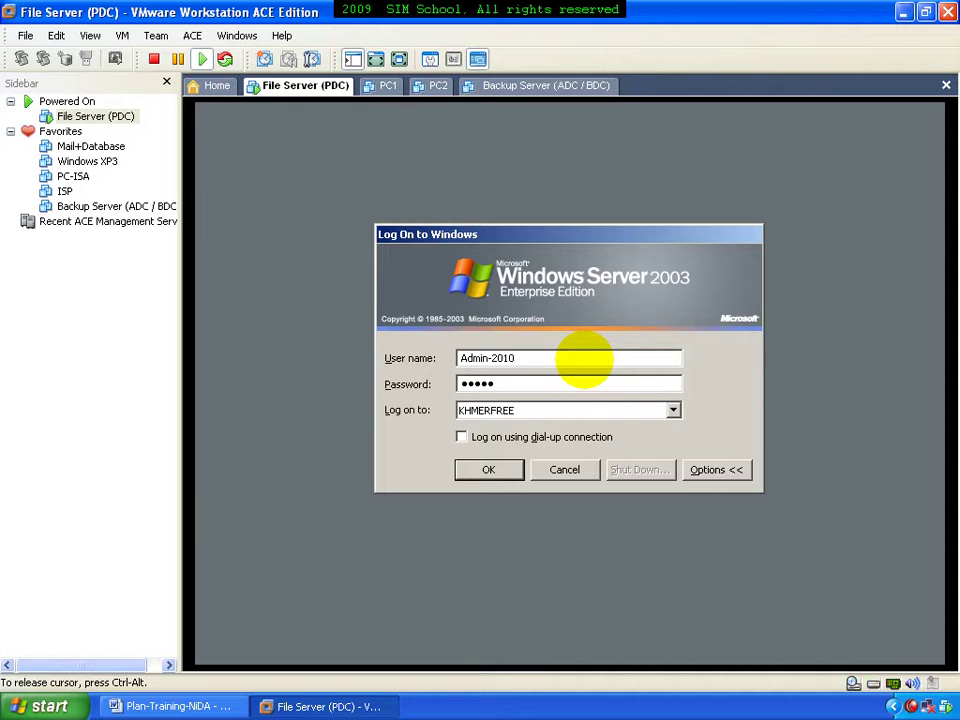
pyautogui.press('Return')
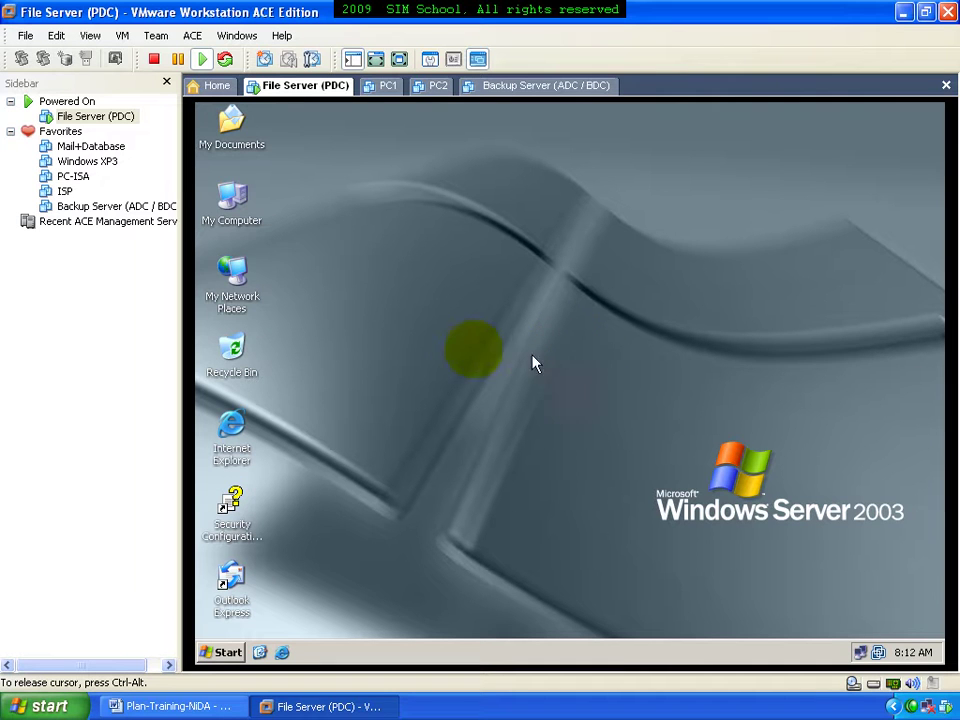
# Check My Computer's Computer Name tab shows pdc.khmerfree.com in khmerfree.com, then cancel
pyautogui.click(231, 198)
pyautogui.rightClick(231, 198)
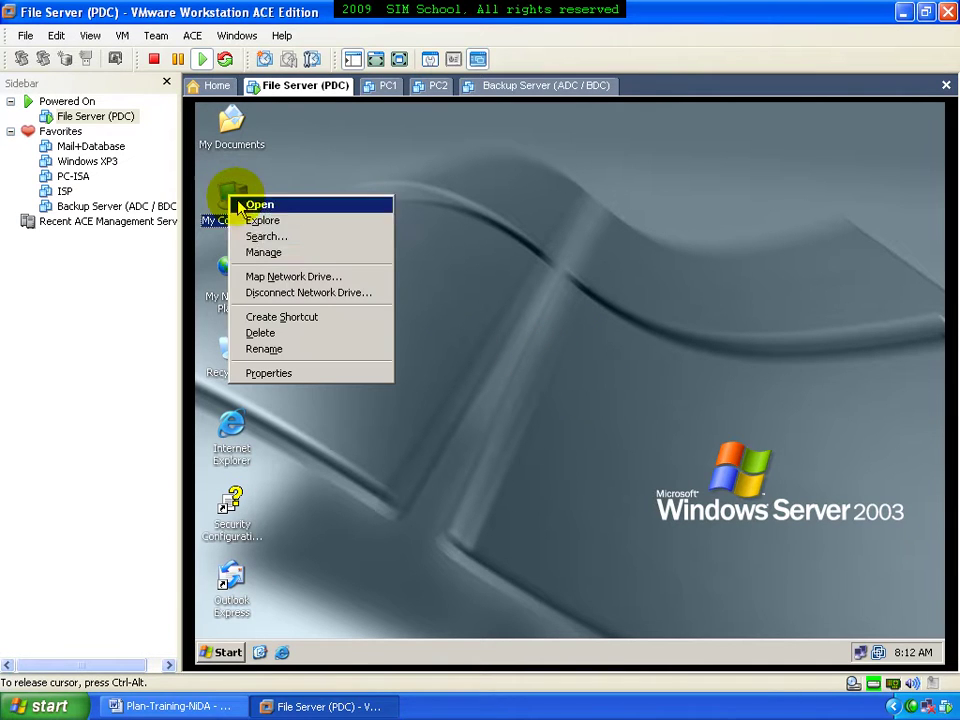
pyautogui.click(300, 373)
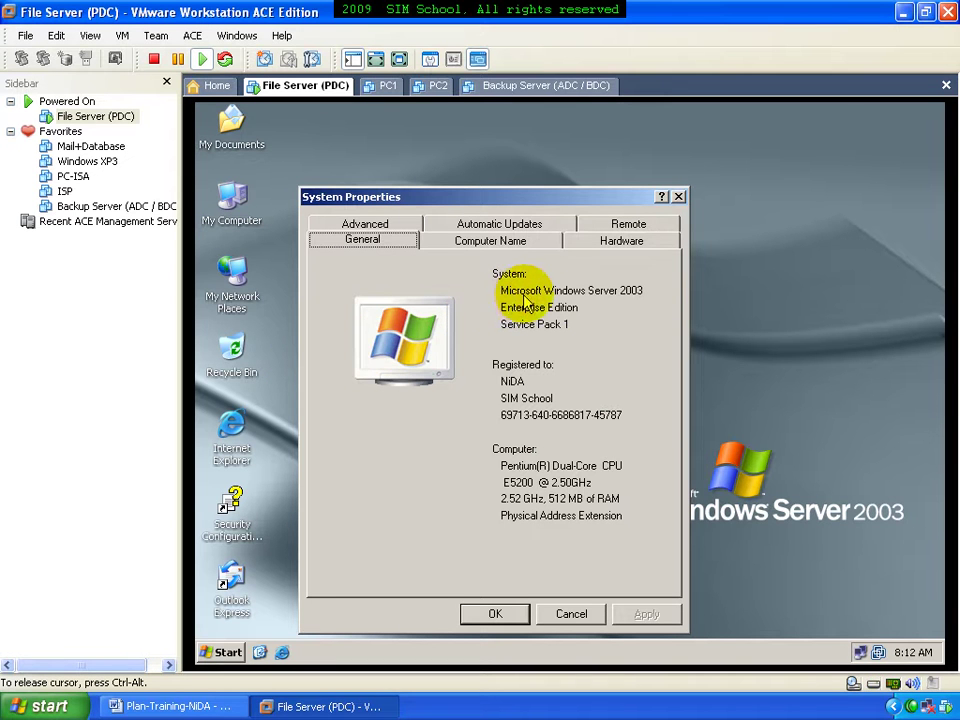
pyautogui.click(497, 242)
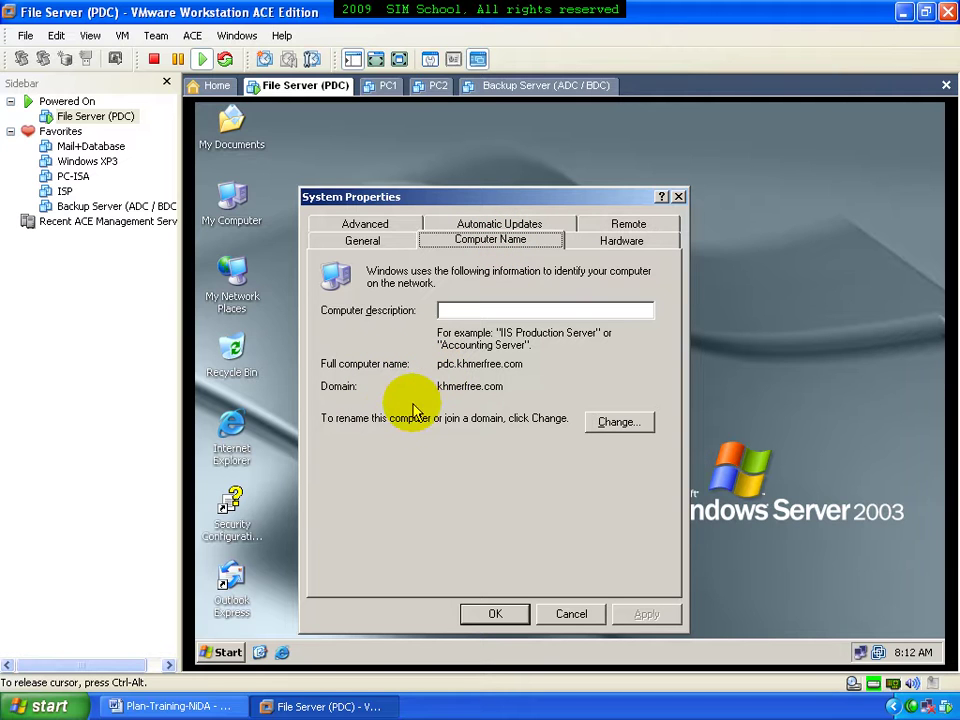
pyautogui.click(568, 616)
pyautogui.click(236, 653)
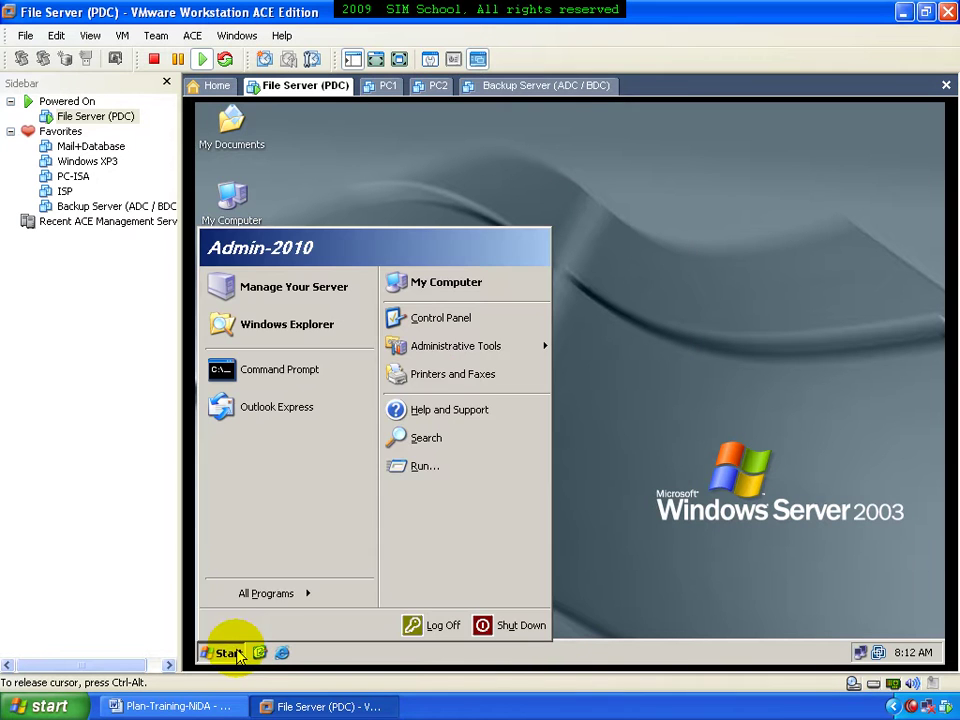
# Launch Active Directory Users and Computers from Start > Administrative Tools
pyautogui.moveTo(507, 350)
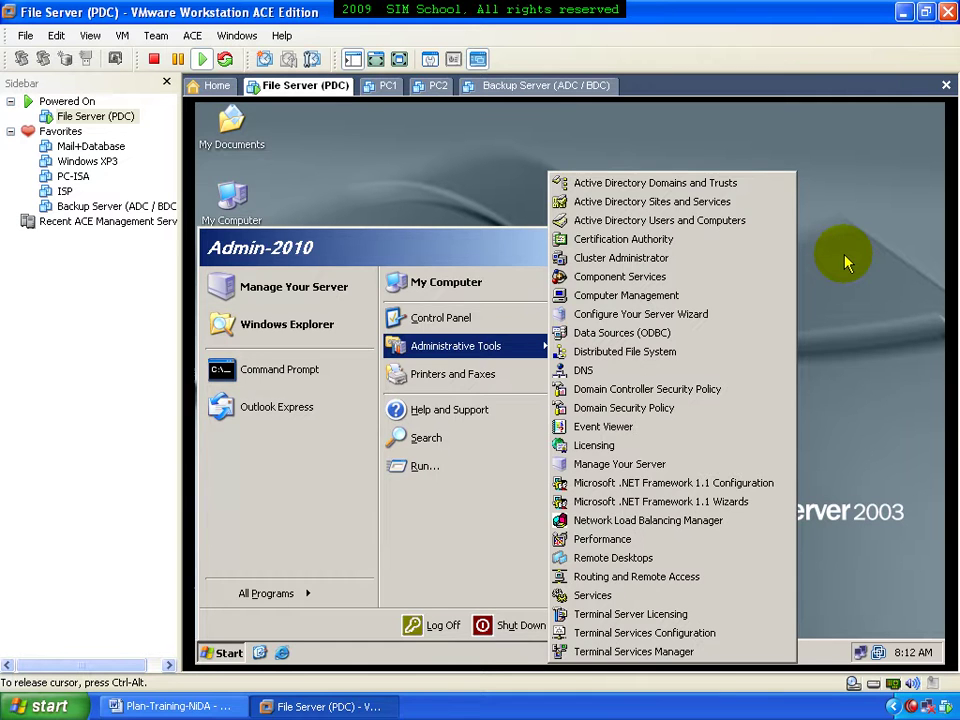
pyautogui.click(845, 262)
pyautogui.click(226, 652)
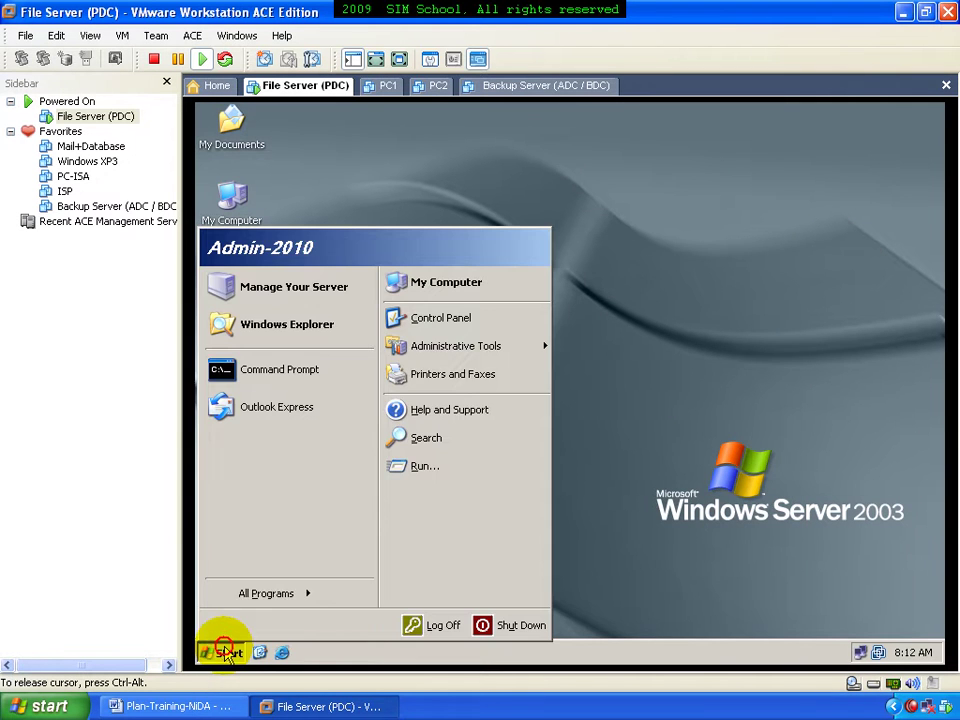
pyautogui.moveTo(548, 352)
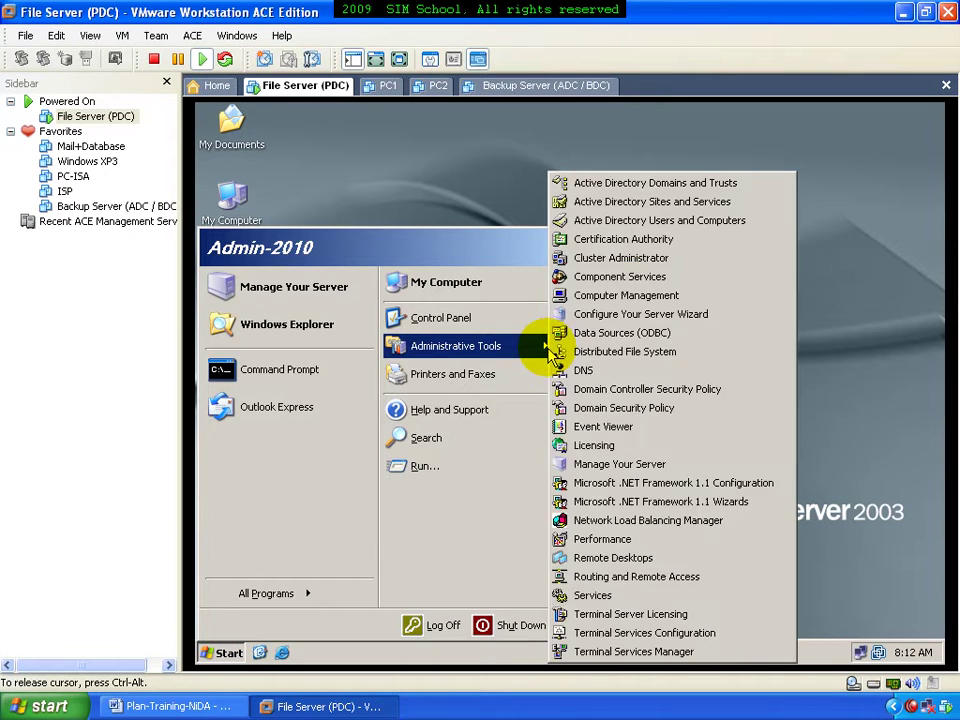
pyautogui.click(655, 222)
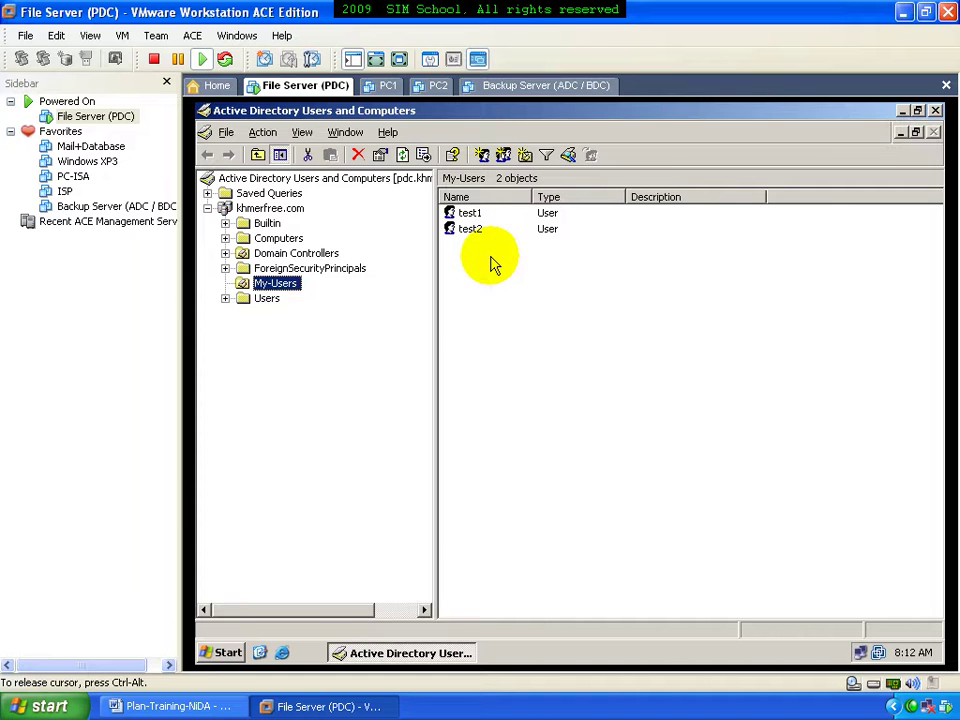
# Create a new security group named G-User in the My-Users container
pyautogui.click(487, 268)
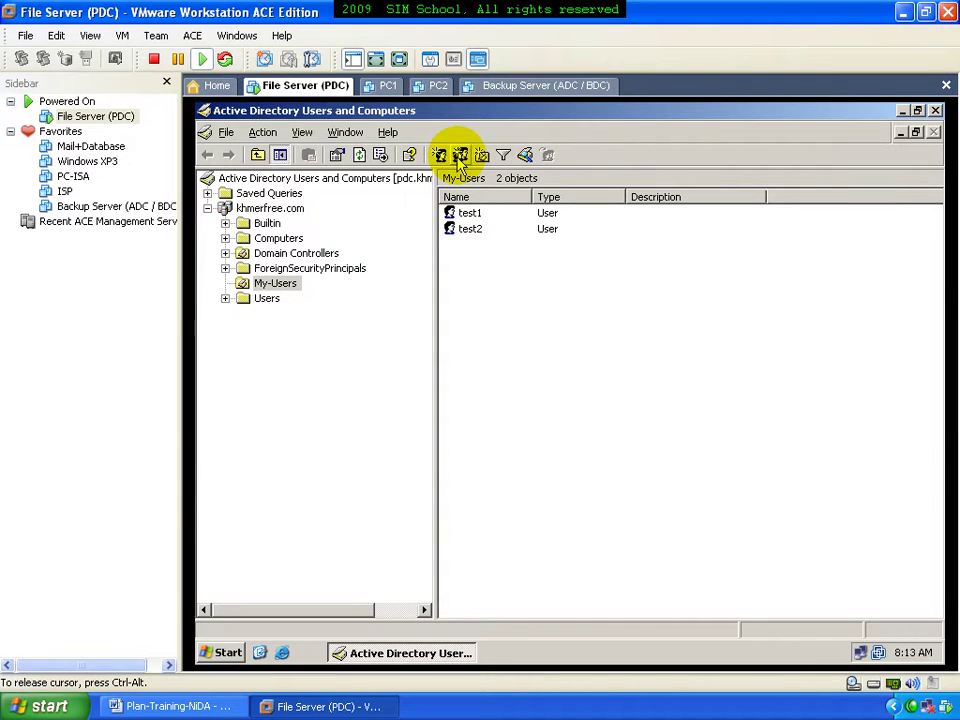
pyautogui.click(459, 155)
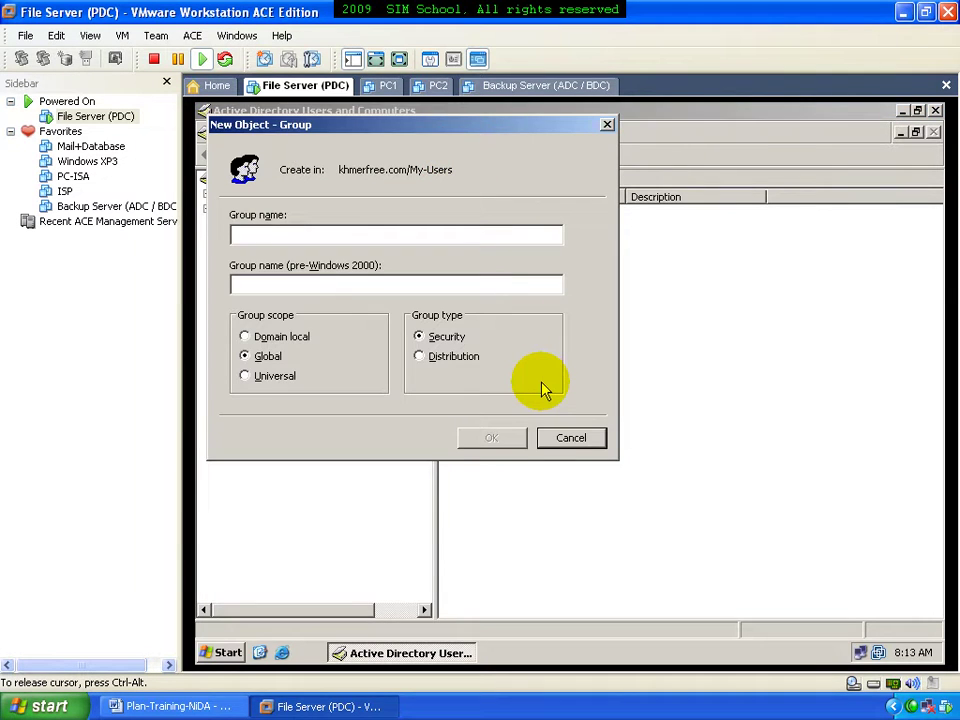
pyautogui.write('G-User')
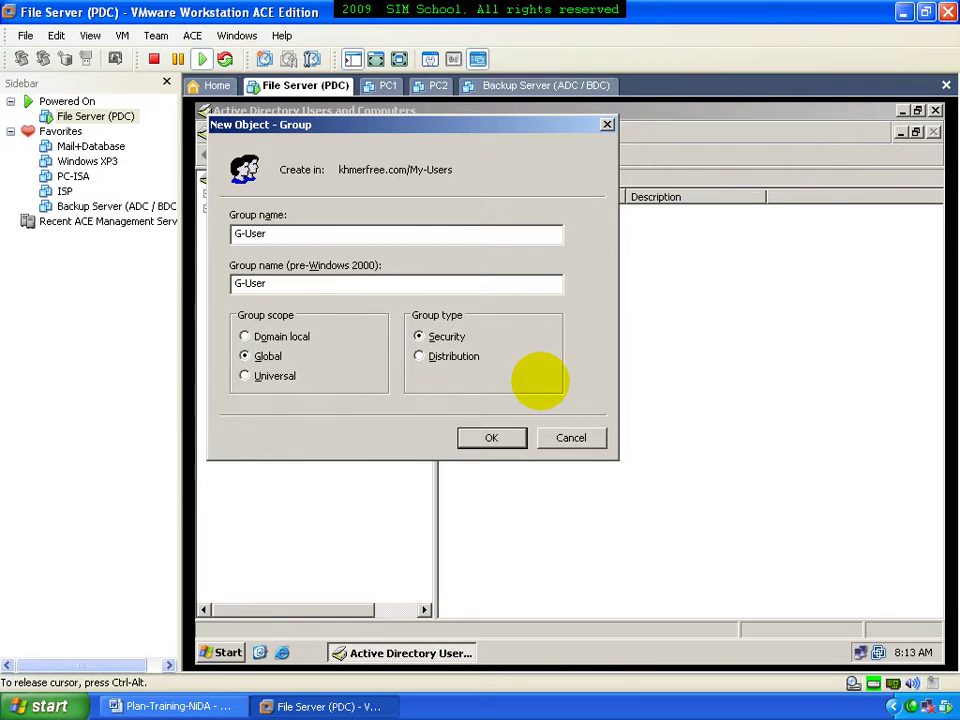
pyautogui.press('Return')
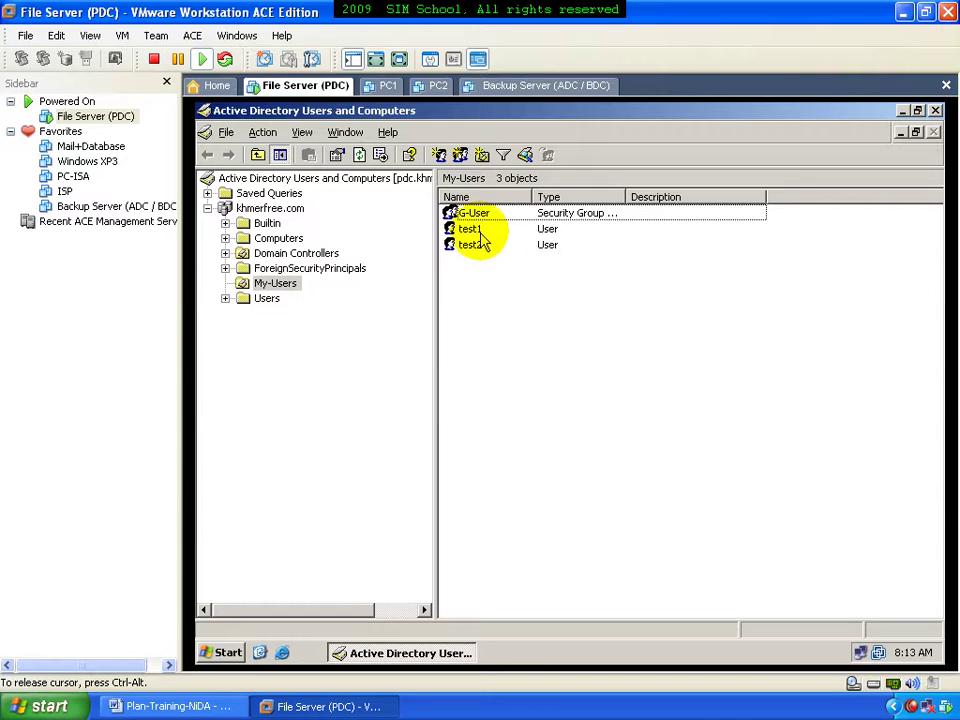
# Add the test1 and test2 accounts to the G-User group and acknowledge the success message
pyautogui.moveTo(517, 298); pyautogui.dragTo(481, 230)
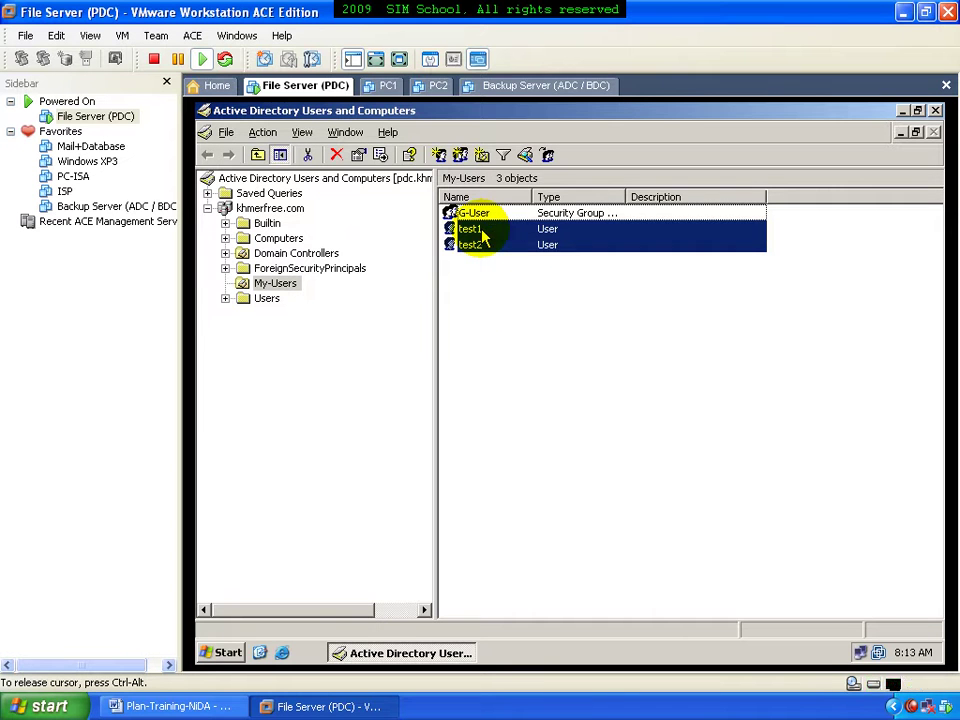
pyautogui.rightClick(482, 231)
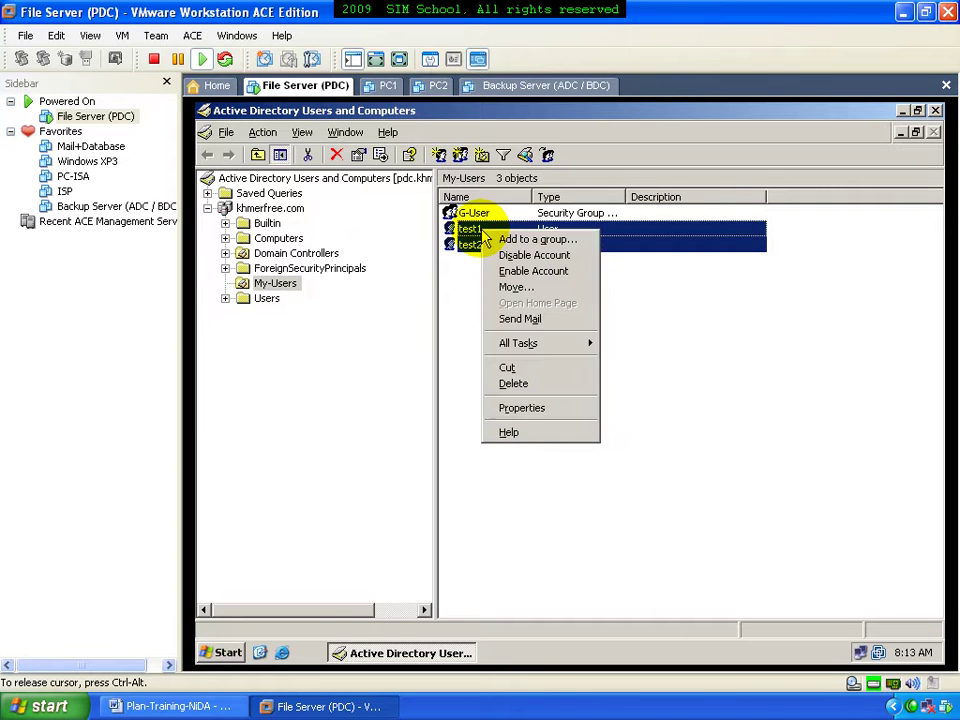
pyautogui.click(538, 240)
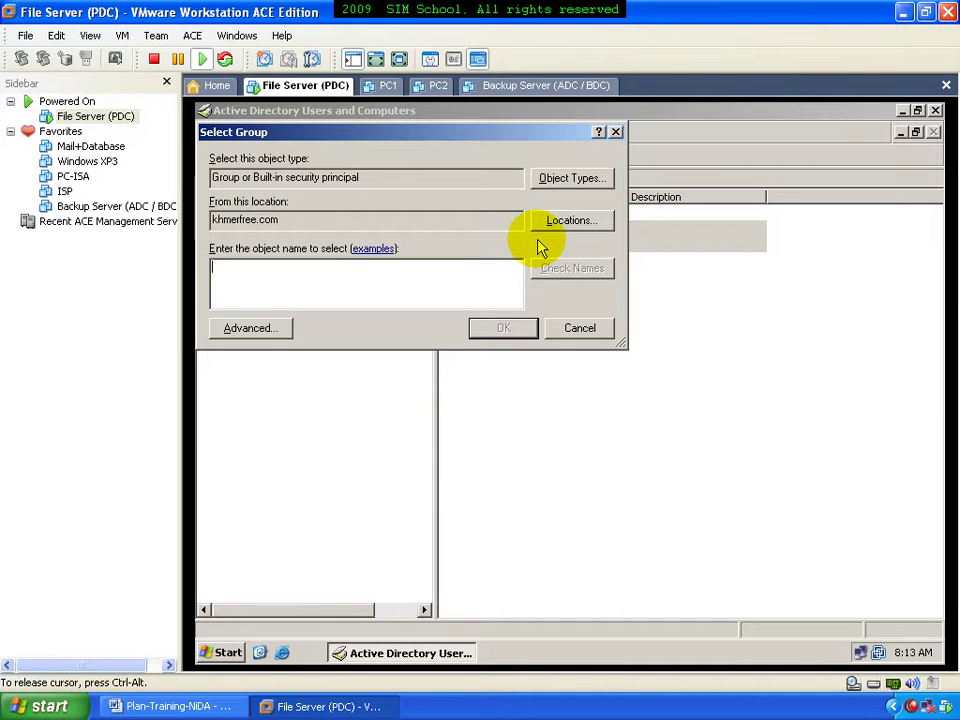
pyautogui.click(568, 268)
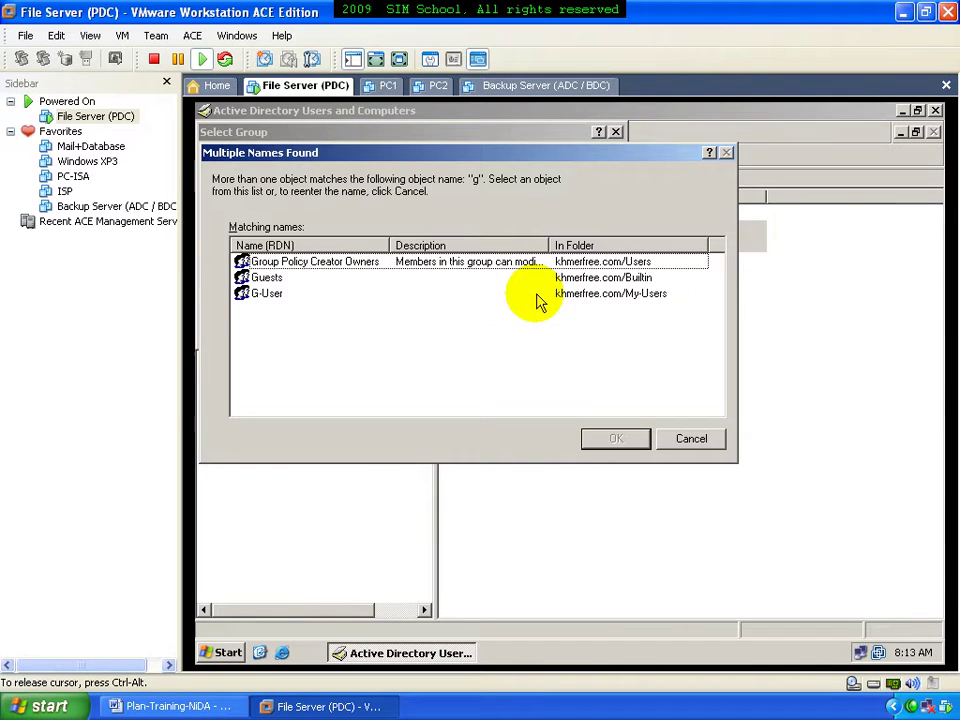
pyautogui.click(283, 295)
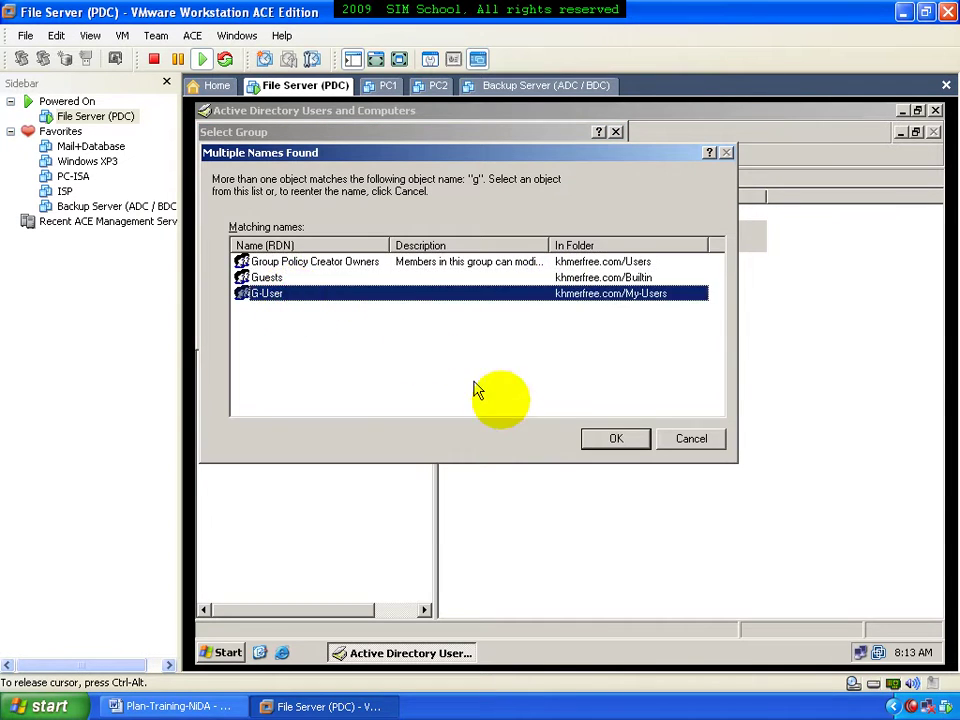
pyautogui.click(588, 443)
pyautogui.click(501, 327)
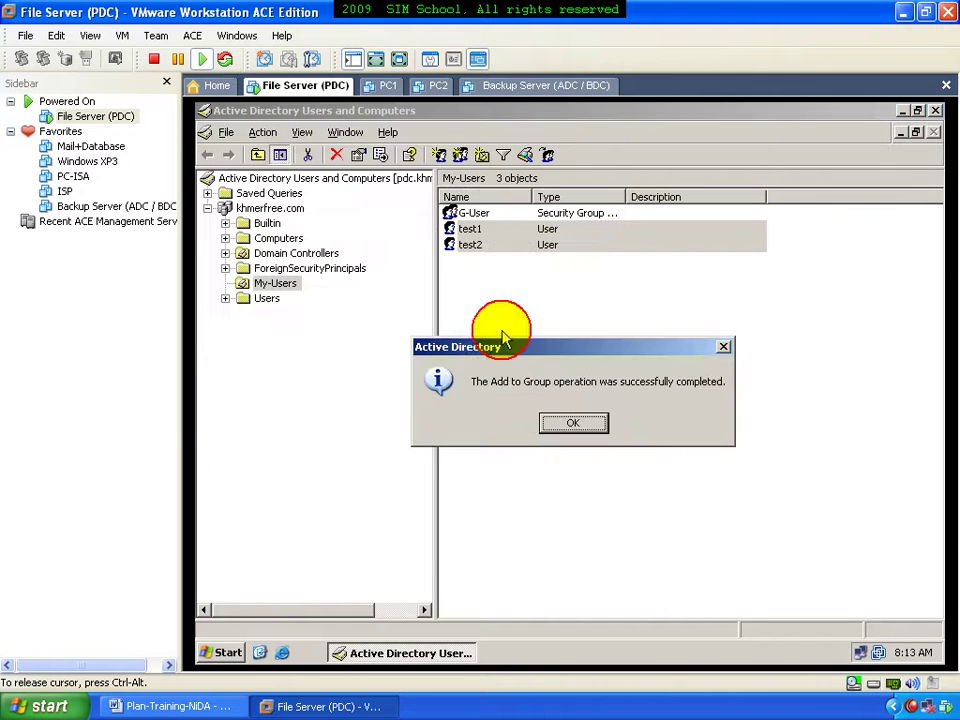
pyautogui.click(563, 421)
pyautogui.click(500, 338)
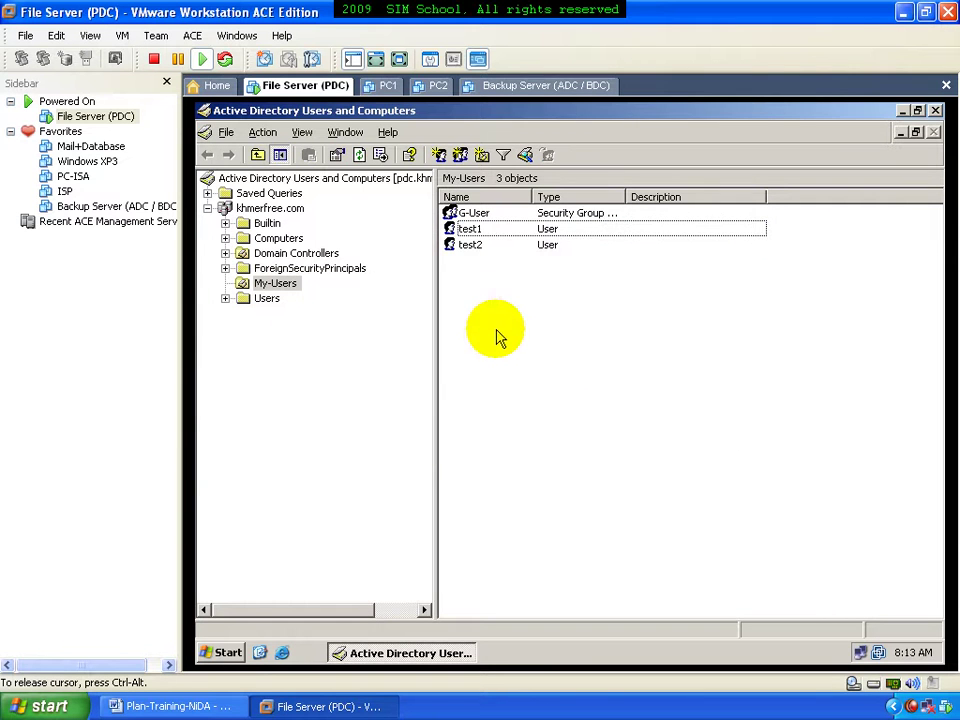
# Check test1's home folder path on the Profile tab without changes, then minimize Active Directory Users and Computers
pyautogui.click(482, 231)
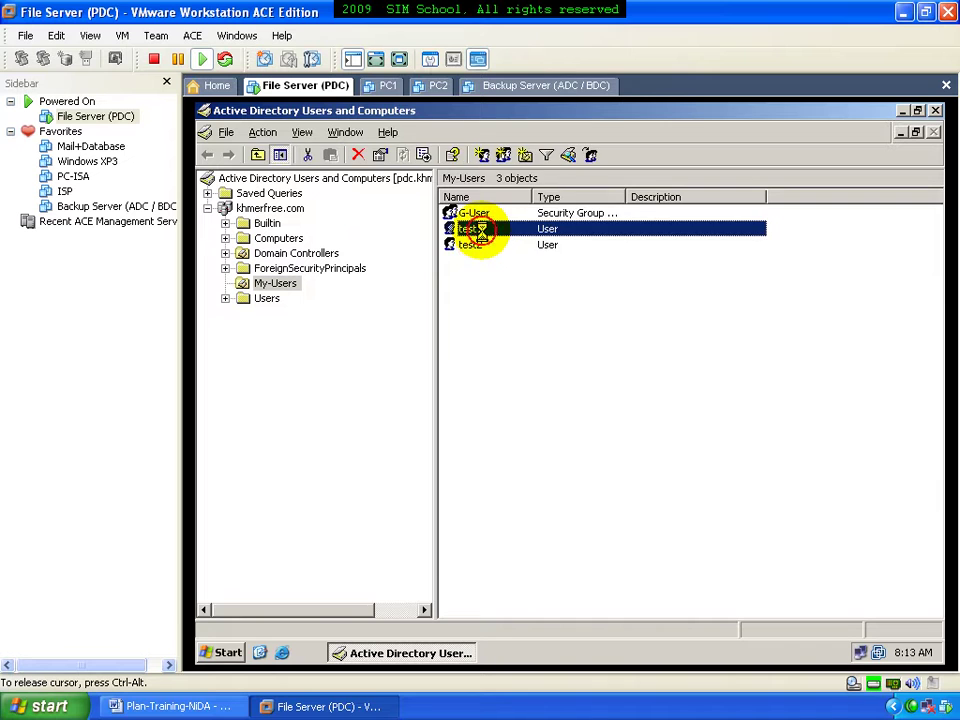
pyautogui.doubleClick(484, 238)
pyautogui.click(572, 217)
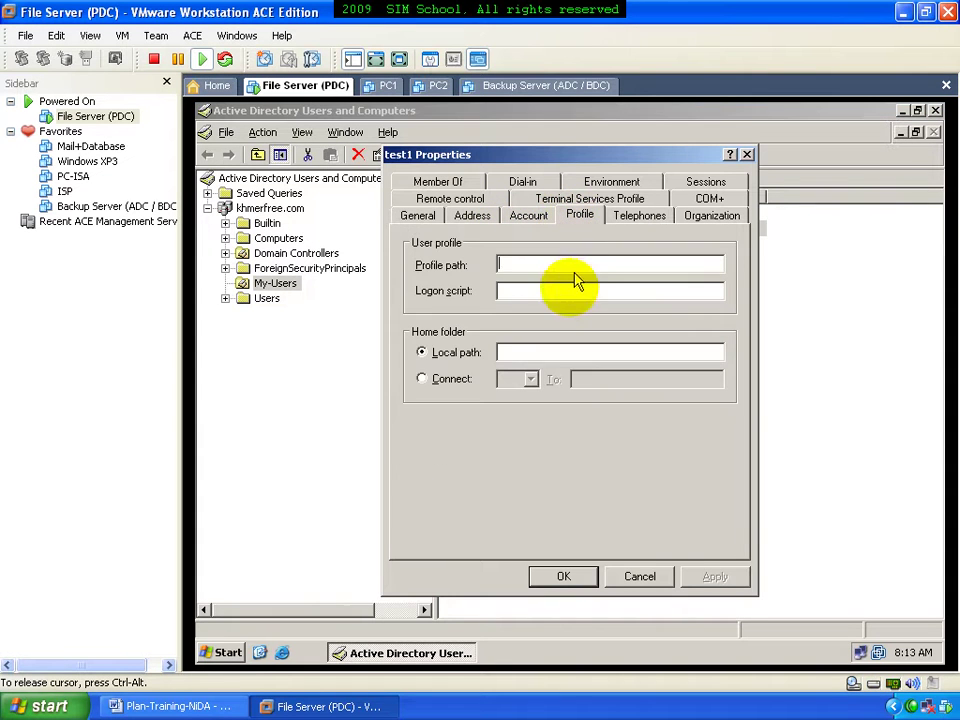
pyautogui.click(528, 350)
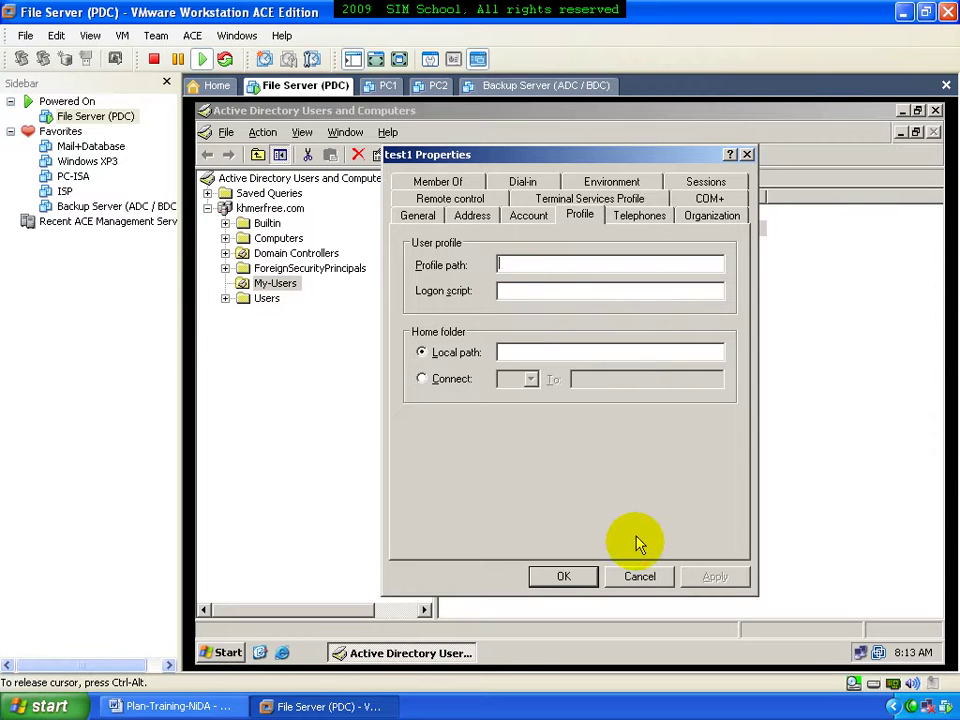
pyautogui.click(630, 576)
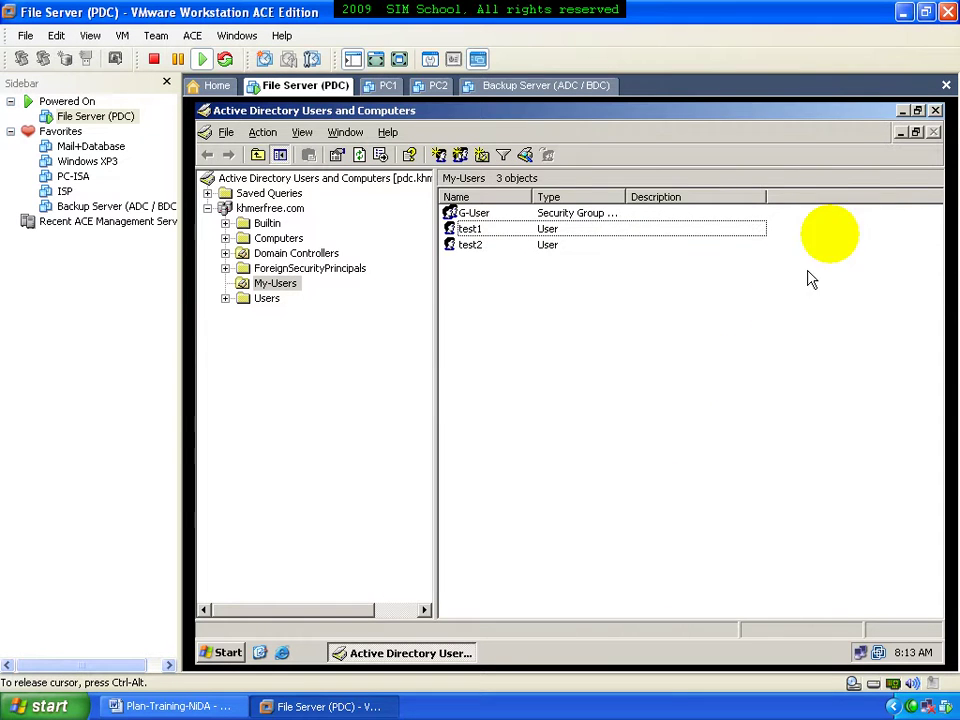
pyautogui.click(902, 110)
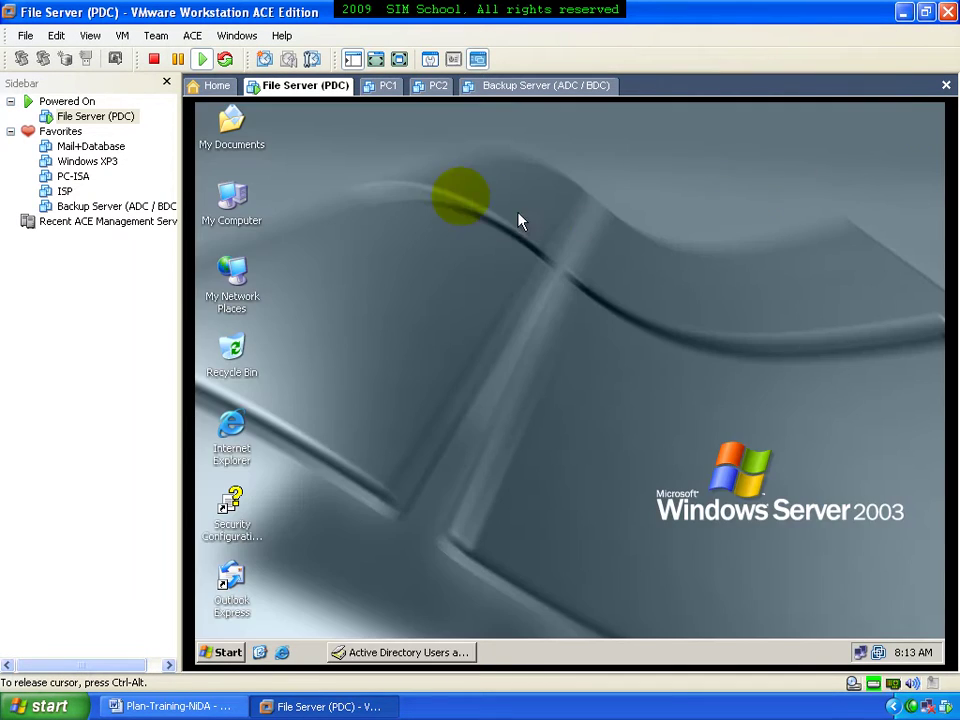
# Start the PC1 and PC2 virtual machines and wait for PC1's Windows XP desktop
pyautogui.click(387, 90)
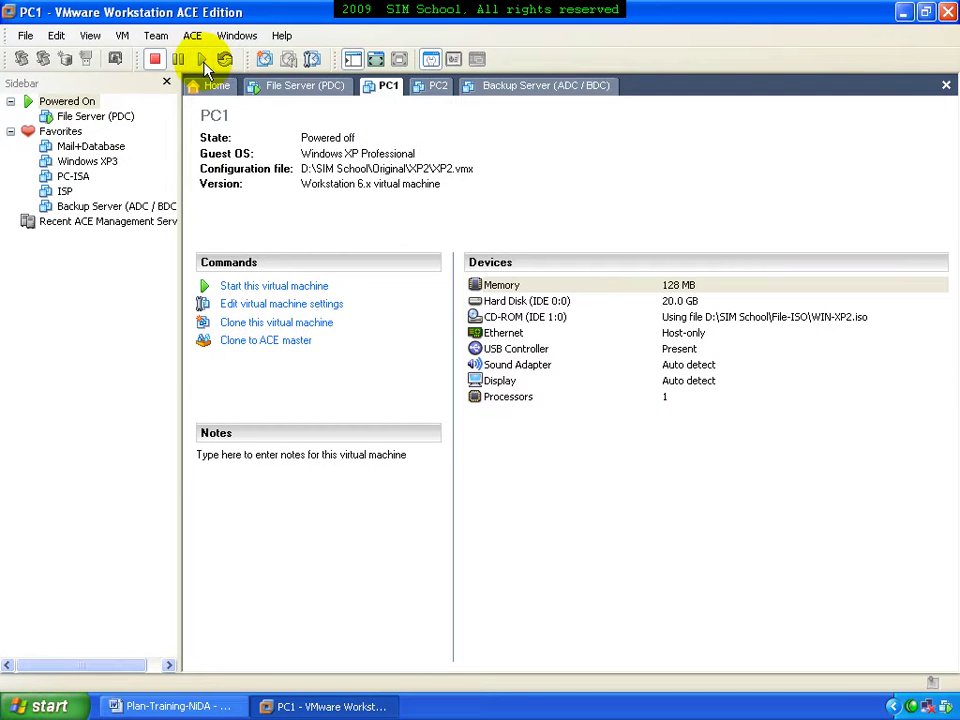
pyautogui.click(434, 90)
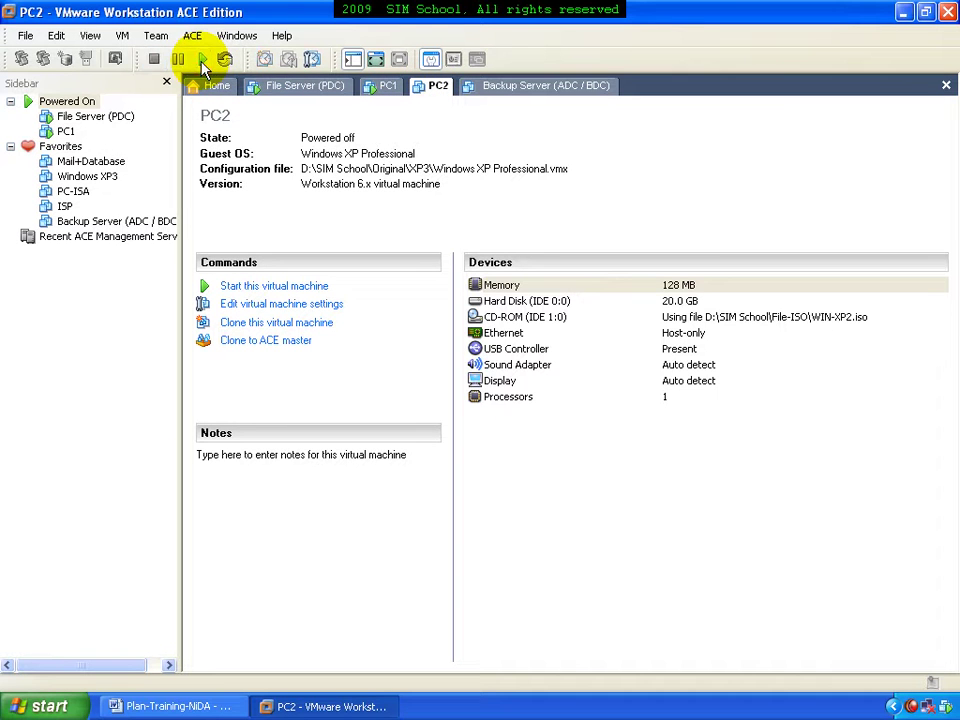
pyautogui.click(380, 90)
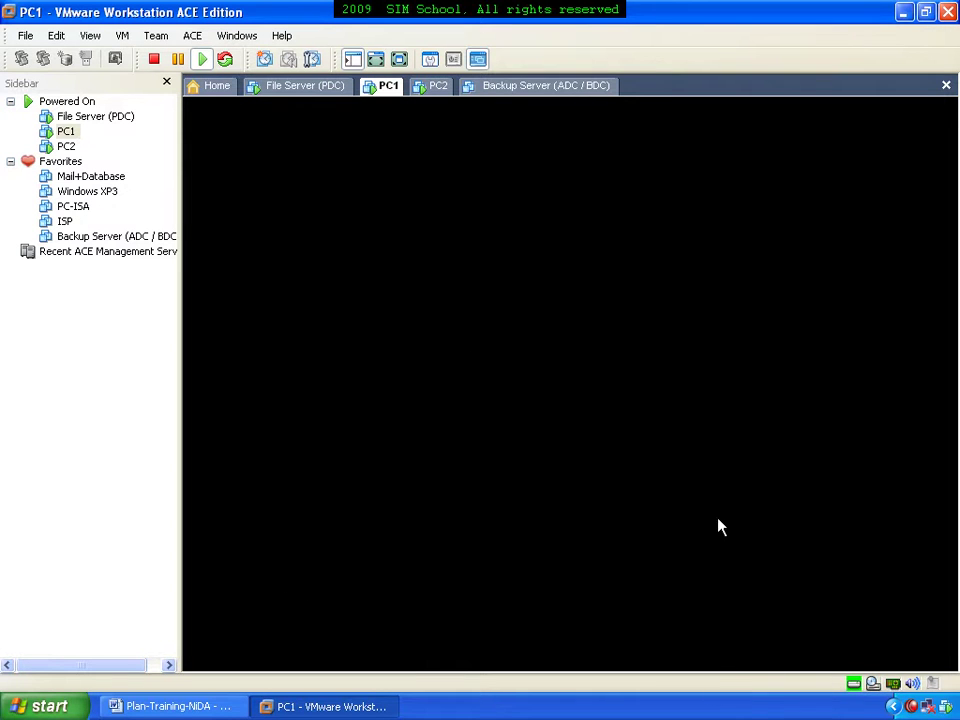
pyautogui.click(442, 88)
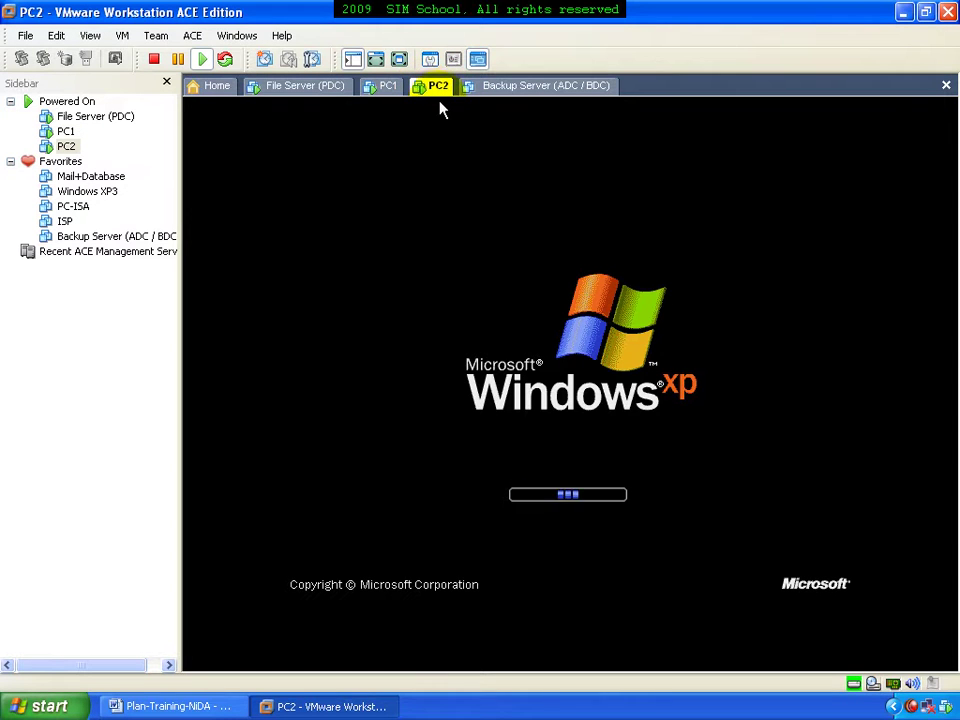
pyautogui.click(384, 88)
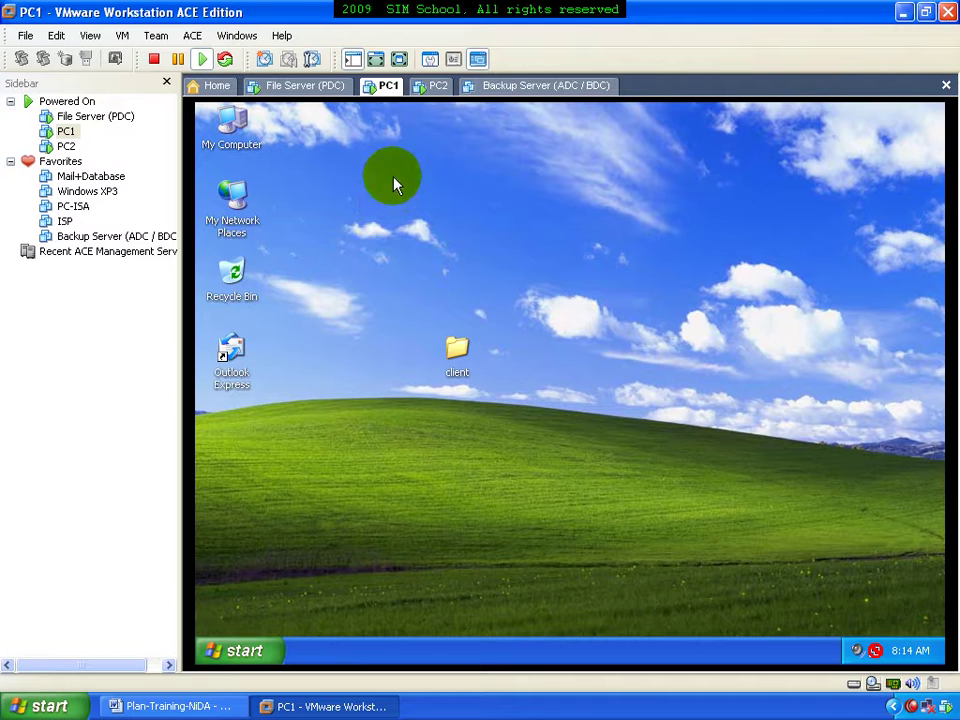
# Bring up the Windows logon prompt on PC2 with Ctrl-Alt-Insert
pyautogui.click(428, 98)
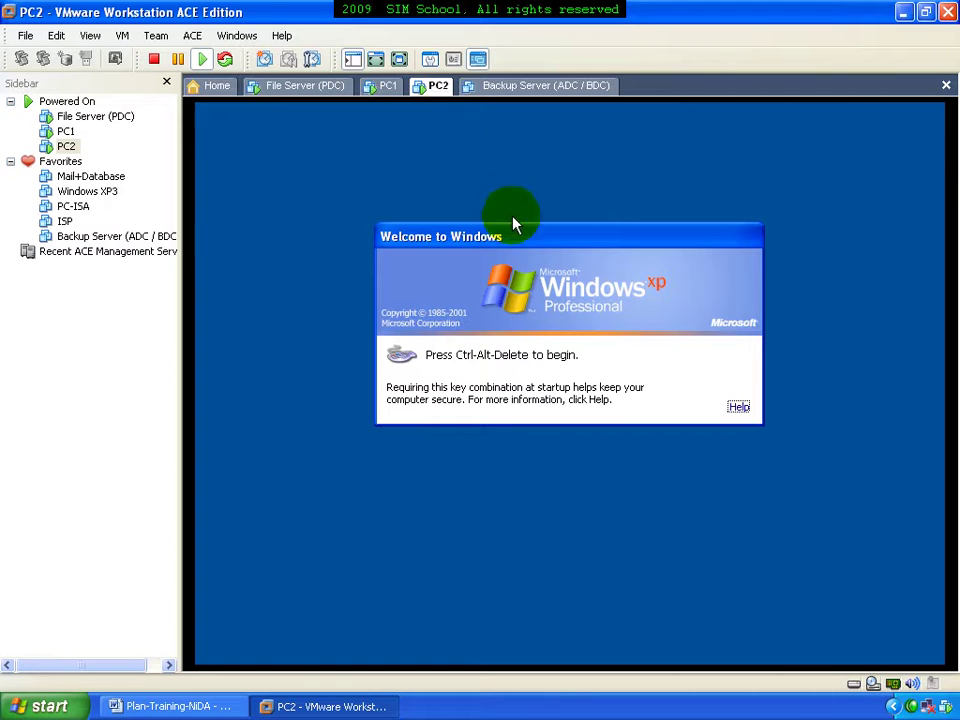
pyautogui.click(512, 218)
pyautogui.moveTo(540, 231); pyautogui.dragTo(521, 238)
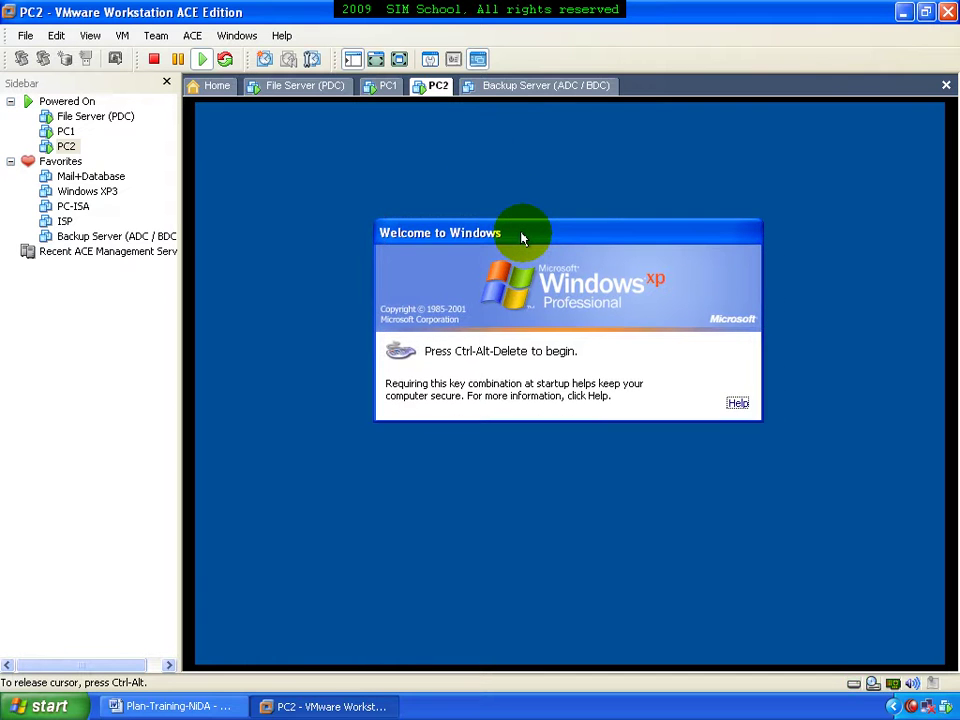
pyautogui.press('ctrl+alt+Insert')
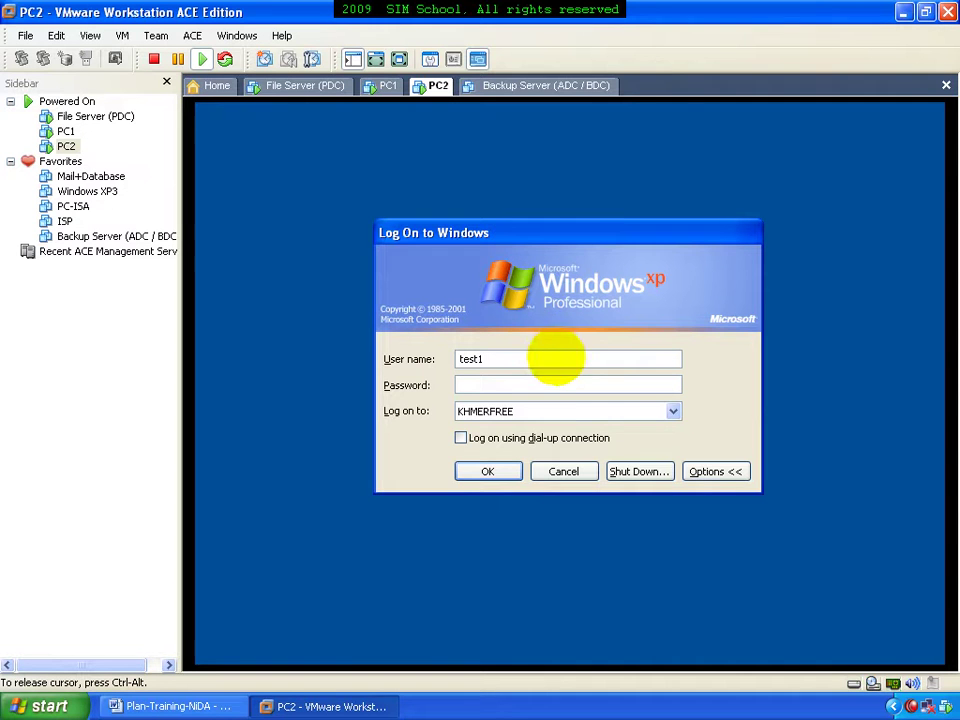
# Log on to PC2 as test1 with its password, with KHMERFREE as the logon domain
pyautogui.click(688, 469)
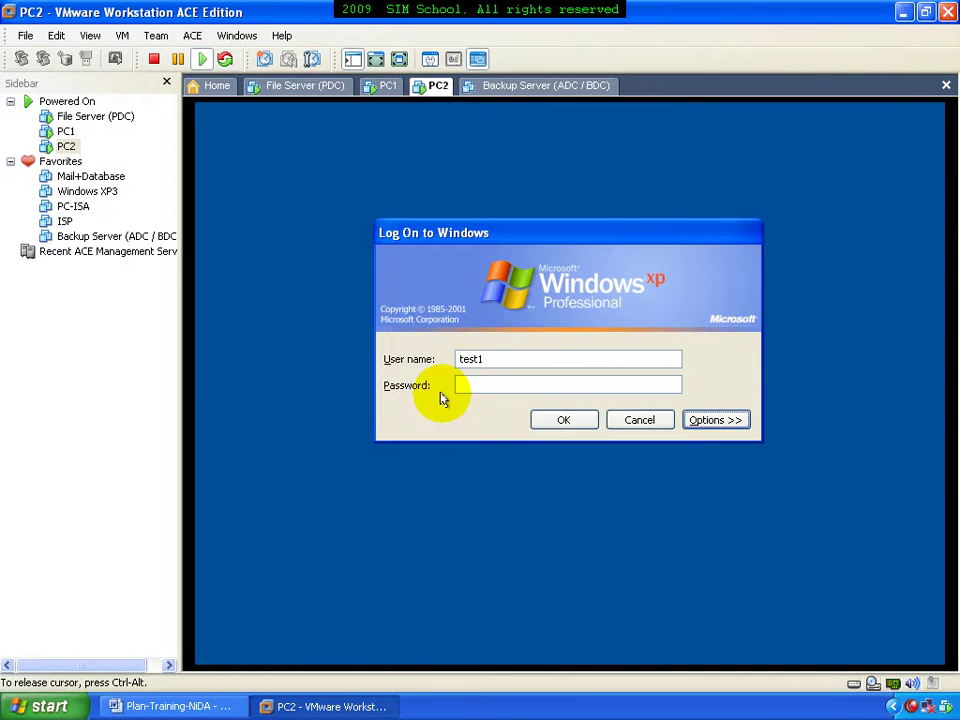
pyautogui.click(707, 420)
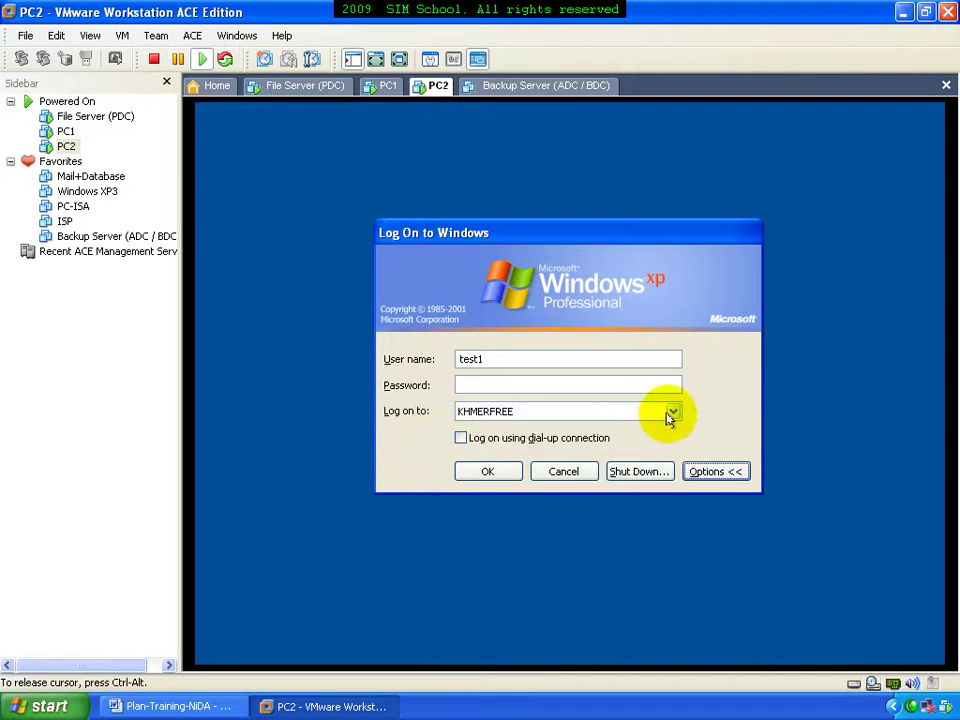
pyautogui.click(672, 413)
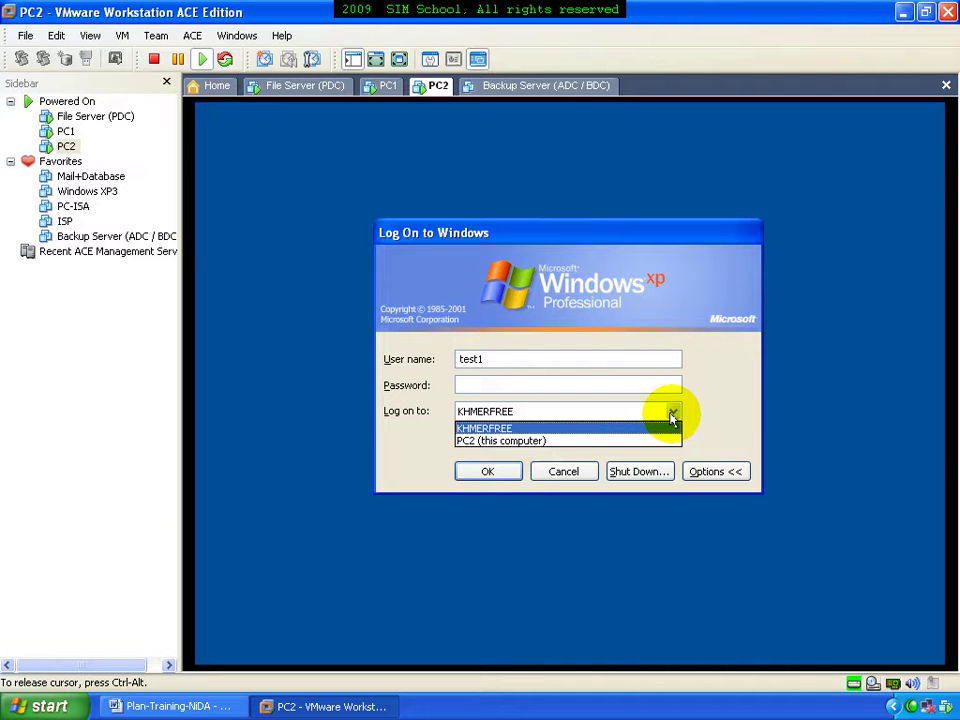
pyautogui.click(666, 409)
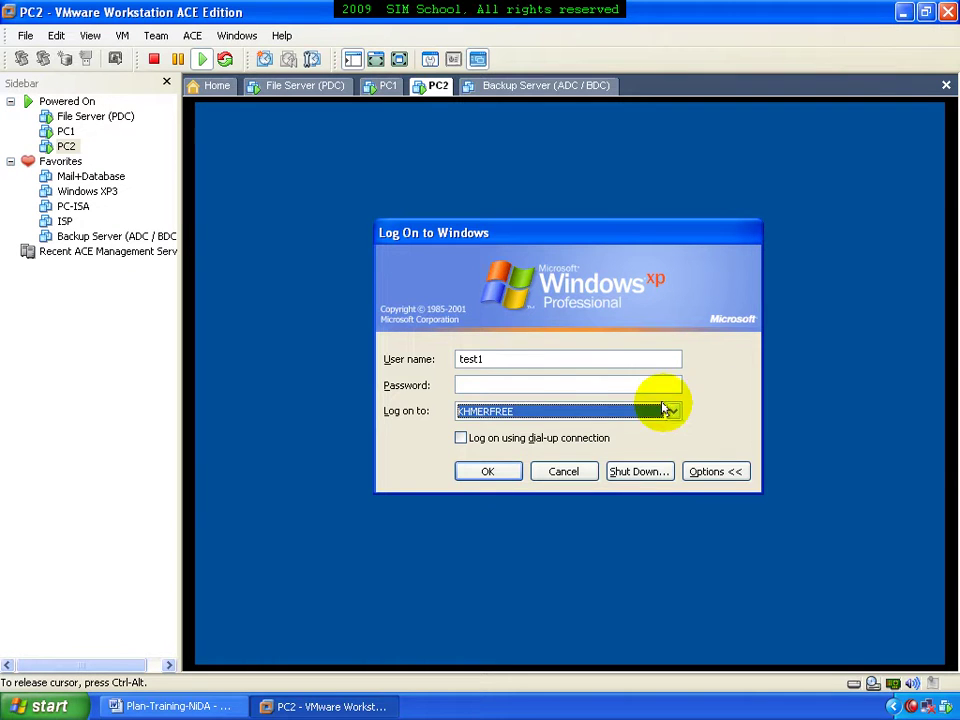
pyautogui.click(523, 360)
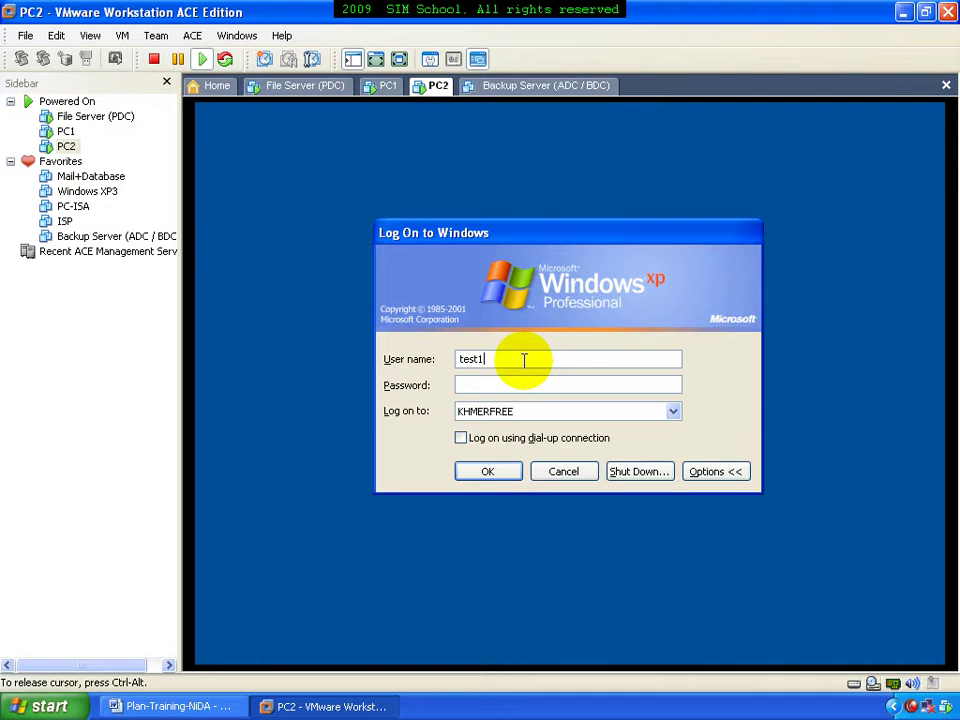
pyautogui.click(483, 384)
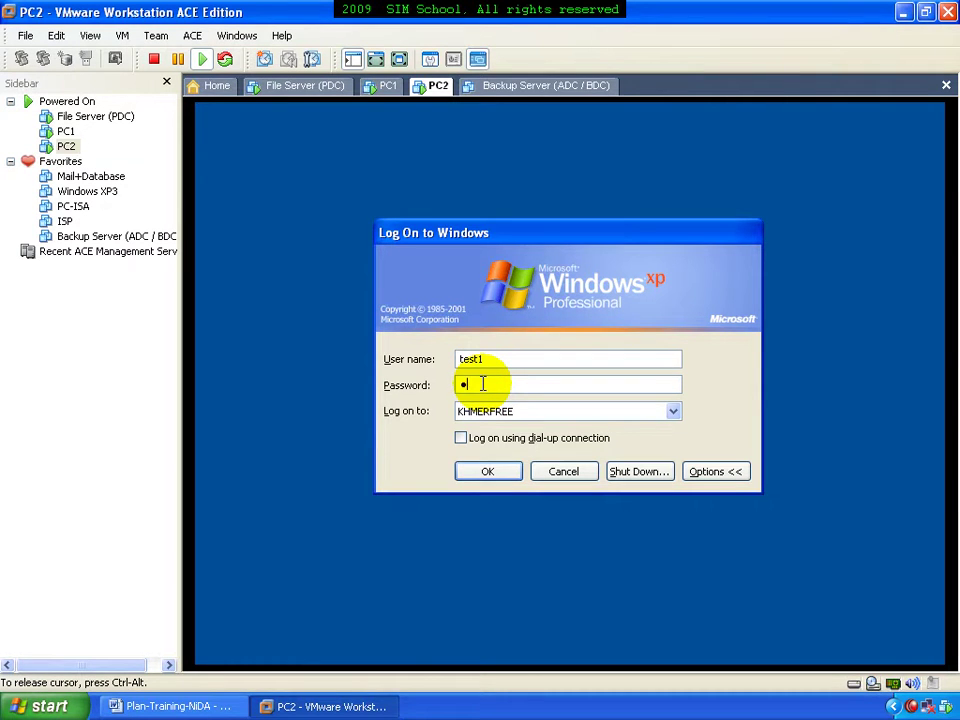
pyautogui.press('Return')
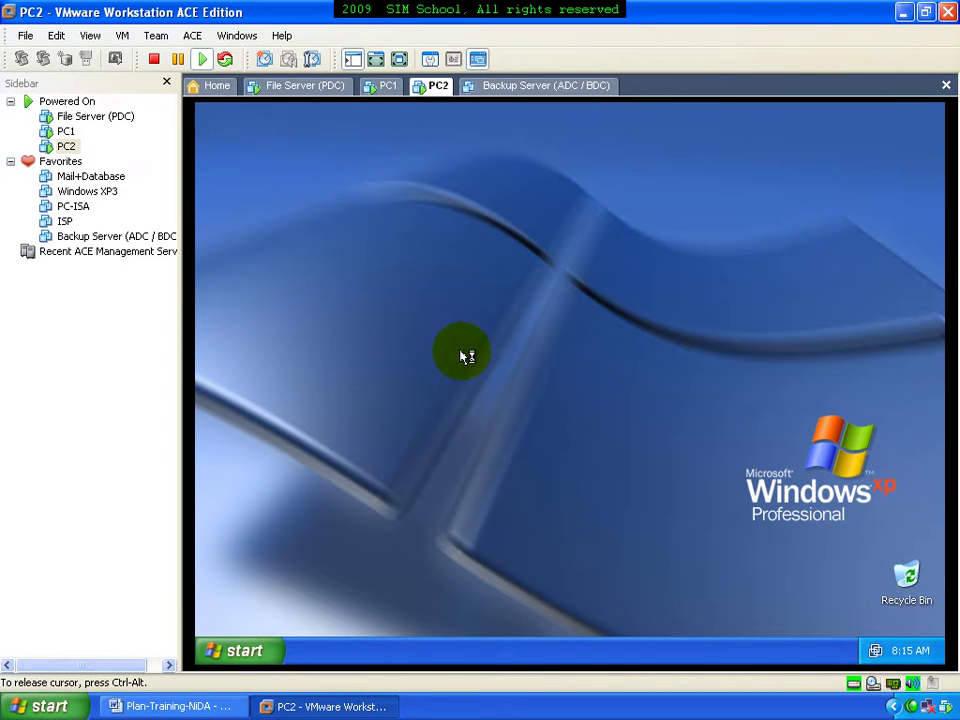
pyautogui.click(390, 87)
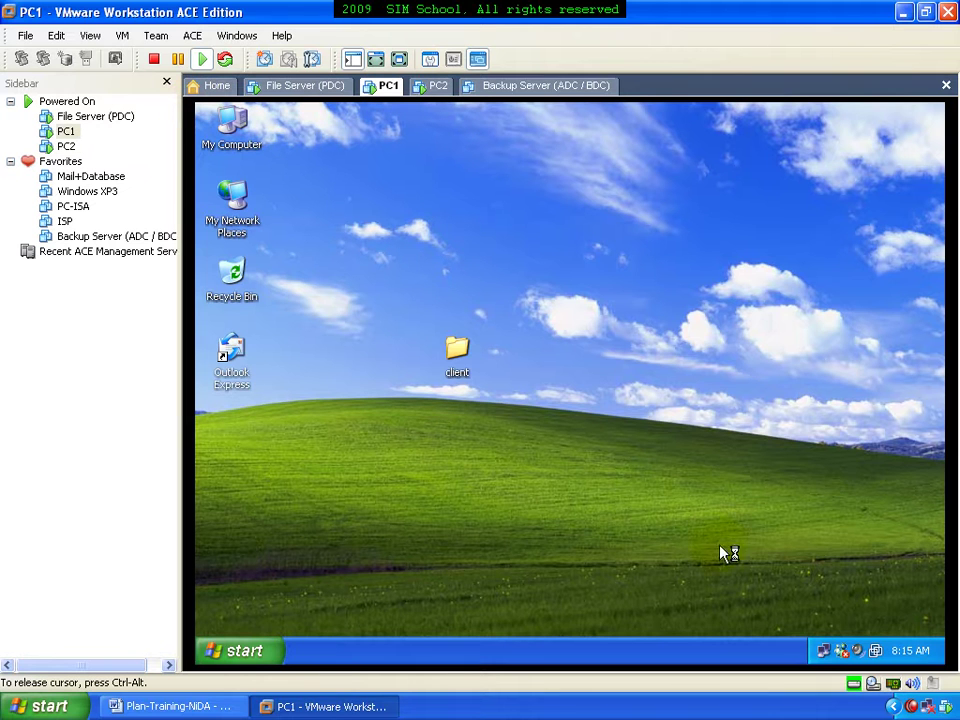
# In PC1's TCP/IP properties, delete the default gateway and alternate DNS, keeping preferred DNS 192.168.168.1
pyautogui.click(824, 651)
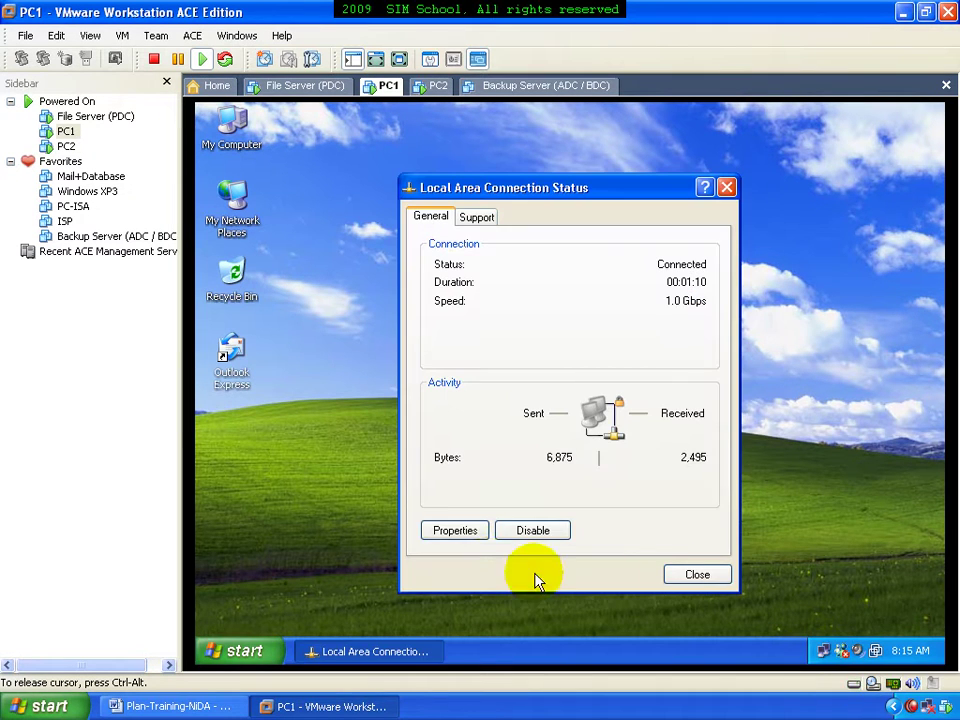
pyautogui.click(456, 532)
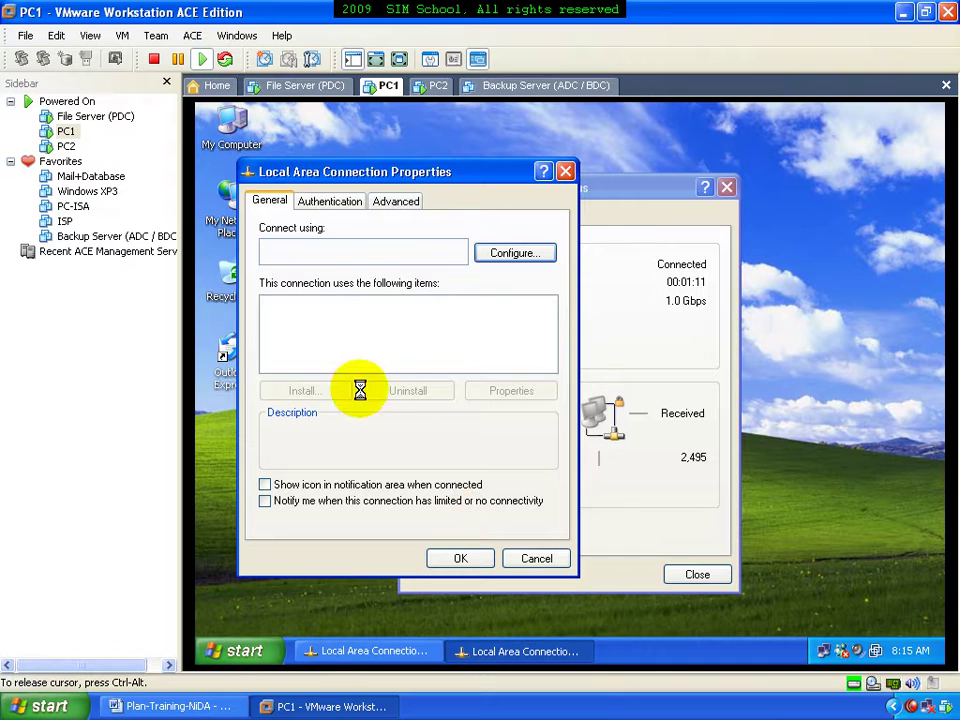
pyautogui.click(356, 356)
pyautogui.doubleClick(357, 360)
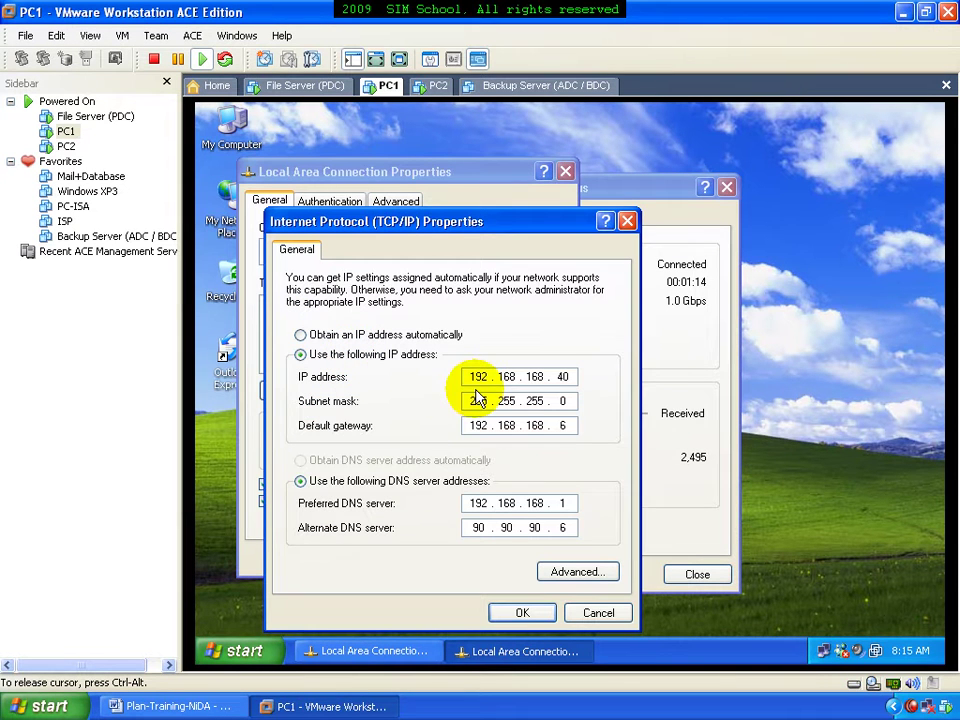
pyautogui.click(574, 426)
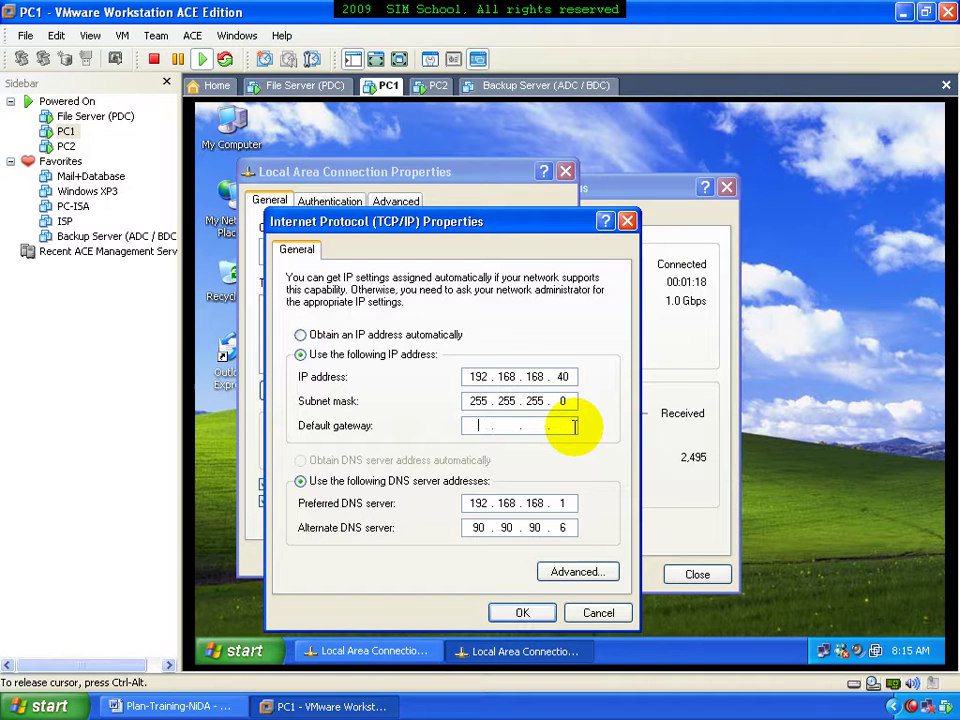
pyautogui.click(568, 527)
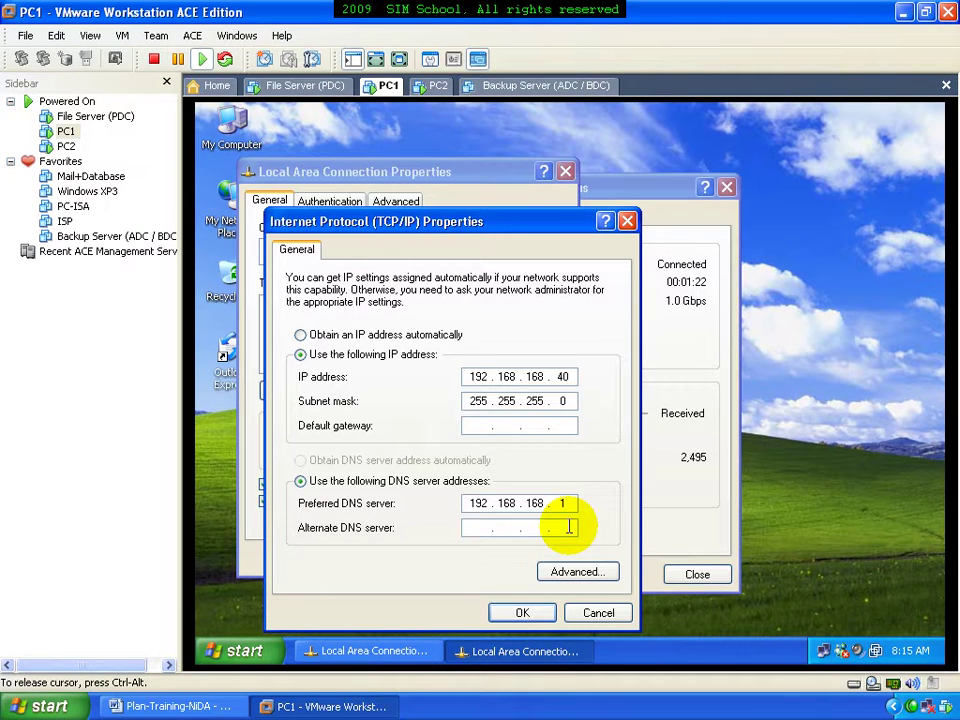
pyautogui.click(500, 524)
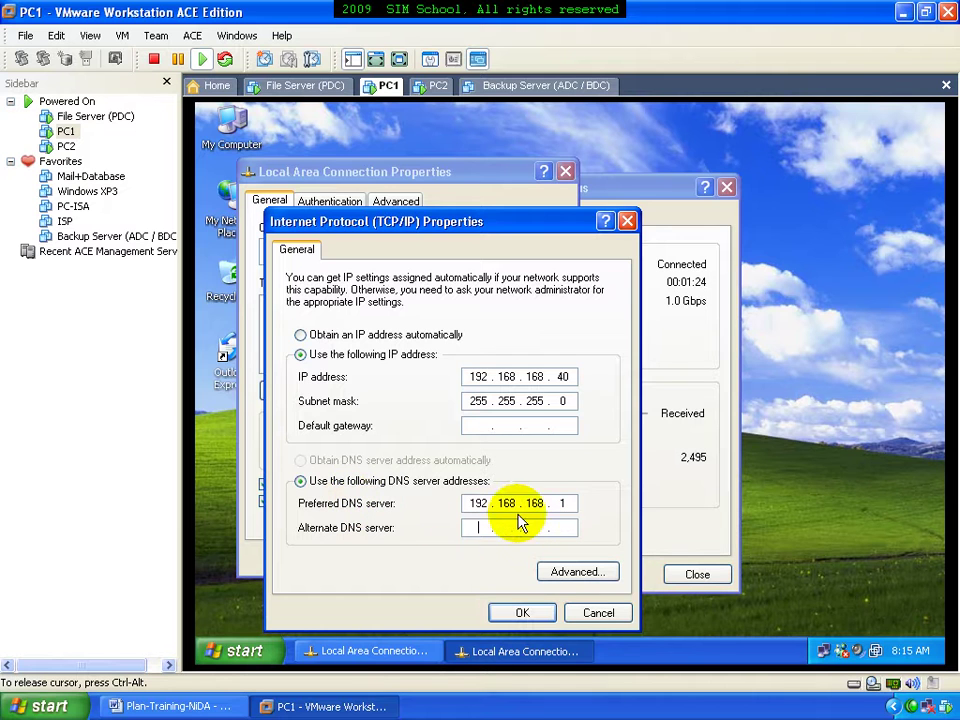
pyautogui.click(564, 505)
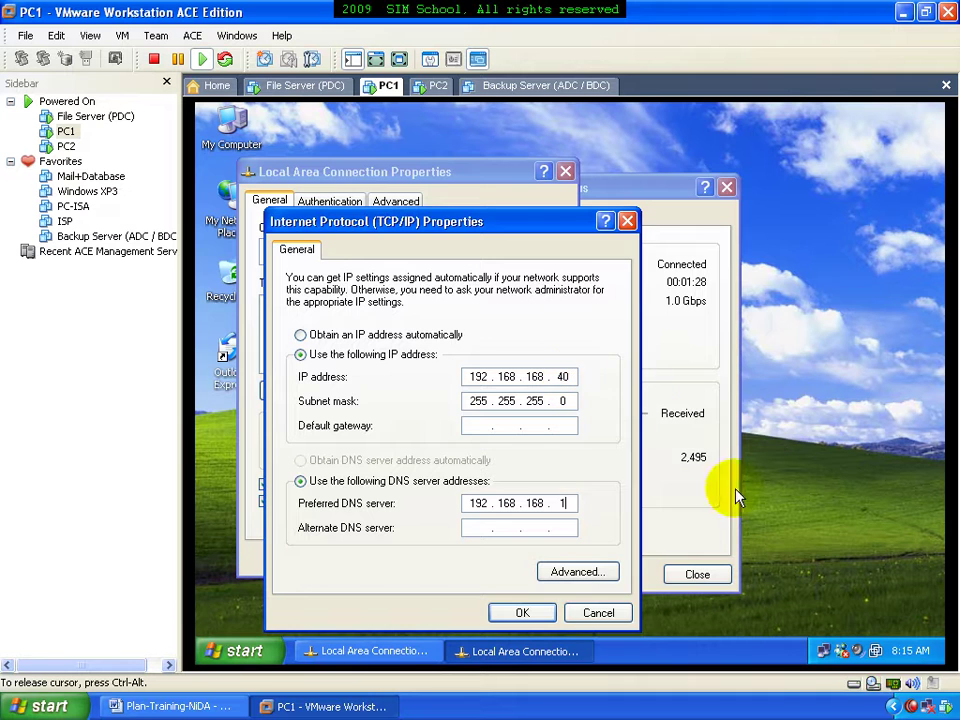
pyautogui.click(527, 612)
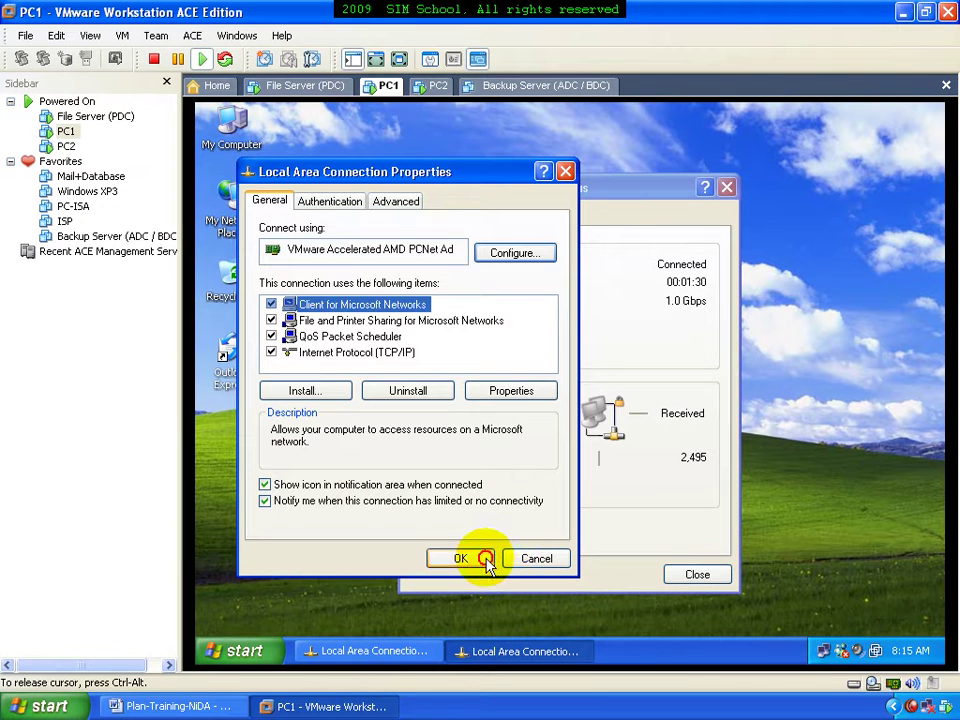
pyautogui.click(697, 578)
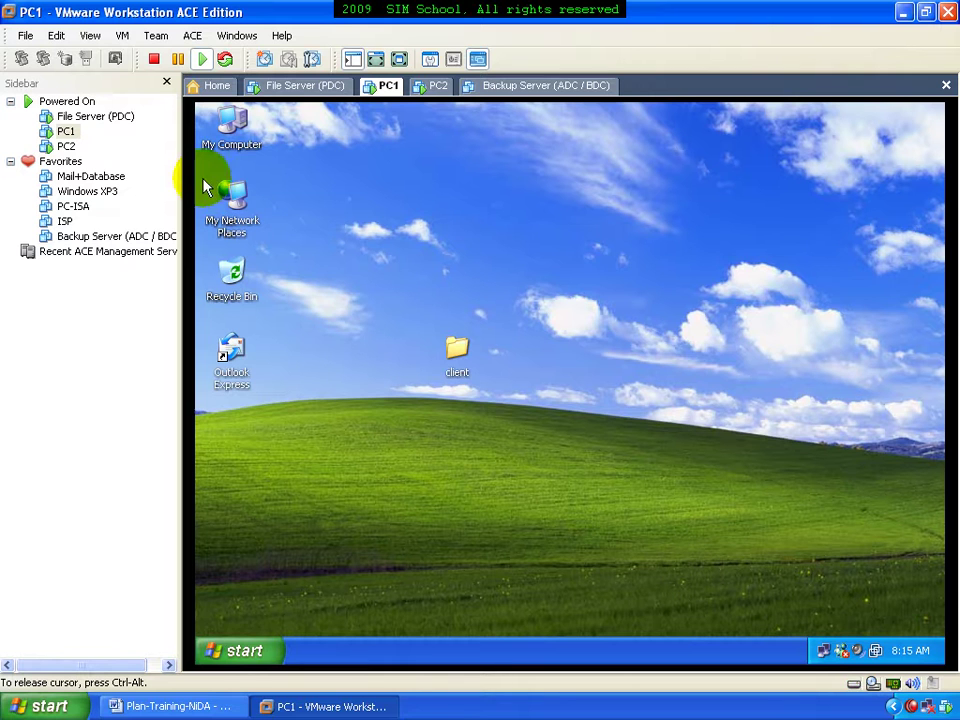
# Open PC1's Computer Name Changes dialog from System Properties and select Domain membership
pyautogui.rightClick(233, 121)
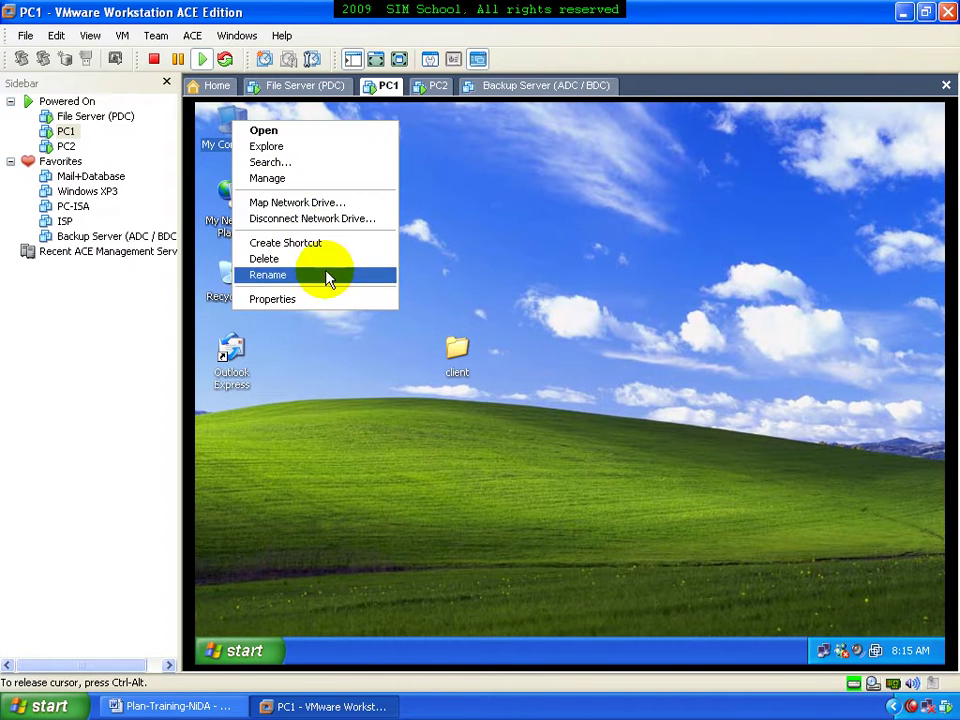
pyautogui.click(330, 299)
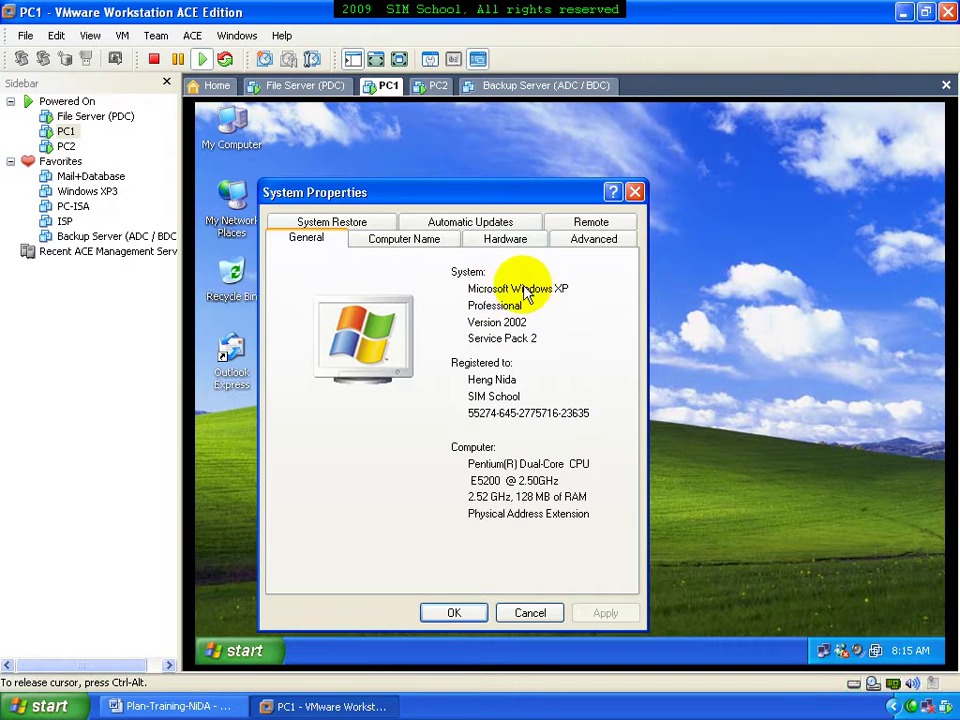
pyautogui.click(415, 246)
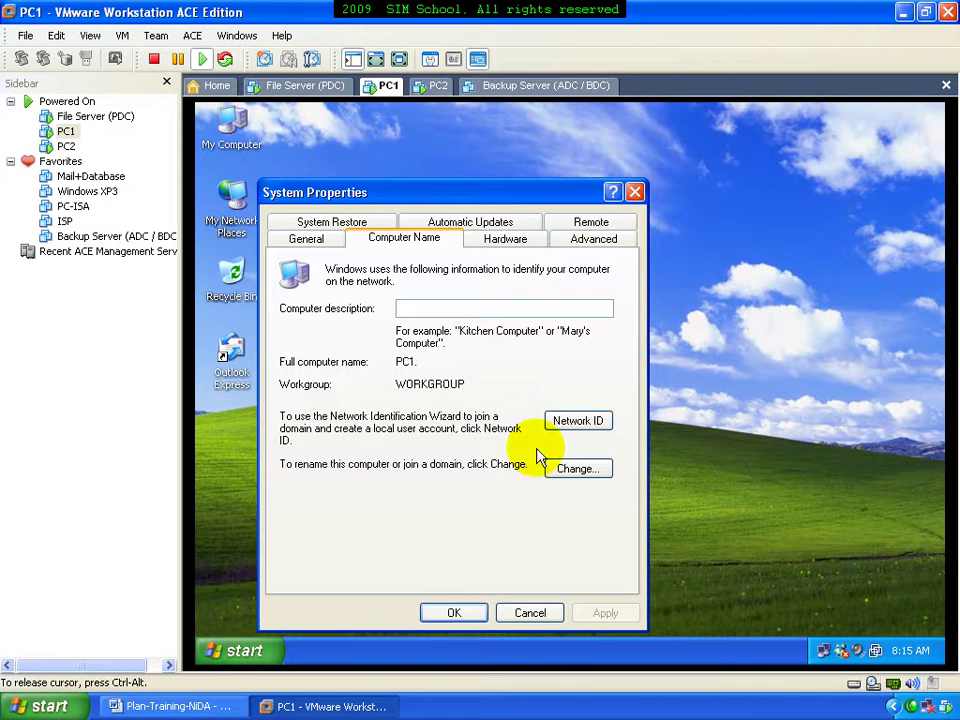
pyautogui.click(562, 467)
pyautogui.click(314, 446)
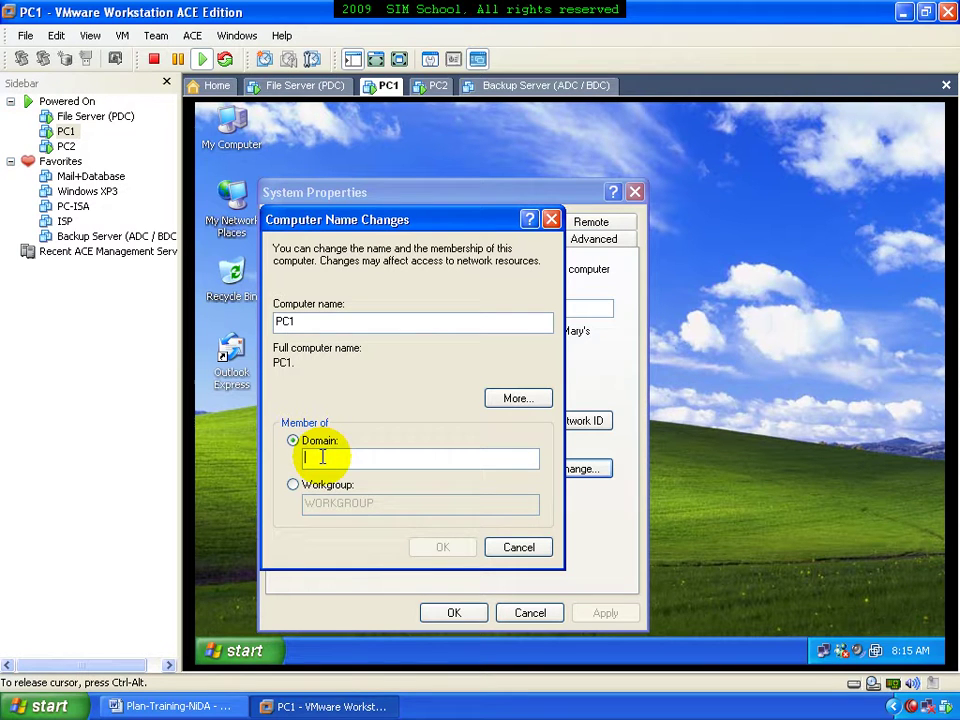
pyautogui.click(257, 645)
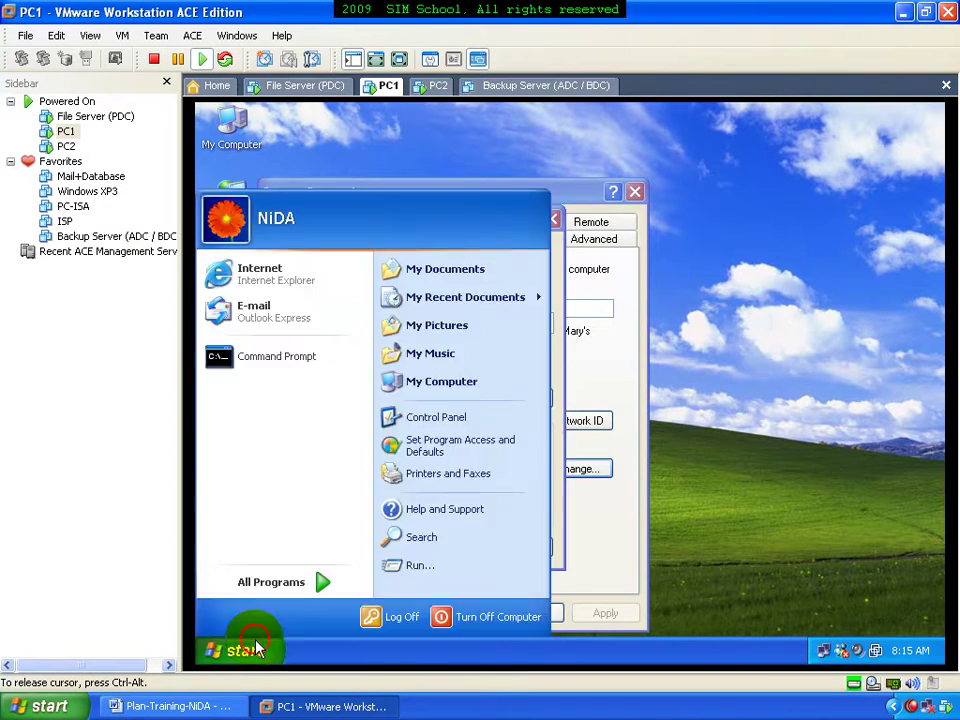
# Run nslookup in a Command Prompt to confirm default server pdc.khmerfree.com at 192.168.168.1
pyautogui.click(305, 366)
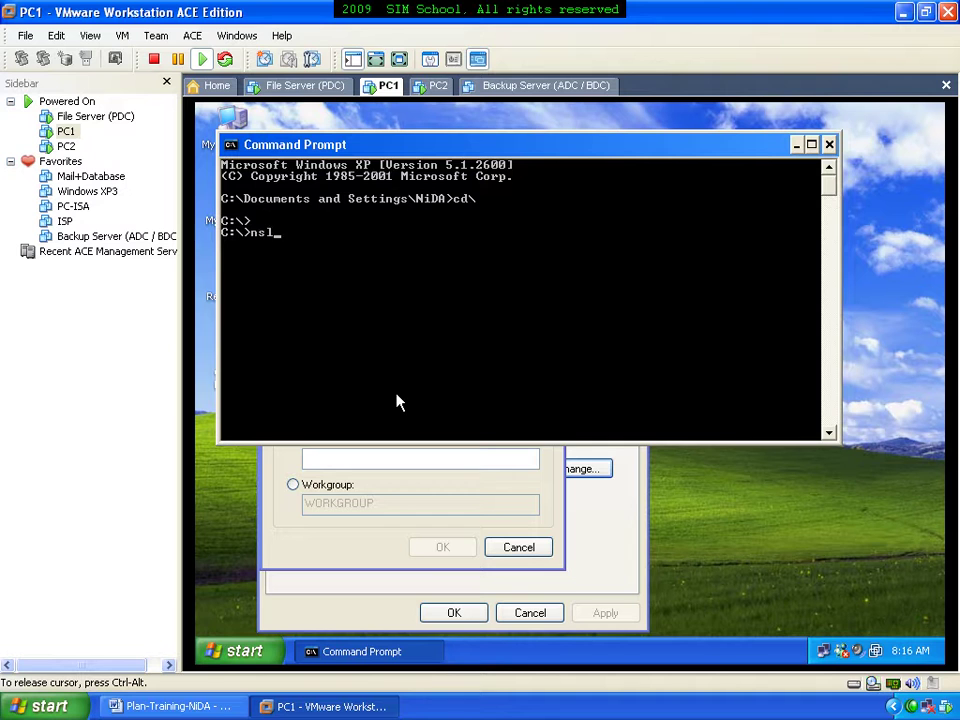
pyautogui.press('Return')
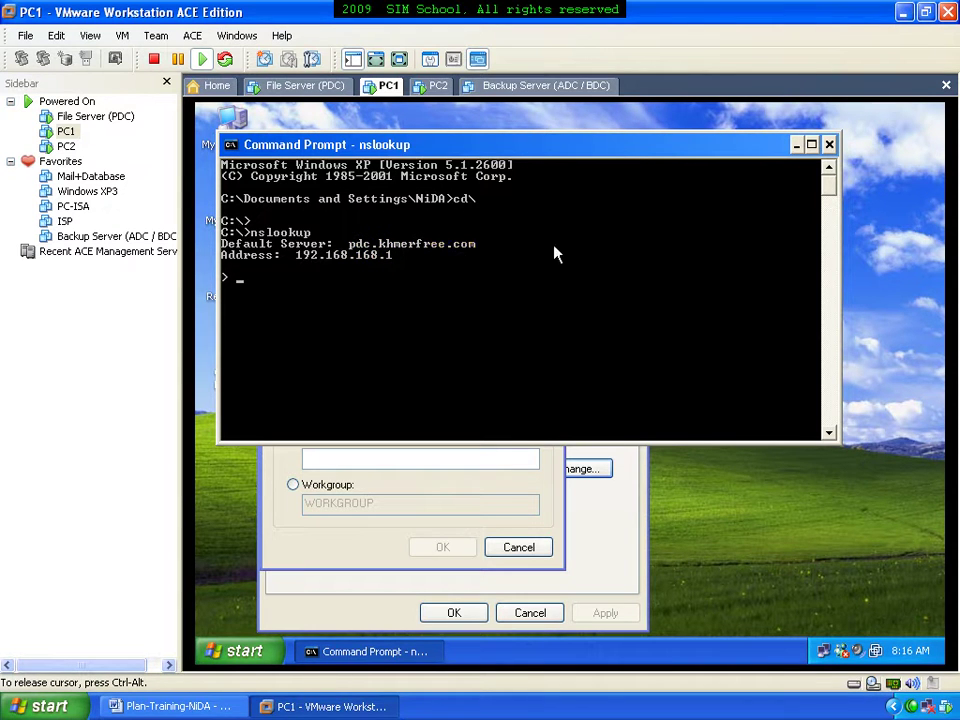
# Enter khmerfree.com as PC1's domain and authenticate with the administrator account credentials
pyautogui.click(829, 144)
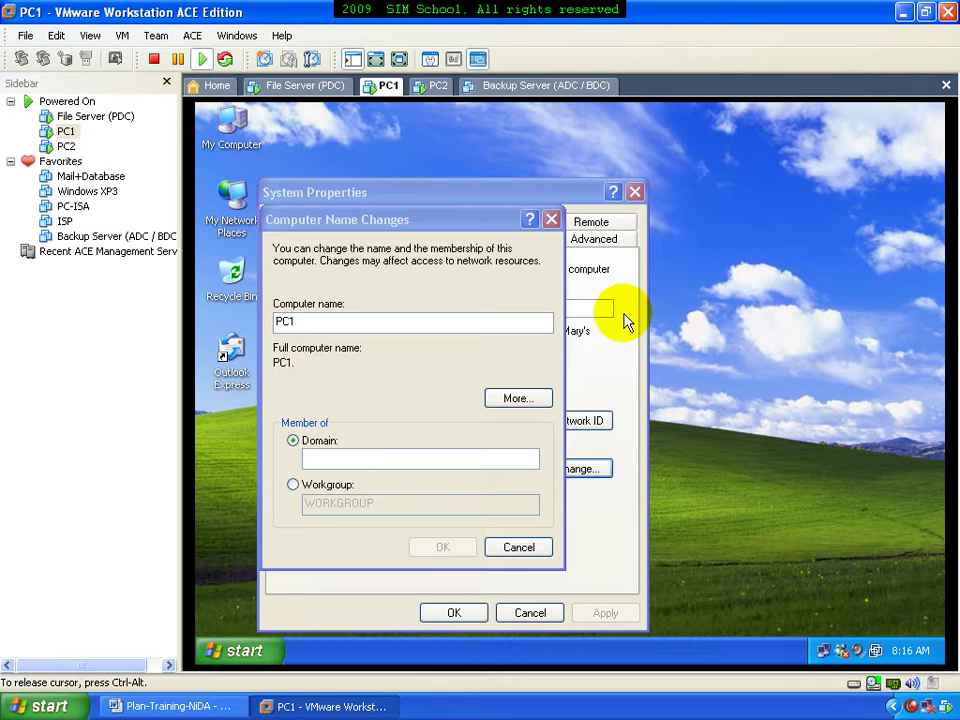
pyautogui.click(452, 457)
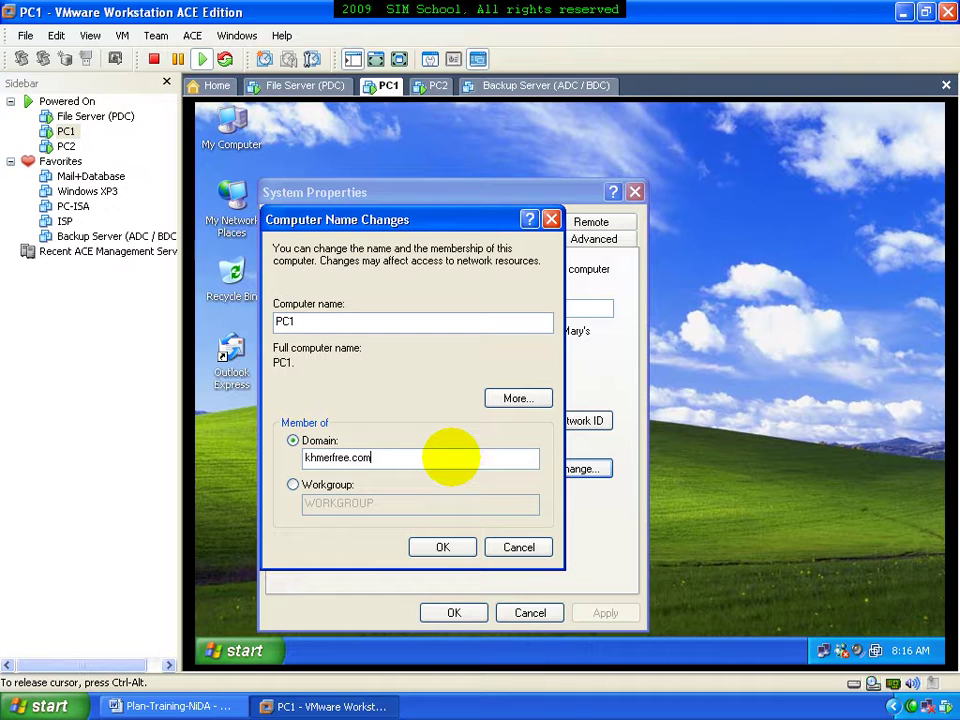
pyautogui.click(446, 547)
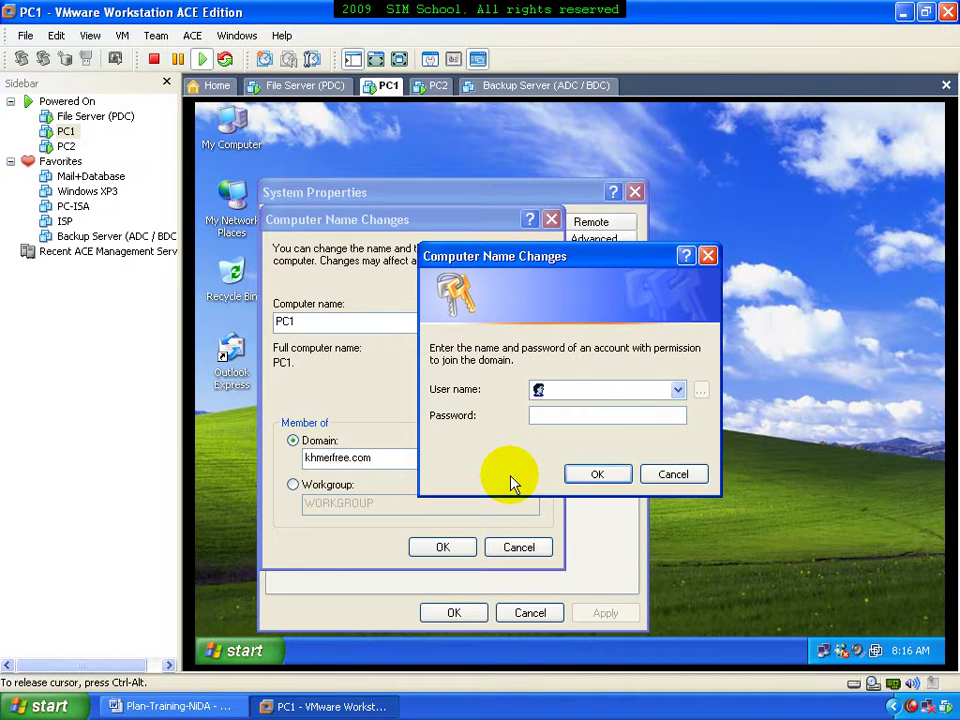
pyautogui.click(590, 478)
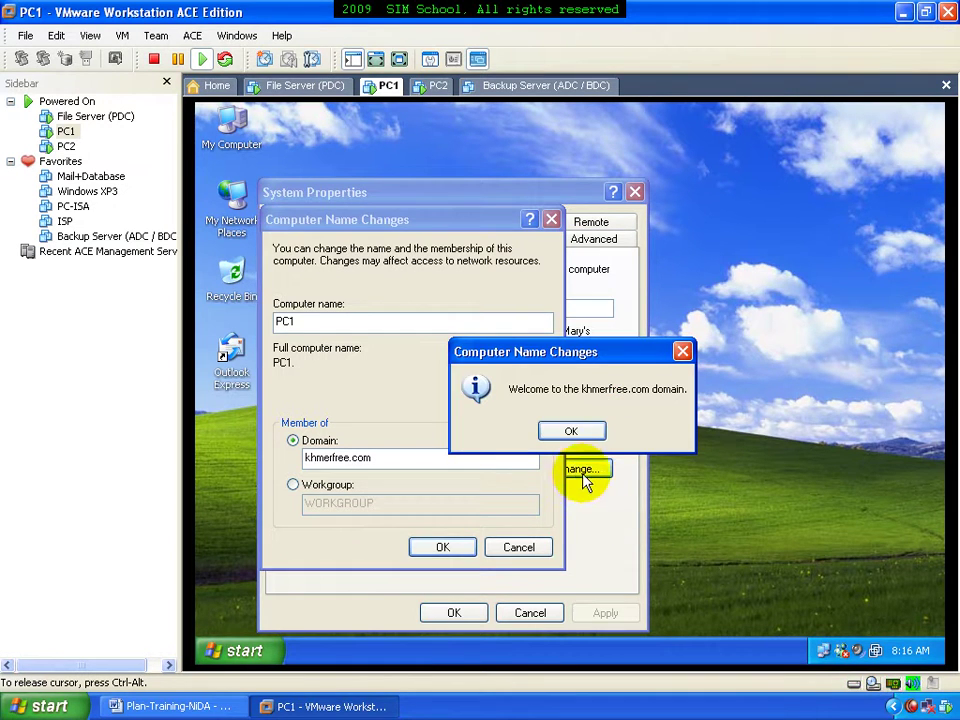
# Accept the welcome and restart notices and restart PC1 now
pyautogui.click(567, 436)
pyautogui.click(568, 436)
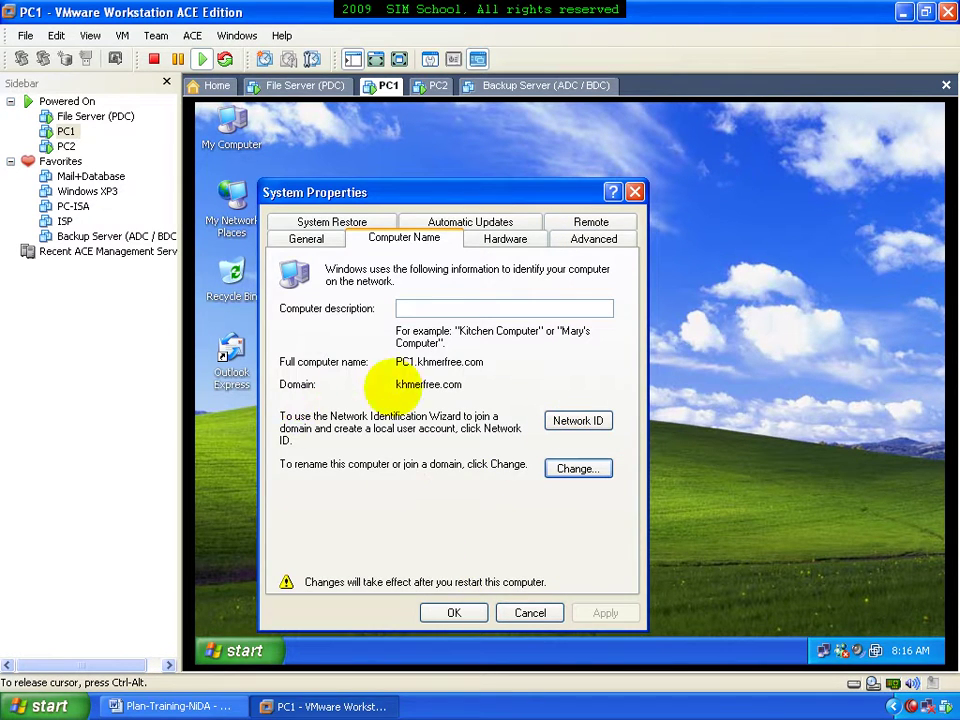
pyautogui.click(452, 613)
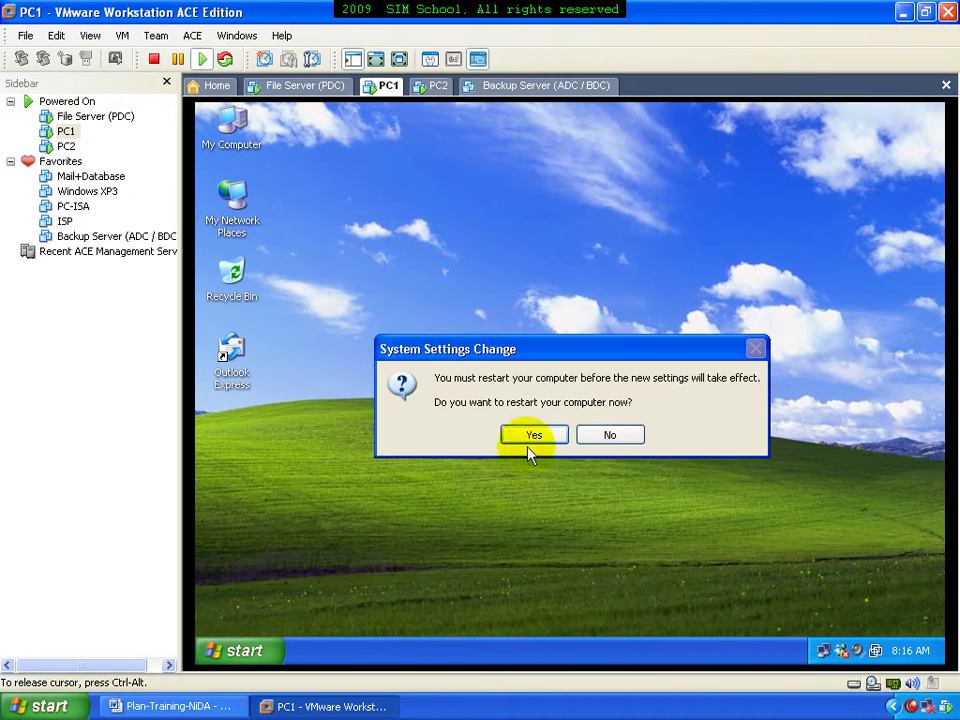
pyautogui.click(530, 437)
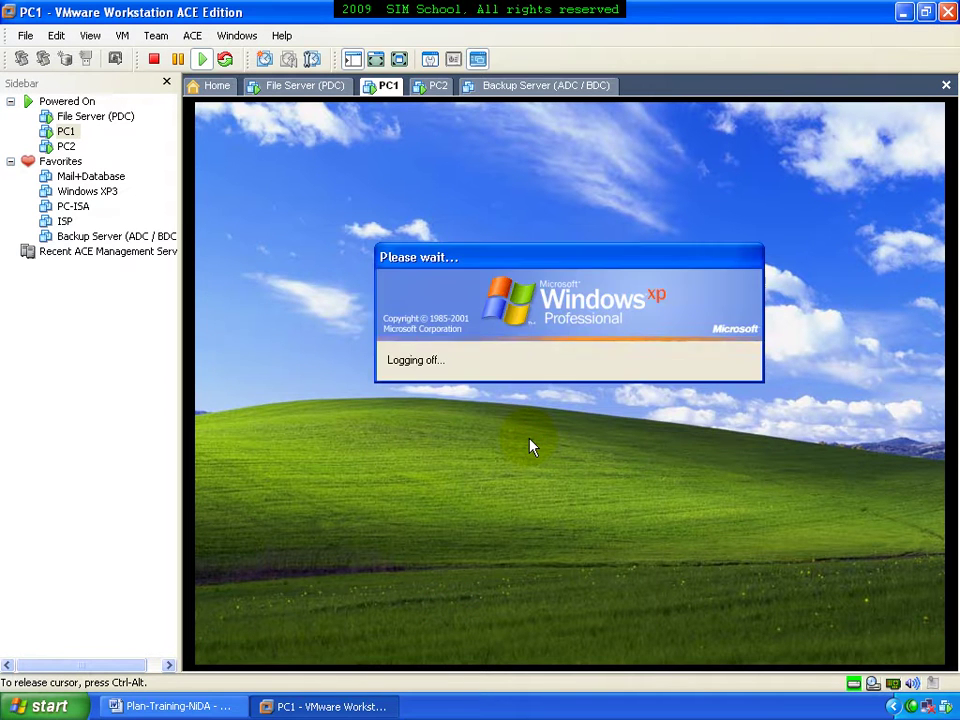
pyautogui.click(432, 85)
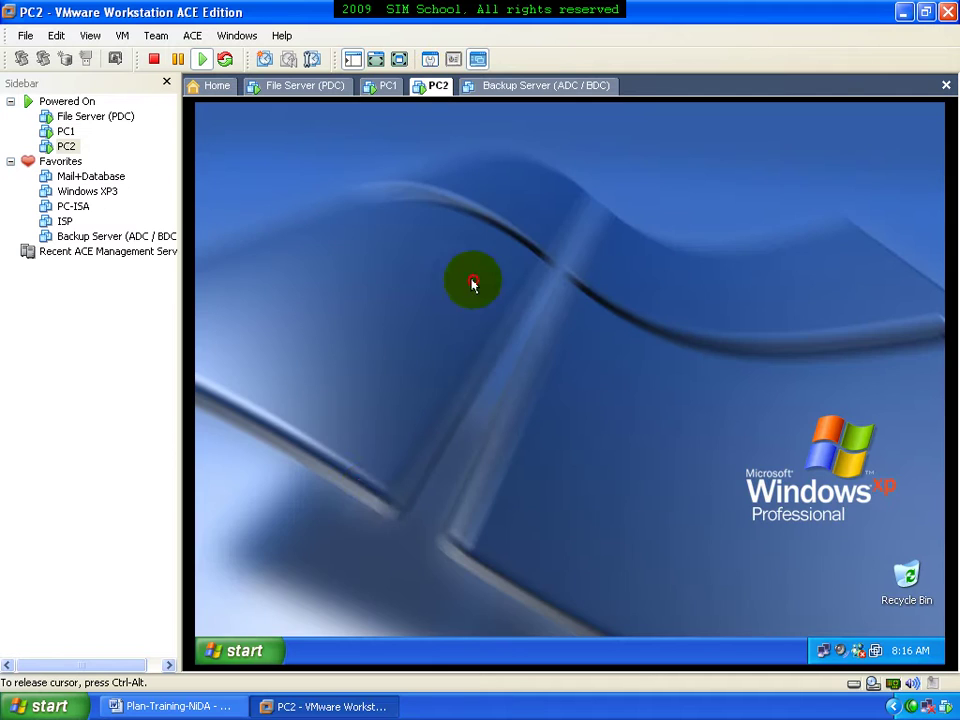
# On PC2, put My Computer on the desktop and explore its Local Disk (C:) and DATA (E:) drives
pyautogui.click(233, 655)
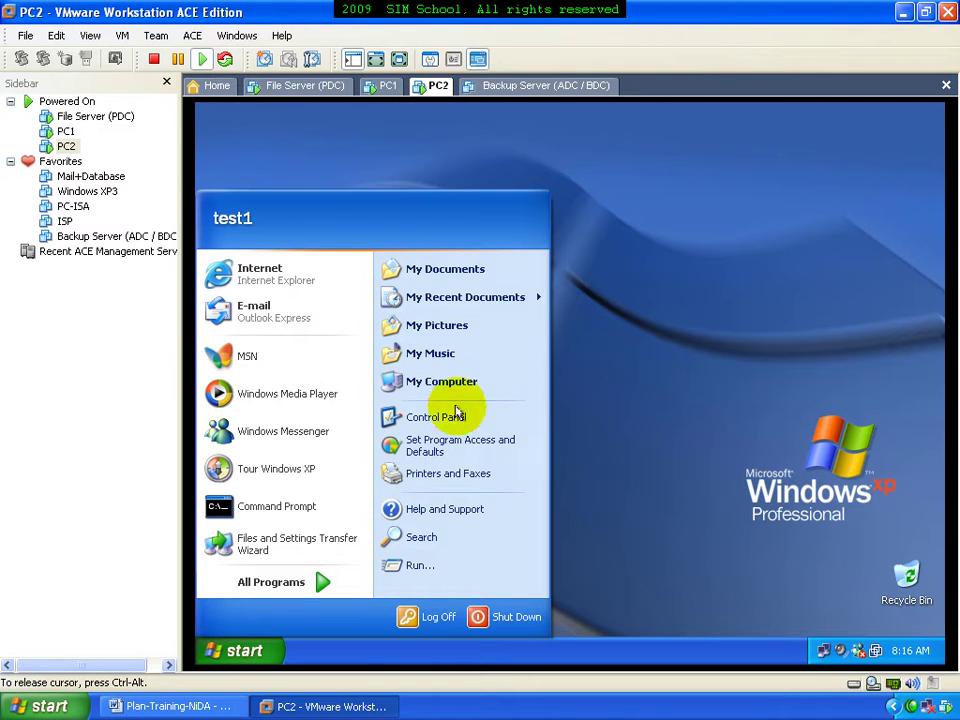
pyautogui.rightClick(452, 382)
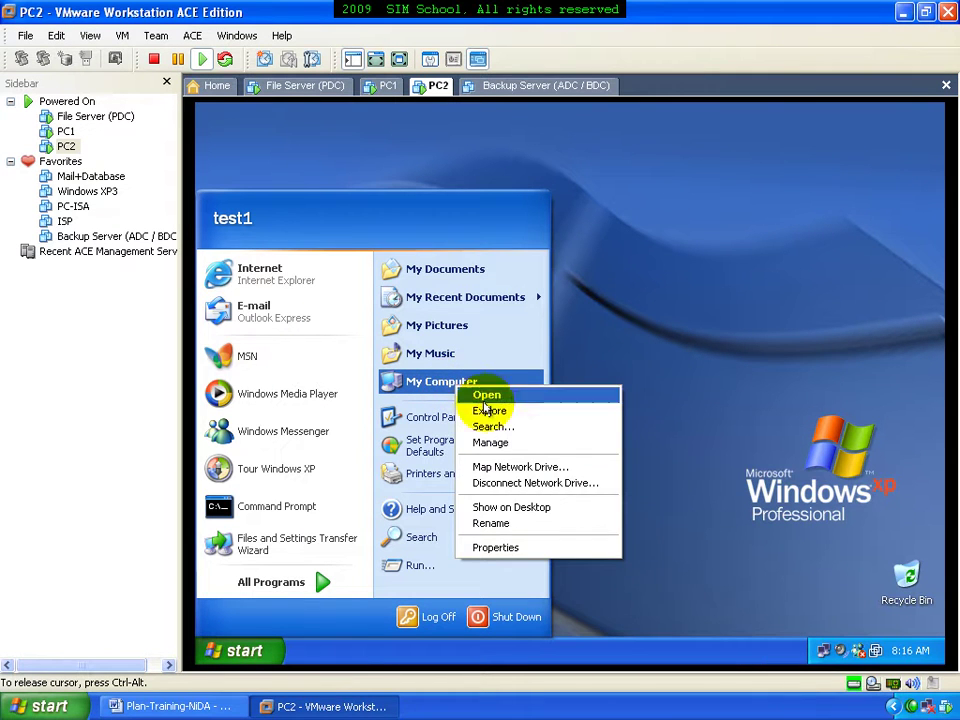
pyautogui.click(510, 510)
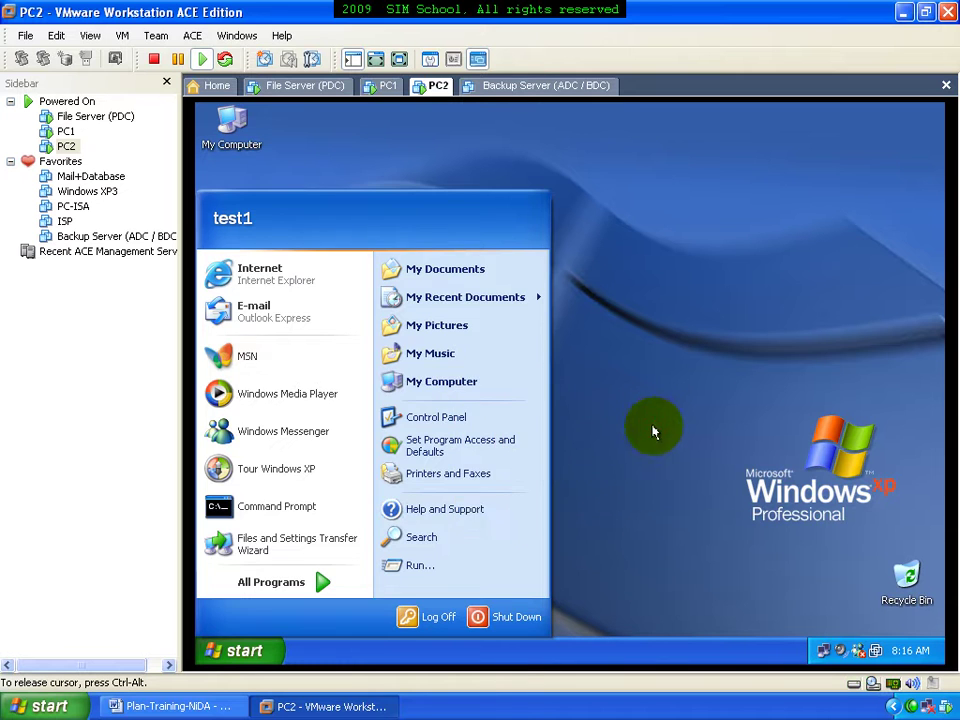
pyautogui.click(613, 456)
pyautogui.rightClick(229, 134)
pyautogui.click(253, 155)
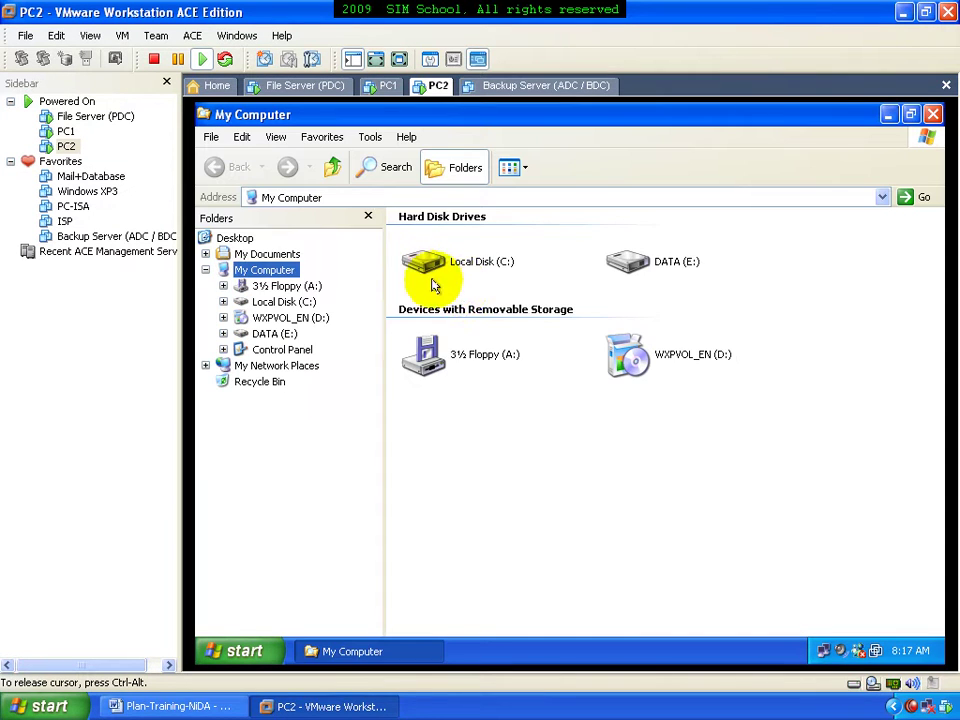
pyautogui.click(456, 264)
pyautogui.click(632, 267)
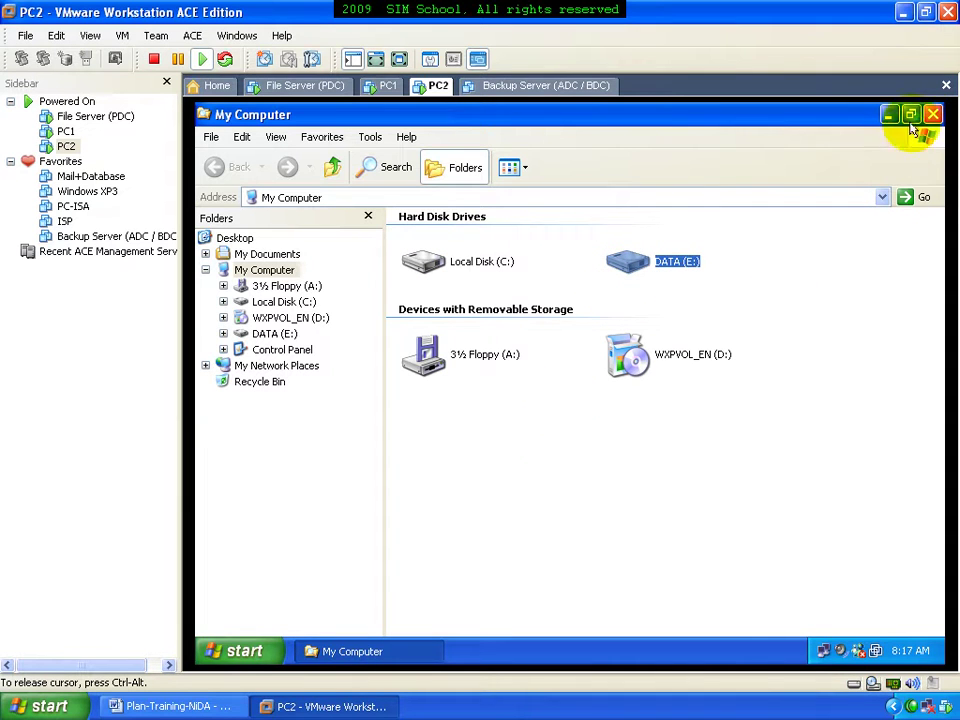
pyautogui.click(931, 116)
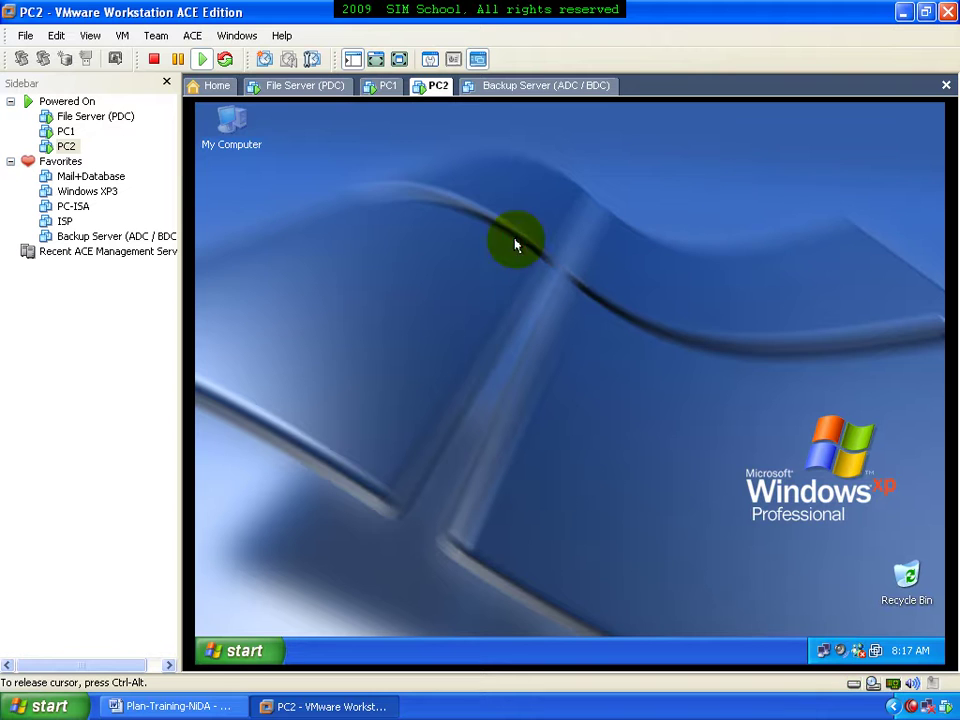
# On the File Server (PDC), explore My Computer and open Local Disk (E:)
pyautogui.click(287, 88)
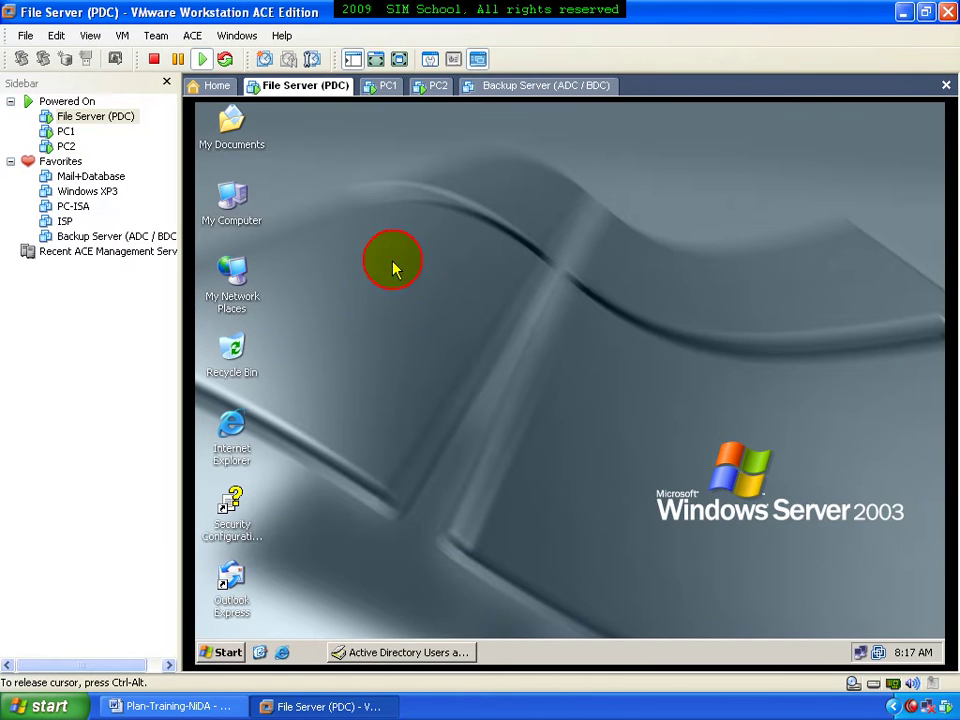
pyautogui.rightClick(224, 205)
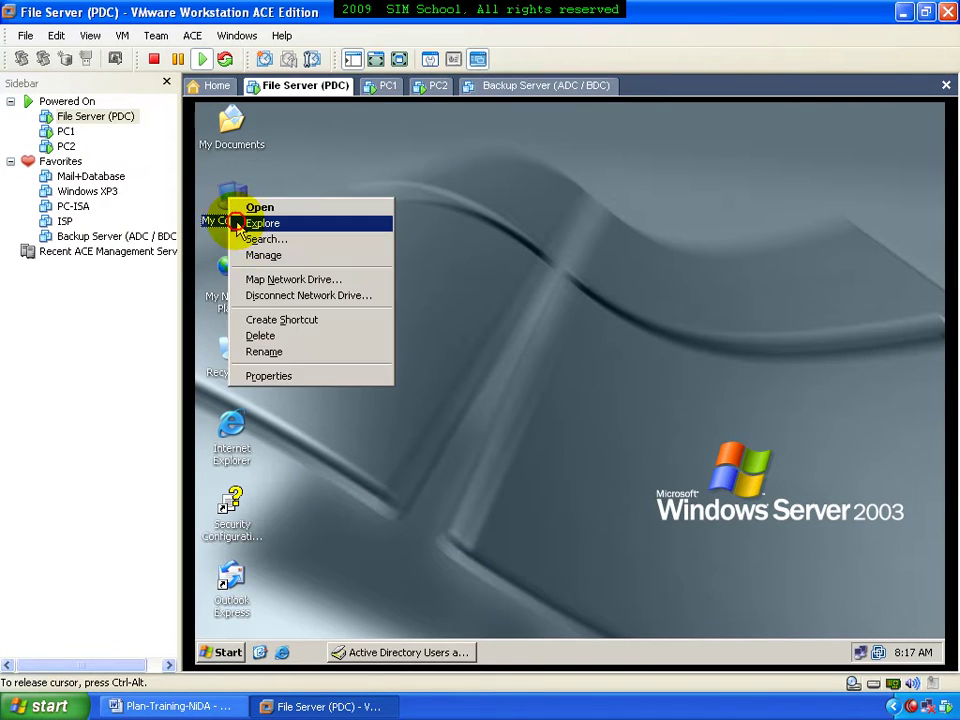
pyautogui.click(250, 255)
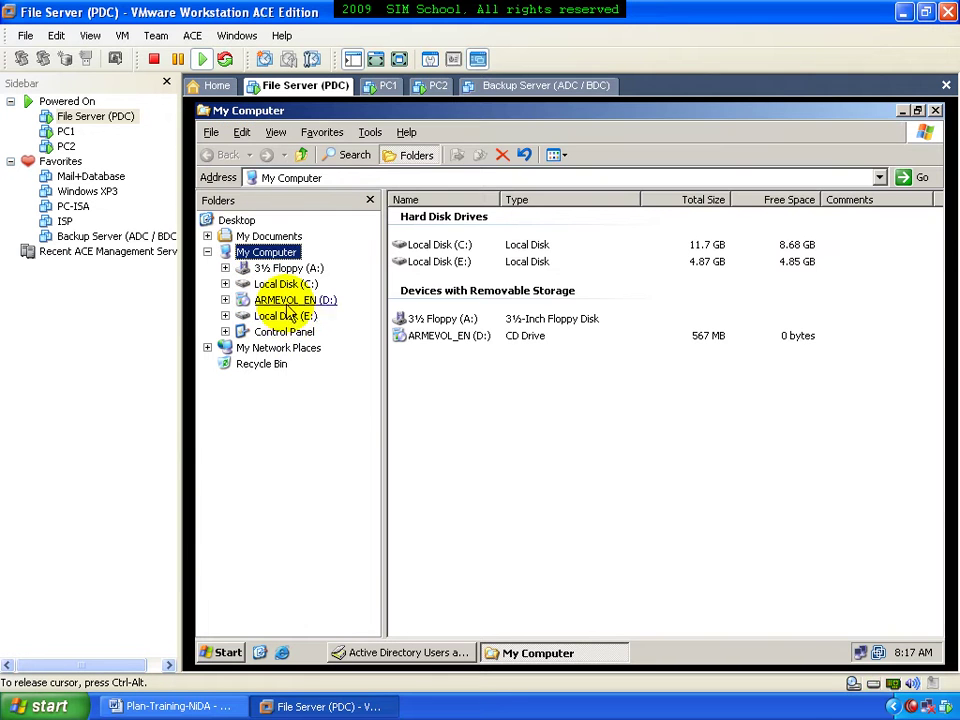
pyautogui.click(285, 315)
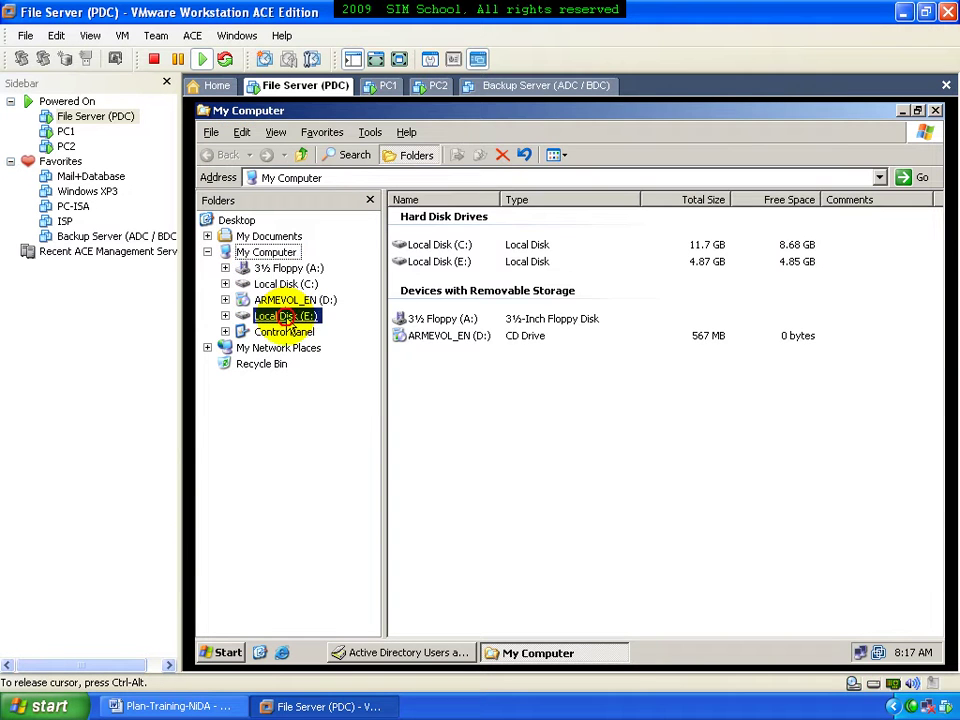
# Switch E:\ to Thumbnails view and create a new folder named My-DATA
pyautogui.click(553, 157)
pyautogui.click(566, 177)
pyautogui.rightClick(500, 268)
pyautogui.moveTo(564, 390)
pyautogui.click(622, 389)
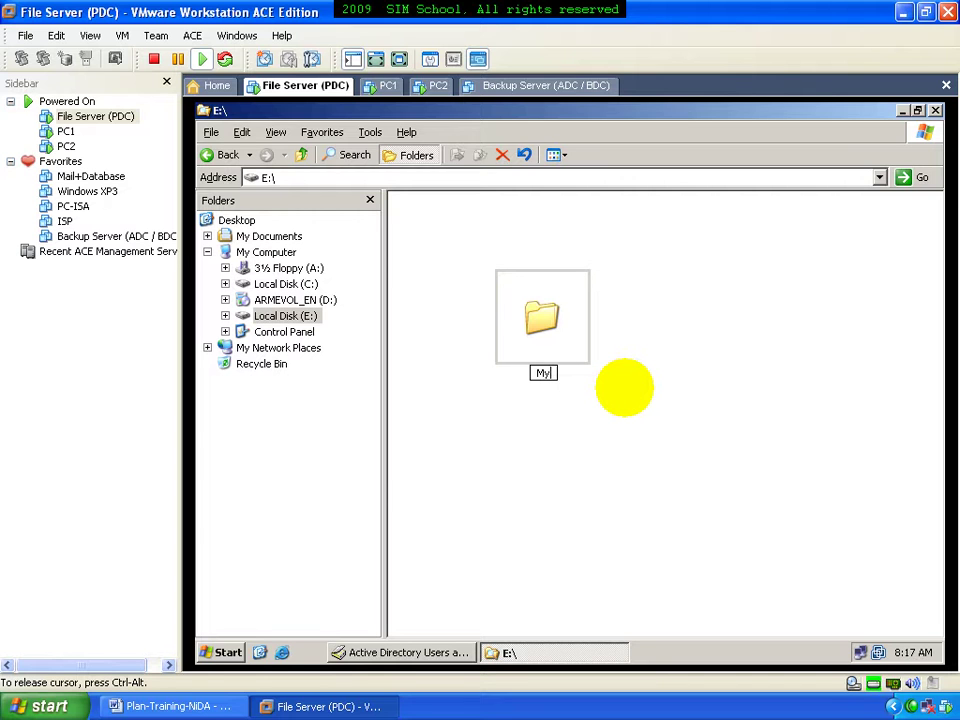
pyautogui.press('Return')
pyautogui.press('Return')
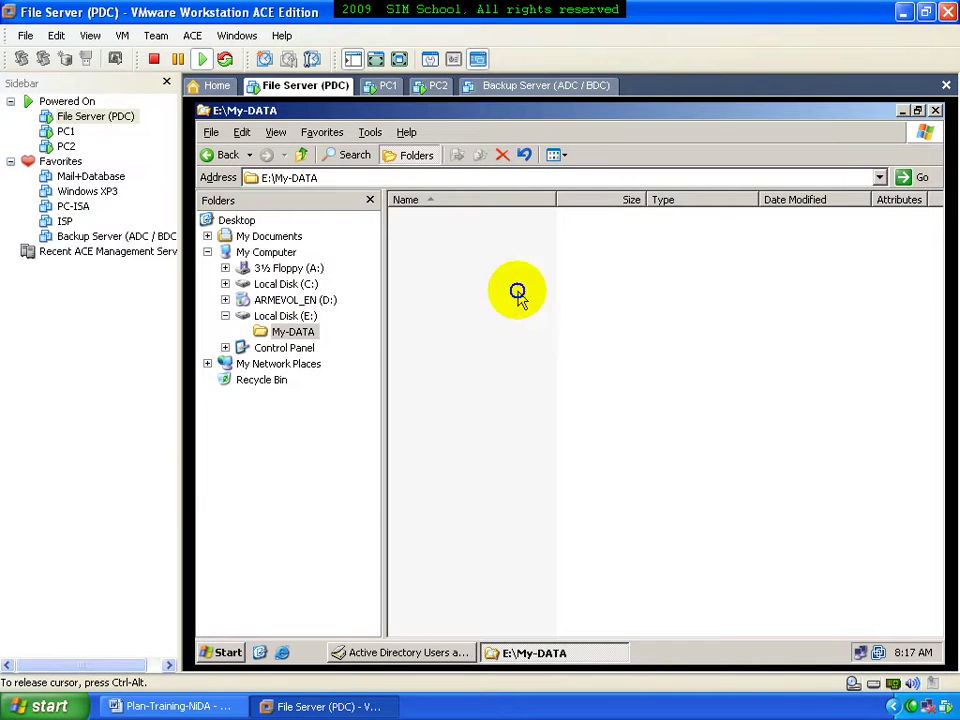
# Create a test1 subfolder inside My-DATA, then bring up My-DATA's shortcut menu
pyautogui.rightClick(522, 292)
pyautogui.moveTo(608, 451)
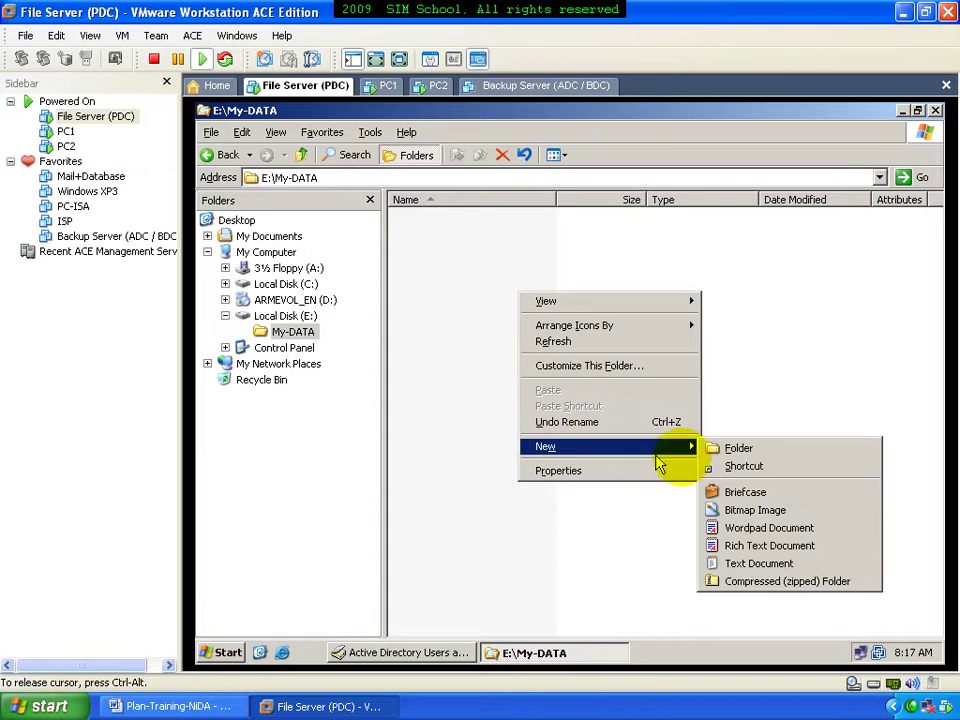
pyautogui.click(730, 449)
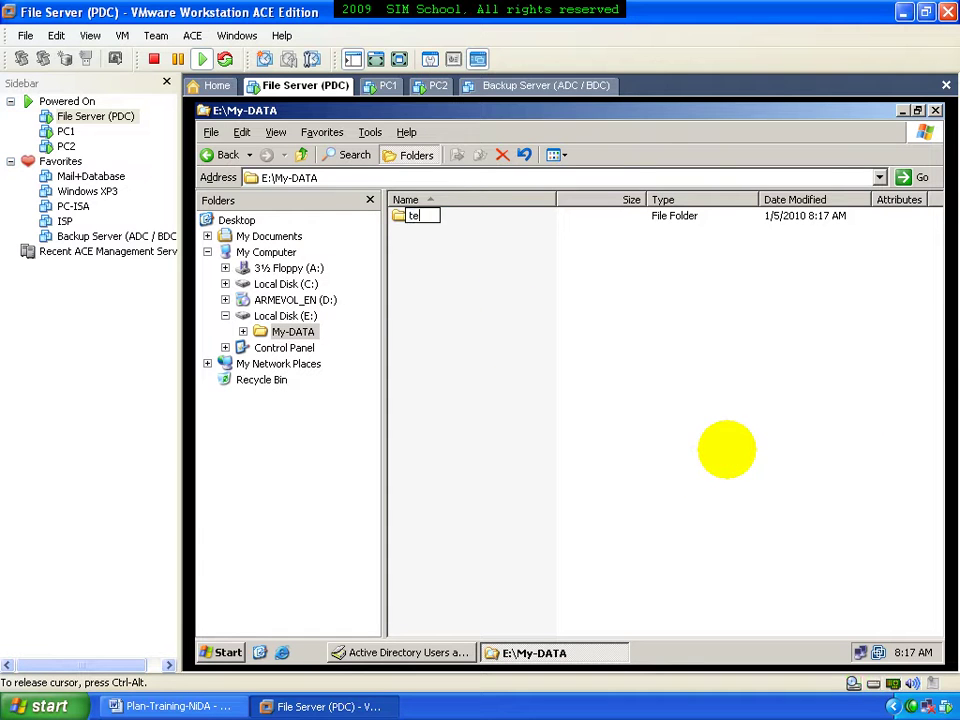
pyautogui.write('test1')
pyautogui.click(506, 373)
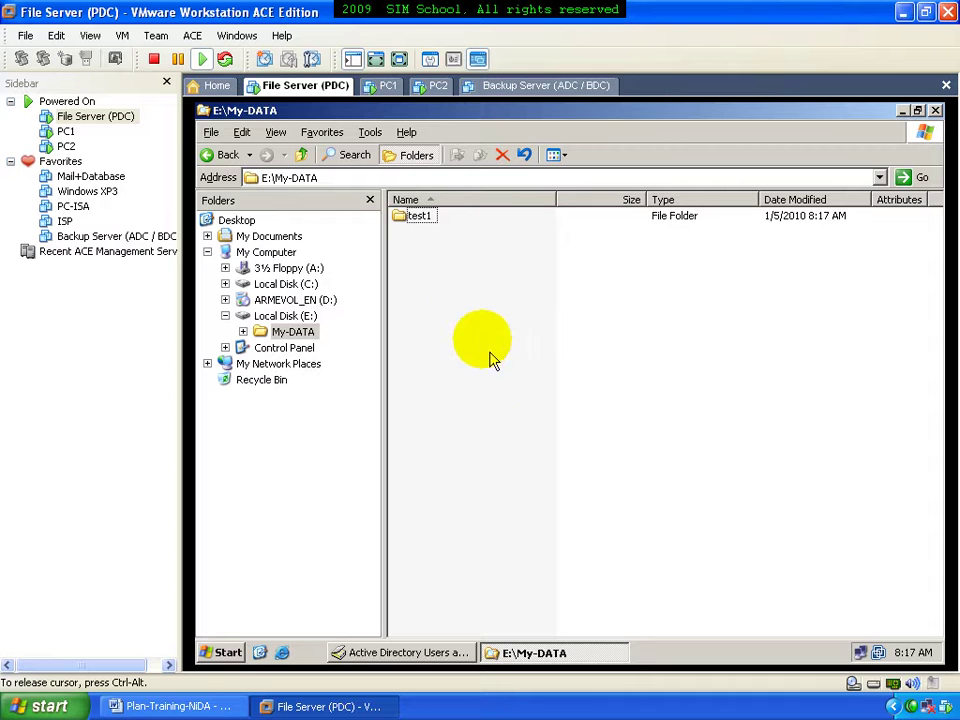
pyautogui.doubleClick(302, 332)
pyautogui.rightClick(310, 335)
# Share the My-DATA folder and give Everyone Full Control share permission
pyautogui.click(373, 422)
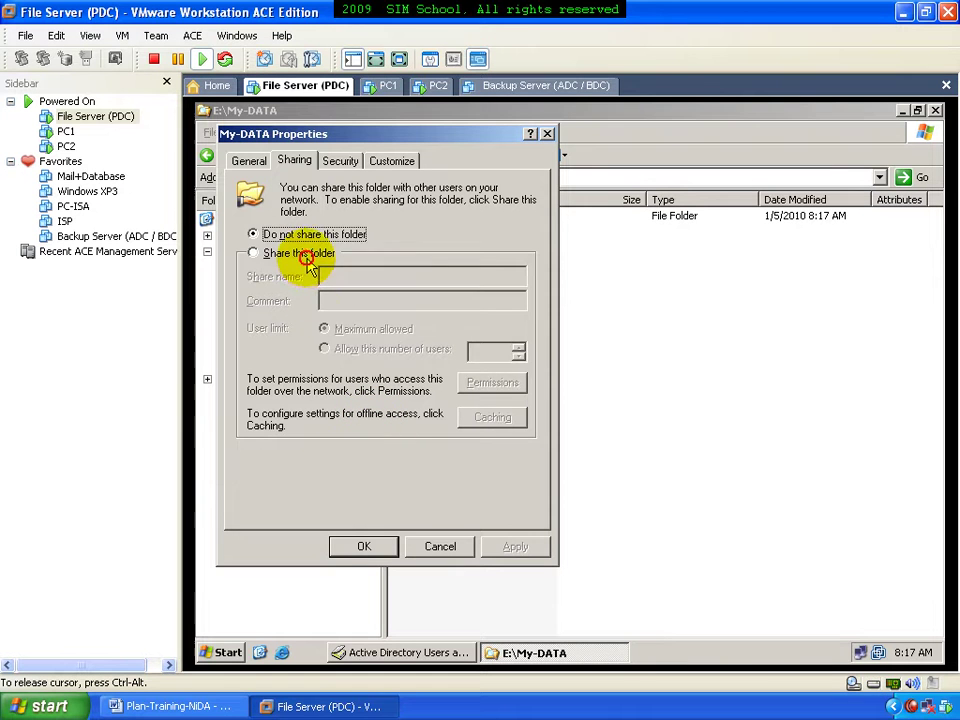
pyautogui.click(285, 253)
pyautogui.click(491, 380)
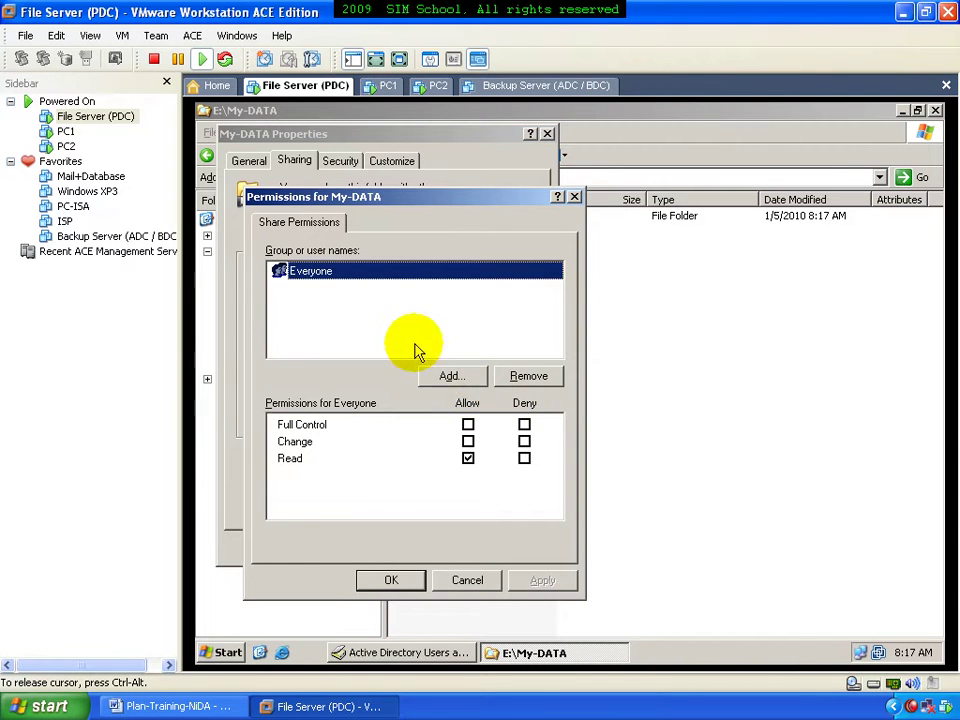
pyautogui.click(468, 424)
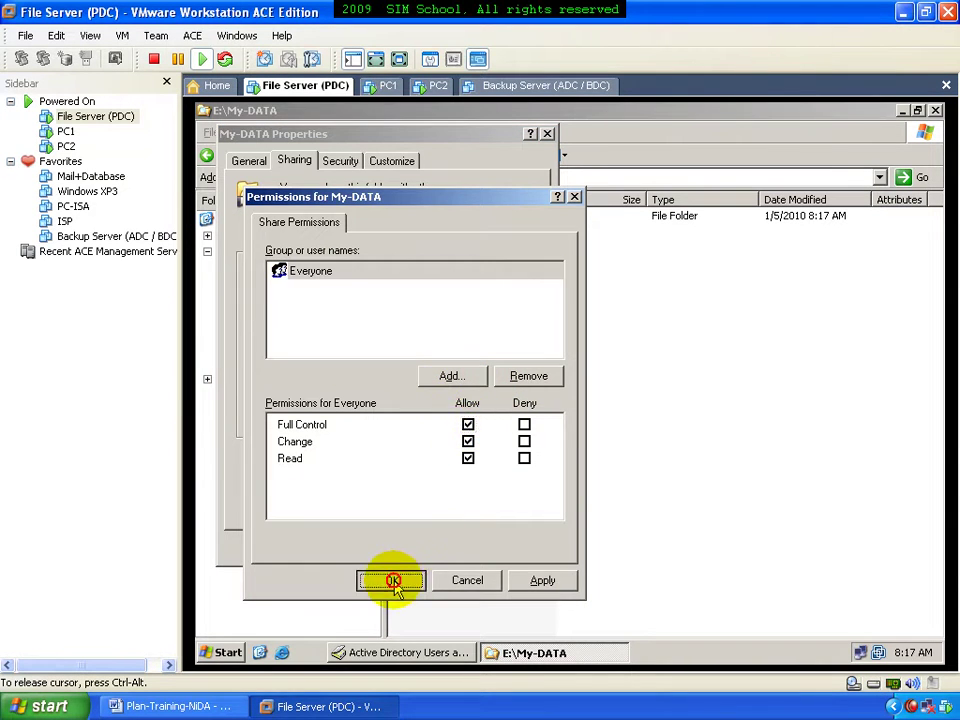
pyautogui.click(391, 580)
pyautogui.click(505, 547)
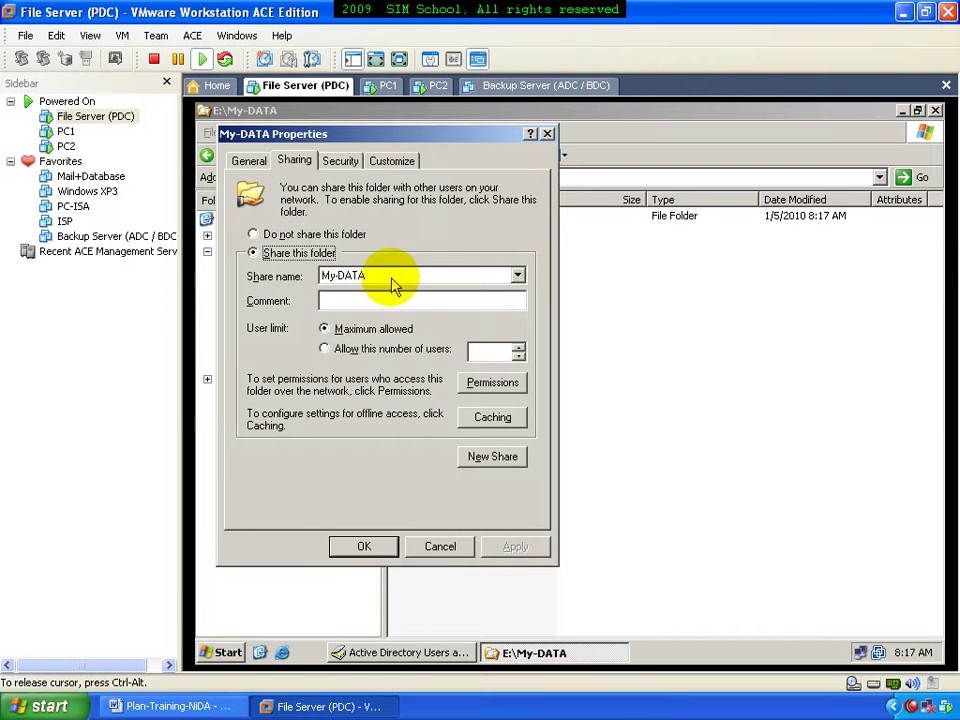
# Stop My-DATA inheriting permissions, keeping copies, then remove Users, SYSTEM and CREATOR OWNER
pyautogui.click(340, 163)
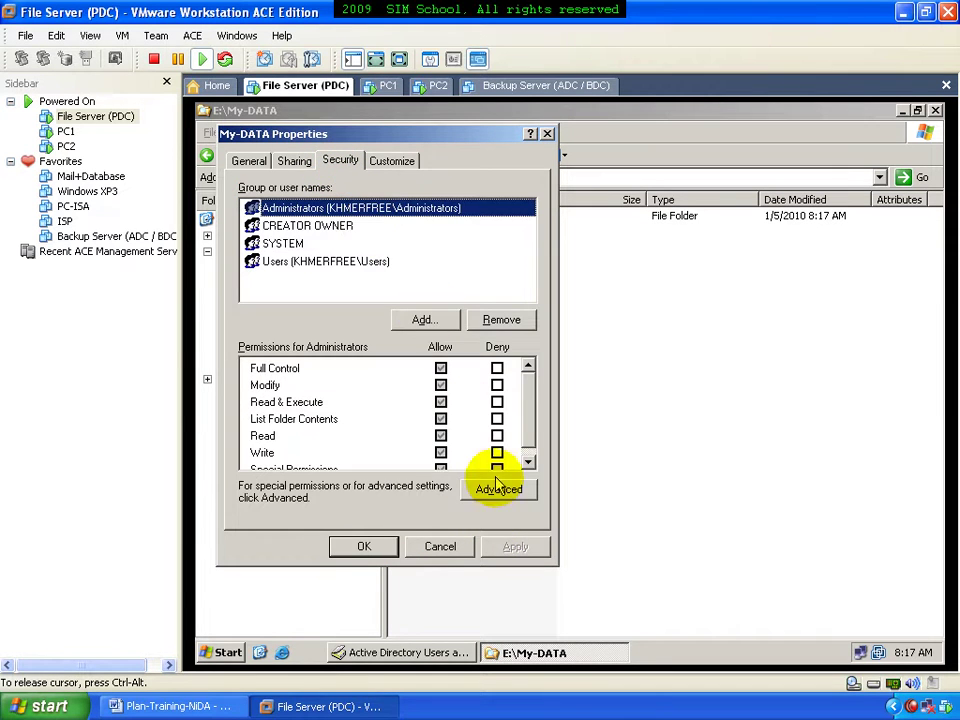
pyautogui.click(498, 489)
pyautogui.click(340, 472)
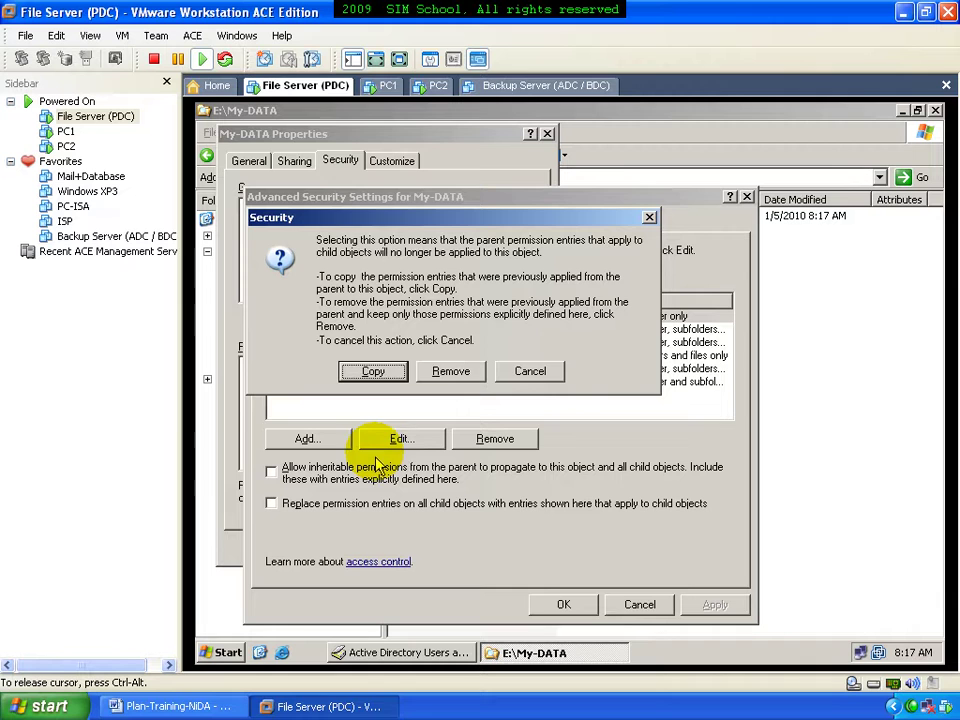
pyautogui.click(376, 377)
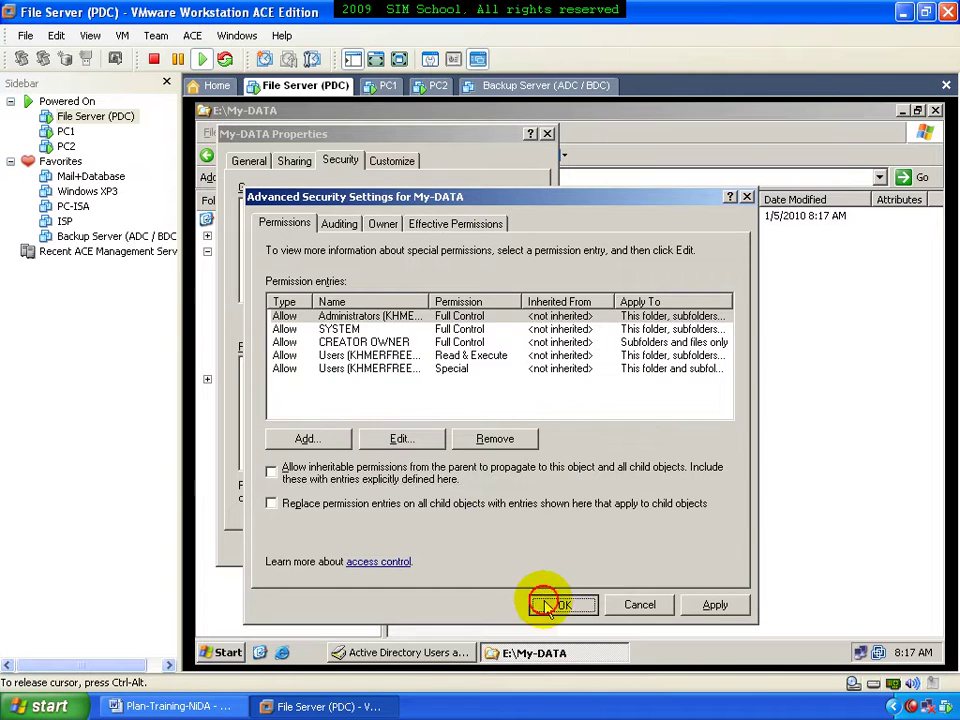
pyautogui.click(560, 604)
pyautogui.click(305, 263)
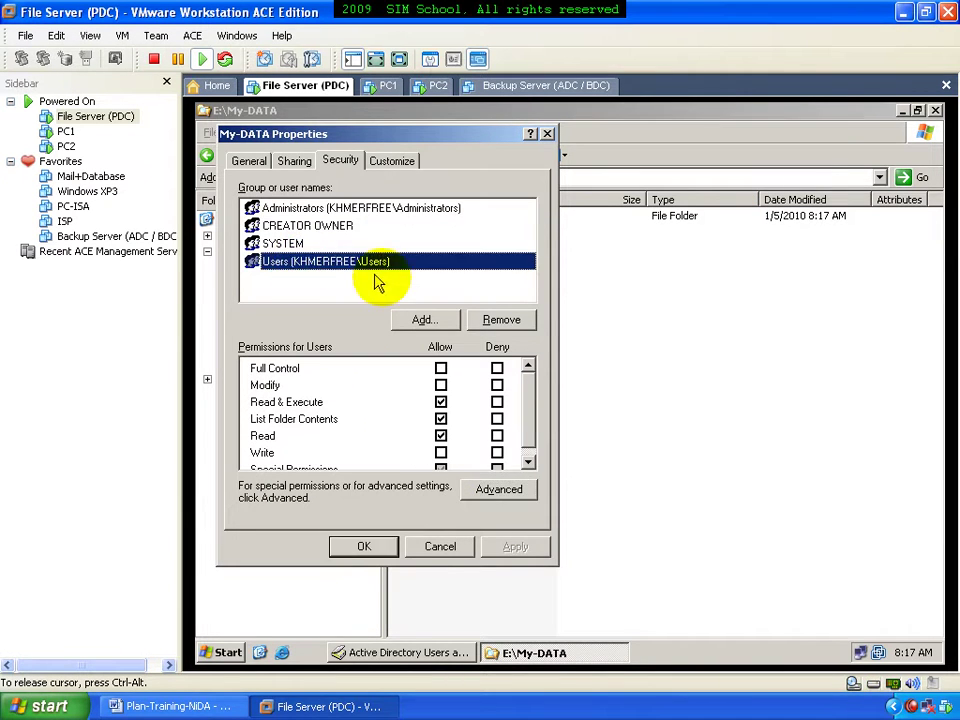
pyautogui.click(490, 320)
pyautogui.click(495, 320)
pyautogui.click(485, 318)
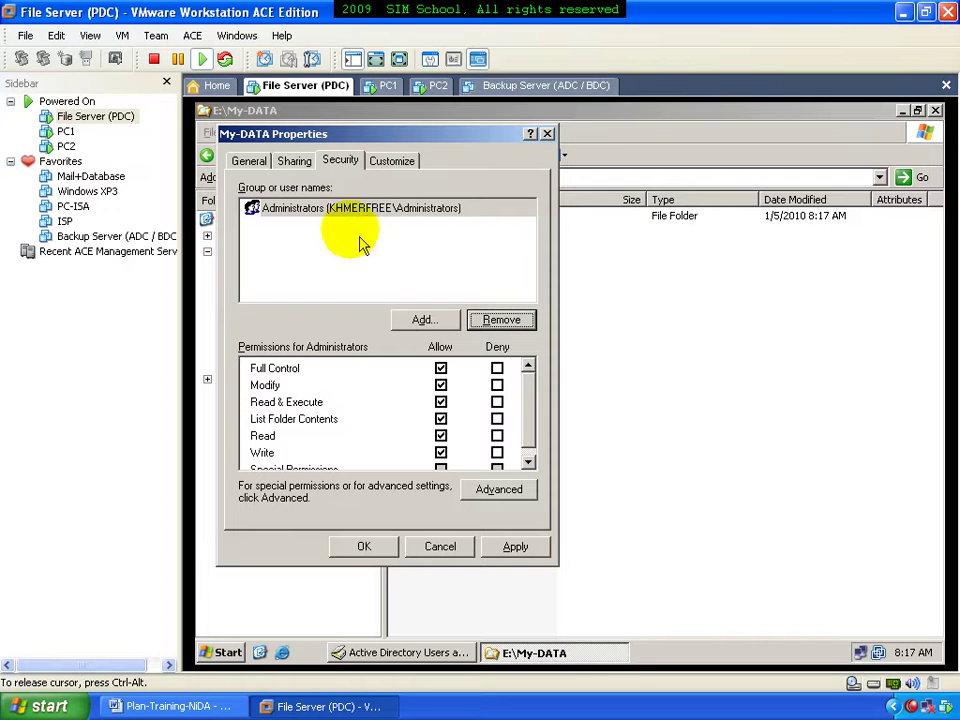
# Re-add the Users group with Read and Read & Execute cleared, leaving List Folder Contents
pyautogui.click(422, 320)
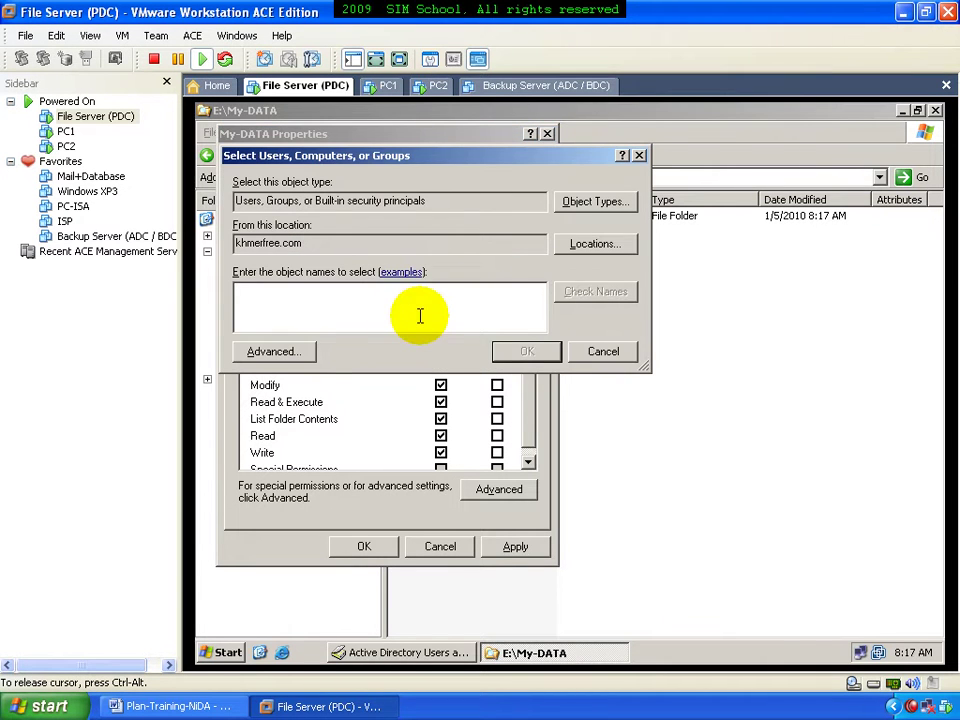
pyautogui.write('u')
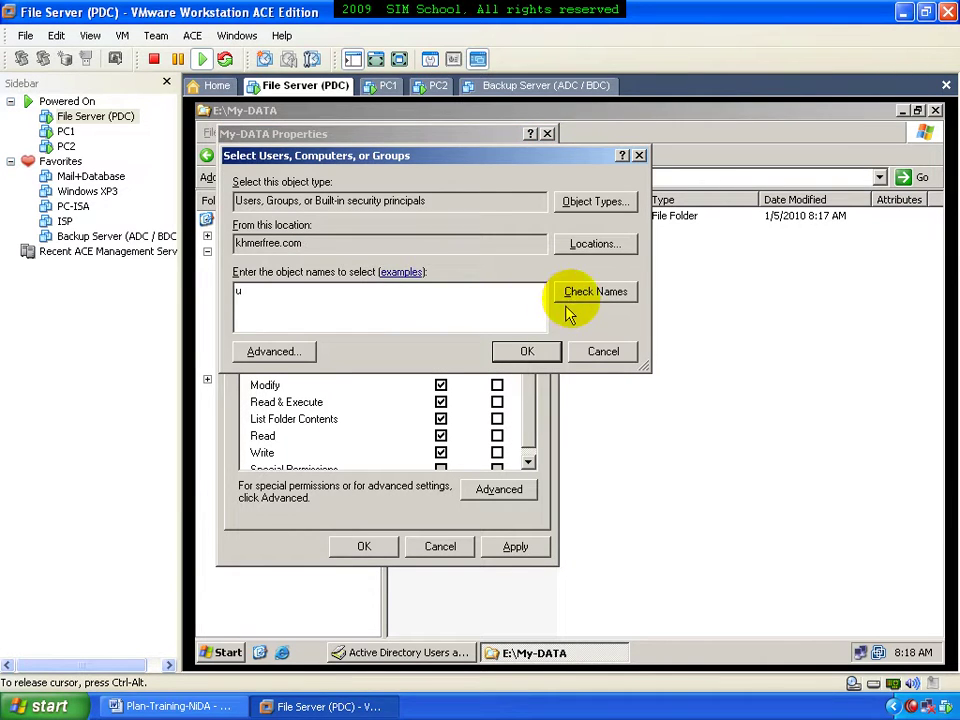
pyautogui.click(572, 293)
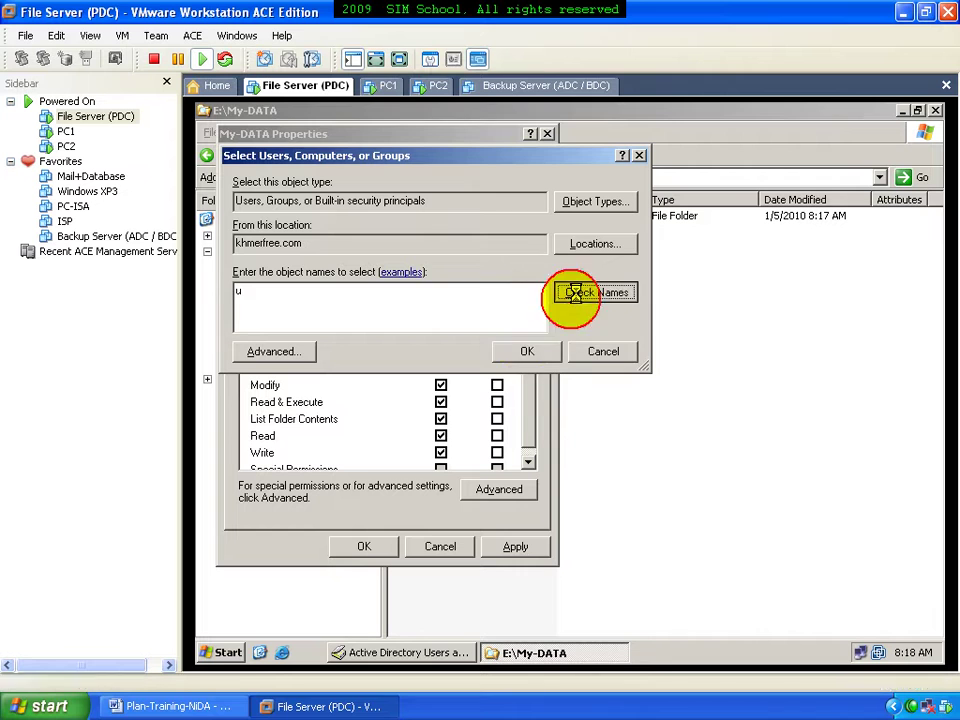
pyautogui.click(525, 352)
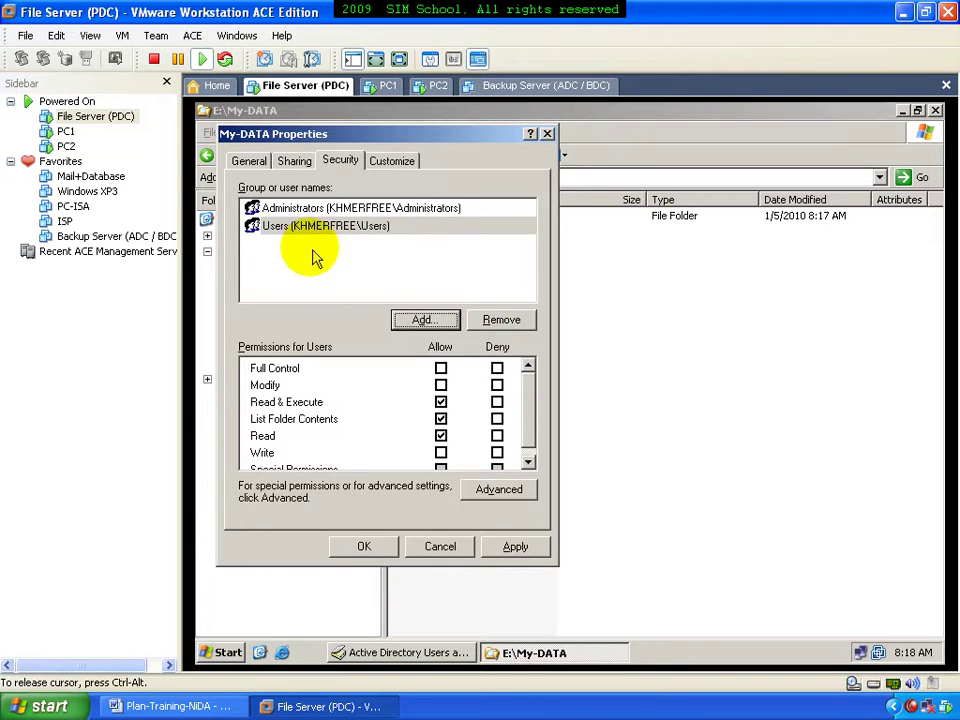
pyautogui.click(441, 436)
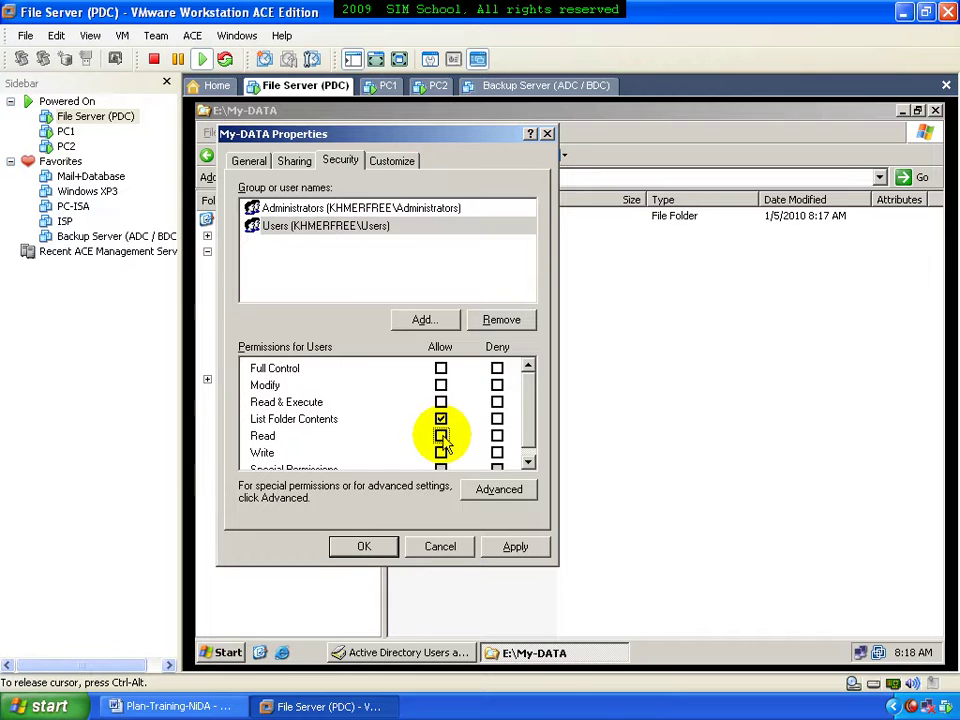
pyautogui.click(368, 547)
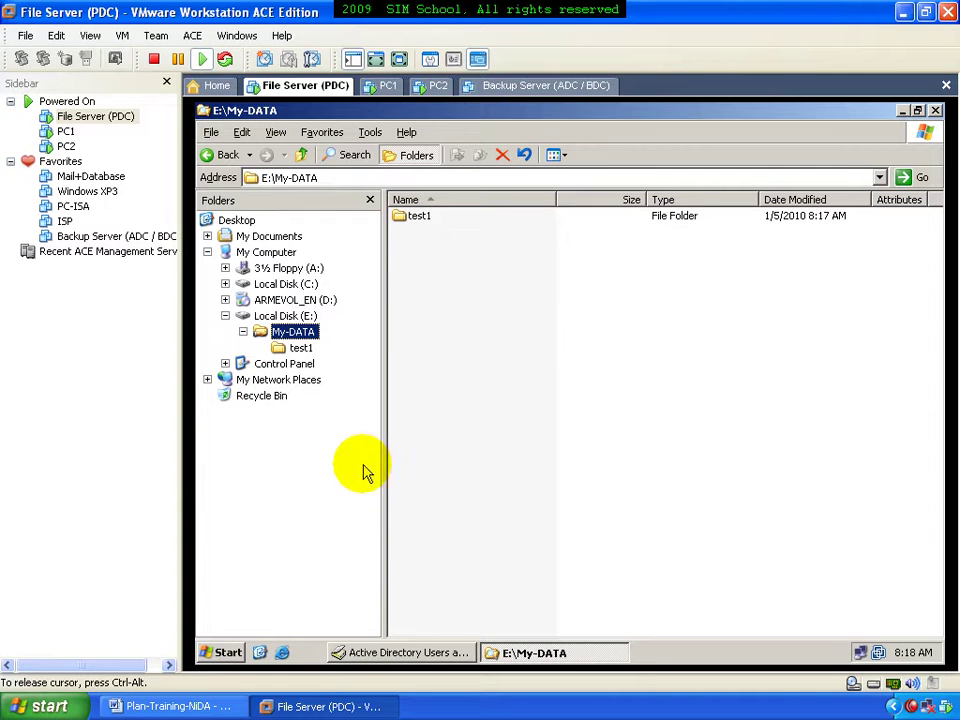
# Look up and select the test1 account in the test1 folder's security settings
pyautogui.rightClick(418, 218)
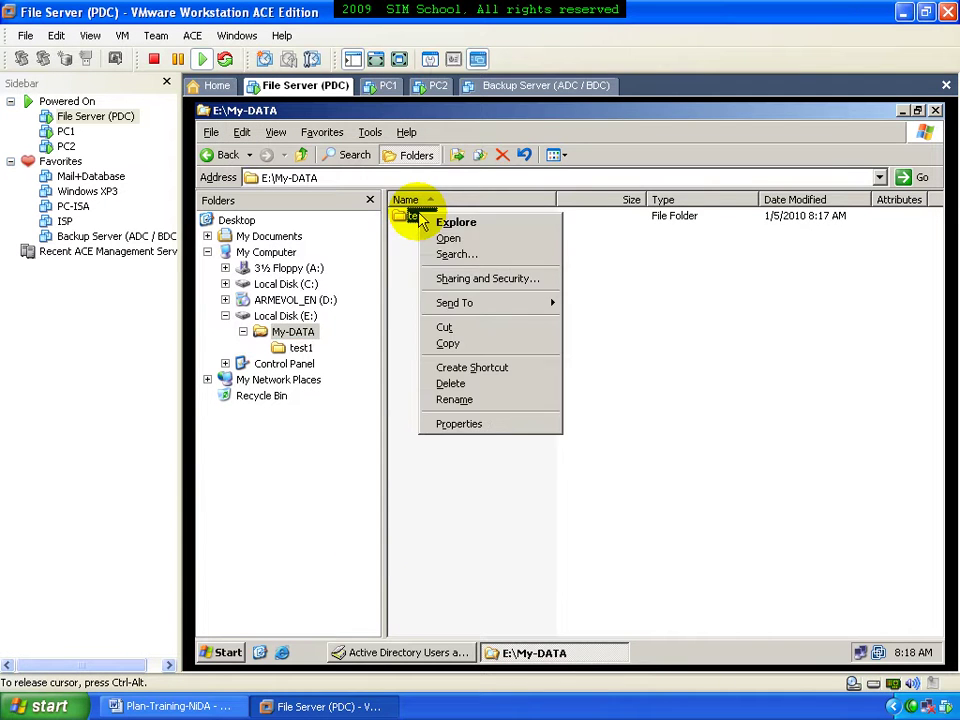
pyautogui.click(452, 283)
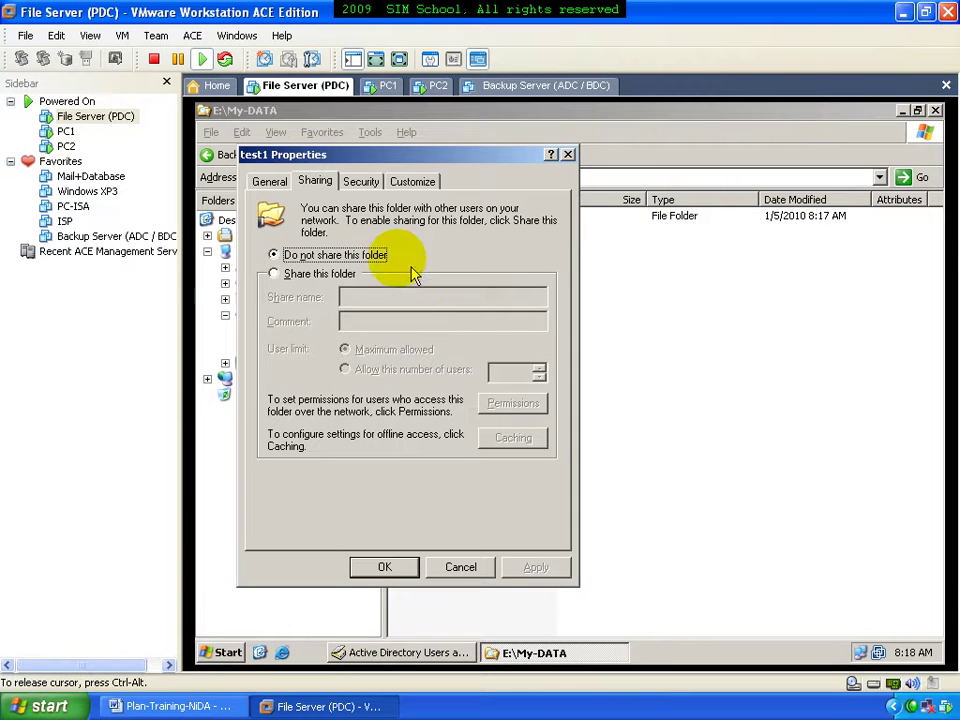
pyautogui.click(362, 183)
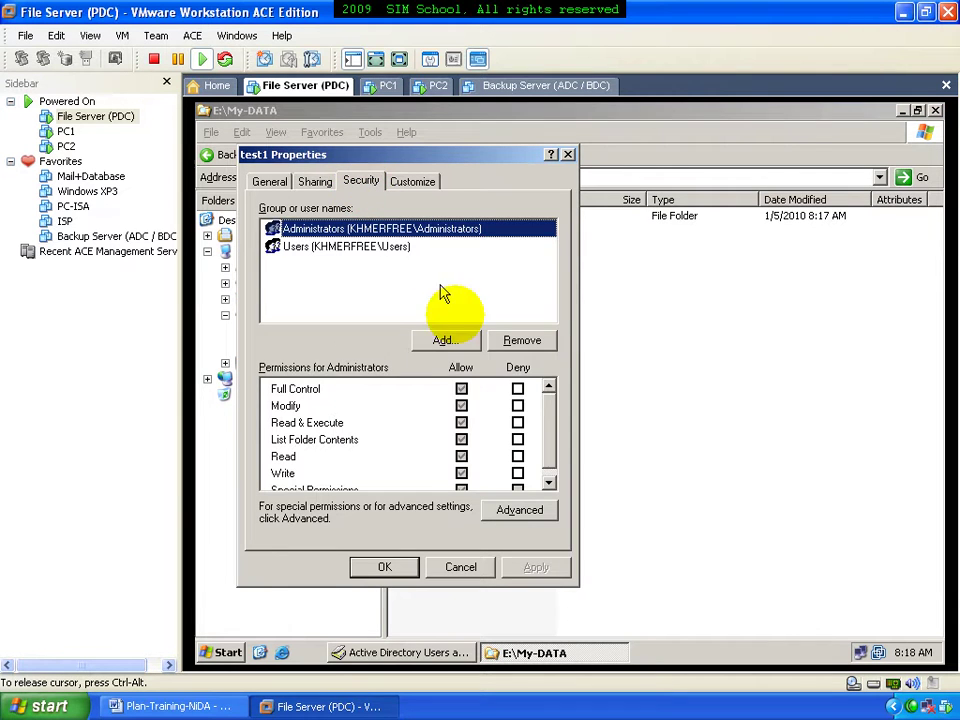
pyautogui.click(445, 341)
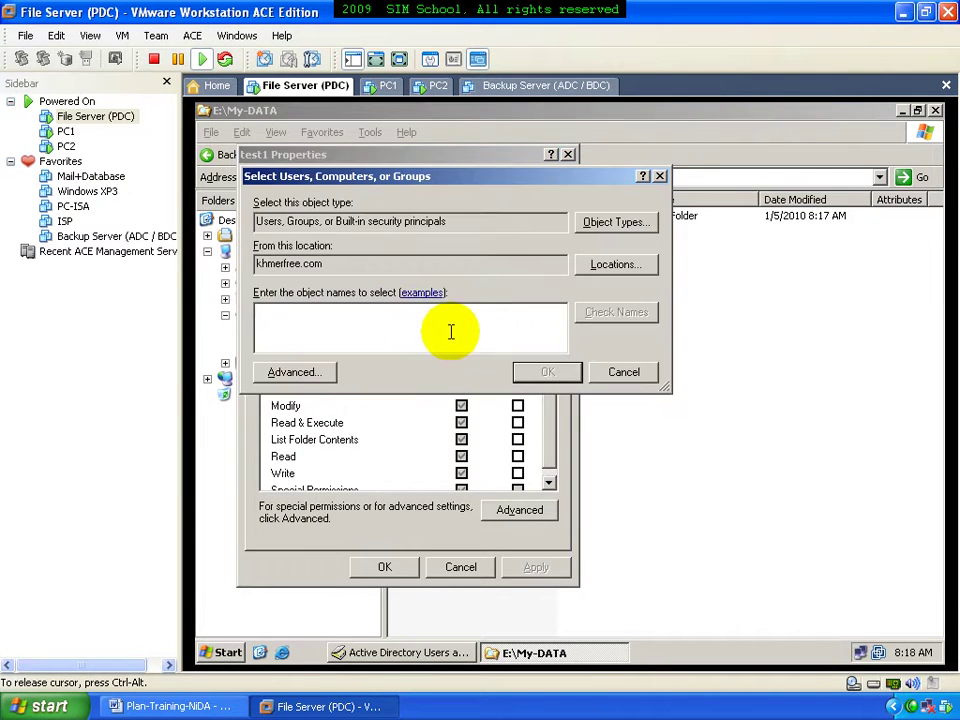
pyautogui.write('te')
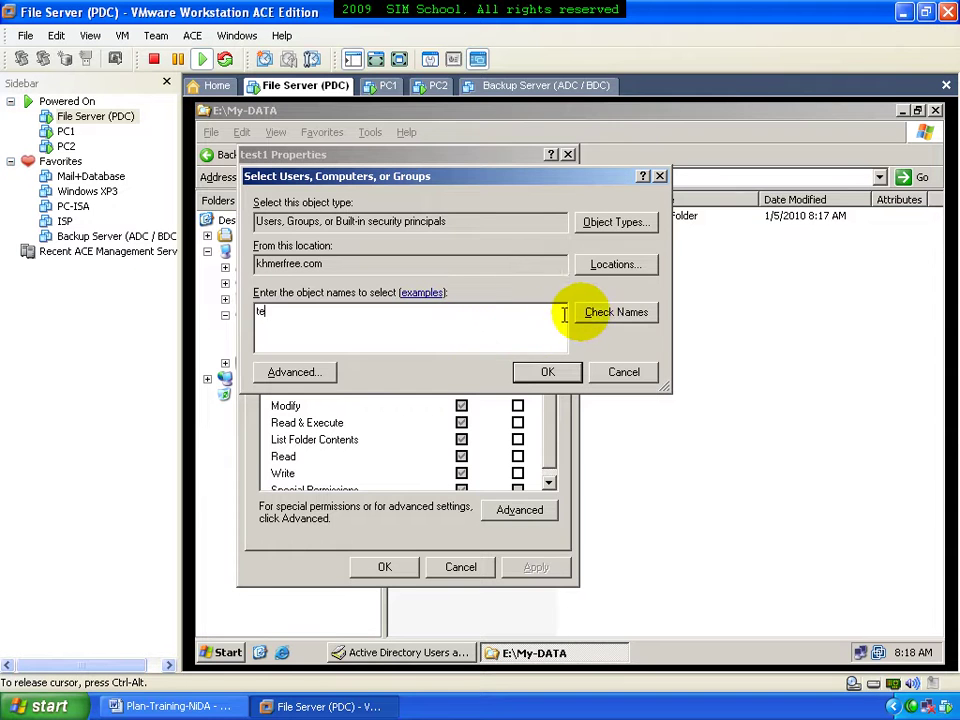
pyautogui.click(592, 313)
pyautogui.click(380, 354)
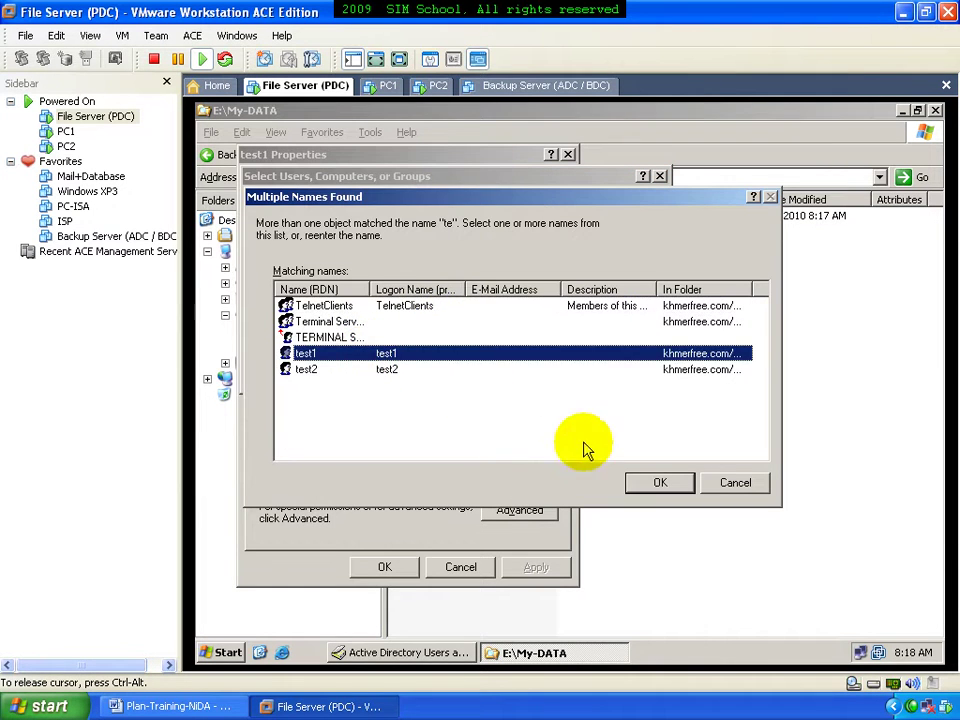
pyautogui.click(655, 483)
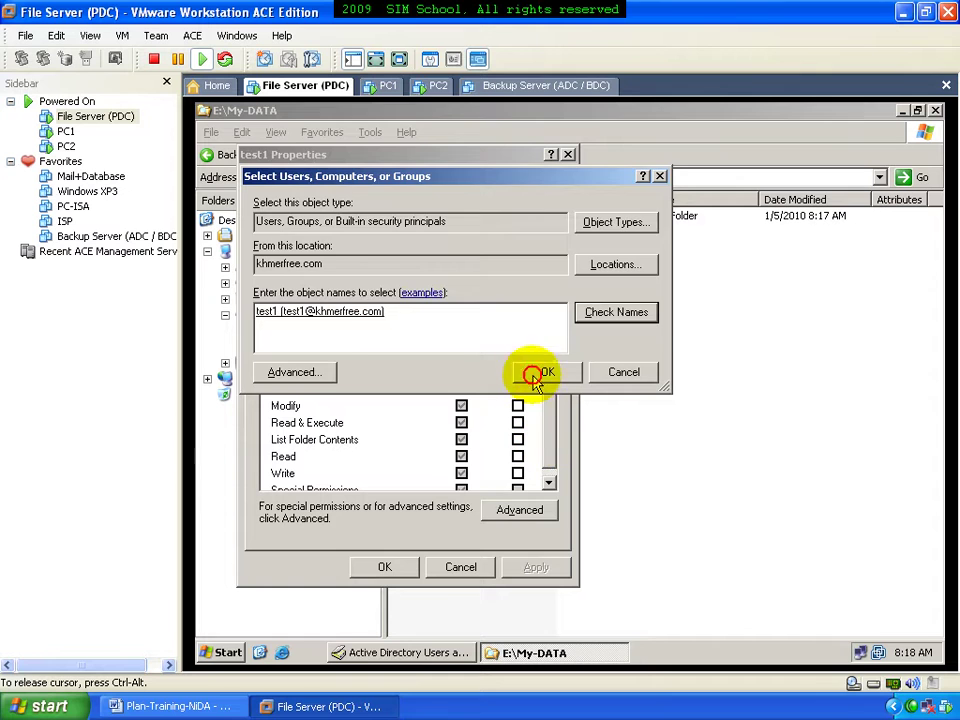
# Grant test1 Full Control on the test1 folder, save, and check the empty folder
pyautogui.click(546, 371)
pyautogui.click(461, 390)
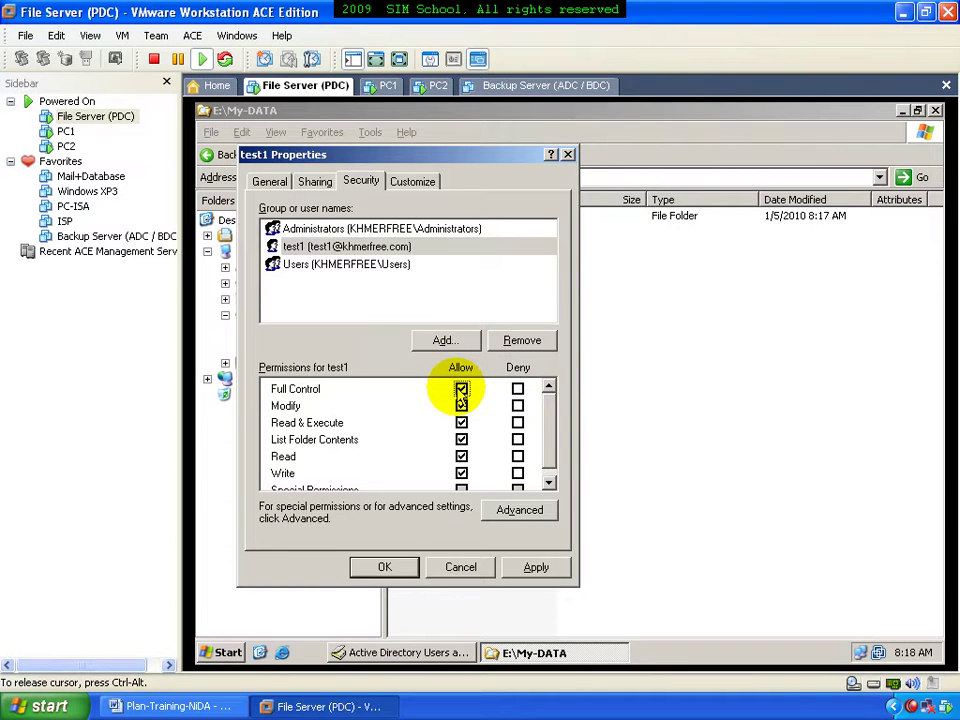
pyautogui.click(402, 567)
pyautogui.click(295, 347)
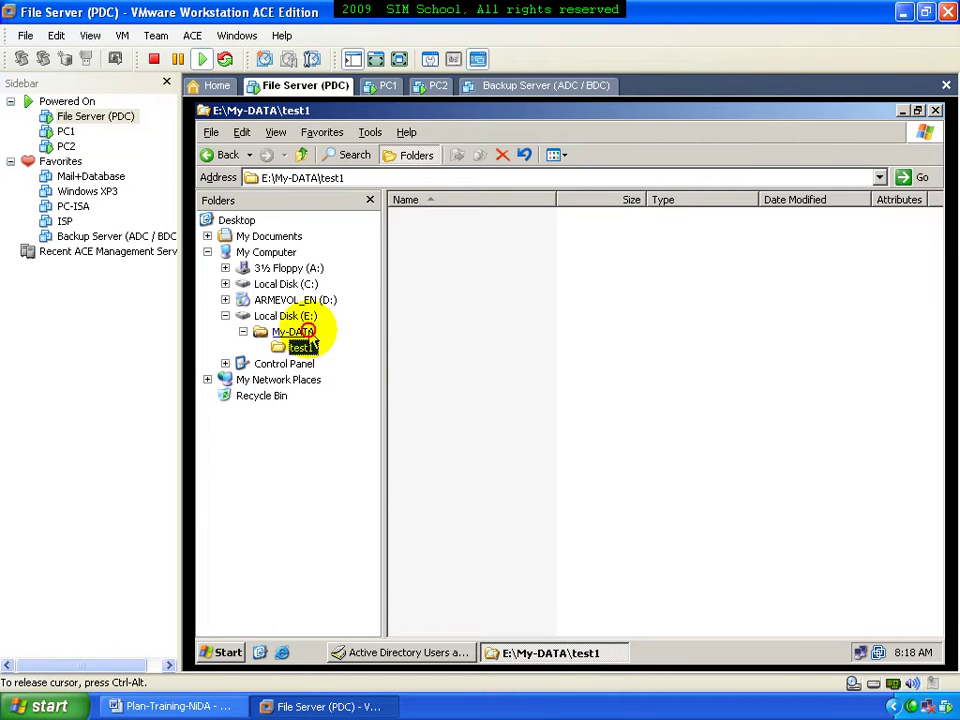
pyautogui.click(300, 332)
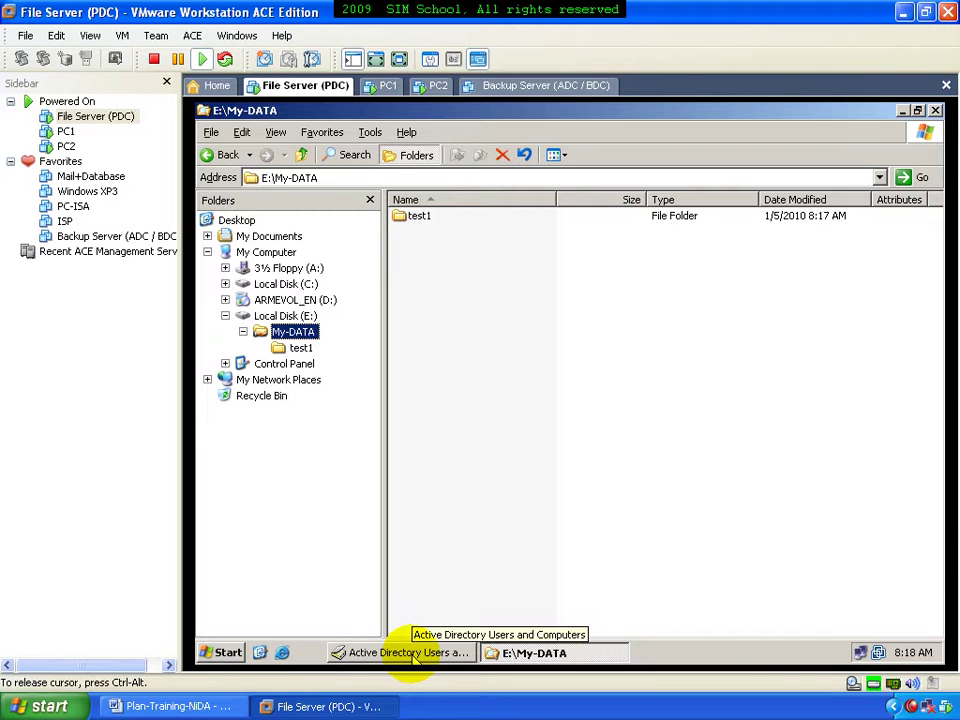
# Create the new Teams folder inside My-DATA
pyautogui.rightClick(440, 334)
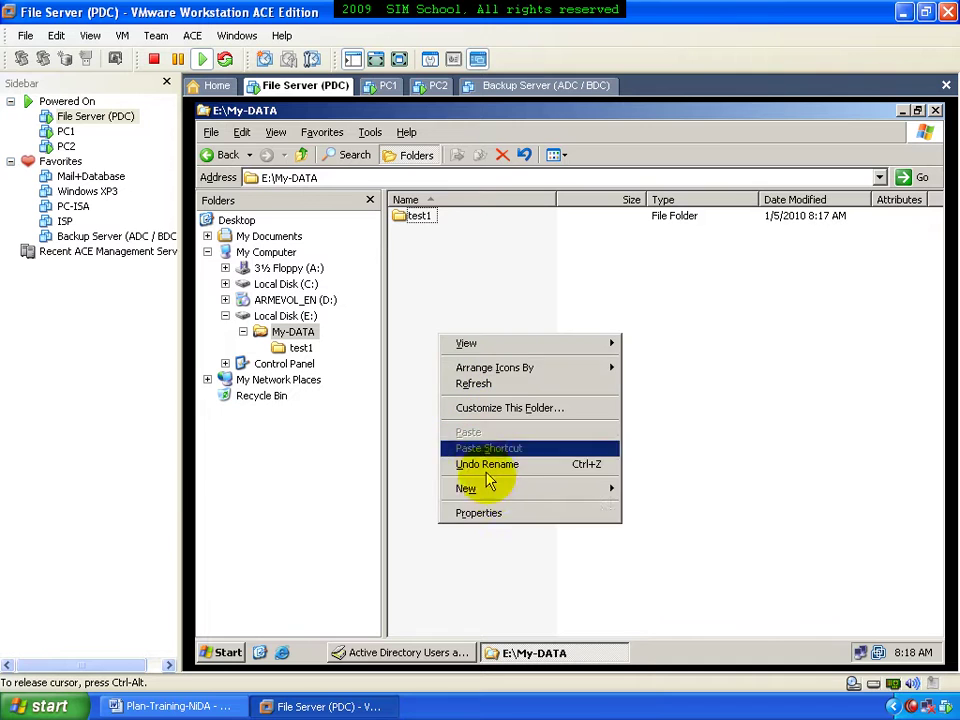
pyautogui.click(494, 490)
pyautogui.click(632, 490)
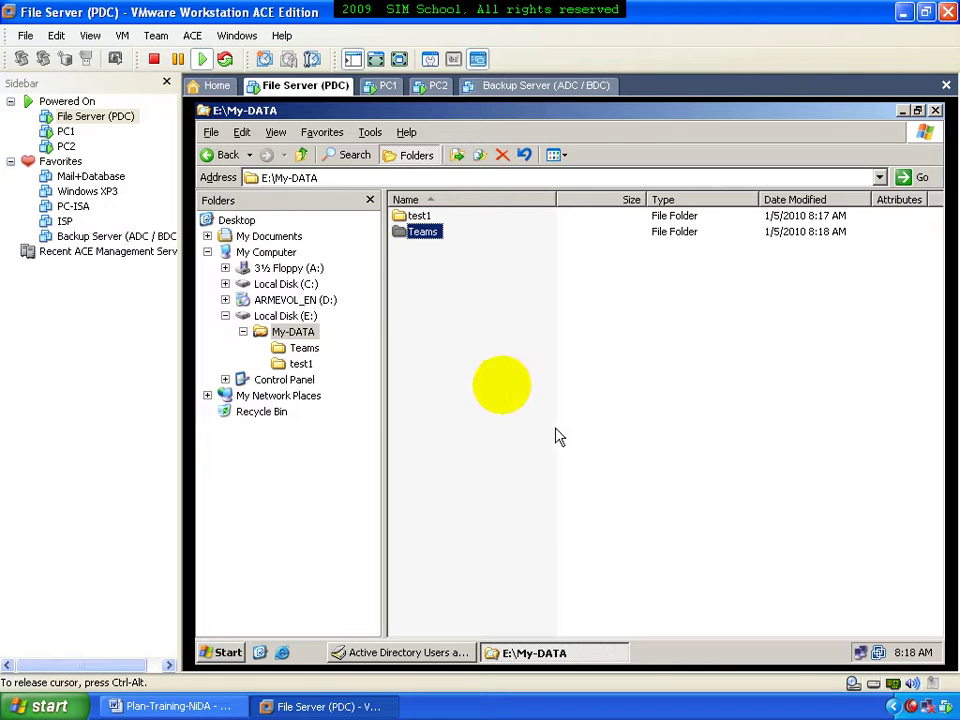
# Stop Teams inheriting permissions, keeping copies, and remove the Users entry
pyautogui.rightClick(425, 234)
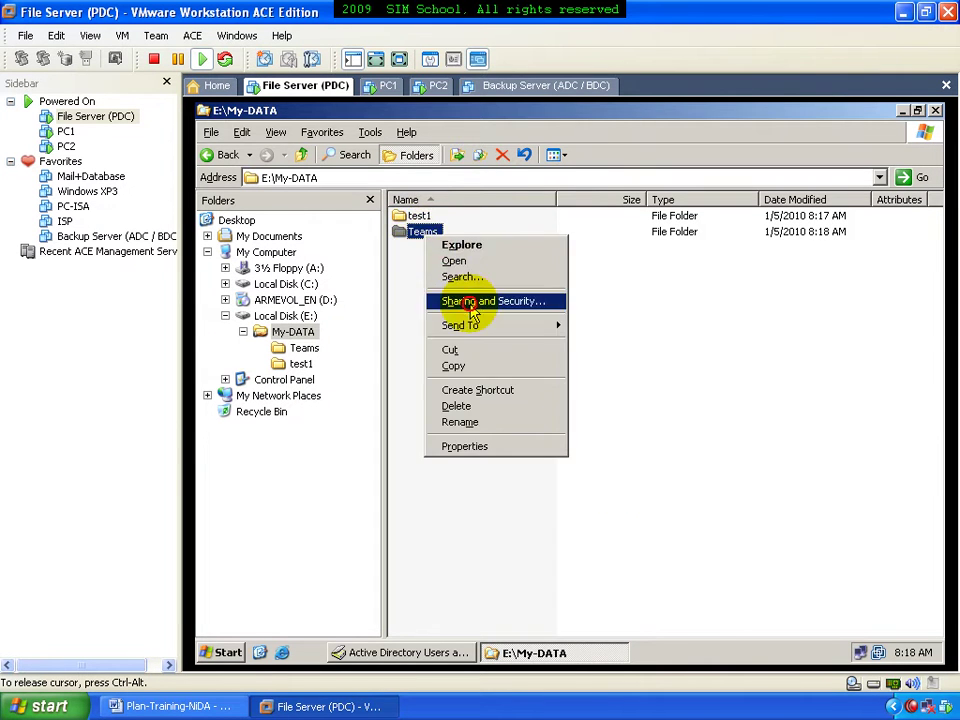
pyautogui.click(475, 301)
pyautogui.click(424, 232)
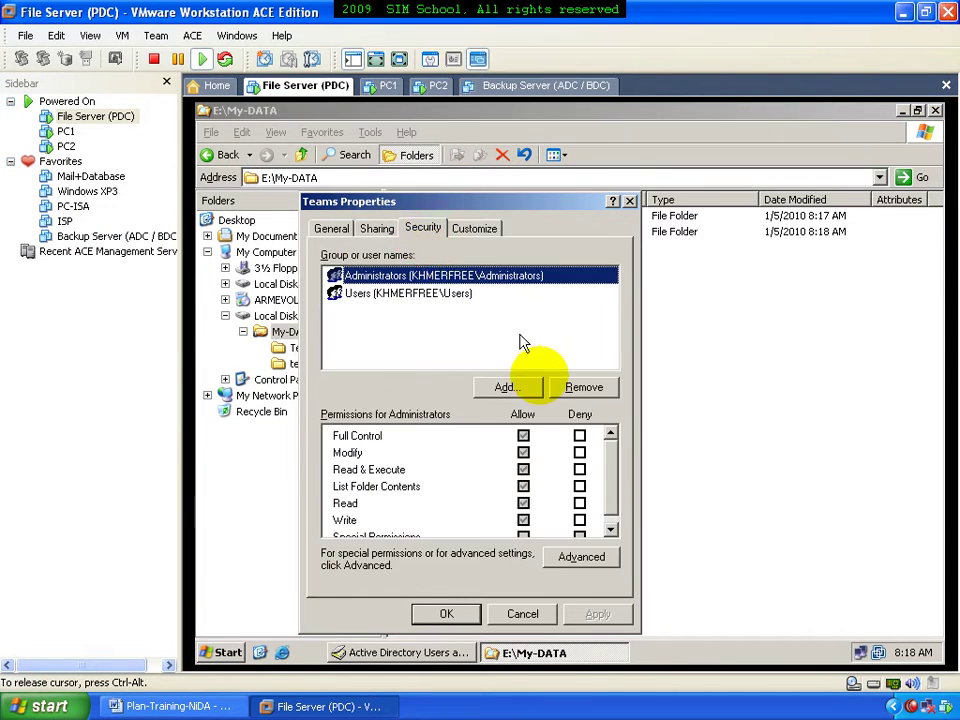
pyautogui.click(581, 556)
pyautogui.click(355, 482)
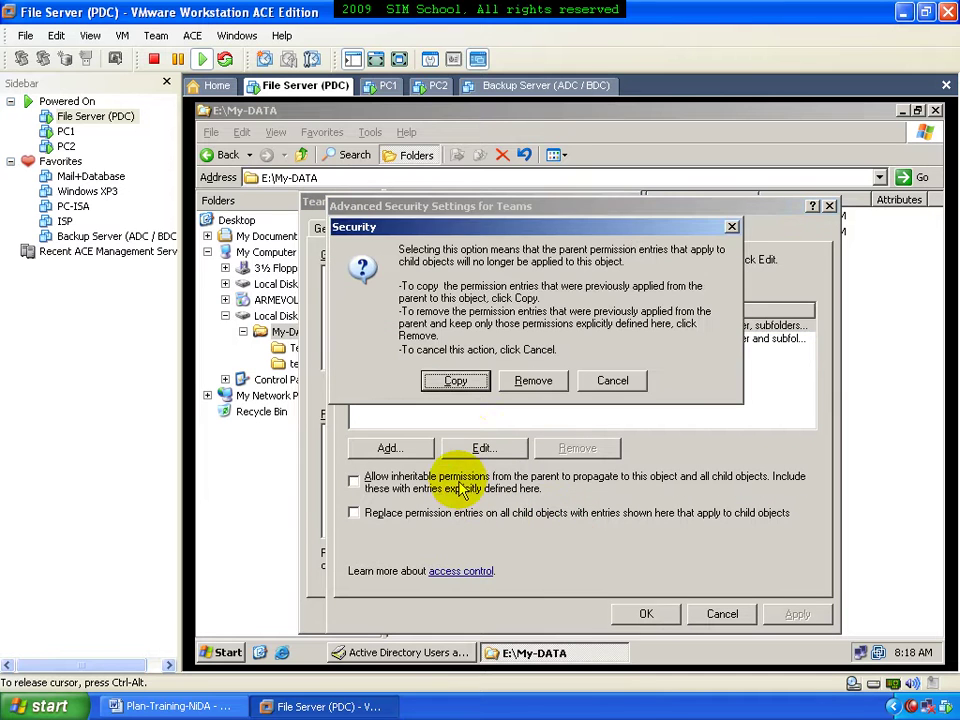
pyautogui.click(466, 388)
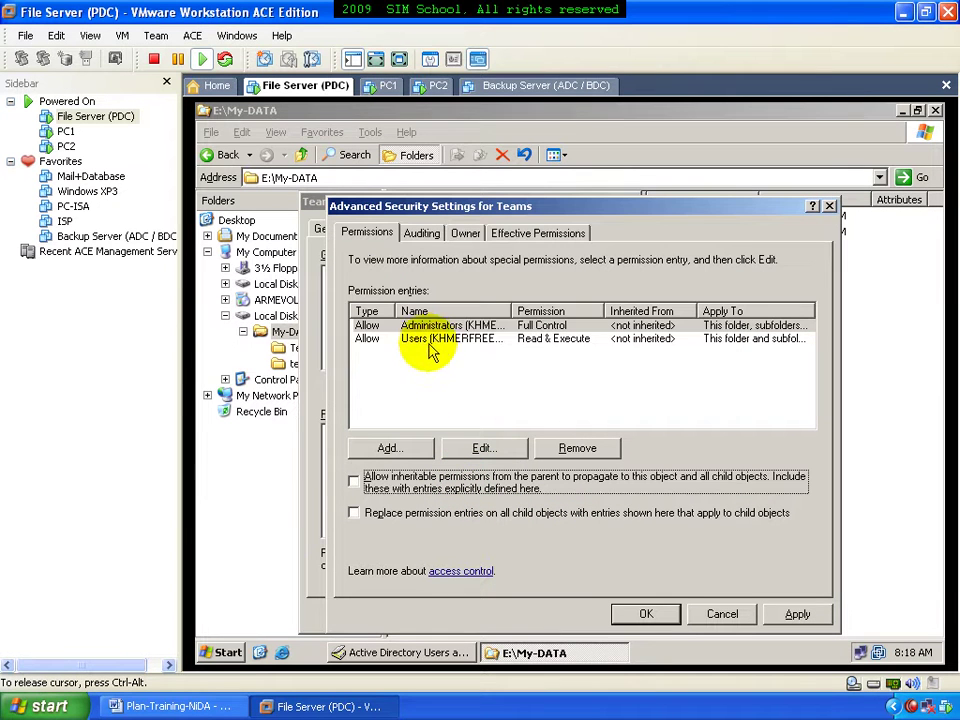
pyautogui.click(462, 339)
pyautogui.doubleClick(511, 311)
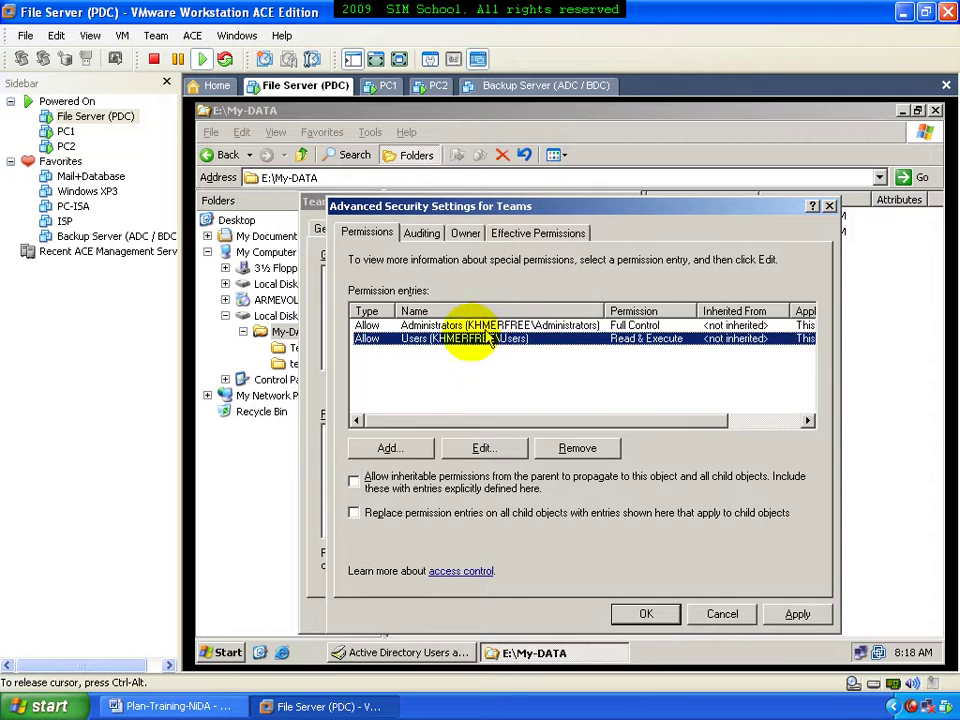
pyautogui.click(570, 450)
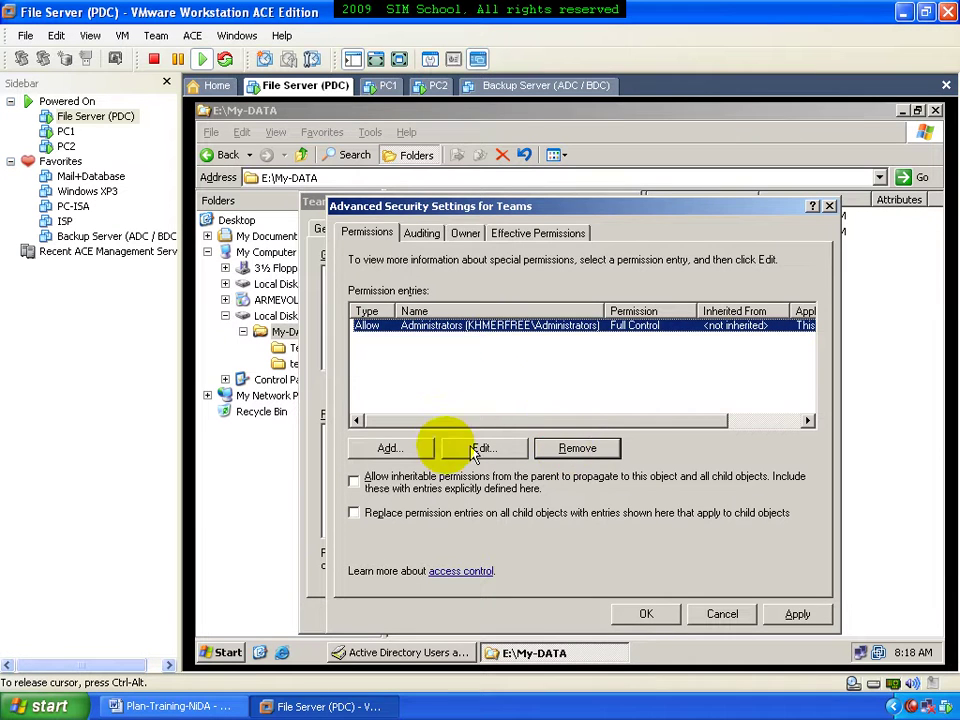
# Re-add Users with Full Control minus Take Ownership, Change Permissions, Delete and Delete Subfolders
pyautogui.click(407, 453)
pyautogui.write('users')
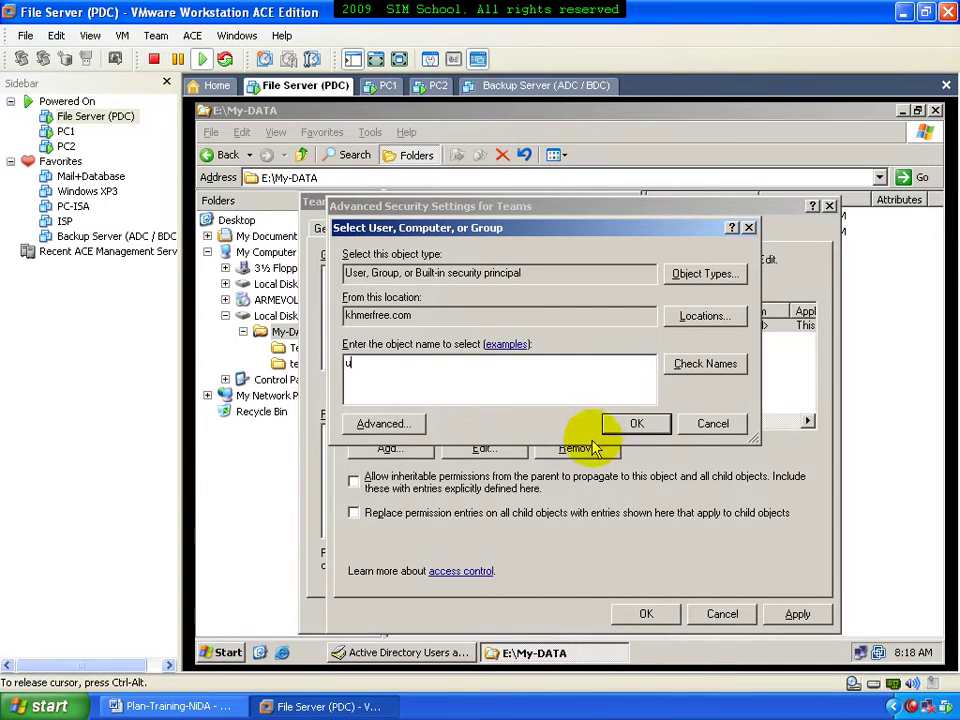
pyautogui.click(634, 423)
pyautogui.click(578, 347)
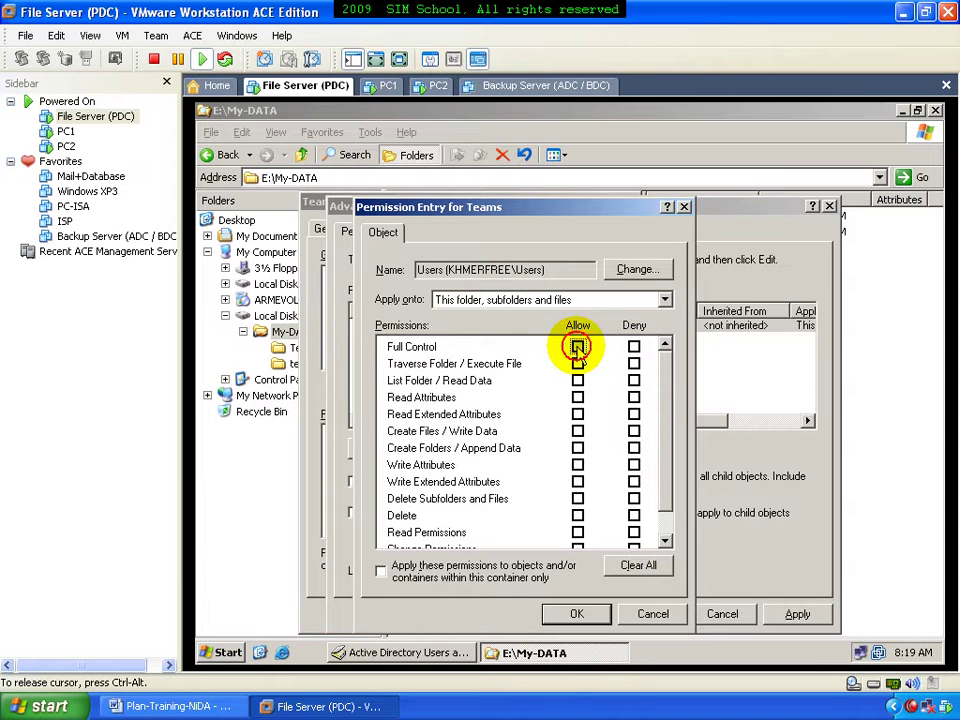
pyautogui.moveTo(667, 412); pyautogui.dragTo(664, 482)
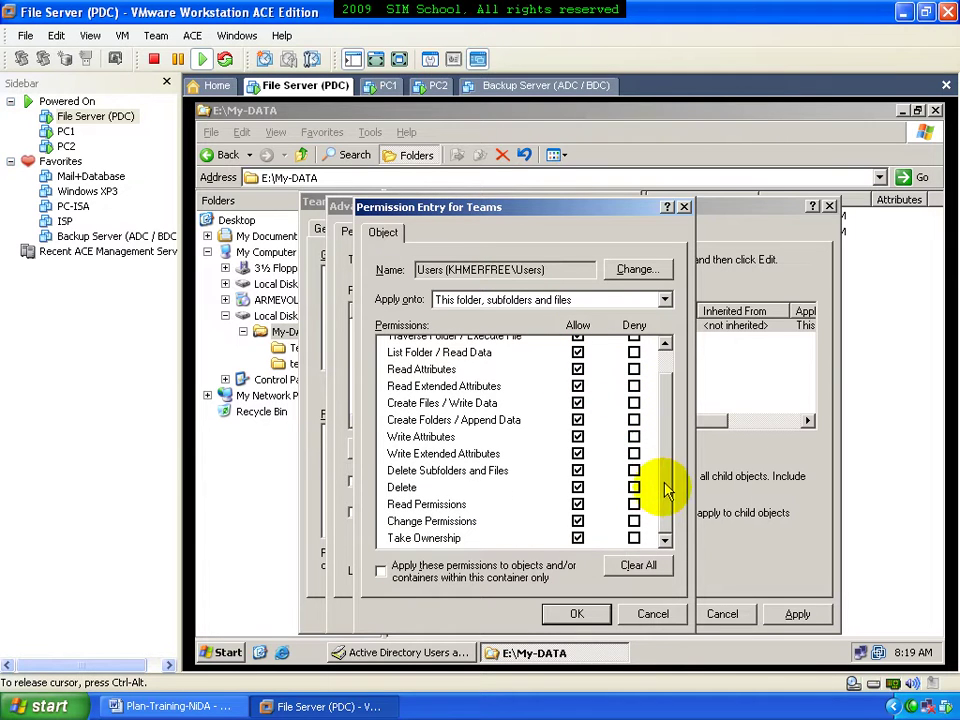
pyautogui.click(578, 538)
pyautogui.click(578, 521)
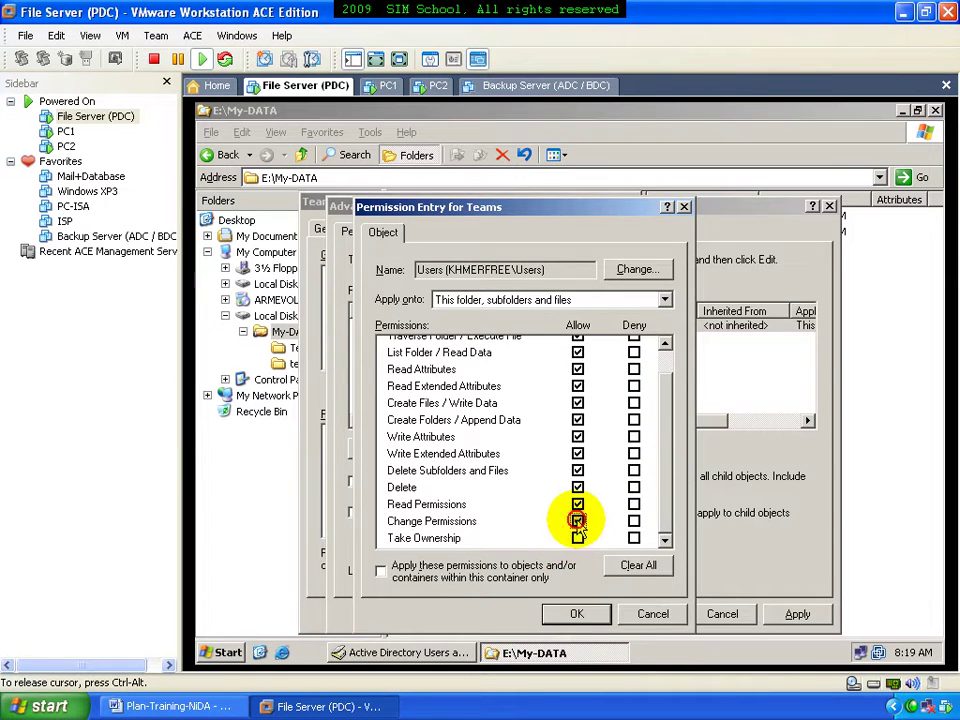
pyautogui.click(578, 504)
pyautogui.click(578, 470)
pyautogui.click(577, 613)
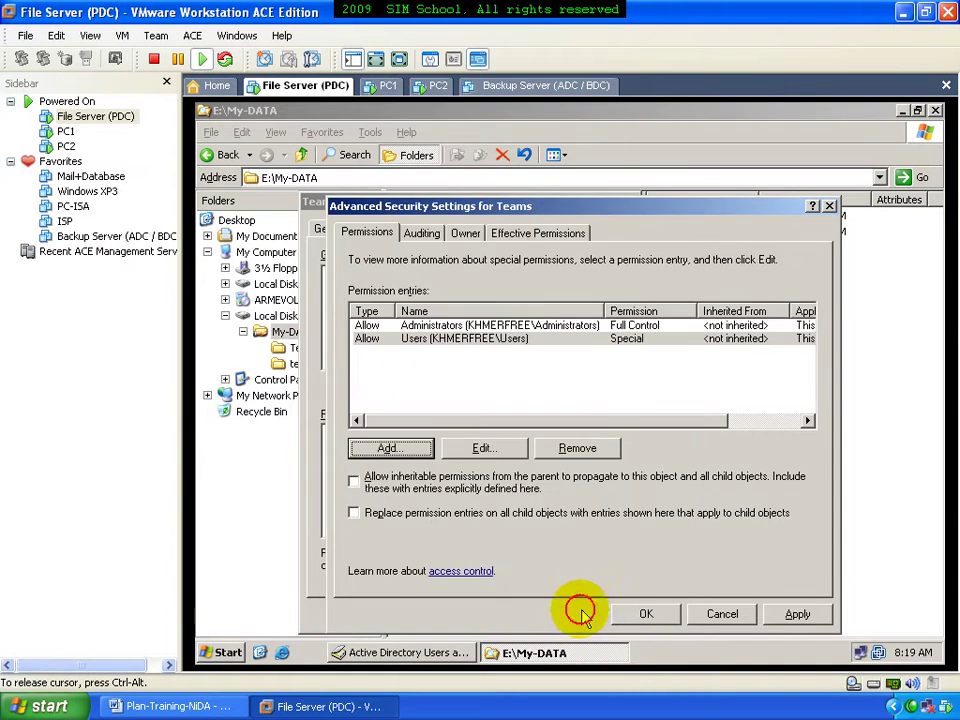
pyautogui.click(640, 614)
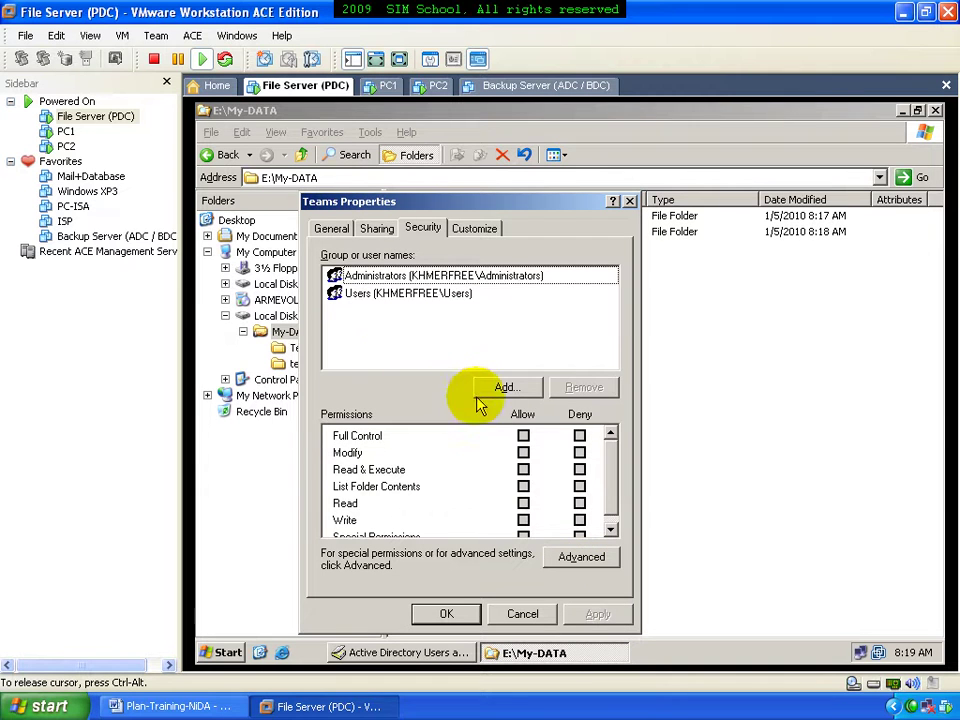
# Add test1 to the Teams folder's security with Allow Full Control and close properties
pyautogui.click(495, 388)
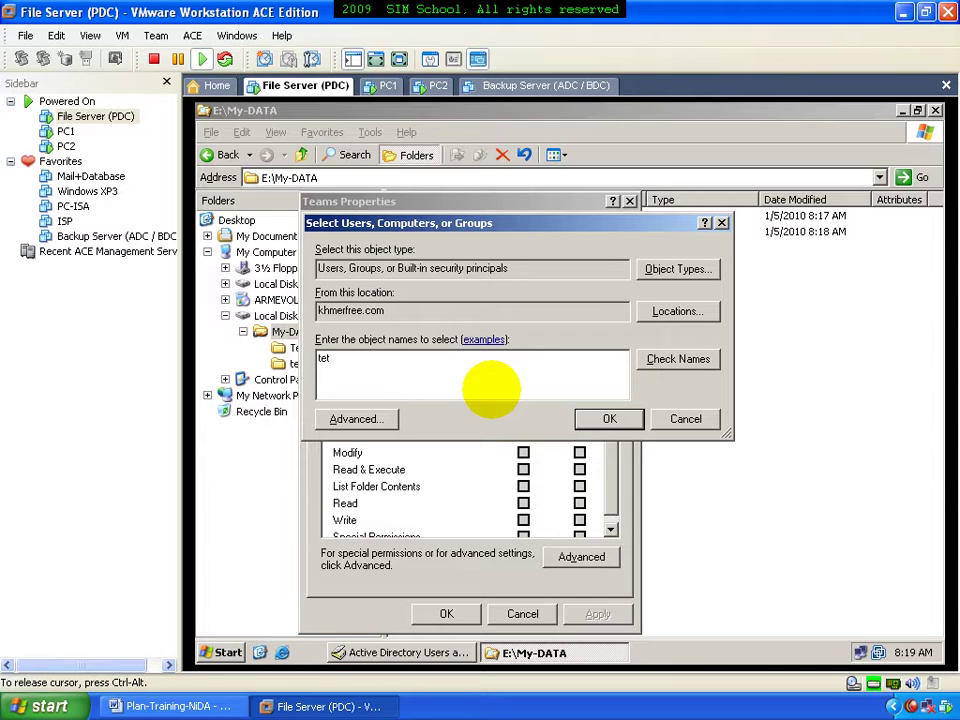
pyautogui.press('Return')
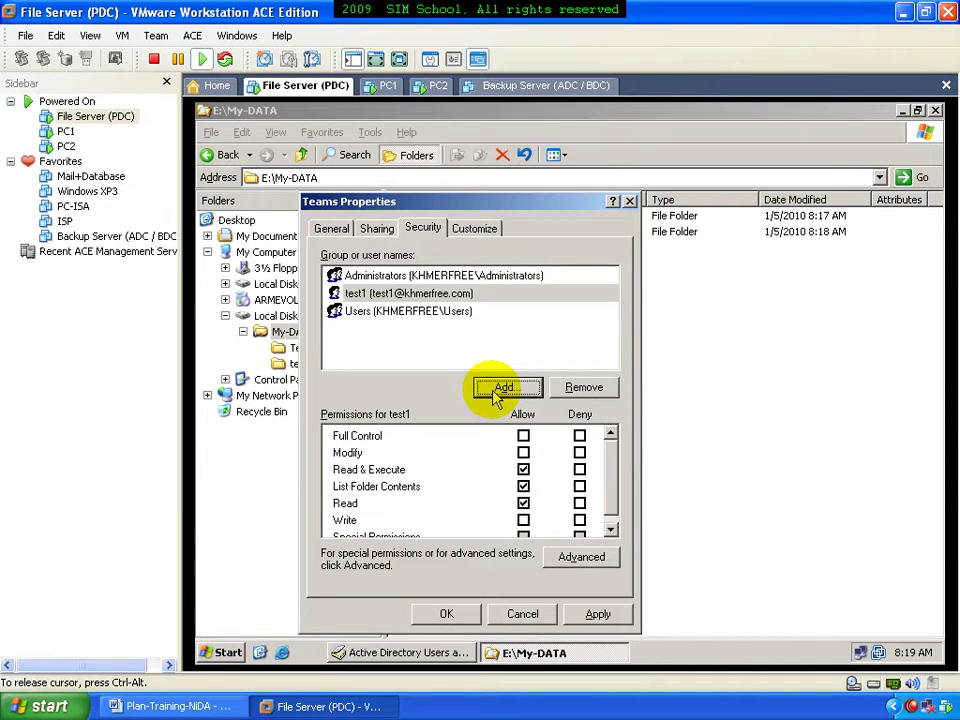
pyautogui.click(523, 436)
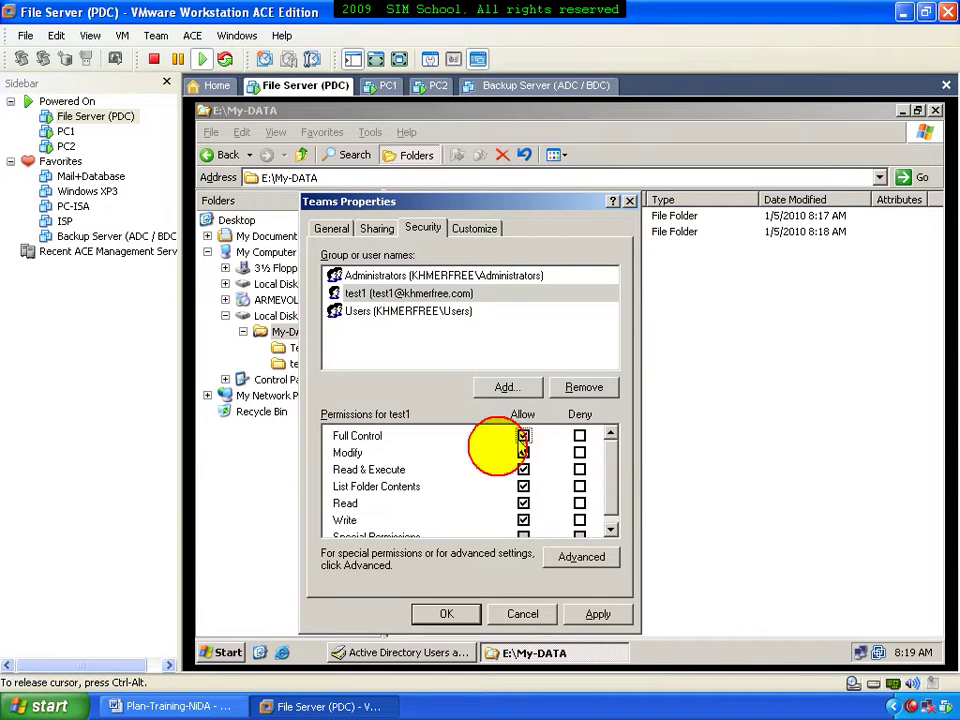
pyautogui.click(449, 615)
pyautogui.click(489, 440)
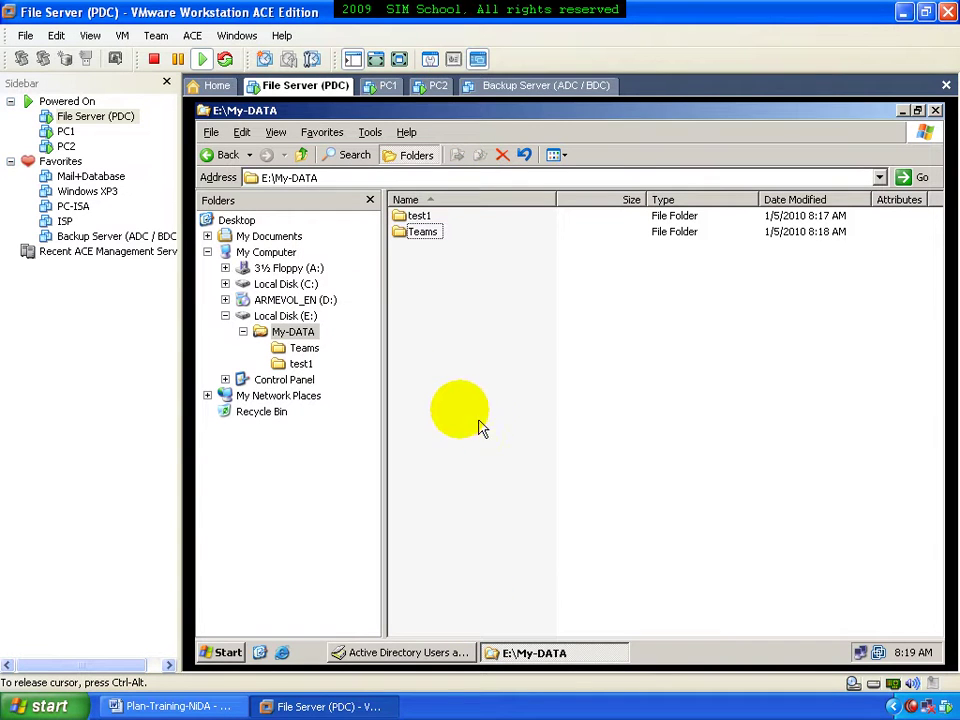
# In test1's profile, set the home folder to connect drive M:
pyautogui.click(410, 650)
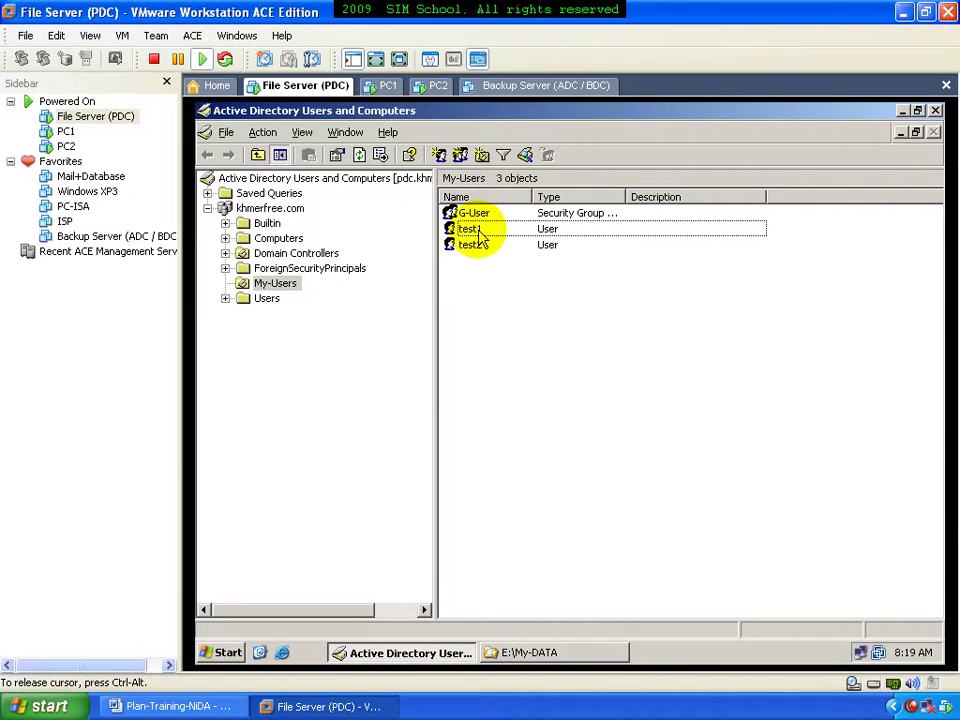
pyautogui.doubleClick(479, 230)
pyautogui.click(572, 218)
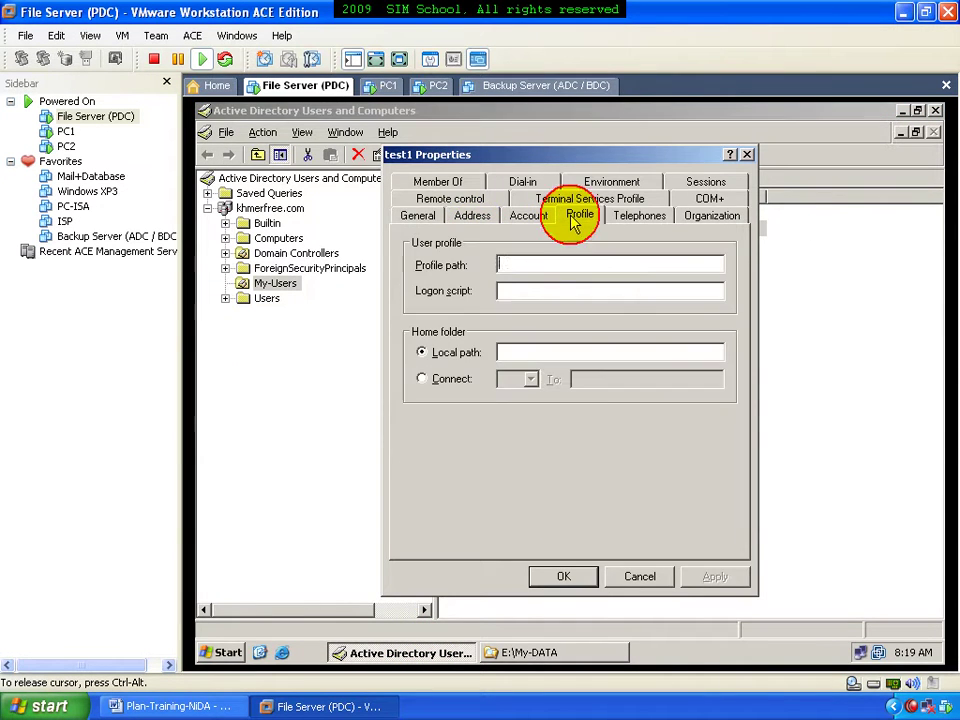
pyautogui.click(456, 382)
pyautogui.click(531, 380)
pyautogui.click(514, 216)
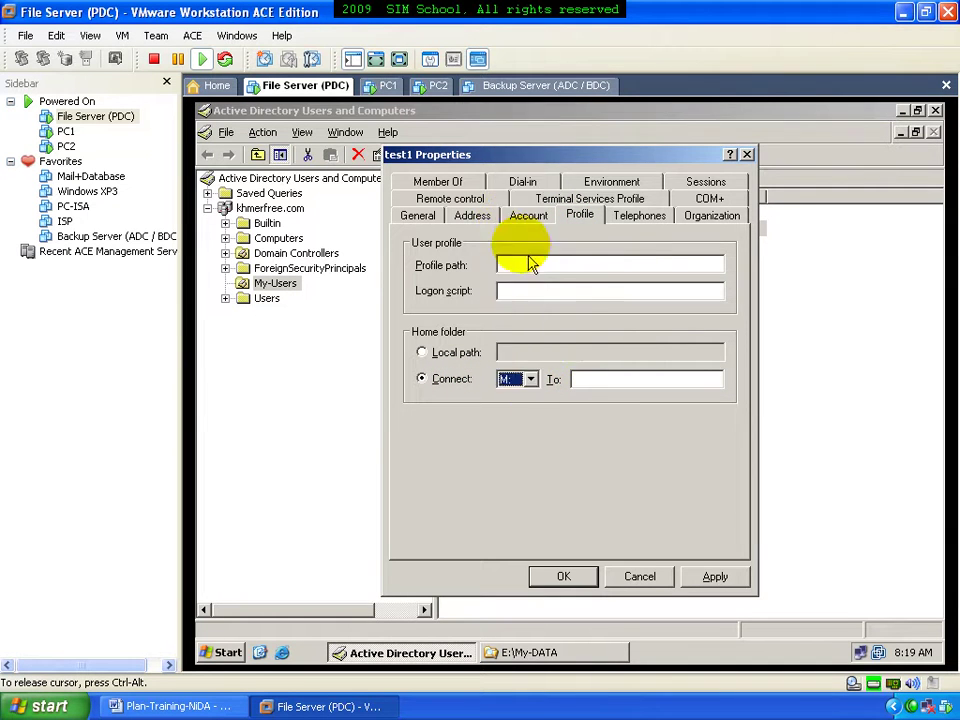
pyautogui.click(585, 379)
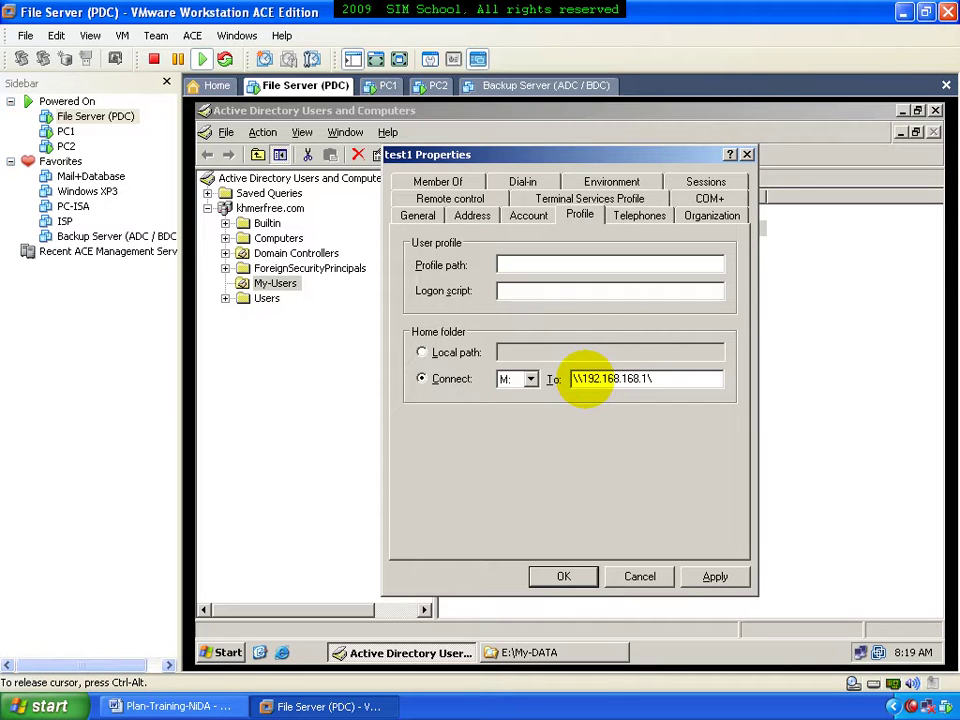
# Copy the test1 folder path and paste \\192.168.168.1\My-DATA\test1 as the home folder path
pyautogui.click(534, 652)
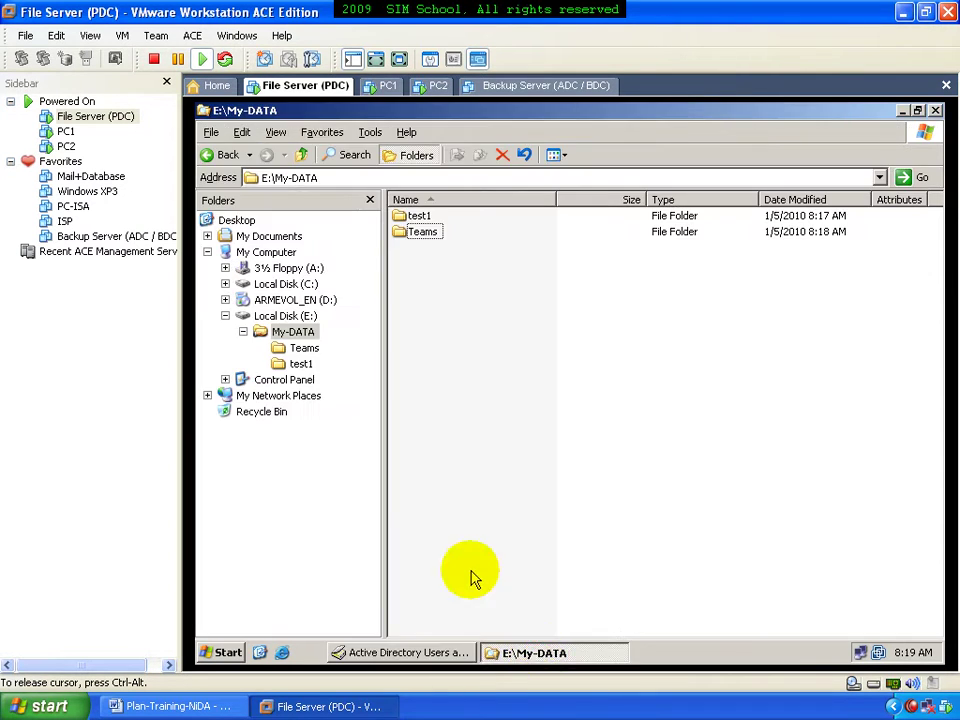
pyautogui.click(305, 364)
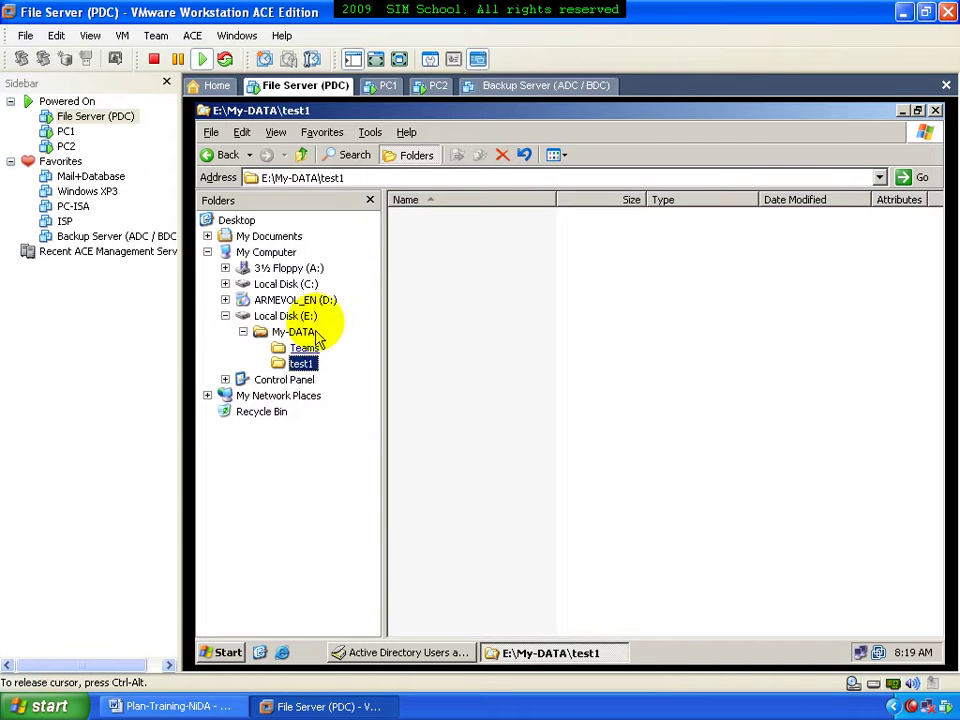
pyautogui.click(322, 180)
pyautogui.rightClick(322, 180)
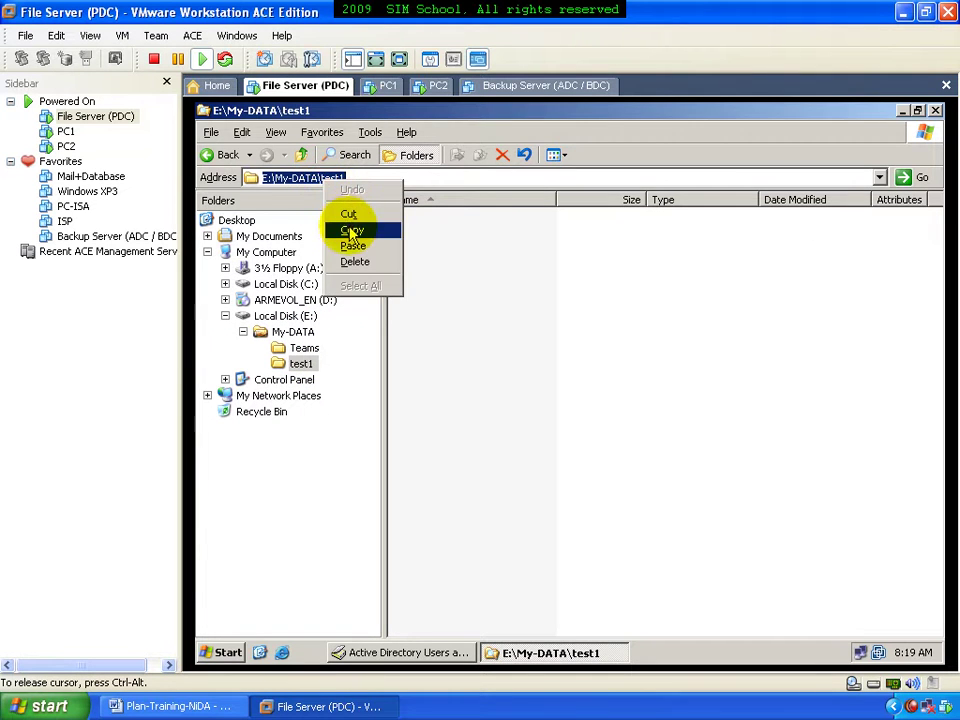
pyautogui.click(351, 231)
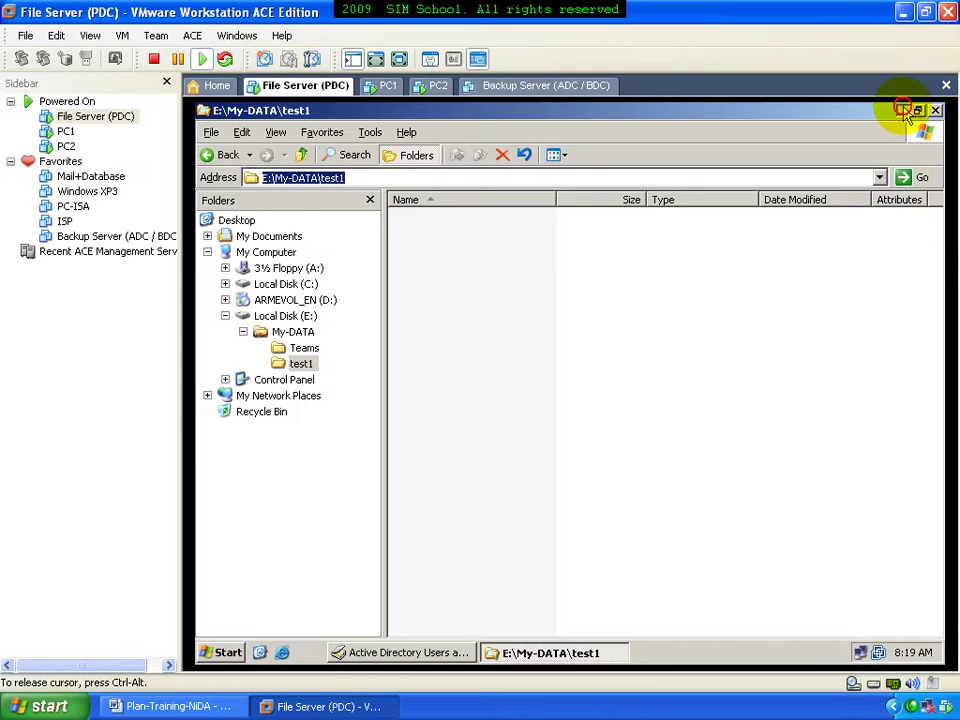
pyautogui.click(903, 111)
pyautogui.rightClick(700, 379)
pyautogui.click(722, 444)
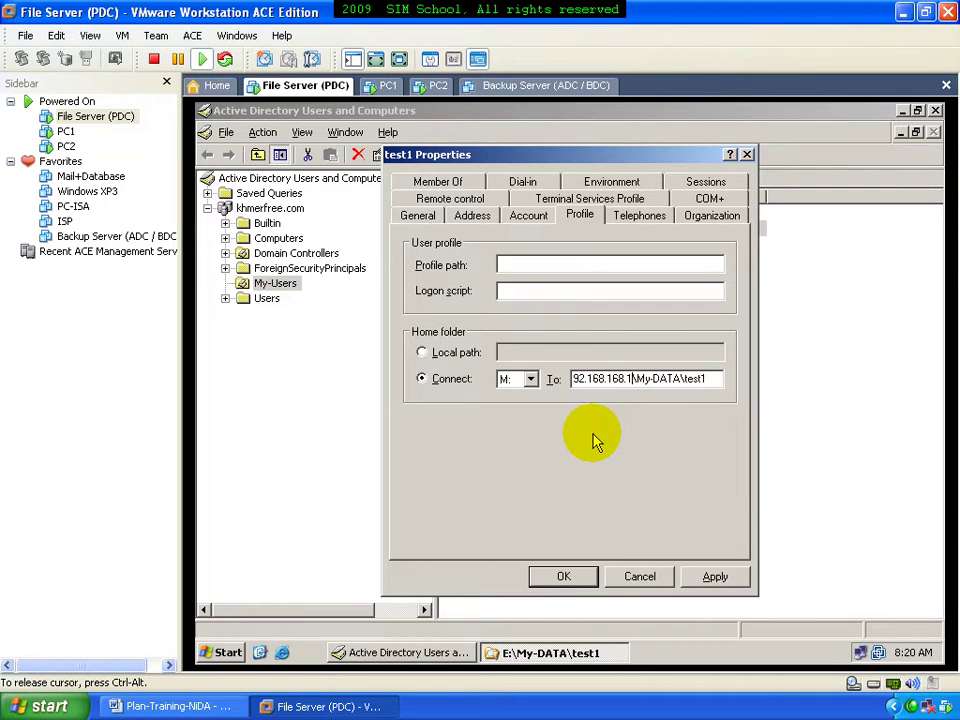
# Set the logon script to 123.bat and save test1's profile, confirming with Yes
pyautogui.click(535, 291)
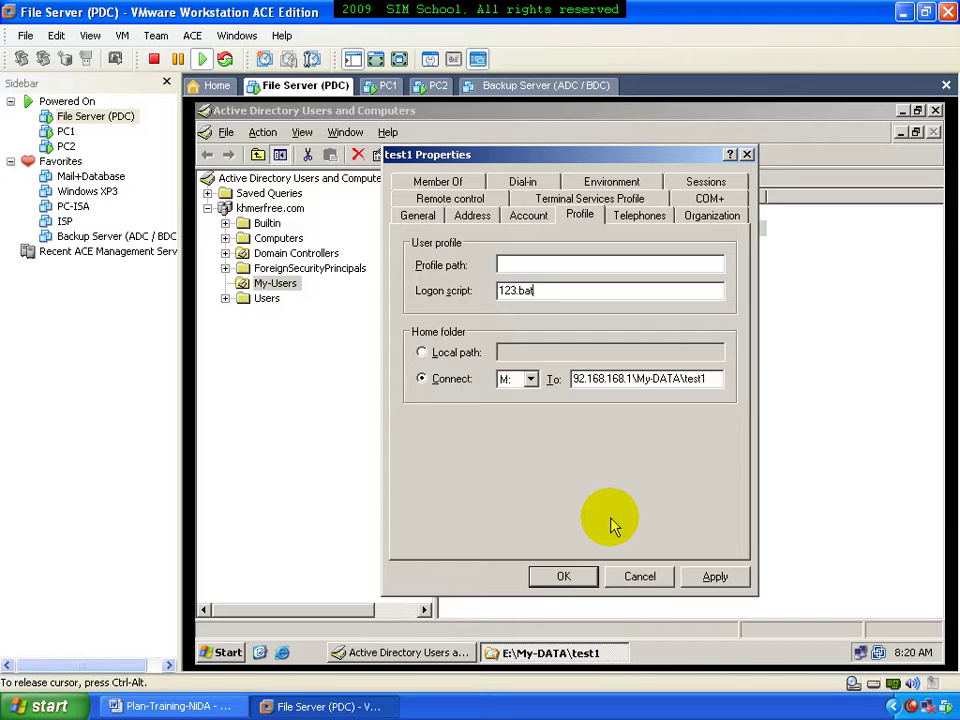
pyautogui.click(553, 580)
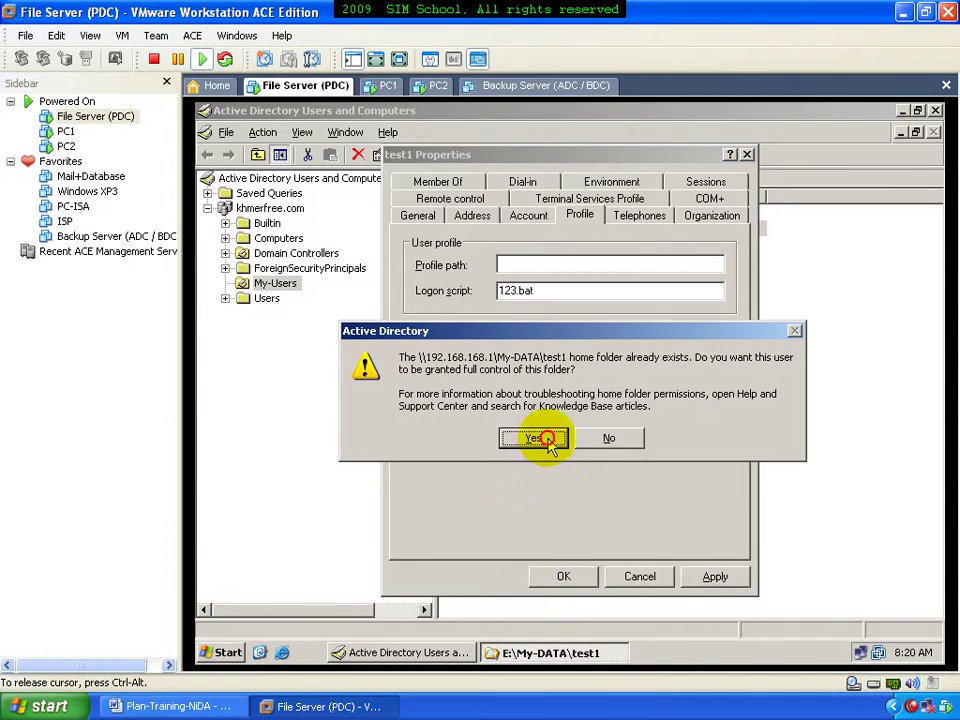
pyautogui.click(550, 441)
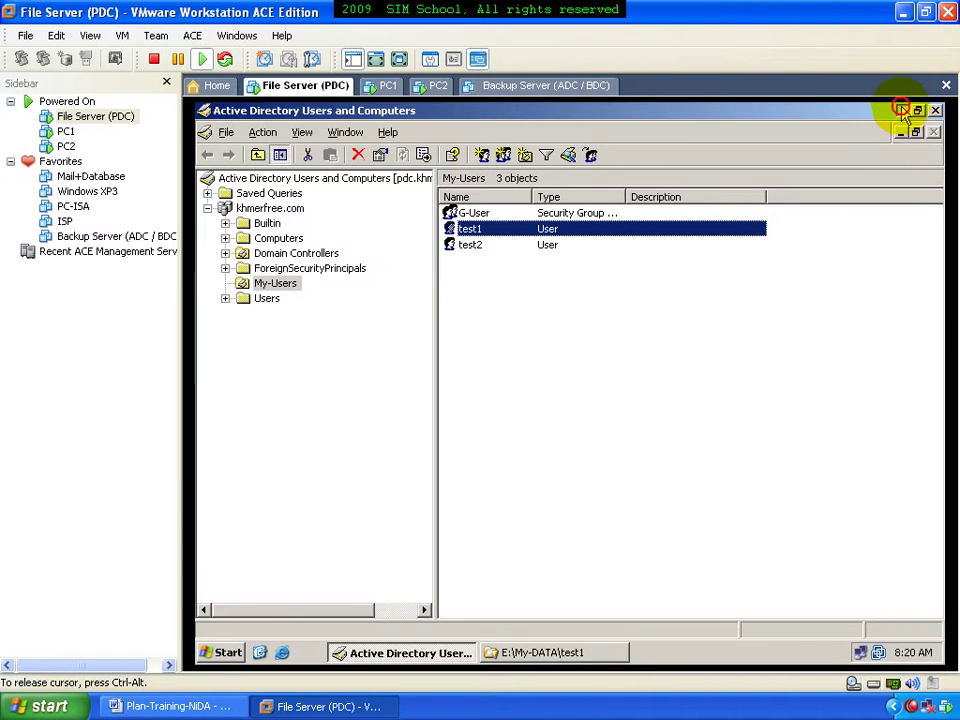
pyautogui.click(902, 110)
# Create a new text document on the server desktop and open it in Notepad
pyautogui.rightClick(541, 287)
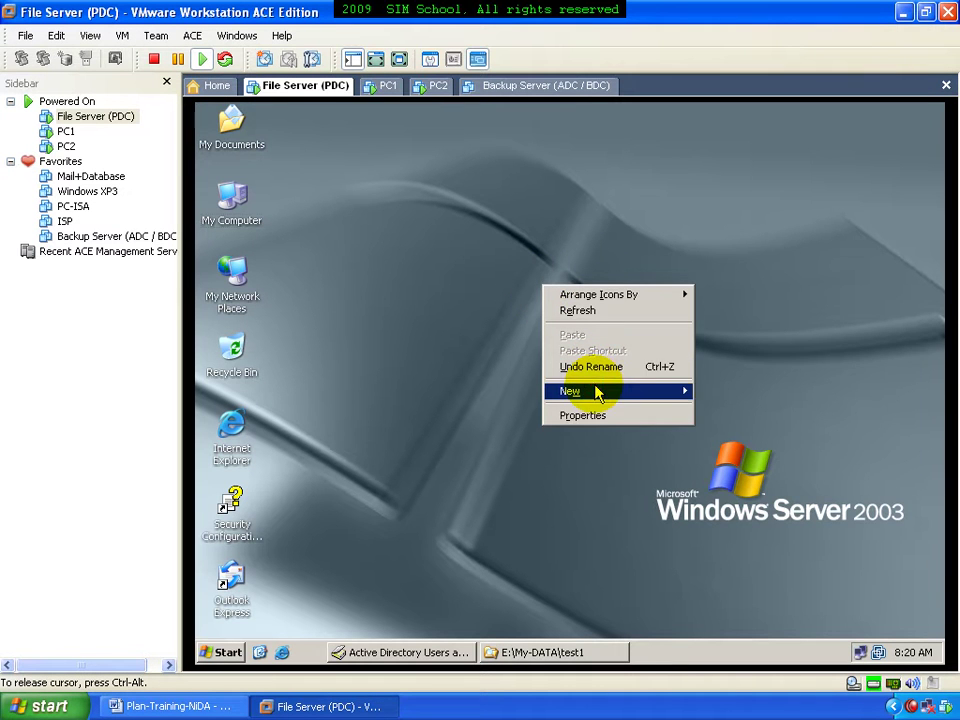
pyautogui.moveTo(650, 393)
pyautogui.click(735, 508)
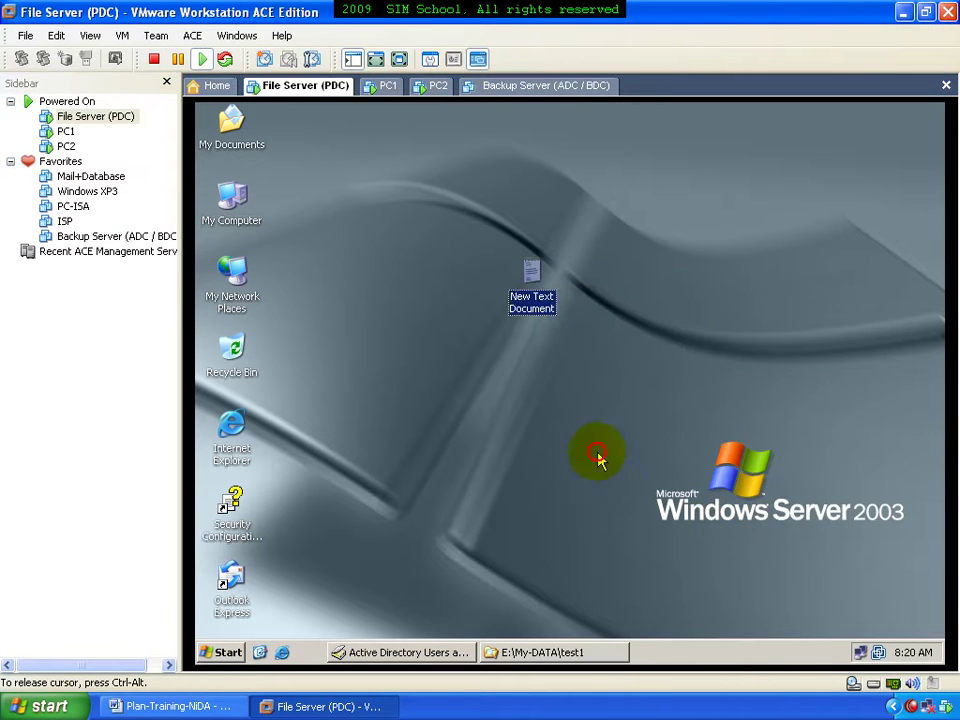
pyautogui.doubleClick(529, 280)
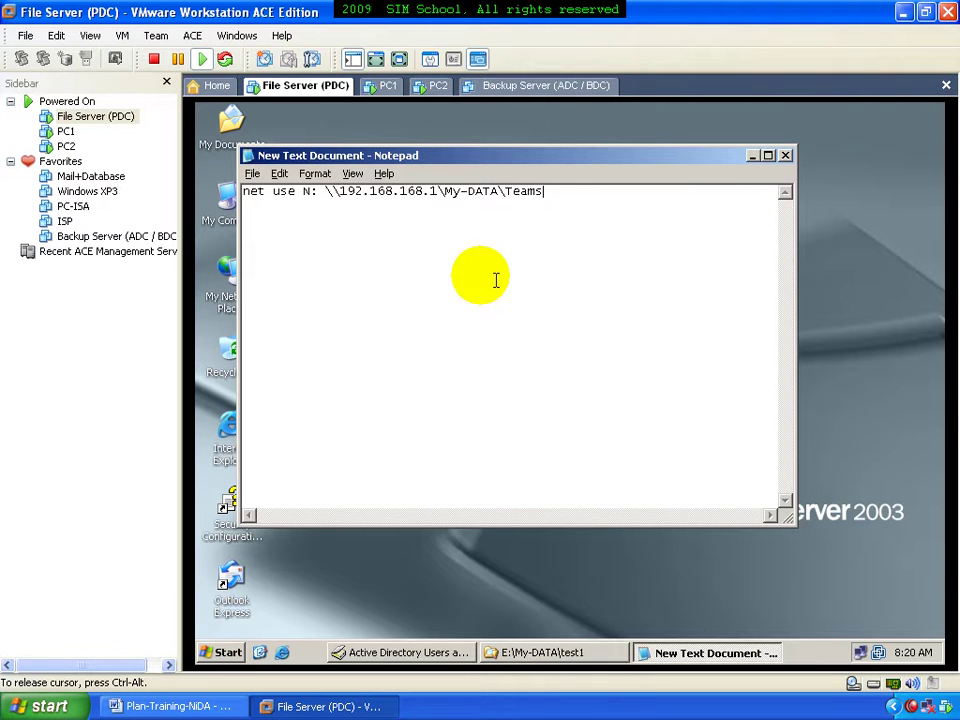
# Save As and browse to C:\WINDOWS\SYSVOL\sysvol\khmerfree.com
pyautogui.click(253, 173)
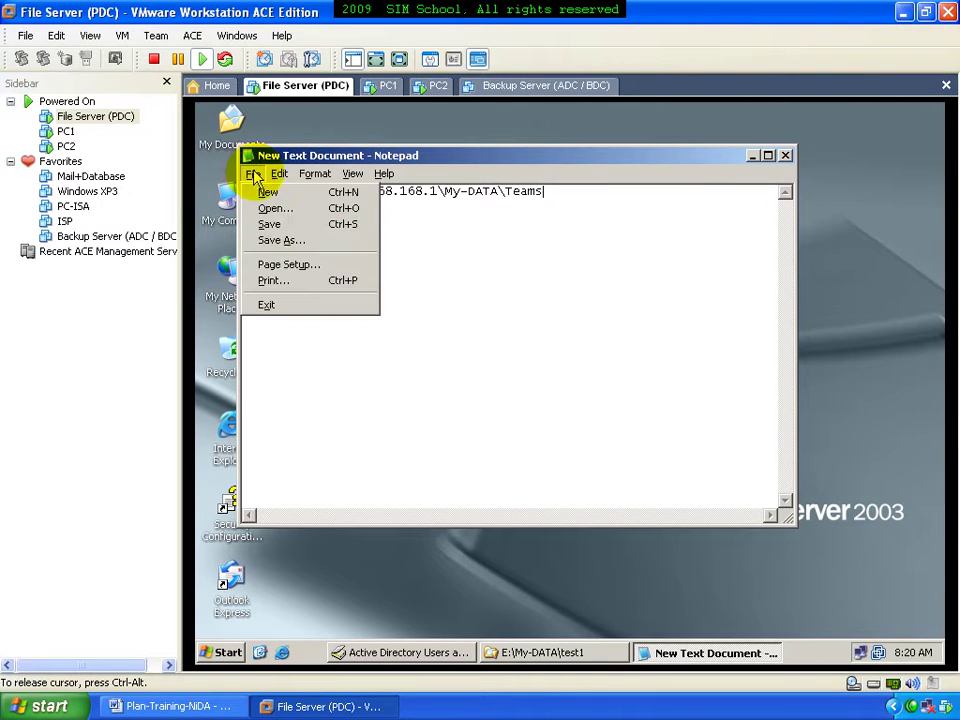
pyautogui.click(301, 250)
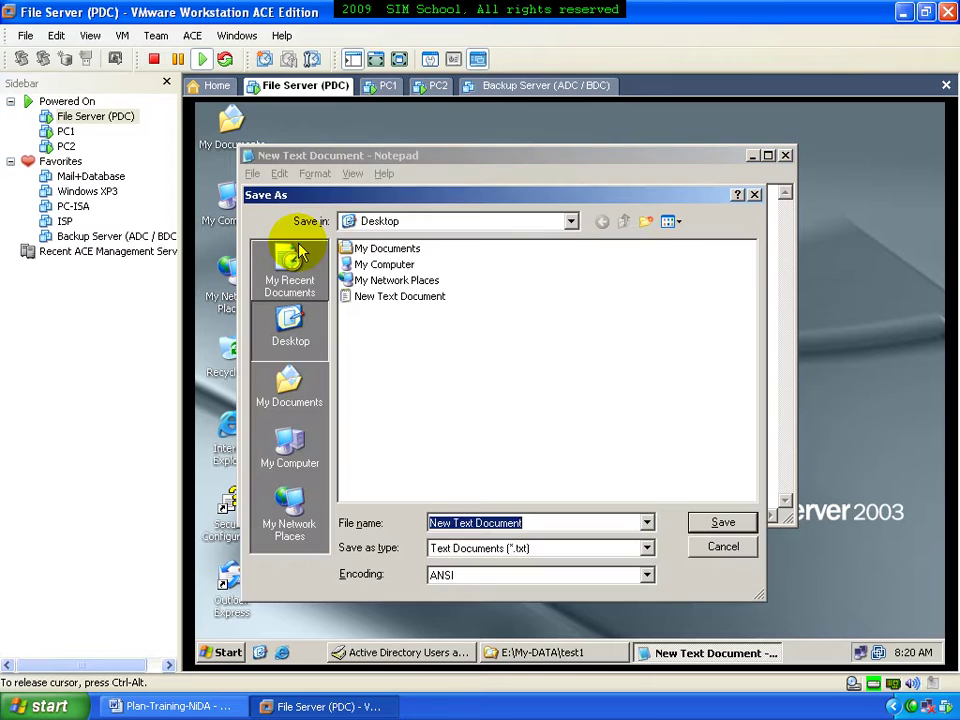
pyautogui.click(405, 222)
pyautogui.click(362, 315)
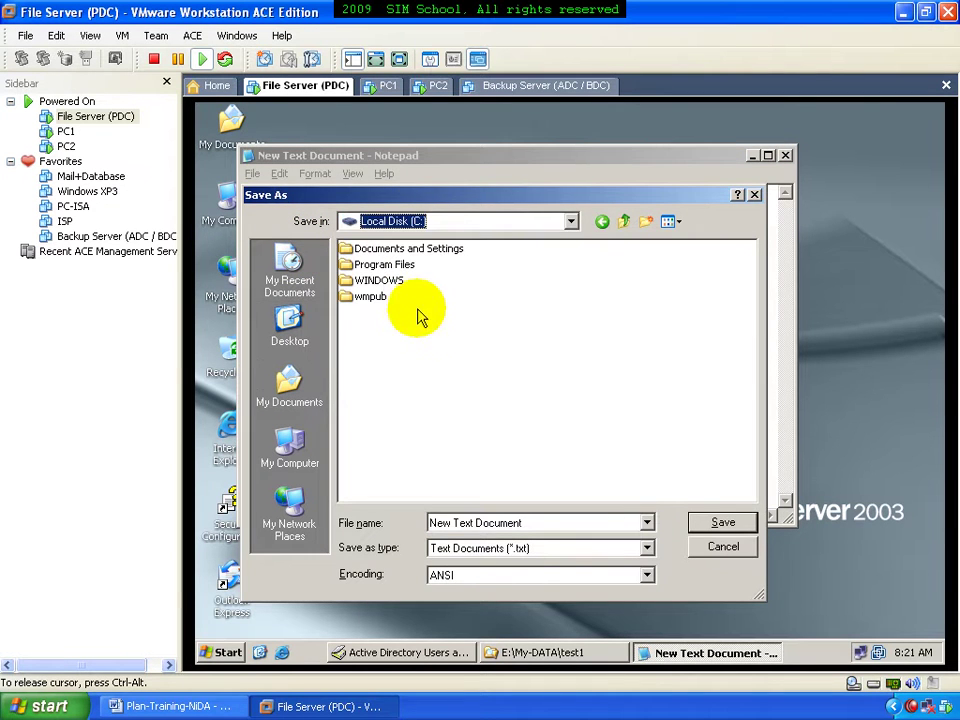
pyautogui.doubleClick(385, 280)
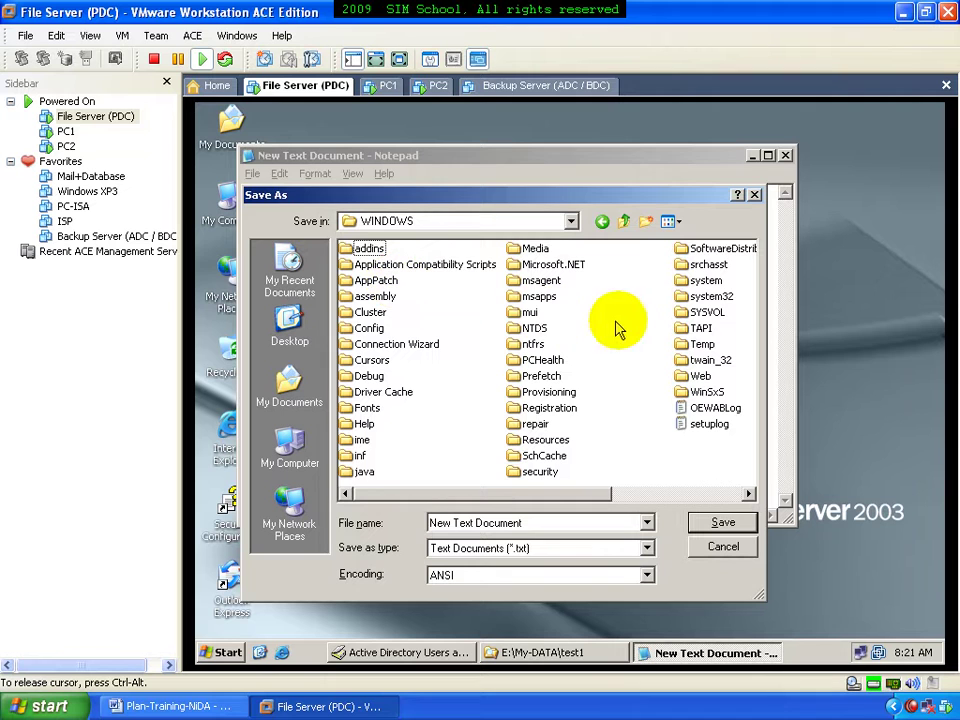
pyautogui.doubleClick(680, 316)
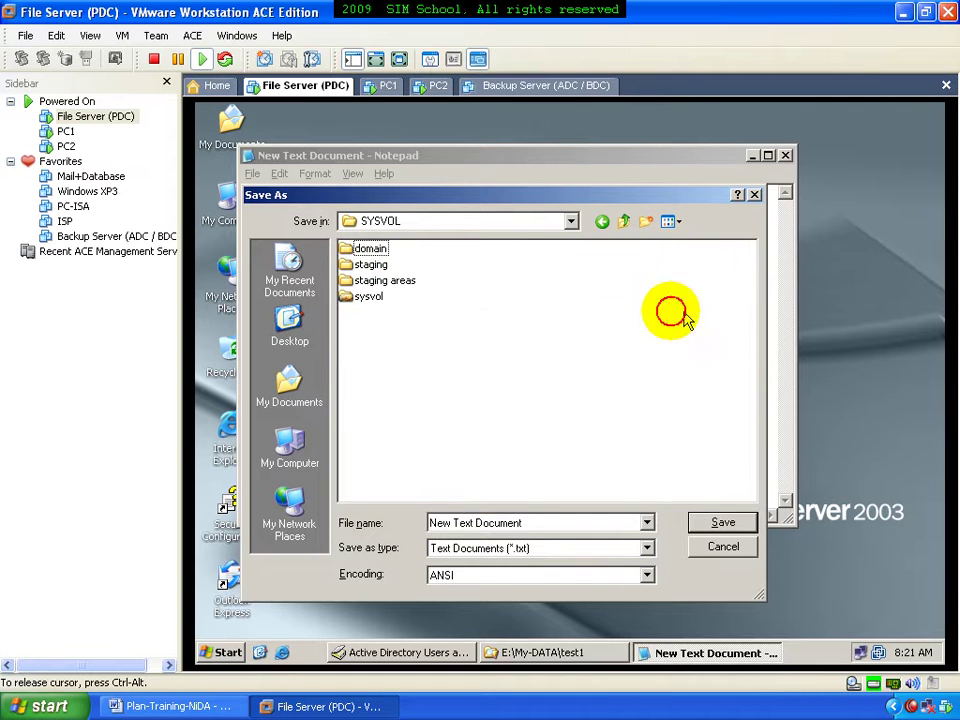
pyautogui.doubleClick(378, 298)
pyautogui.doubleClick(372, 248)
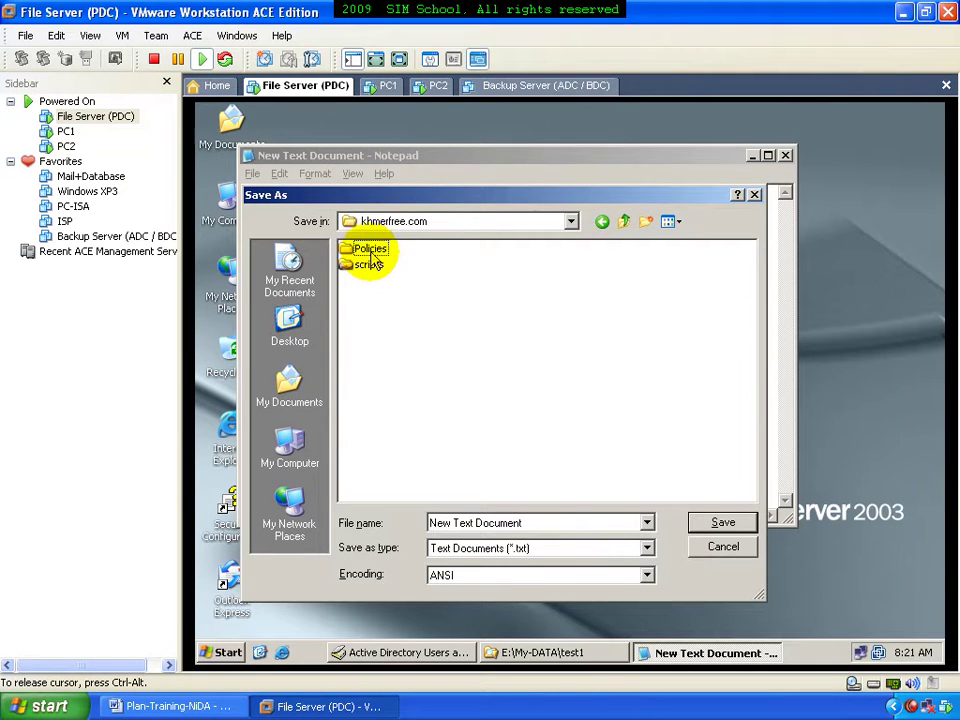
# Send a shortcut to the scripts folder to the desktop
pyautogui.click(376, 268)
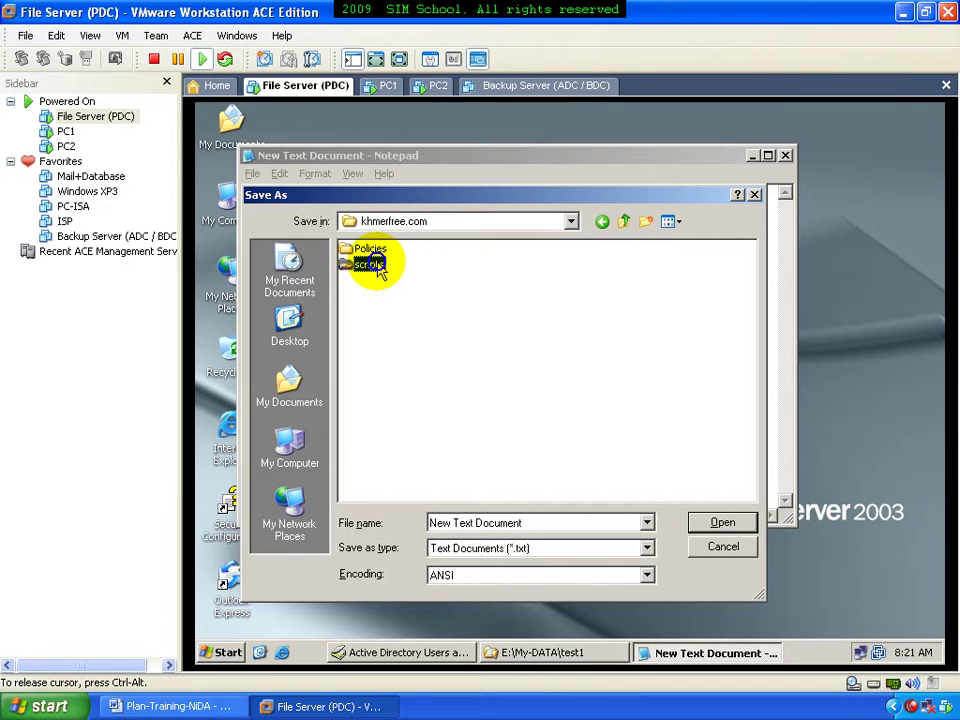
pyautogui.rightClick(378, 268)
pyautogui.moveTo(499, 385)
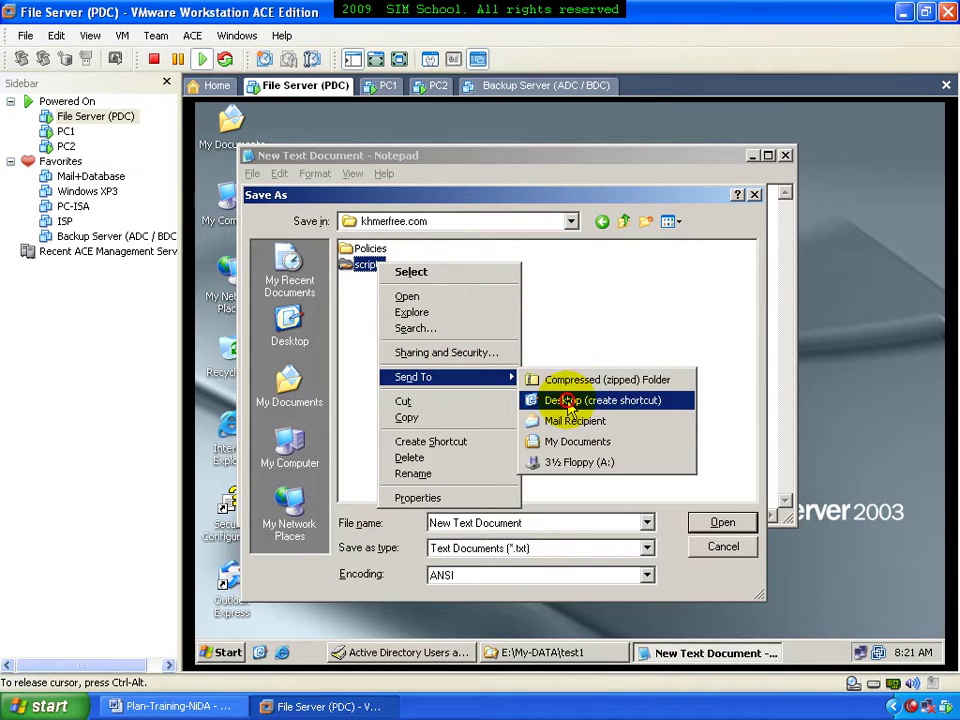
pyautogui.click(570, 402)
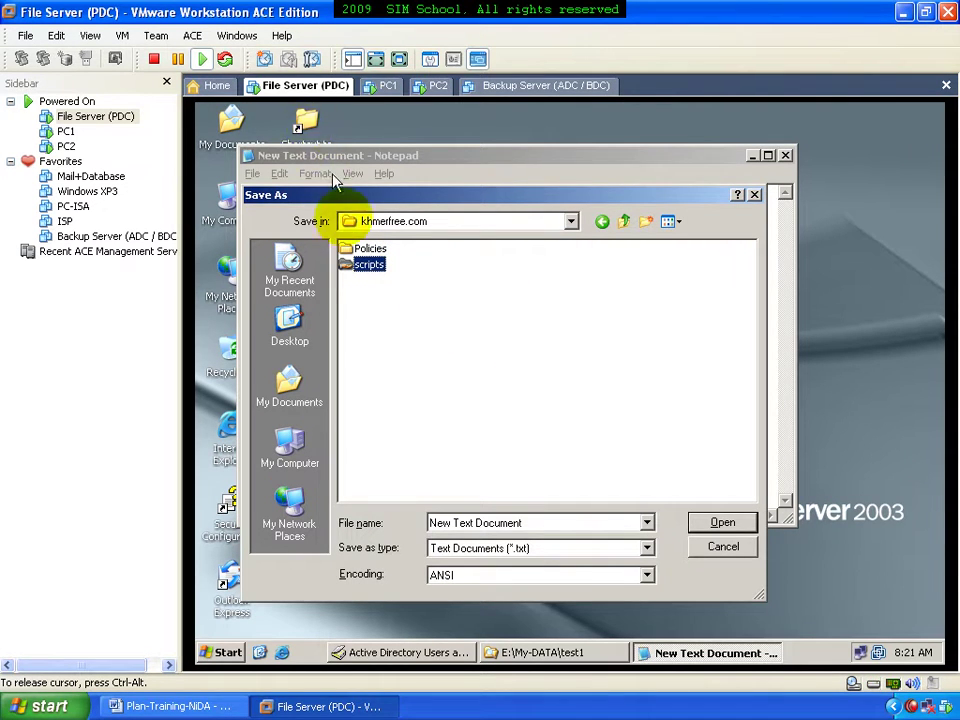
# Enter the scripts folder and name the file 123.bat
pyautogui.doubleClick(362, 265)
pyautogui.doubleClick(536, 521)
pyautogui.write('123.bat')
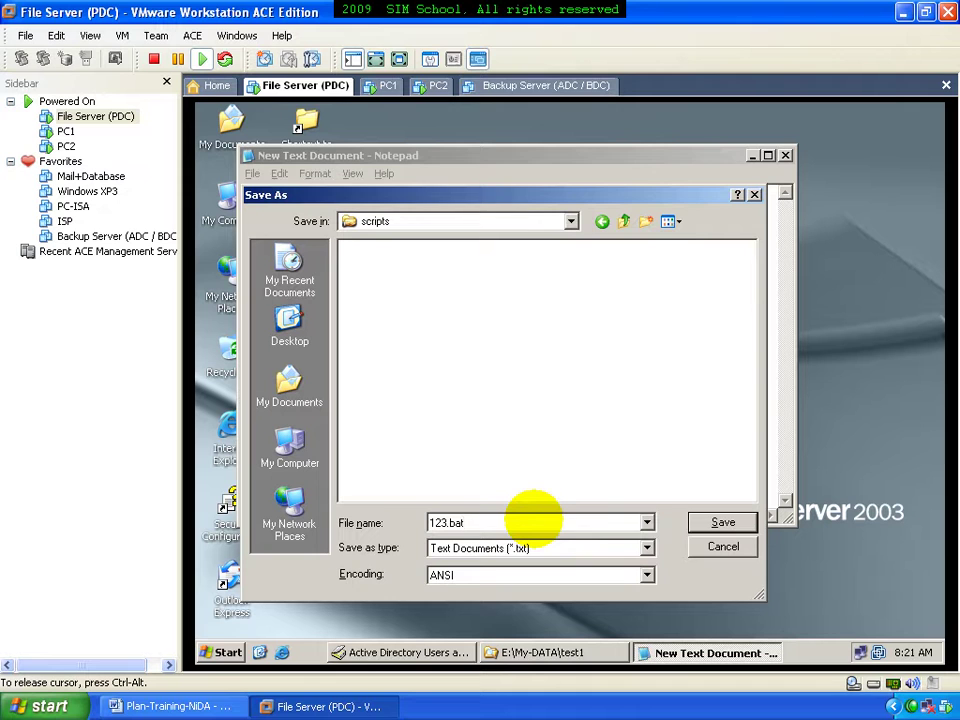
# Save the note as 123.bat and view the scripts folder as Thumbnails
pyautogui.click(694, 522)
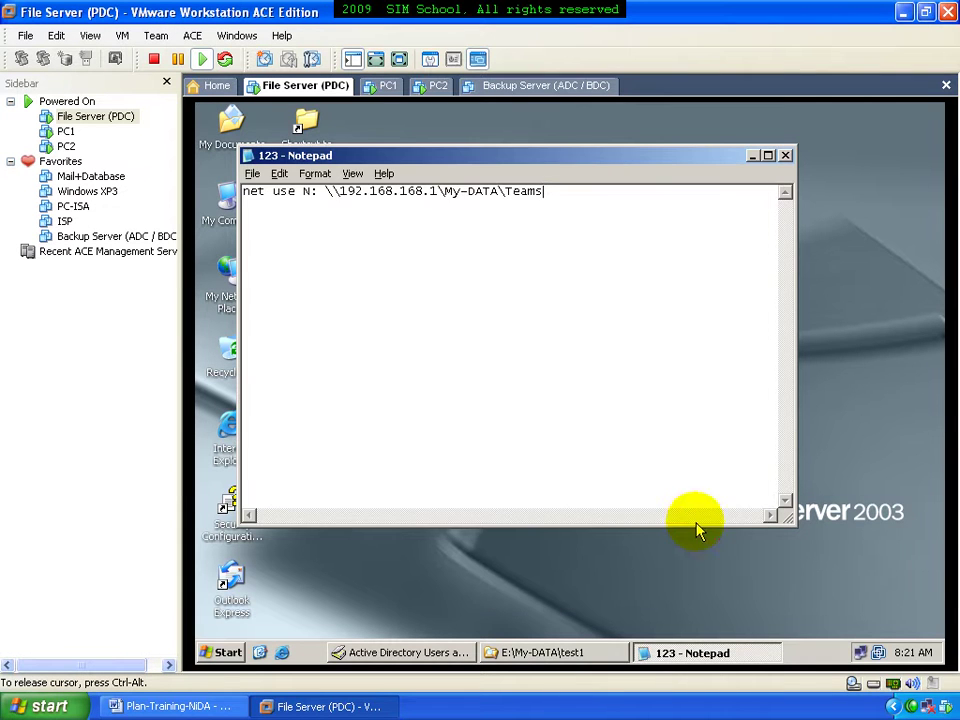
pyautogui.click(785, 155)
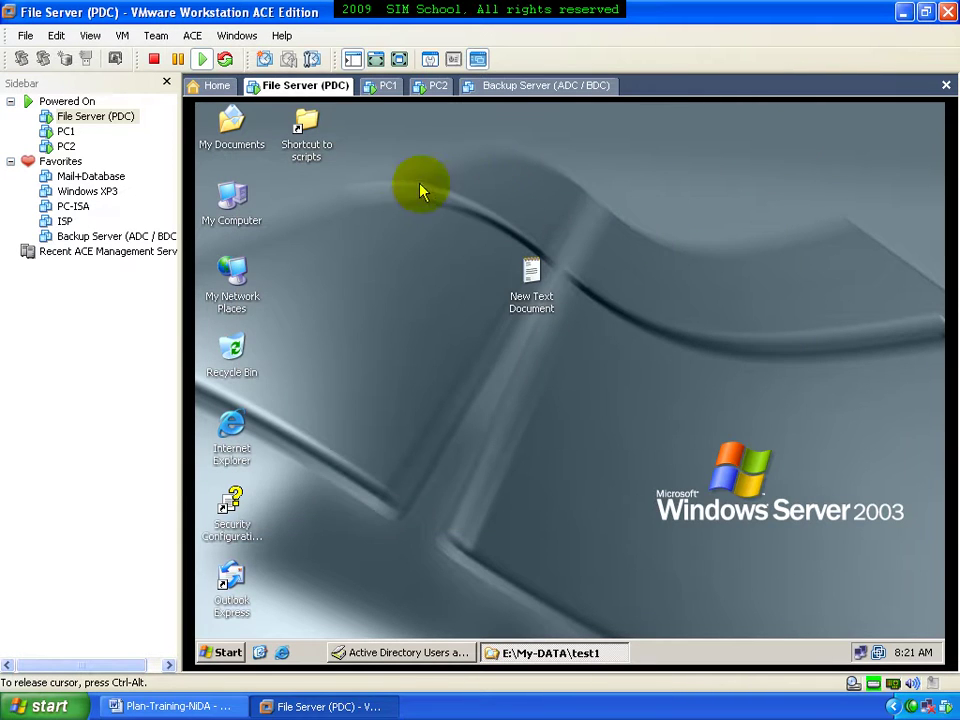
pyautogui.doubleClick(306, 124)
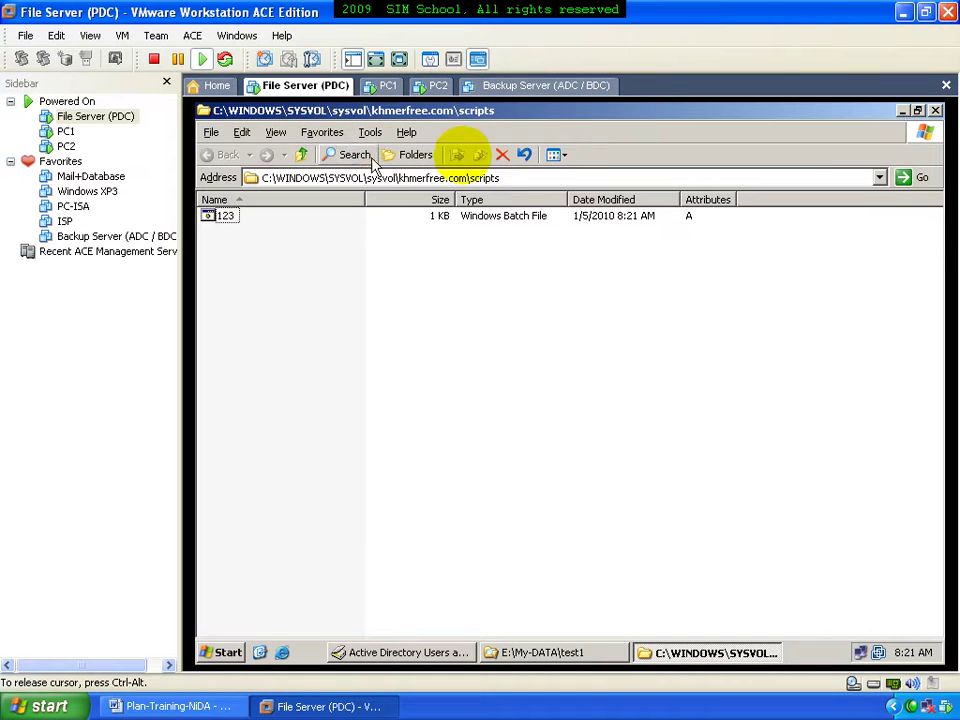
pyautogui.click(553, 154)
pyautogui.click(562, 176)
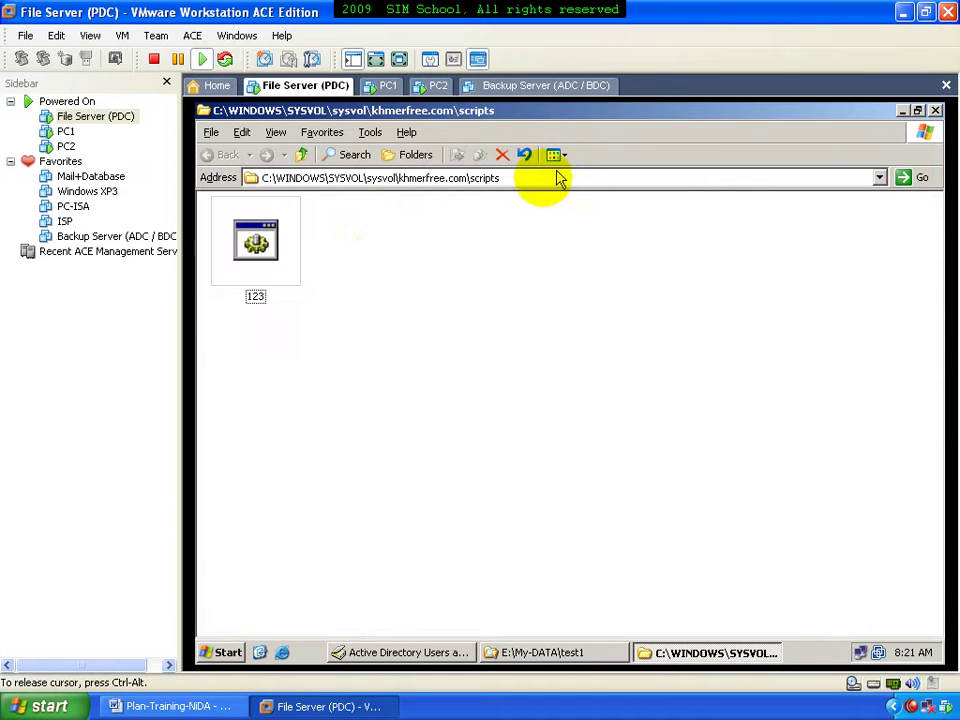
# Edit 123 to verify its net use command, close both windows, and go to PC2
pyautogui.rightClick(262, 250)
pyautogui.click(316, 274)
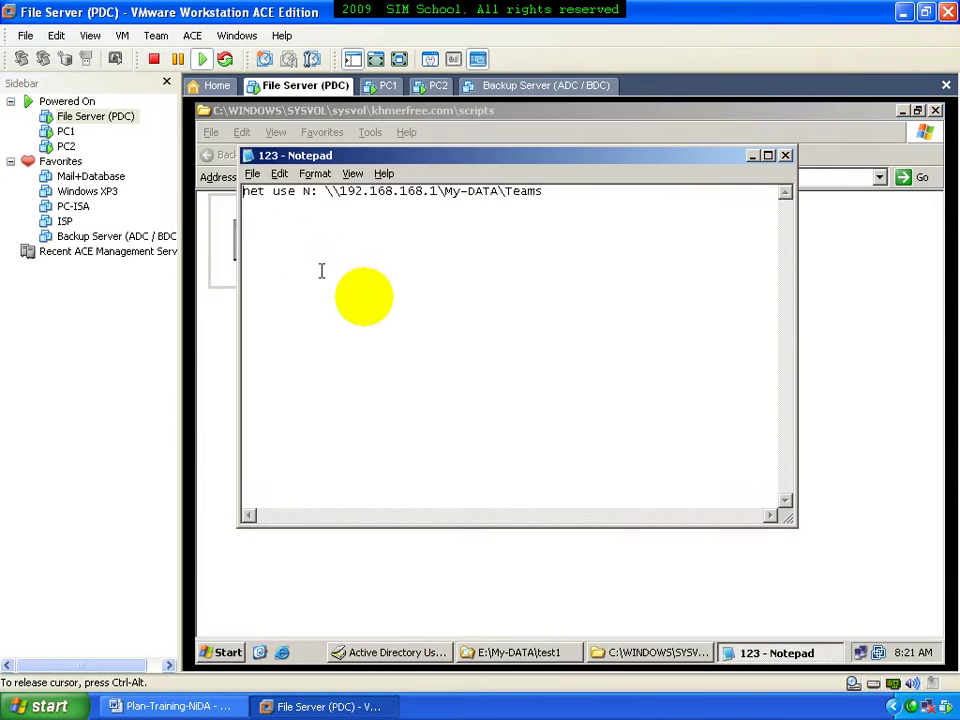
pyautogui.click(785, 157)
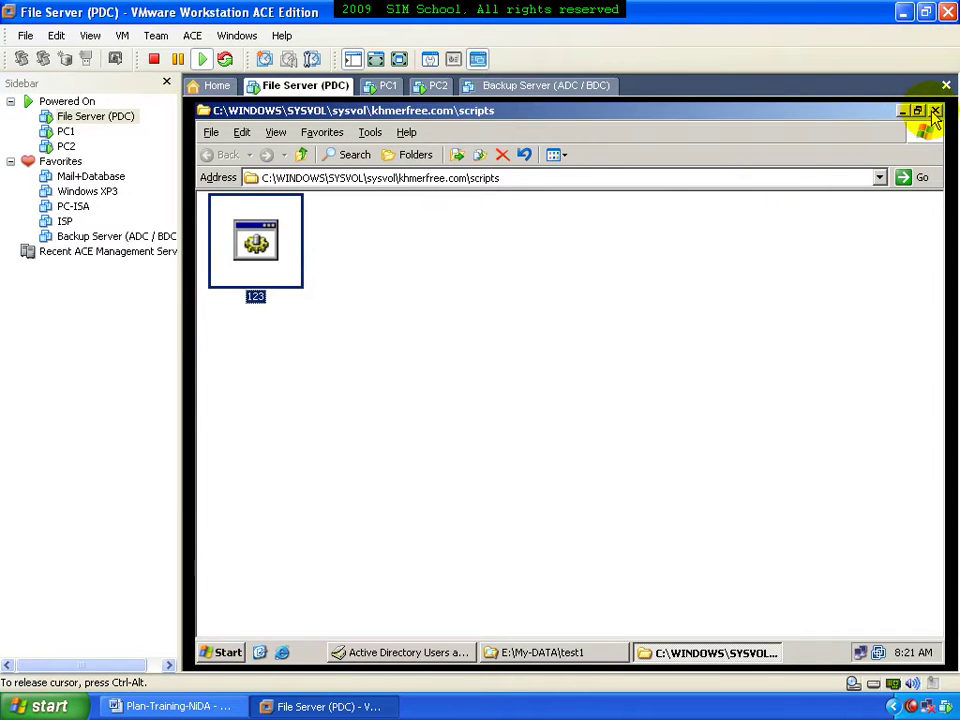
pyautogui.click(934, 111)
pyautogui.click(432, 86)
# Check PC2's drives in My Computer using Details view, then close it
pyautogui.click(237, 125)
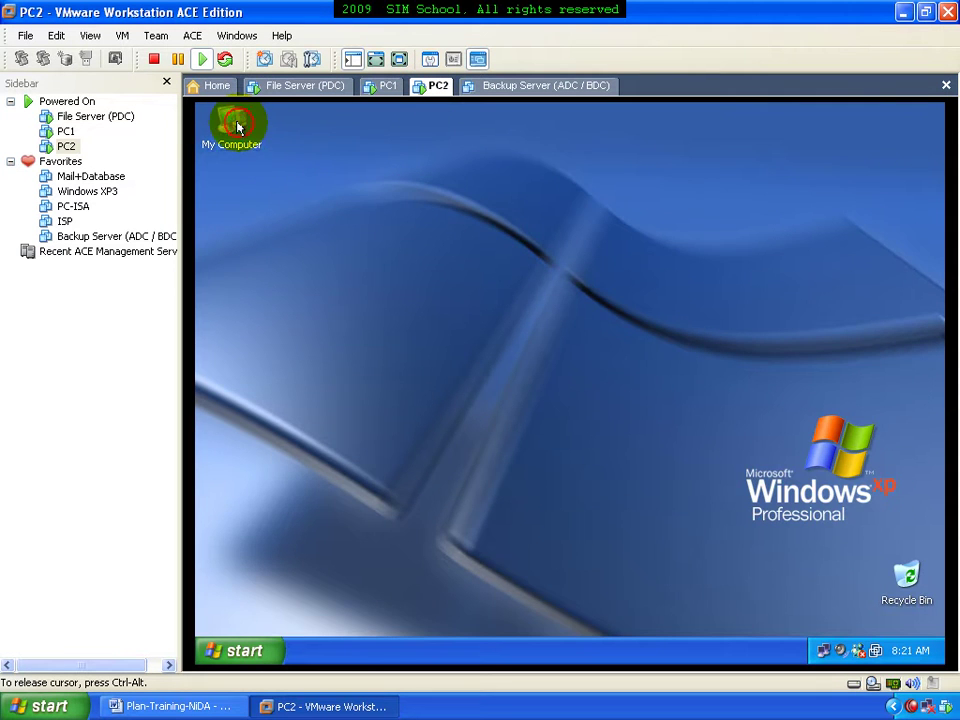
pyautogui.doubleClick(237, 125)
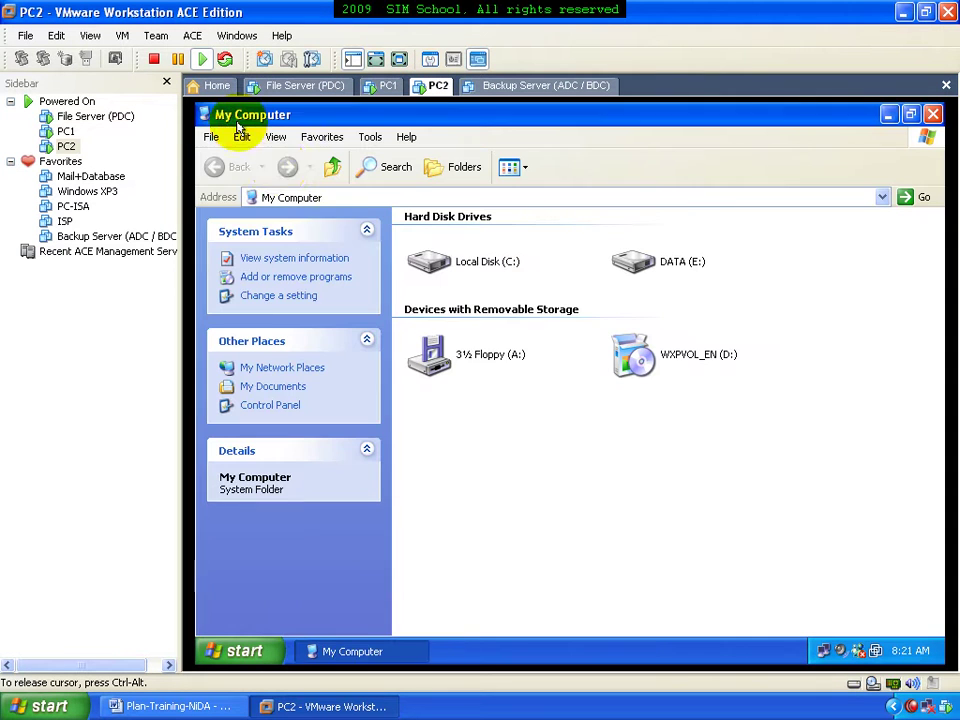
pyautogui.click(509, 167)
pyautogui.click(527, 257)
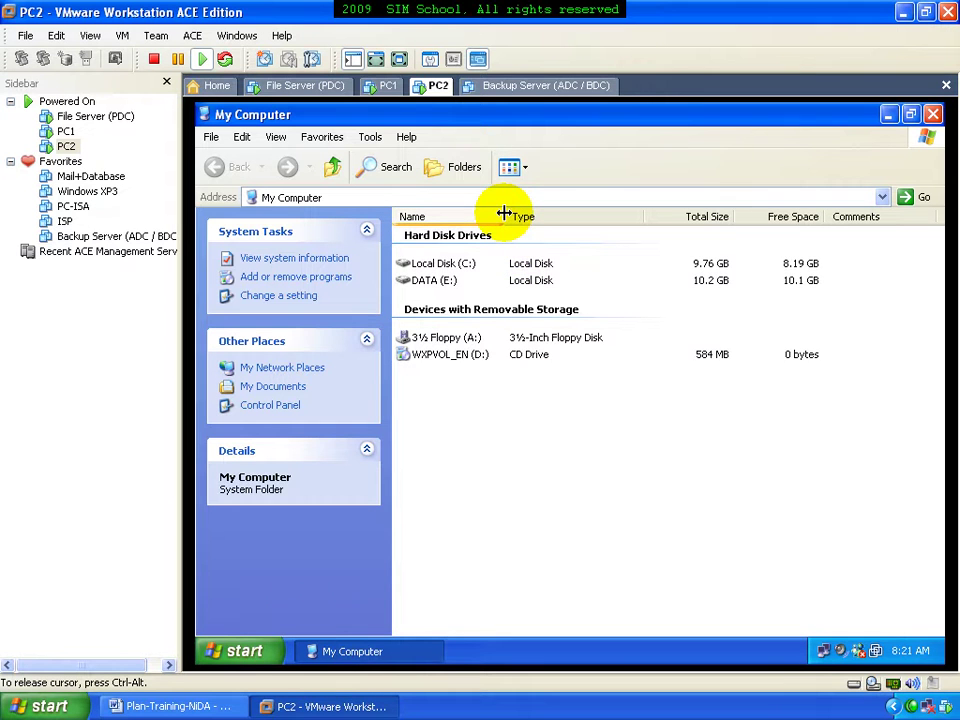
pyautogui.moveTo(504, 214); pyautogui.dragTo(634, 212)
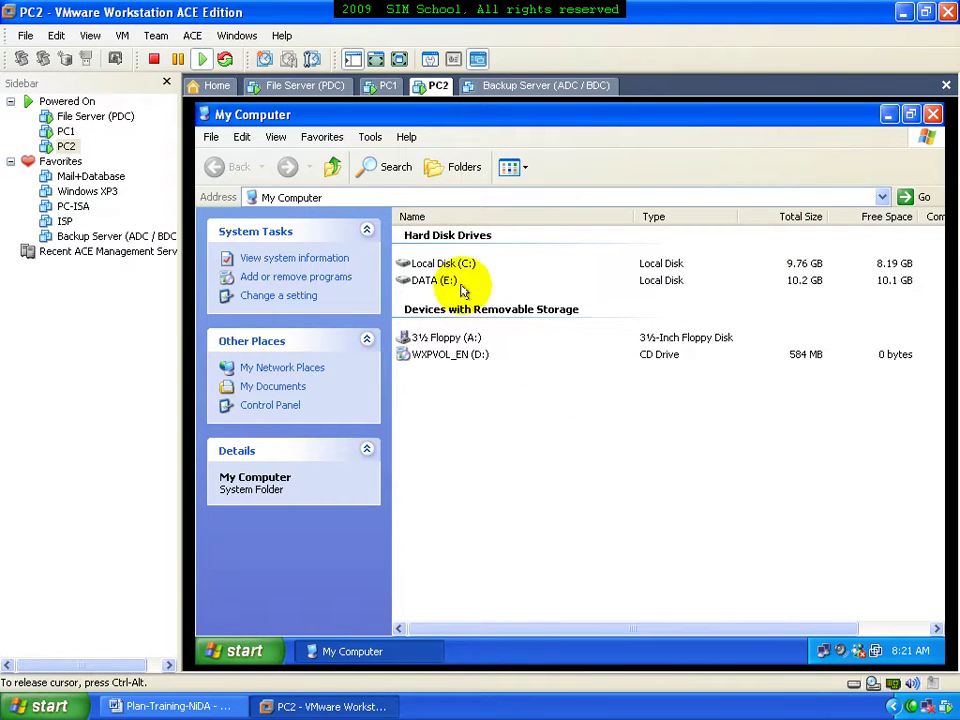
pyautogui.click(932, 114)
# Log off PC2 and log back on as test1 to the KHMERFREE domain
pyautogui.click(244, 650)
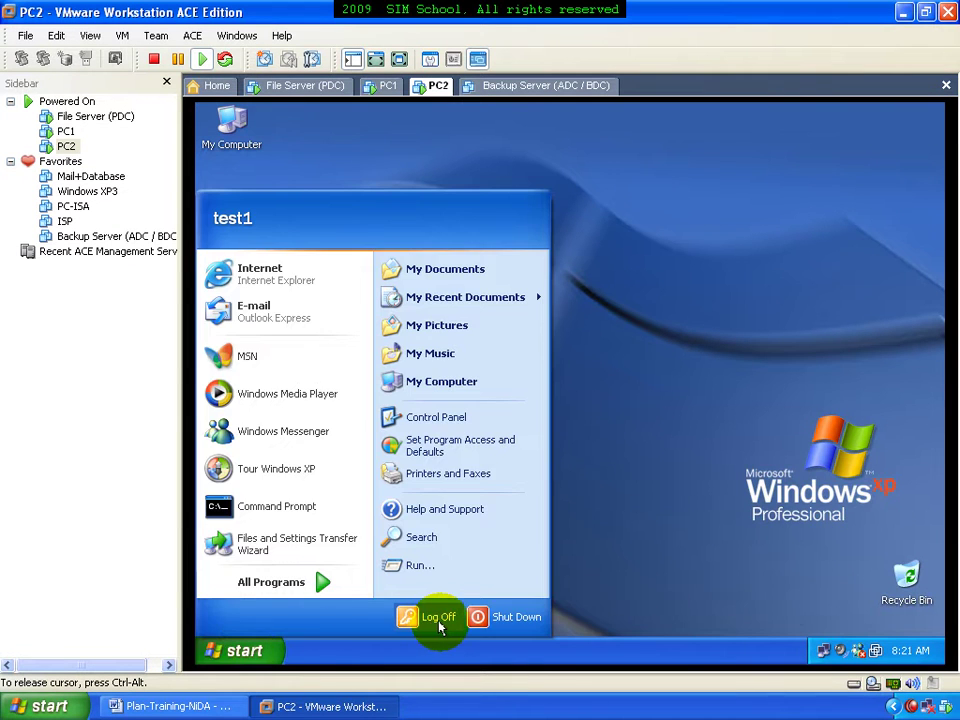
pyautogui.click(436, 620)
pyautogui.click(547, 410)
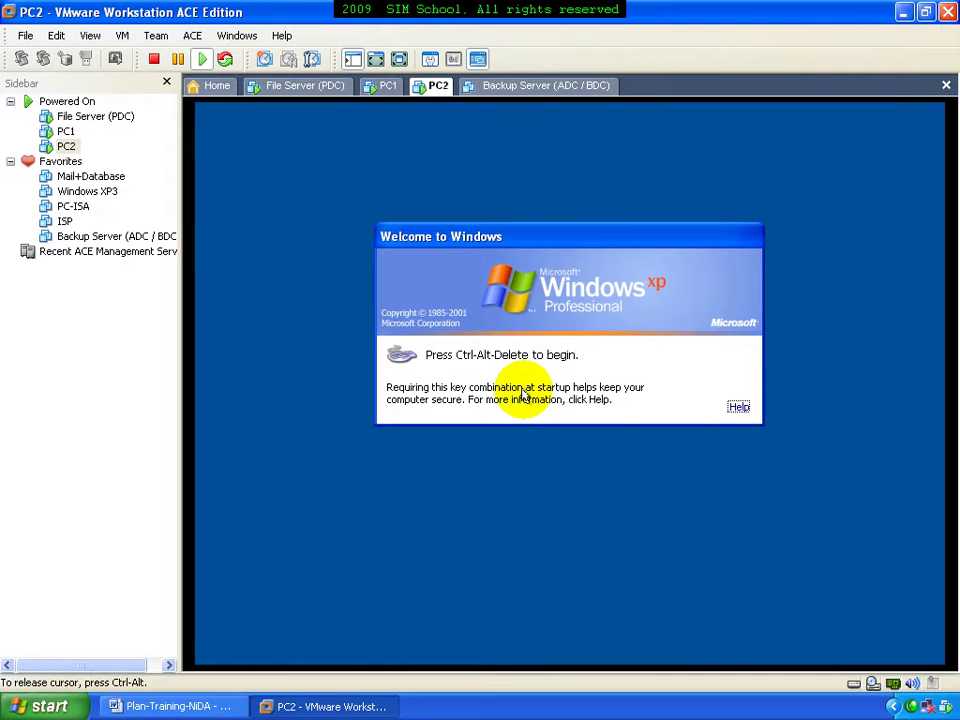
pyautogui.press('ctrl+alt+Insert')
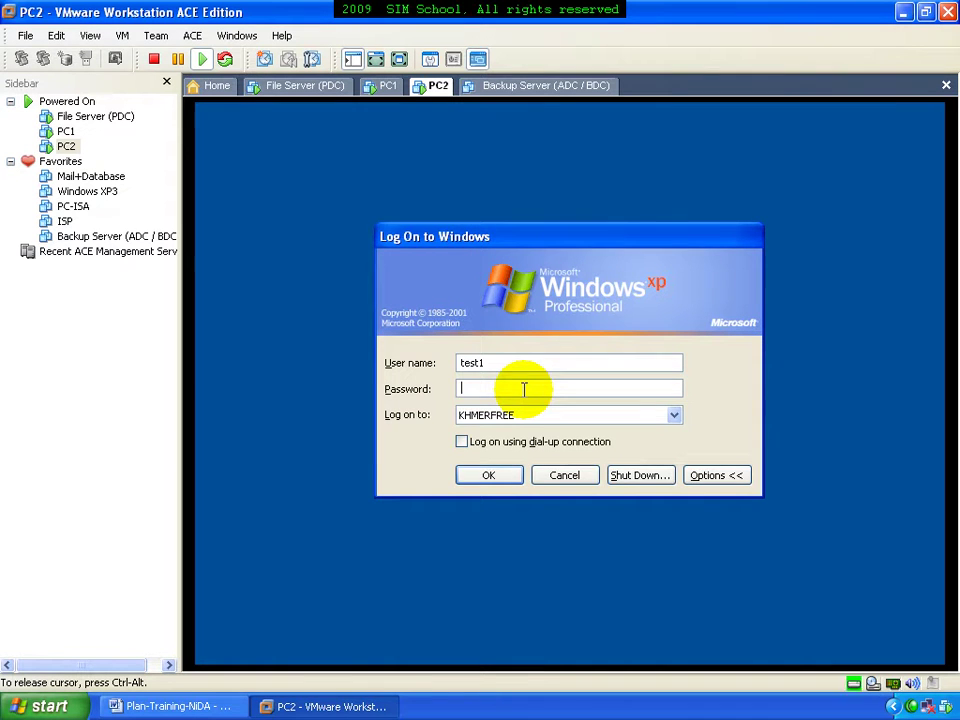
pyautogui.press('Return')
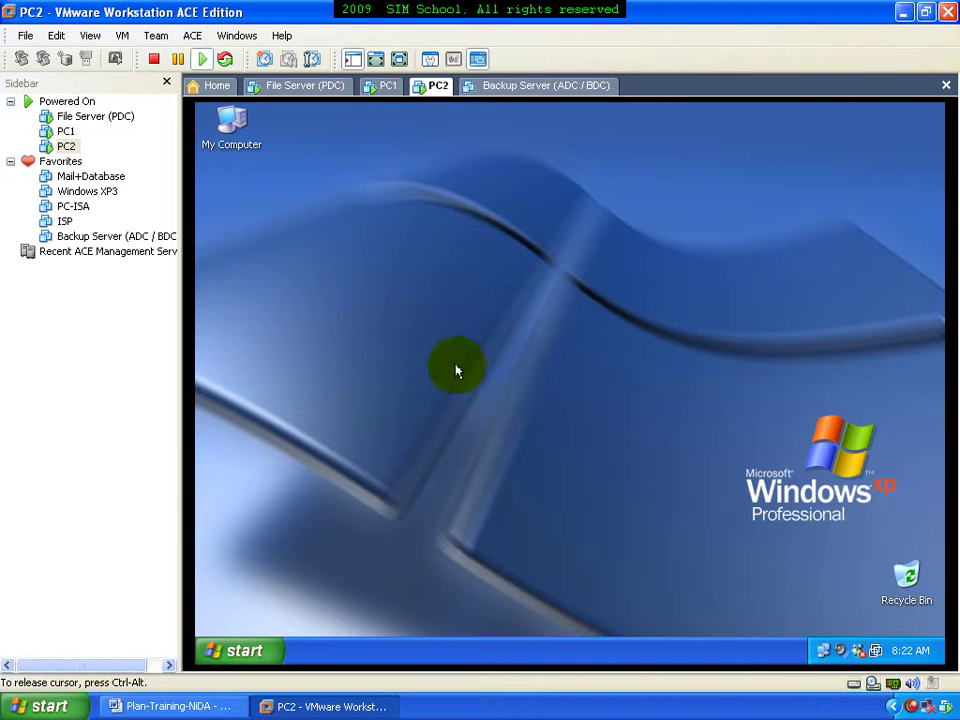
# Check the mapped M: and N: drives in My Computer and open the empty M: drive
pyautogui.doubleClick(245, 130)
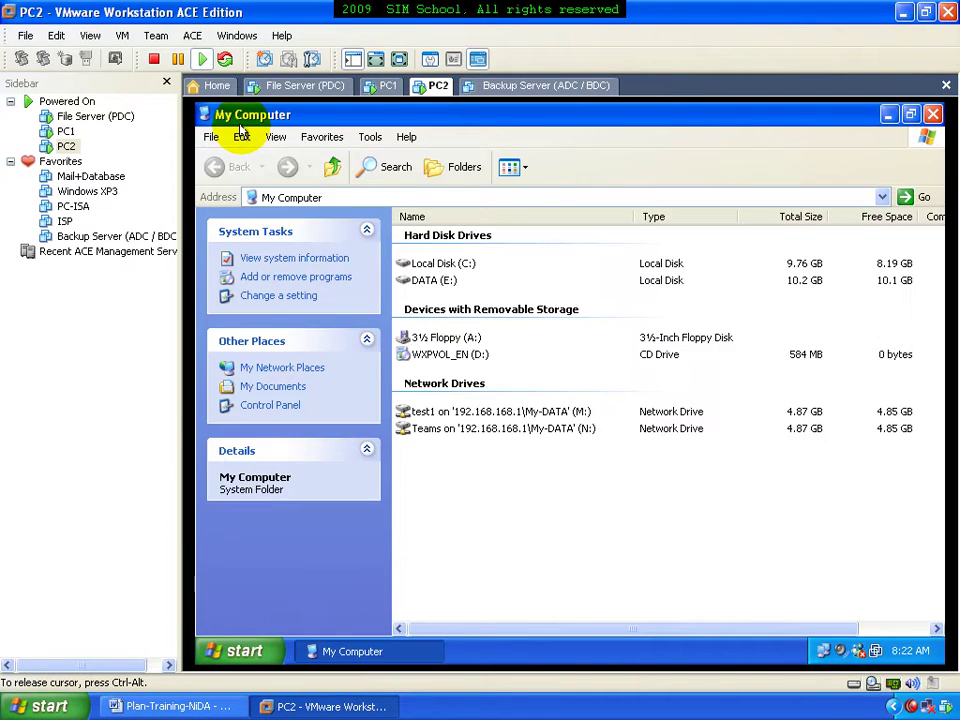
pyautogui.click(452, 411)
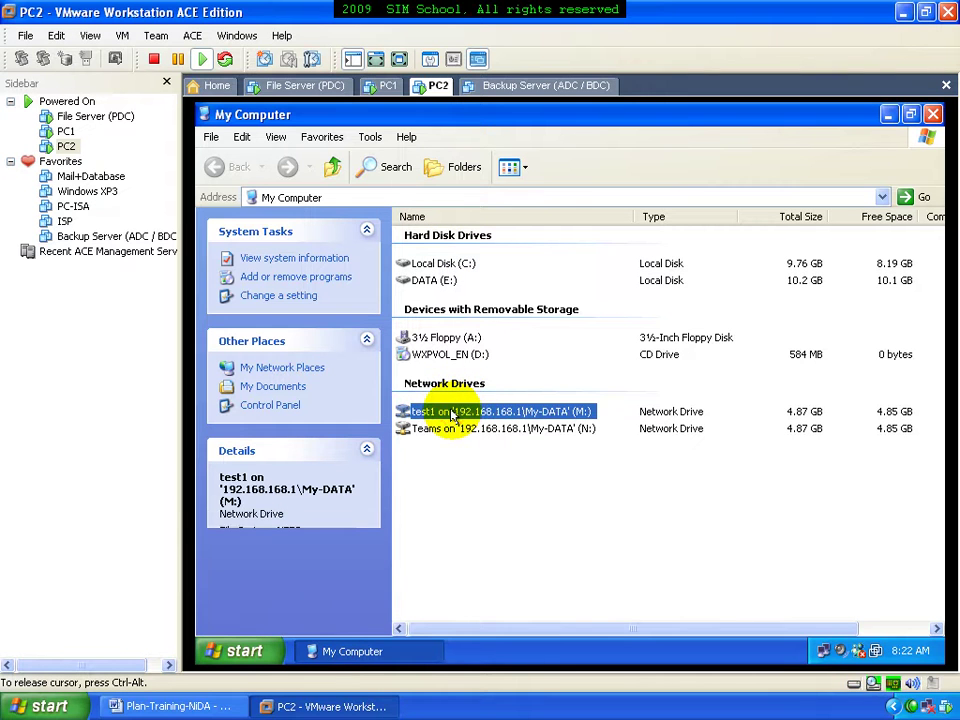
pyautogui.click(478, 430)
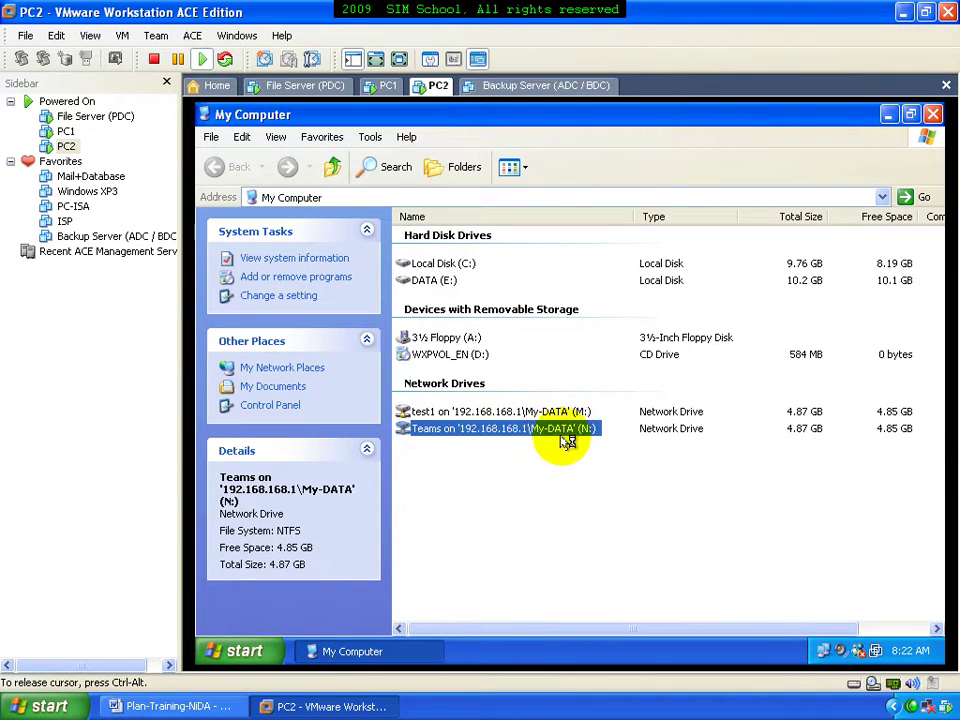
pyautogui.doubleClick(432, 281)
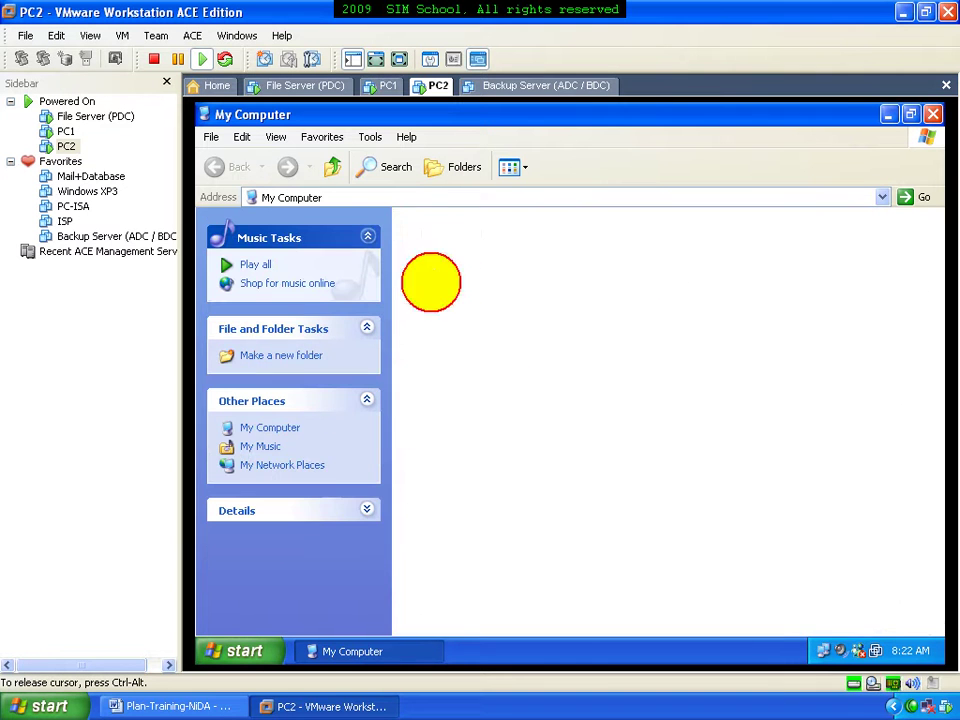
pyautogui.click(332, 168)
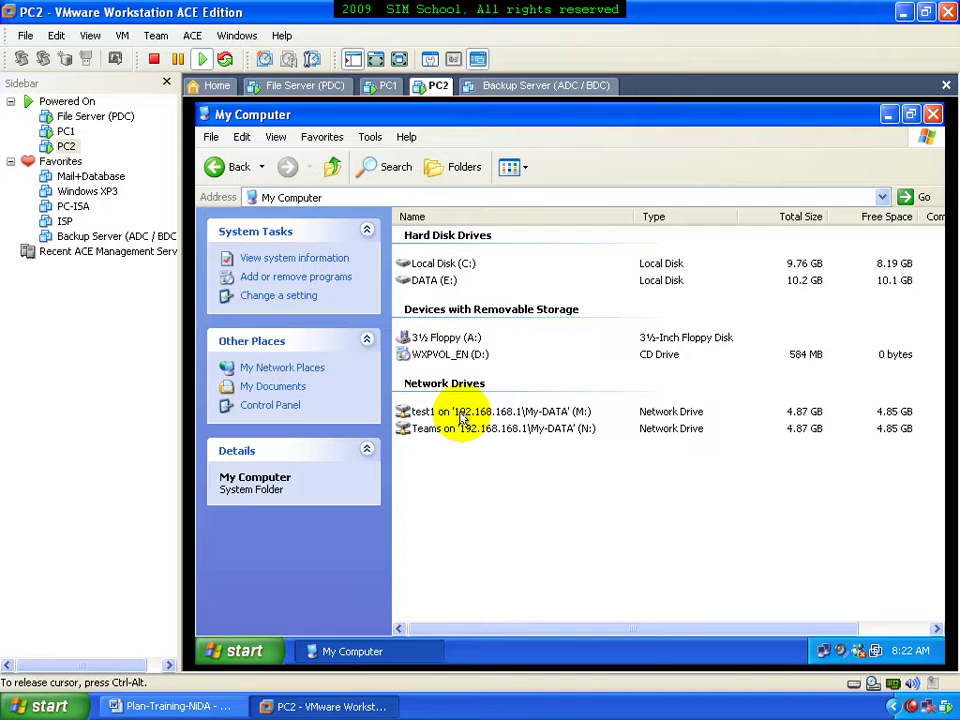
pyautogui.doubleClick(461, 416)
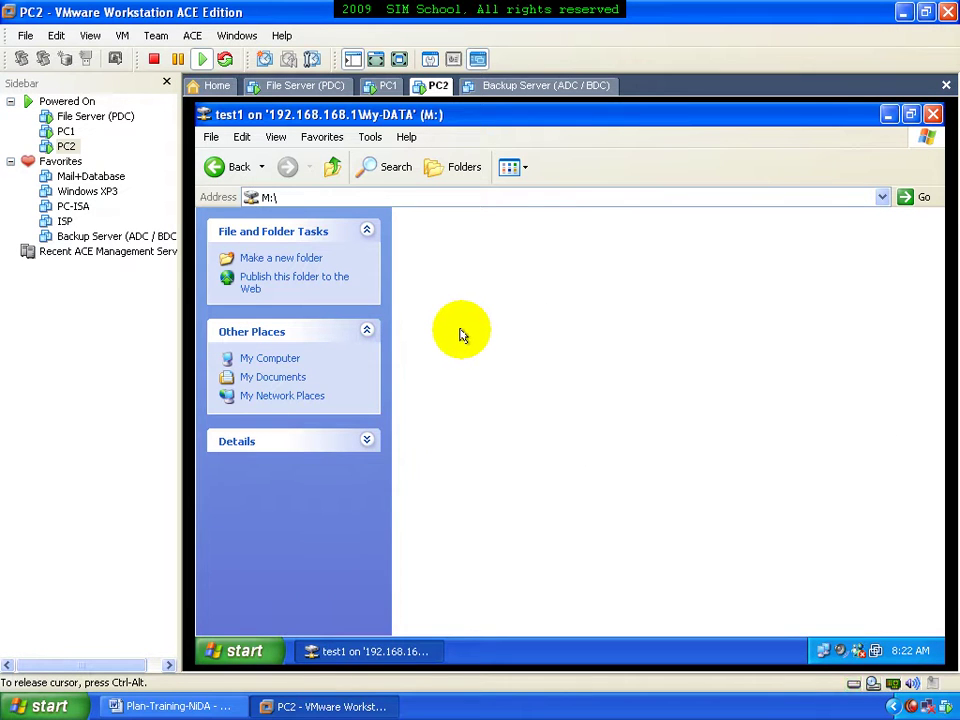
# On M:, create a WordPad document named 1 and a Wave Sound file named 2
pyautogui.rightClick(468, 337)
pyautogui.moveTo(525, 447)
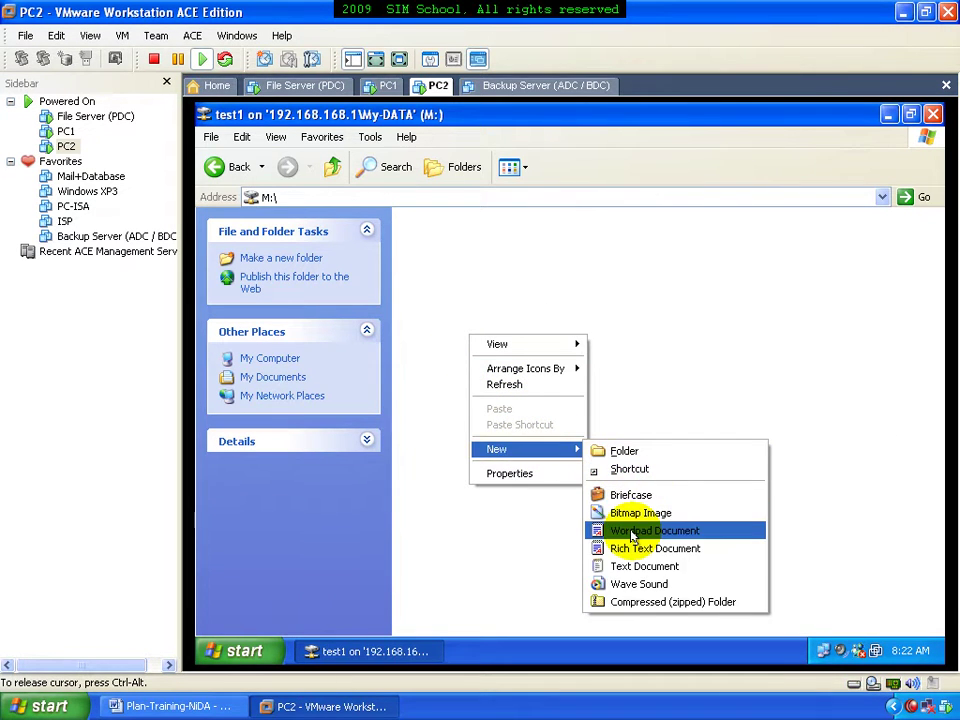
pyautogui.click(633, 531)
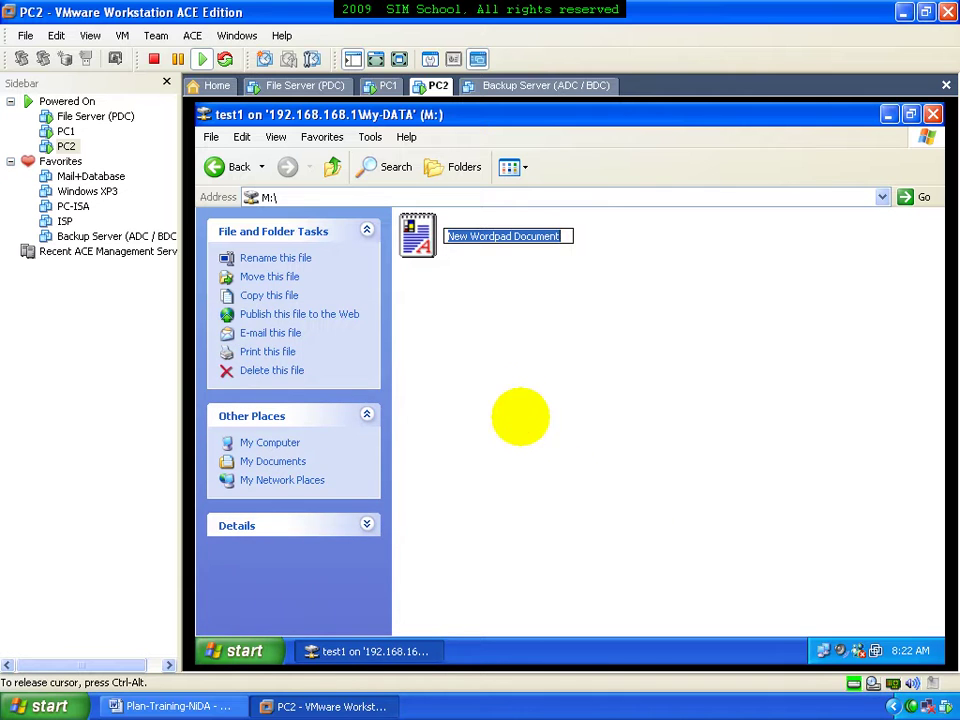
pyautogui.write('1')
pyautogui.rightClick(503, 375)
pyautogui.moveTo(646, 506)
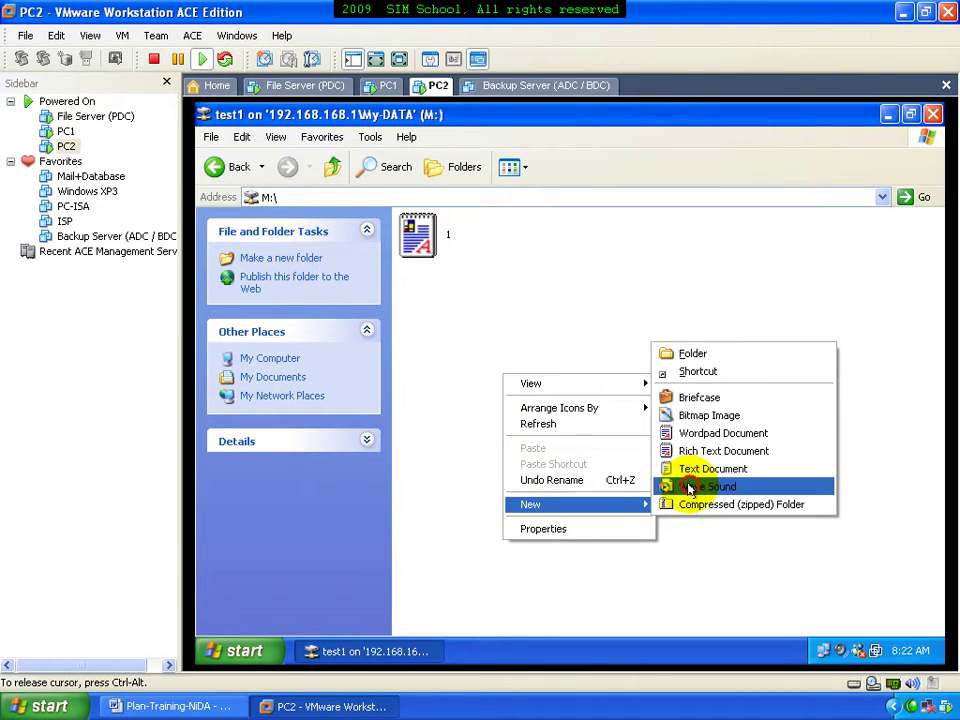
pyautogui.click(689, 487)
pyautogui.write('2')
pyautogui.click(551, 407)
# Add a text document named 4, a Rich Text Document named 3, and another WordPad file named 3
pyautogui.rightClick(555, 411)
pyautogui.moveTo(604, 541)
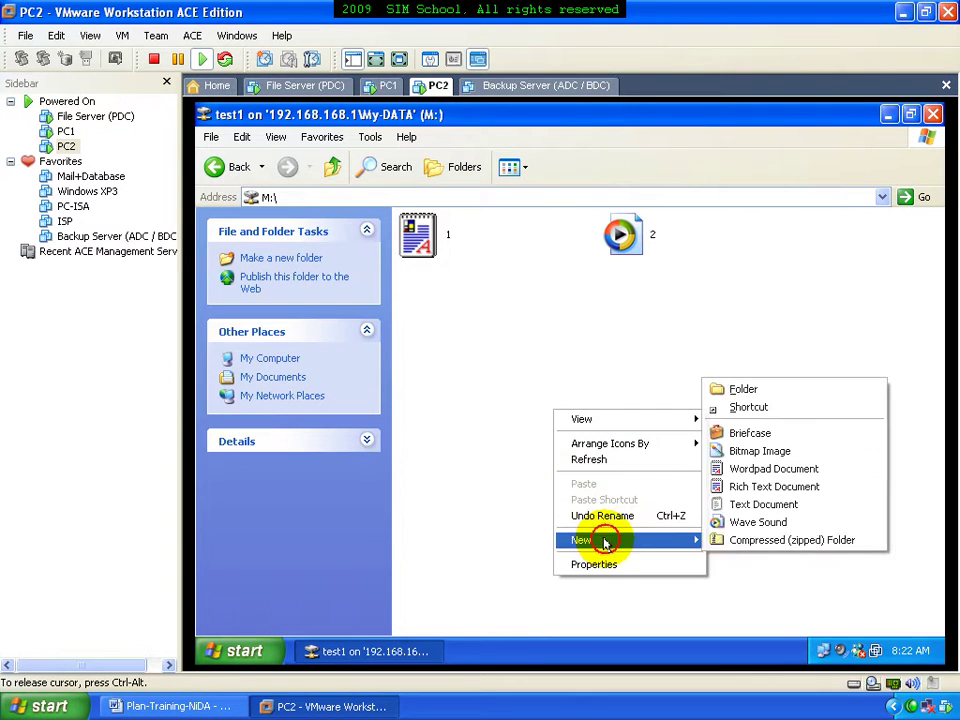
pyautogui.click(775, 504)
pyautogui.write('4')
pyautogui.click(557, 419)
pyautogui.rightClick(558, 419)
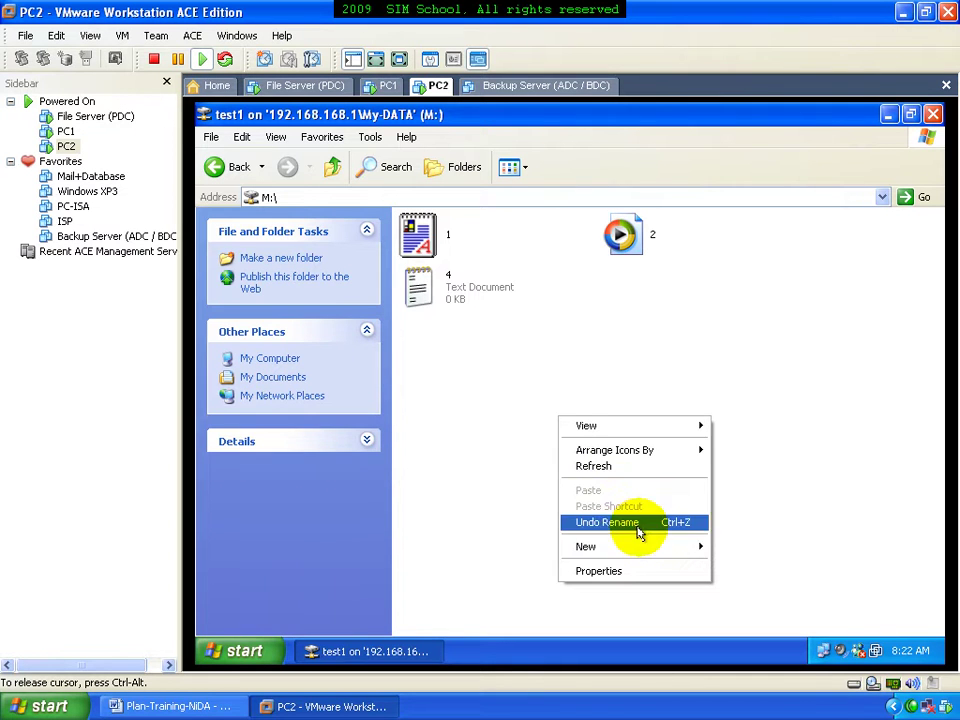
pyautogui.moveTo(639, 540)
pyautogui.click(750, 492)
pyautogui.write('3')
pyautogui.click(574, 414)
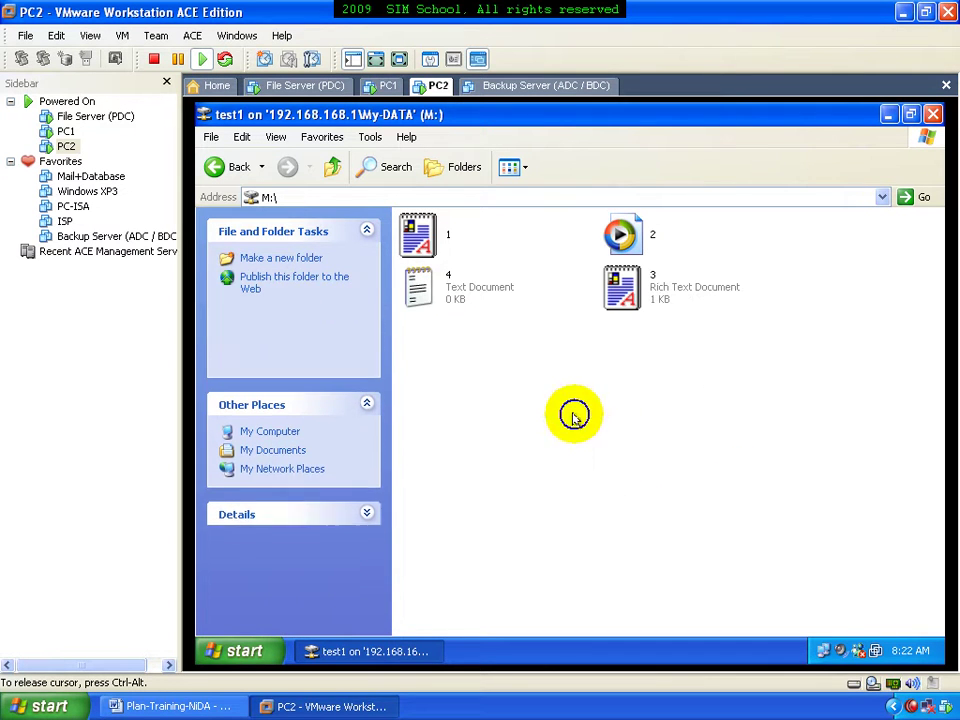
pyautogui.rightClick(576, 418)
pyautogui.moveTo(711, 549)
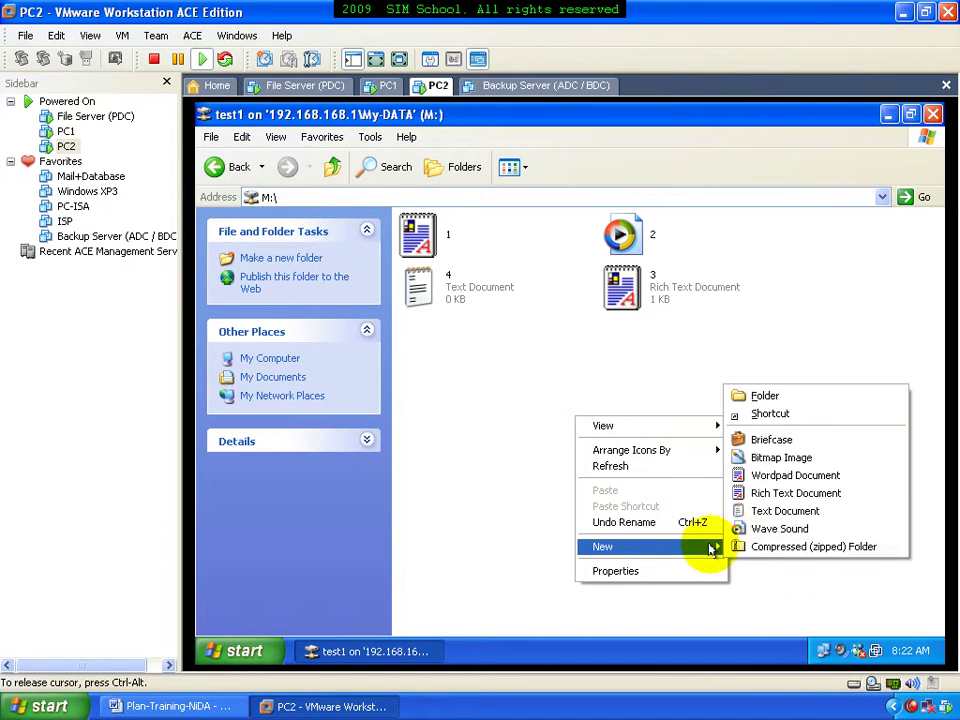
pyautogui.click(770, 476)
pyautogui.write('3')
pyautogui.click(596, 425)
# Create compressed zipped folders named 4 and 6, then close the M: drive window
pyautogui.rightClick(598, 426)
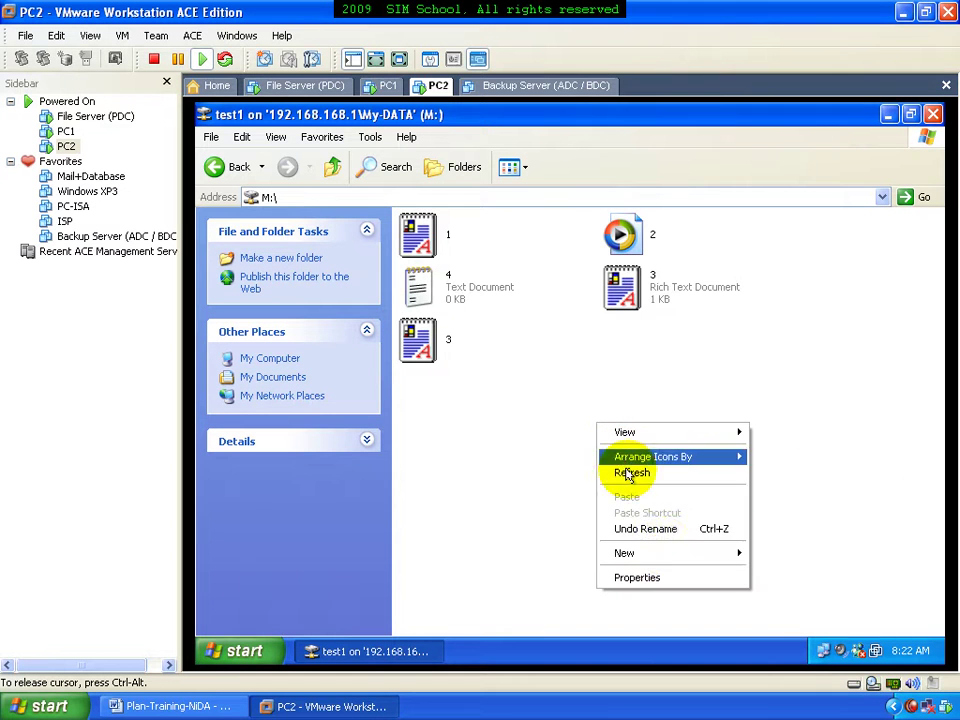
pyautogui.click(754, 553)
pyautogui.write('4')
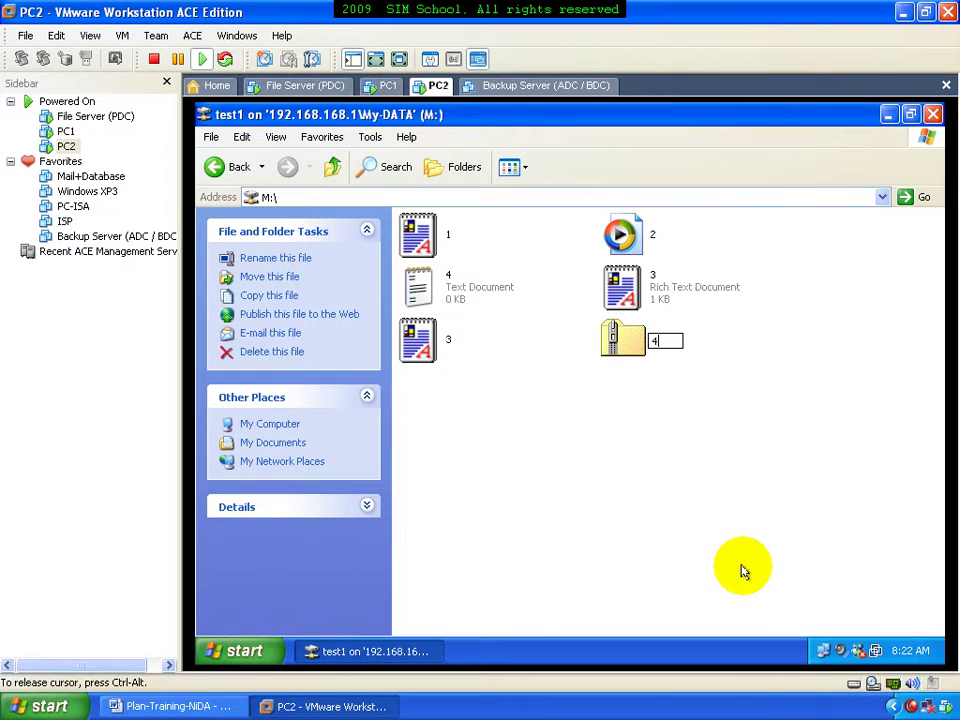
pyautogui.rightClick(606, 476)
pyautogui.moveTo(752, 608)
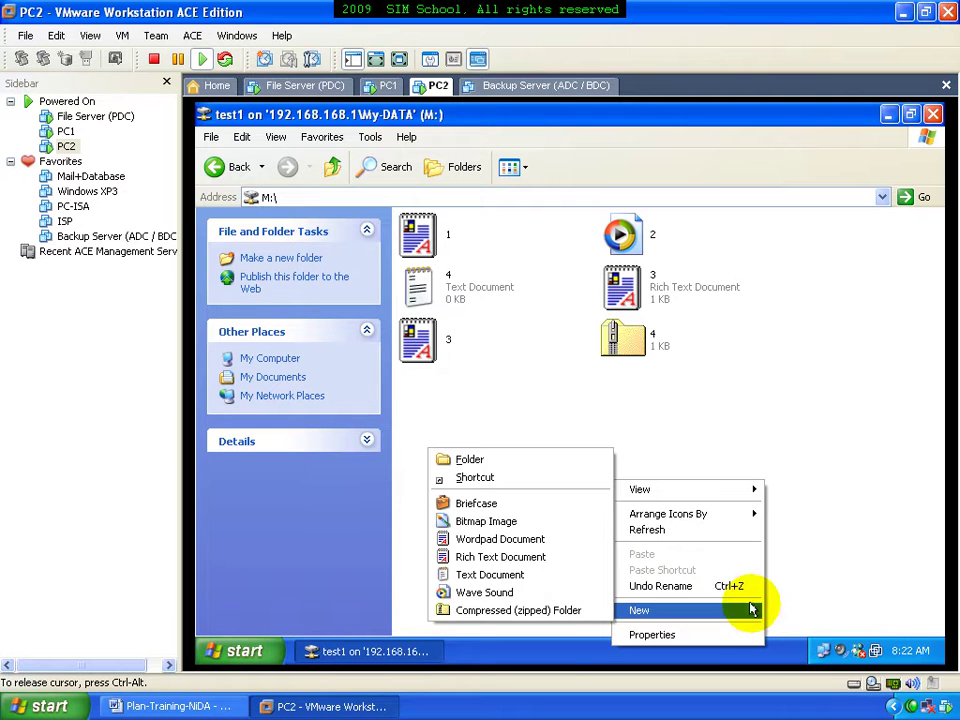
pyautogui.click(531, 608)
pyautogui.write('6')
pyautogui.click(519, 572)
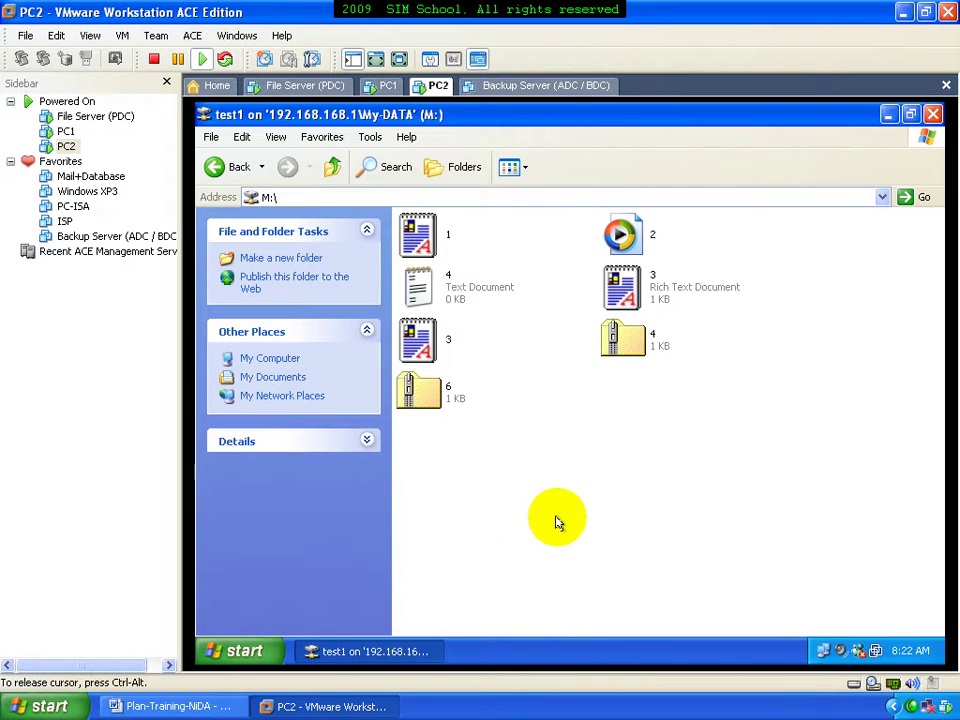
pyautogui.click(930, 117)
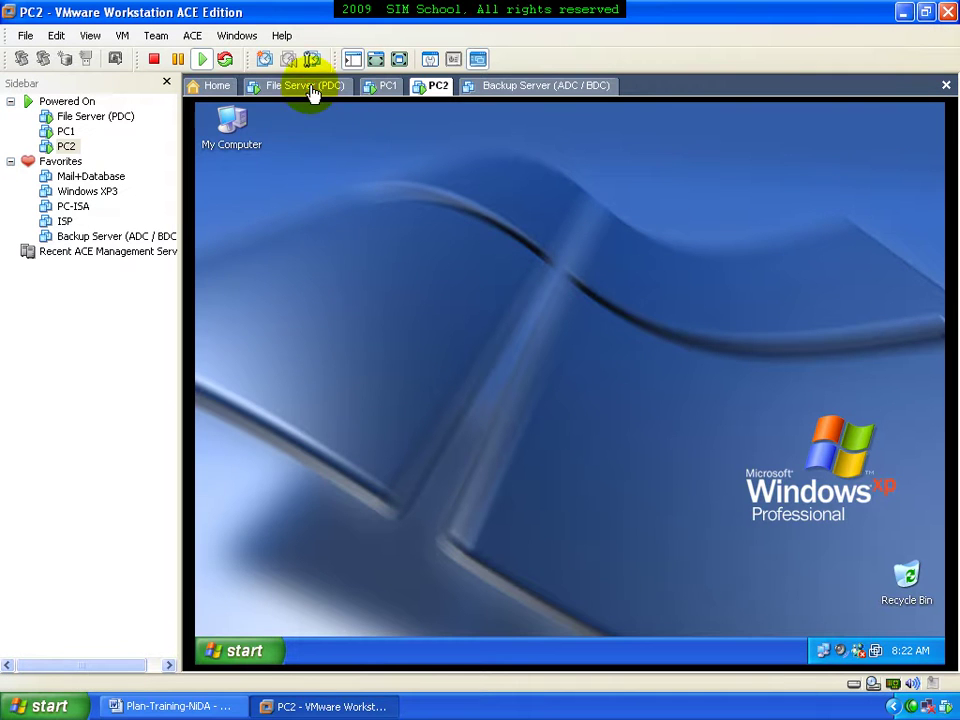
# On the File Server, close the old window, then browse E:\My-DATA\test1 to view PC2's seven files, then close it
pyautogui.click(313, 88)
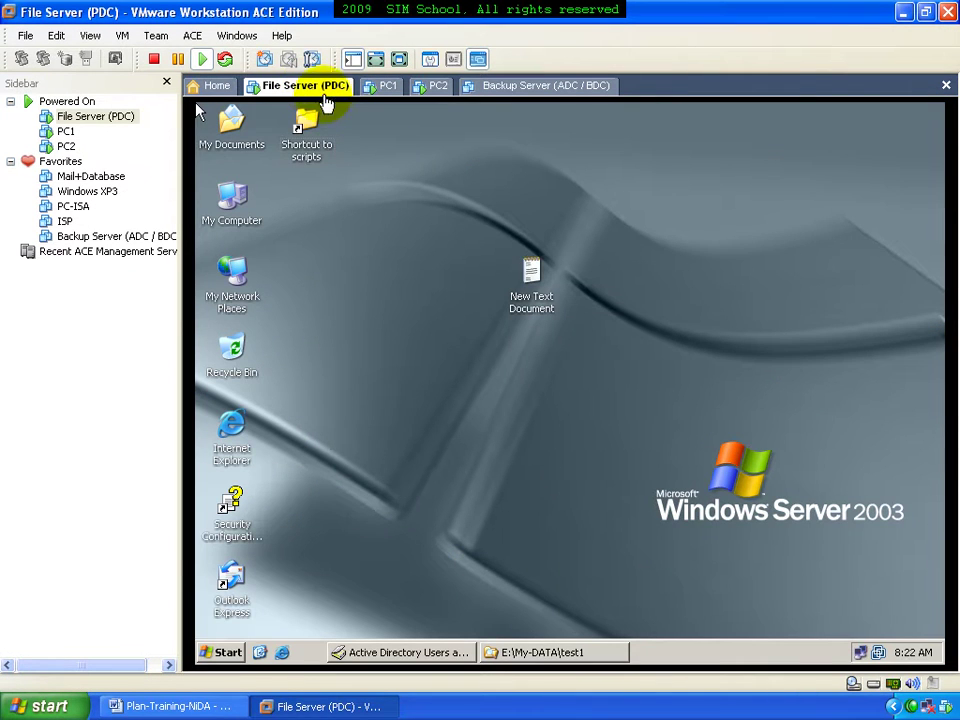
pyautogui.rightClick(533, 660)
pyautogui.click(531, 644)
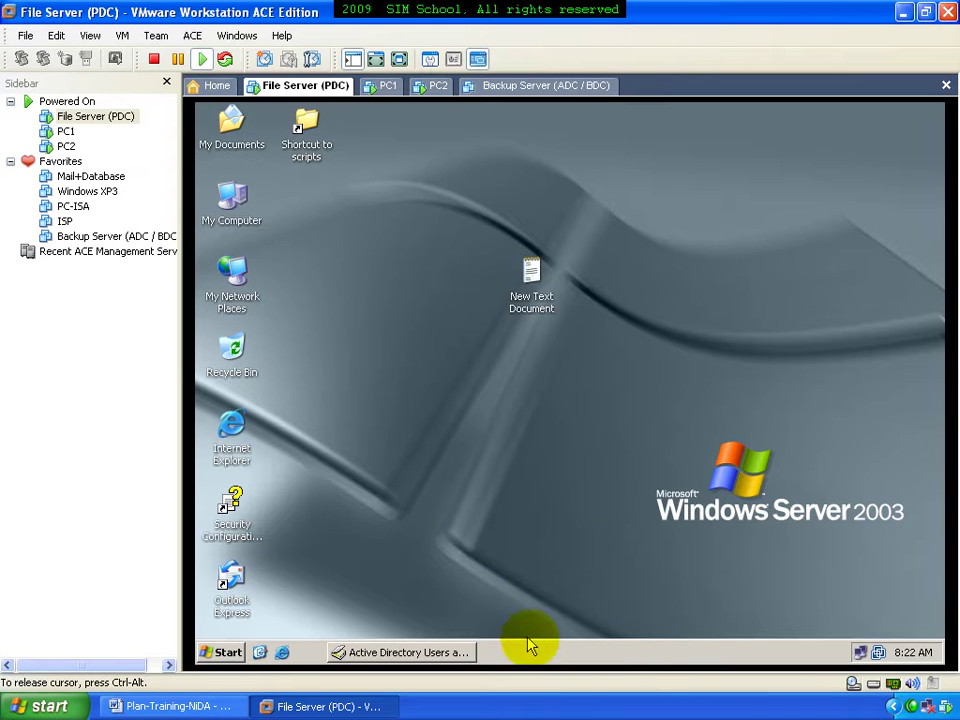
pyautogui.rightClick(252, 205)
pyautogui.click(266, 210)
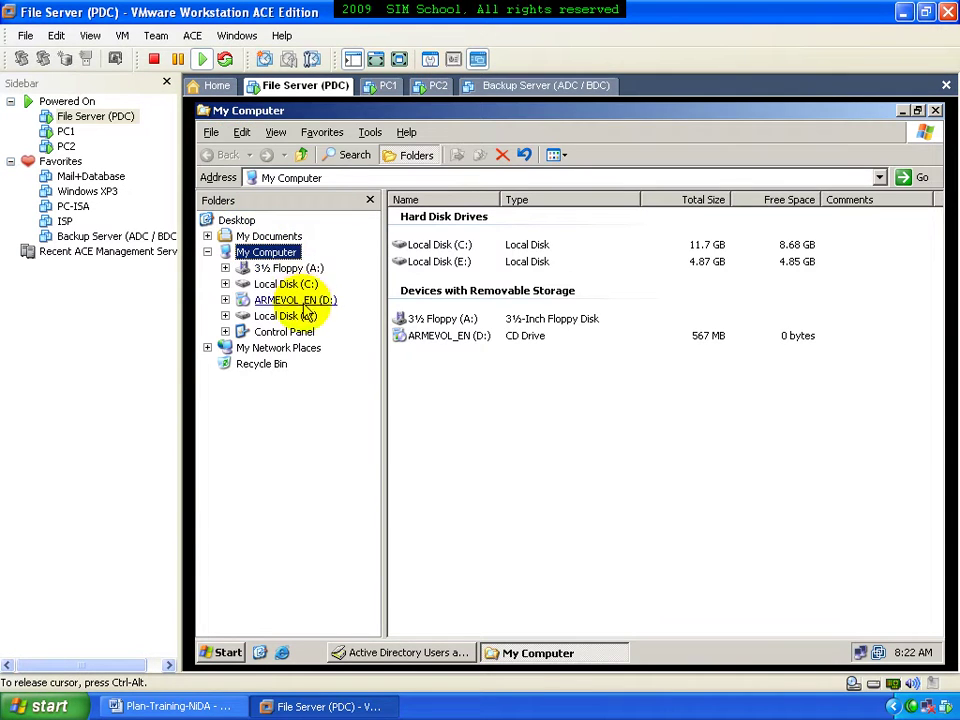
pyautogui.click(278, 316)
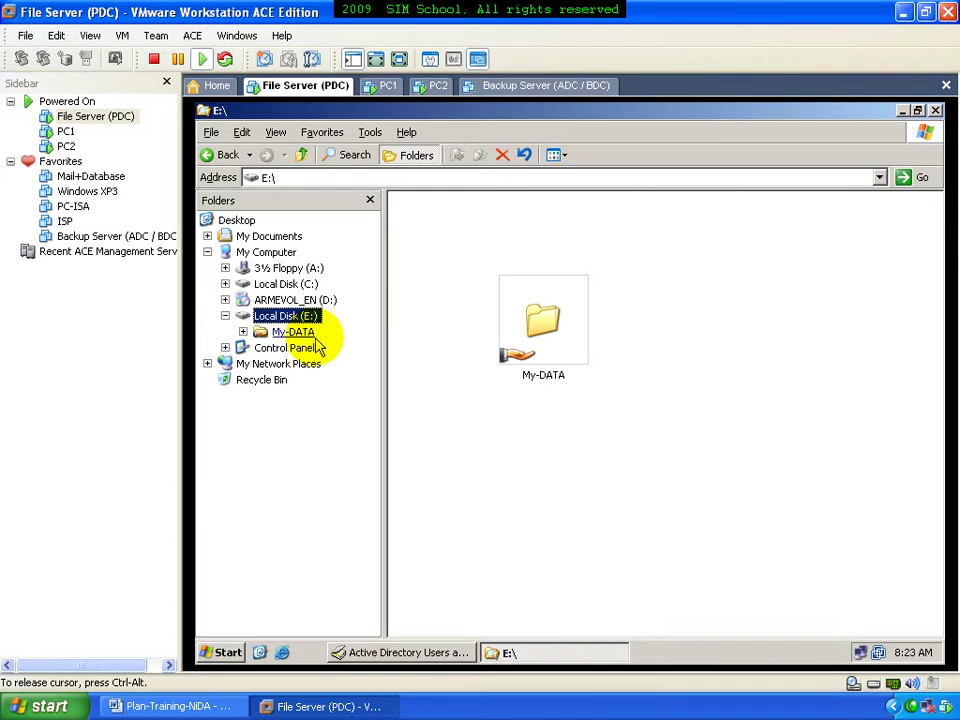
pyautogui.click(295, 332)
pyautogui.click(298, 364)
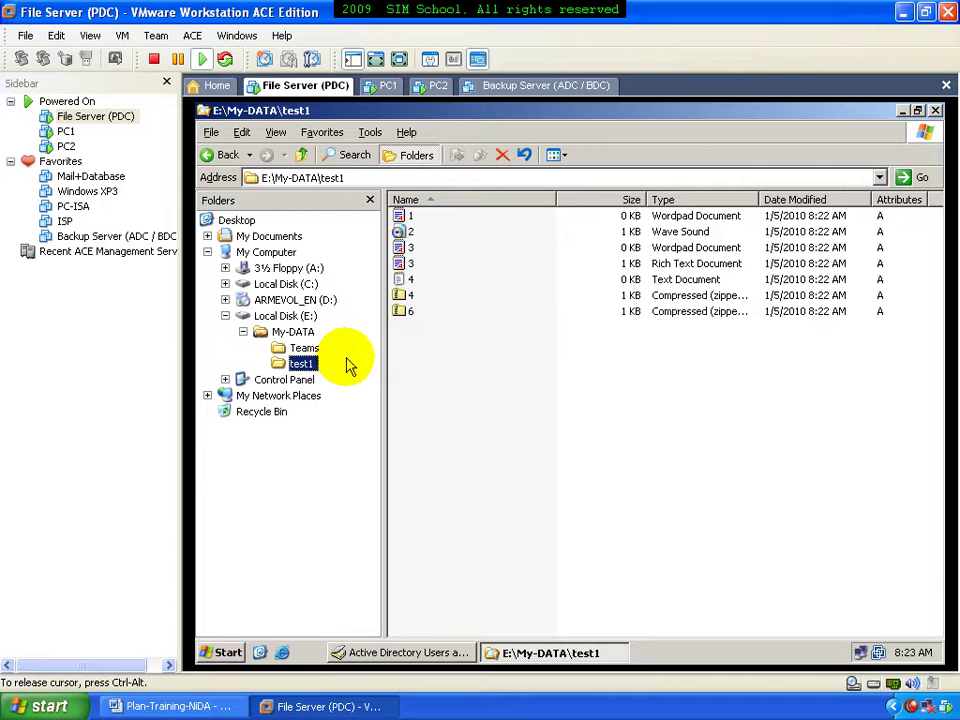
pyautogui.click(934, 111)
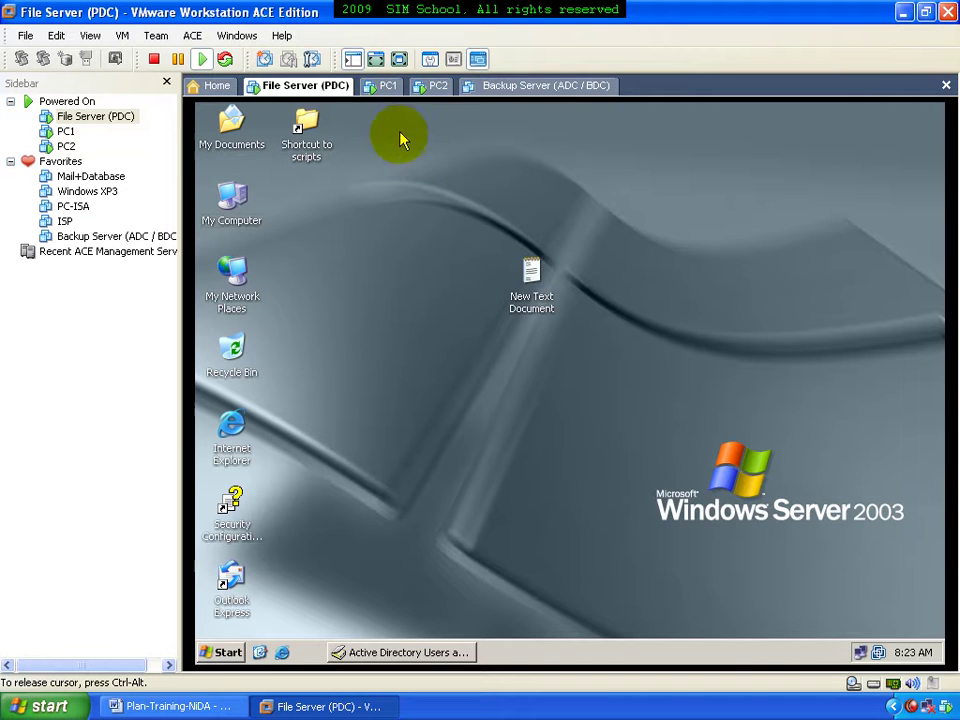
# Check test2's Profile tab, then copy test1's home folder path \\192.168.168.1\My-DATA\test1
pyautogui.click(420, 652)
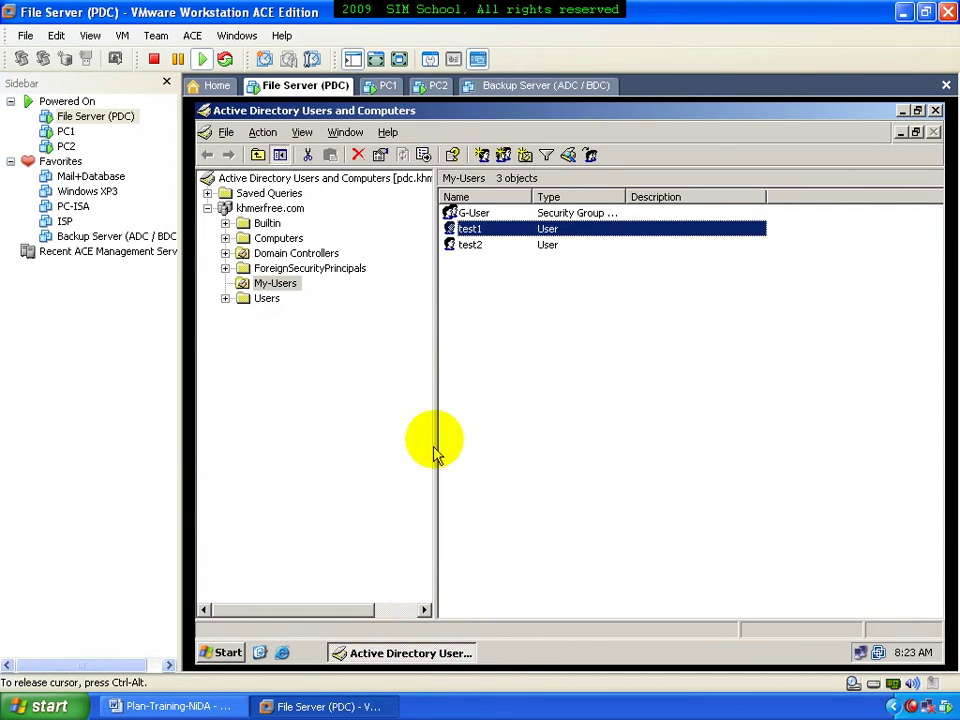
pyautogui.click(488, 252)
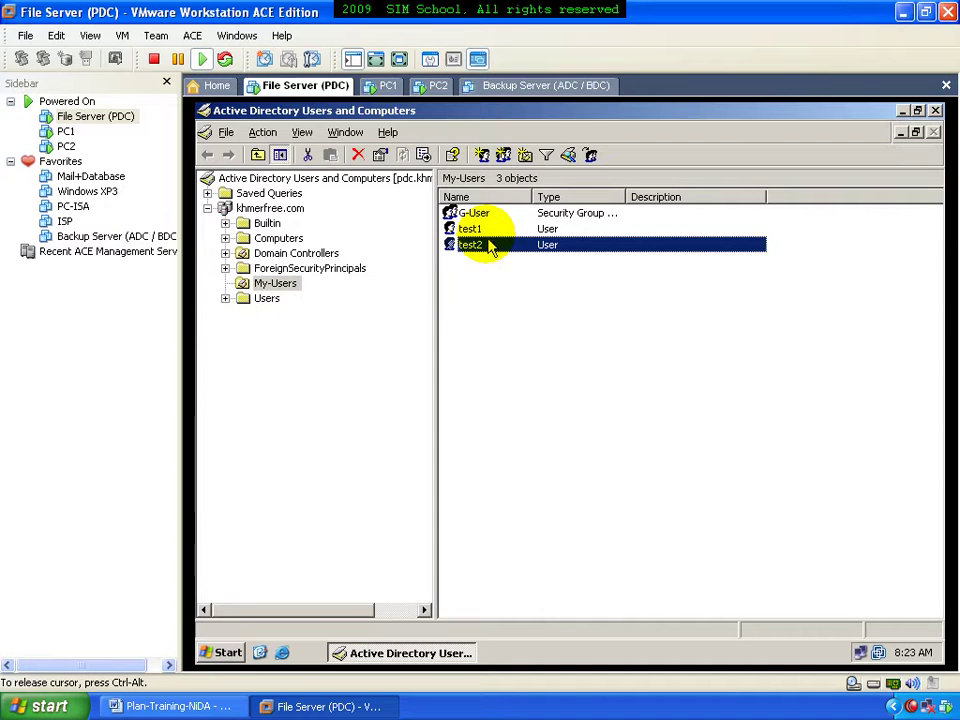
pyautogui.click(580, 215)
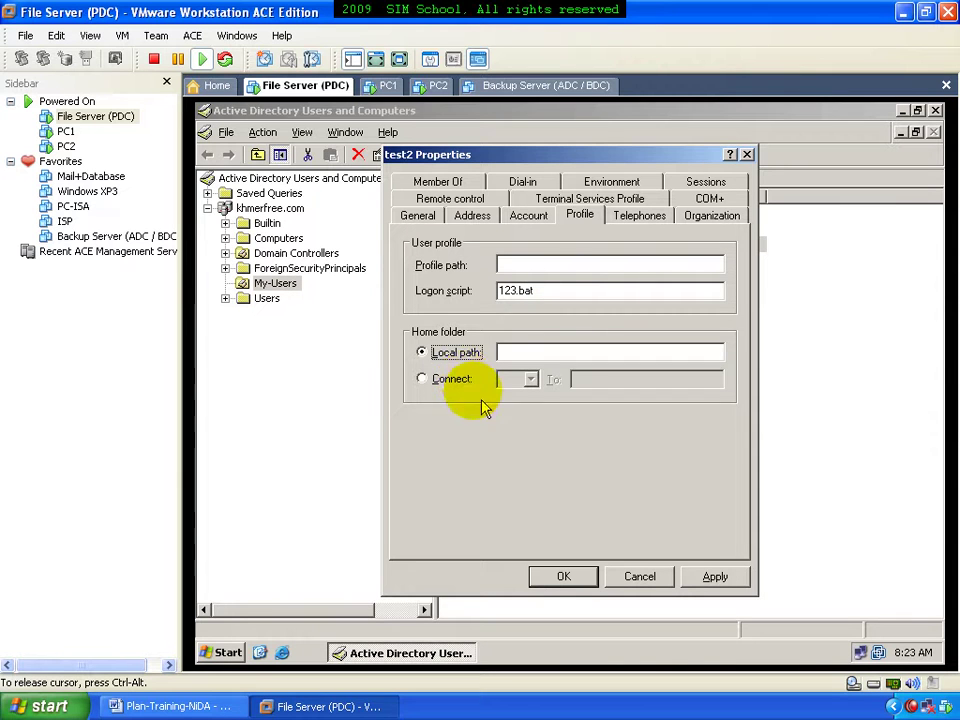
pyautogui.click(572, 575)
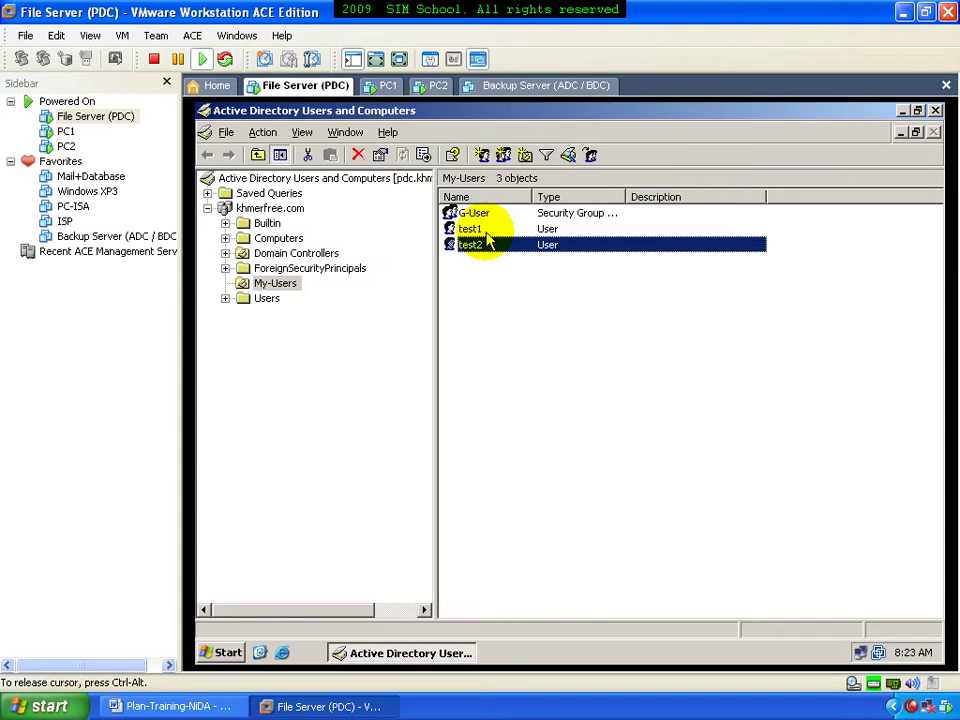
pyautogui.doubleClick(486, 232)
pyautogui.click(580, 215)
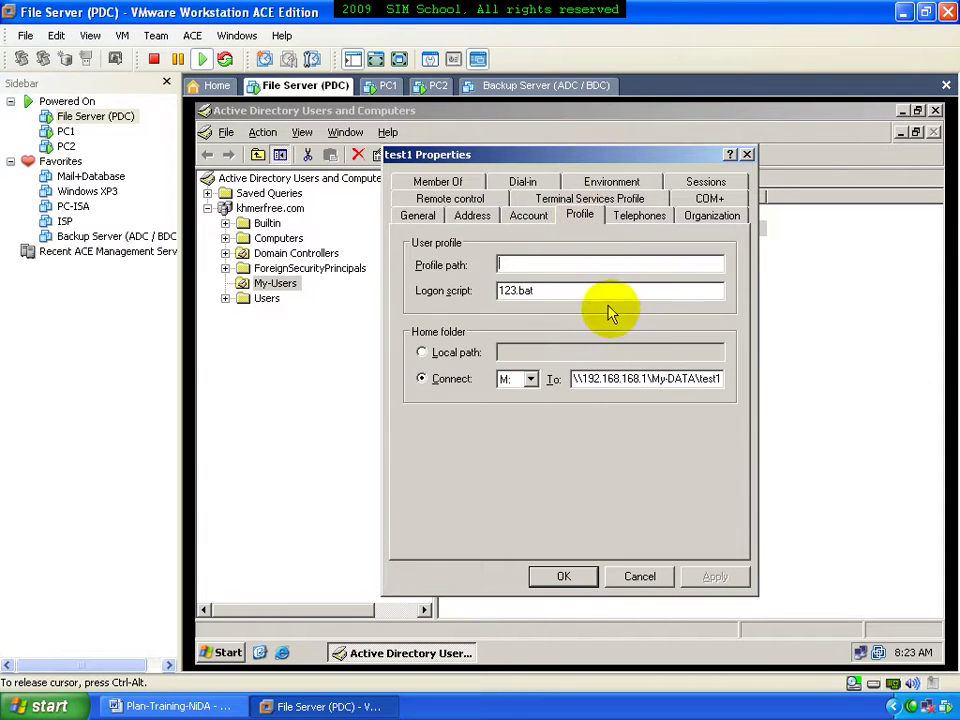
pyautogui.doubleClick(640, 378)
pyautogui.rightClick(636, 380)
pyautogui.click(655, 430)
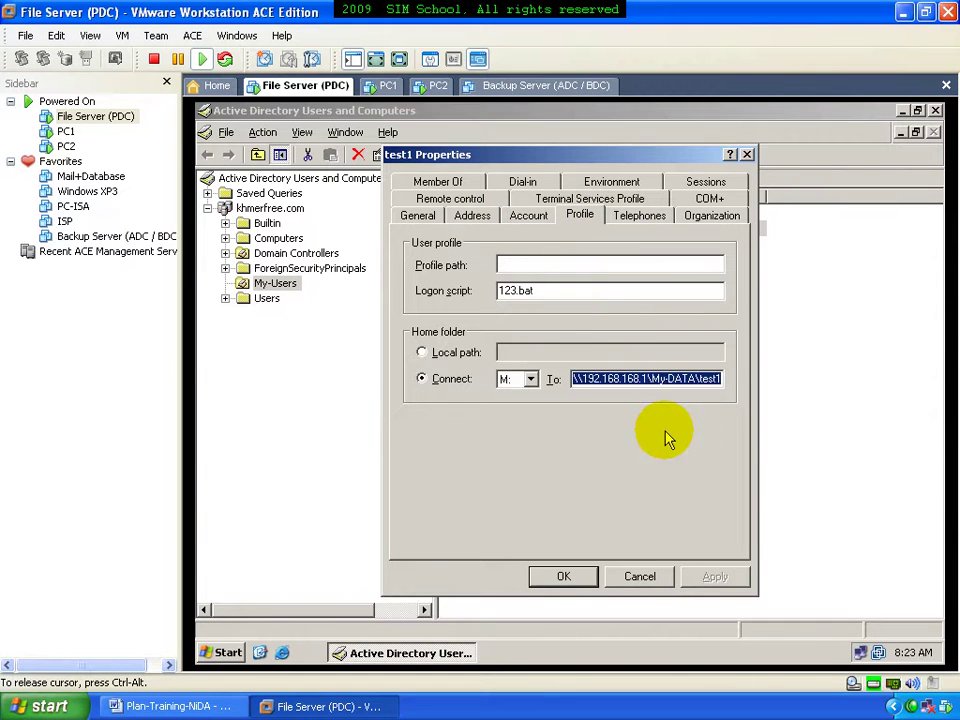
pyautogui.press('Return')
# In test2's Profile, connect M: to the pasted path changed to \\192.168.168.1\My-DATA\test2, and click OK
pyautogui.doubleClick(490, 246)
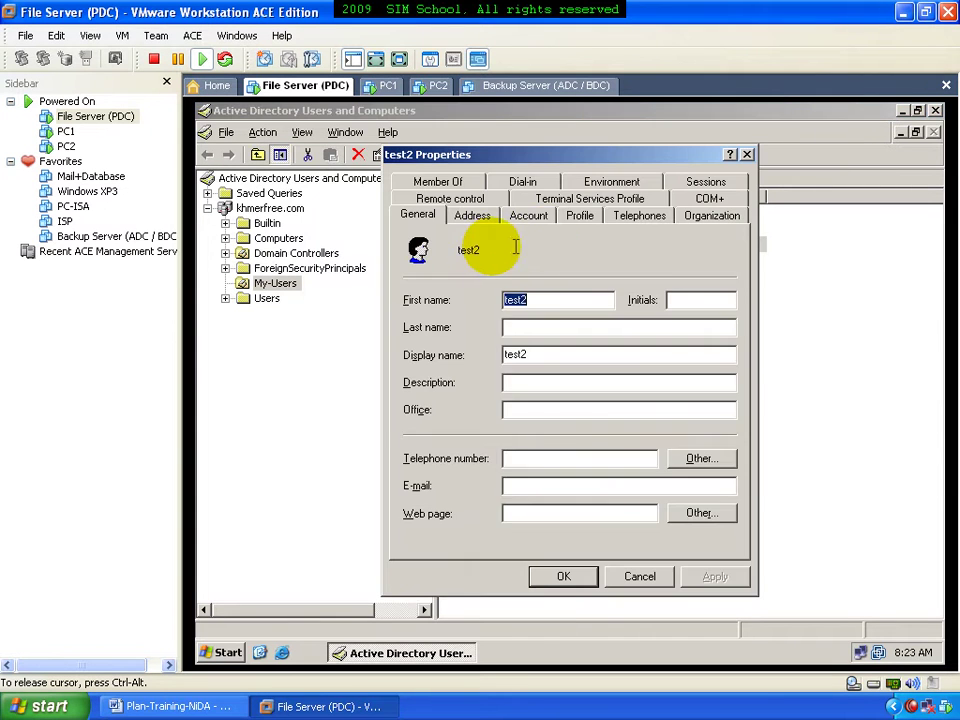
pyautogui.click(580, 215)
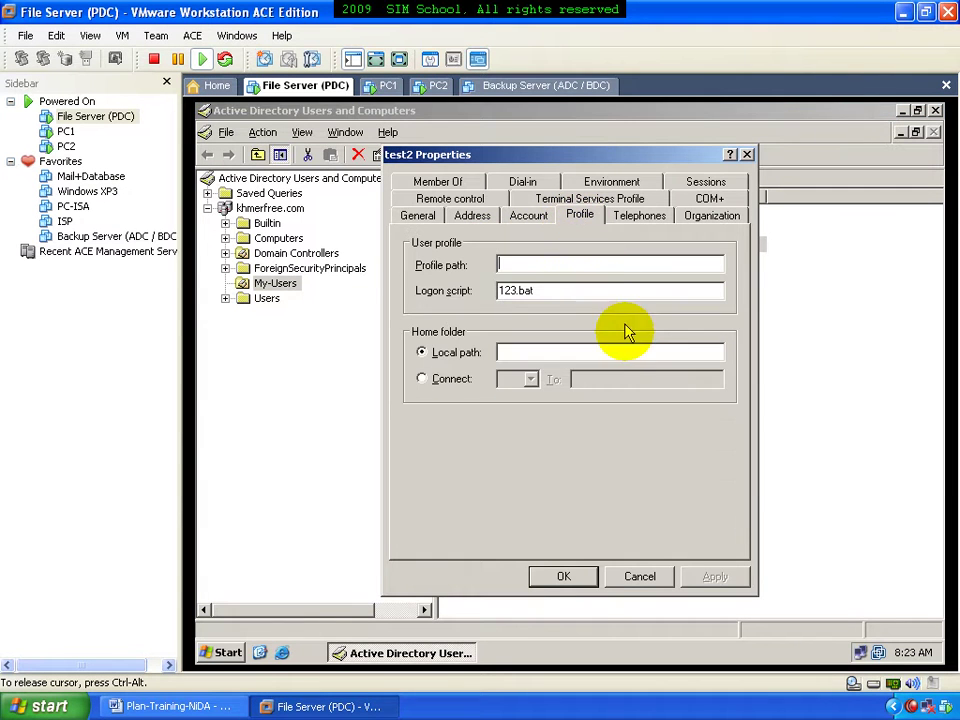
pyautogui.click(463, 378)
pyautogui.click(526, 383)
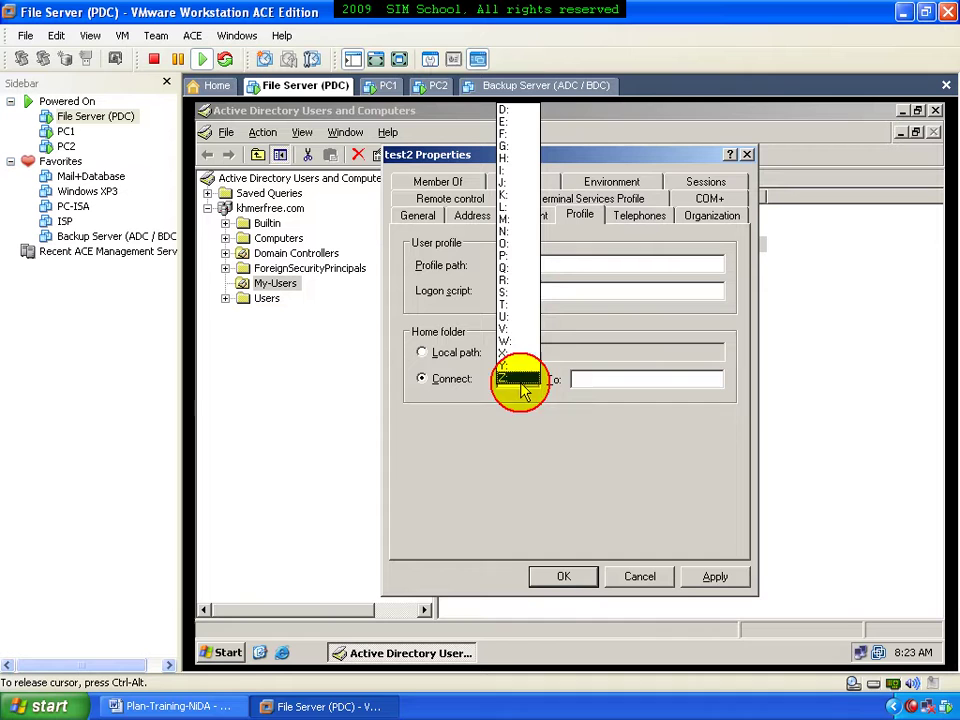
pyautogui.click(515, 222)
pyautogui.rightClick(574, 380)
pyautogui.click(604, 446)
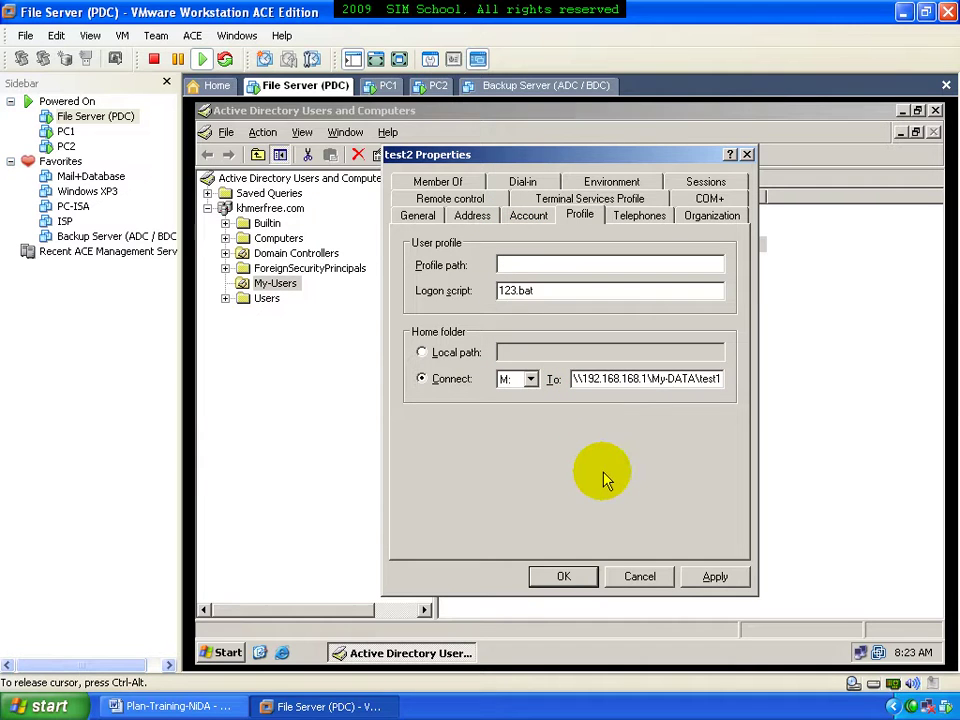
pyautogui.press('BackSpace')
pyautogui.write('2')
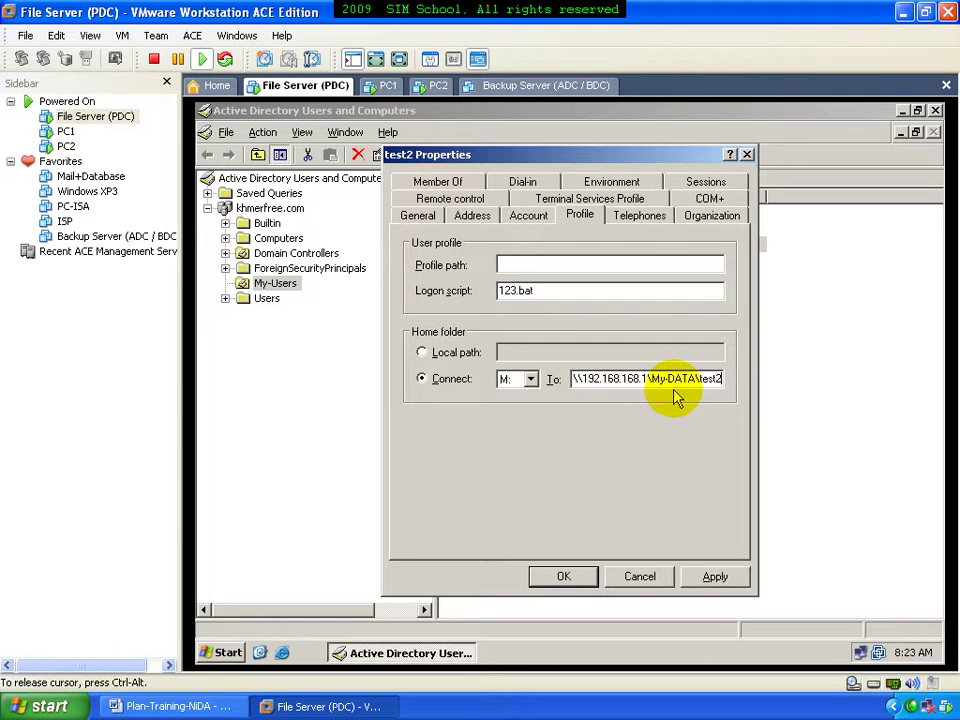
pyautogui.click(578, 578)
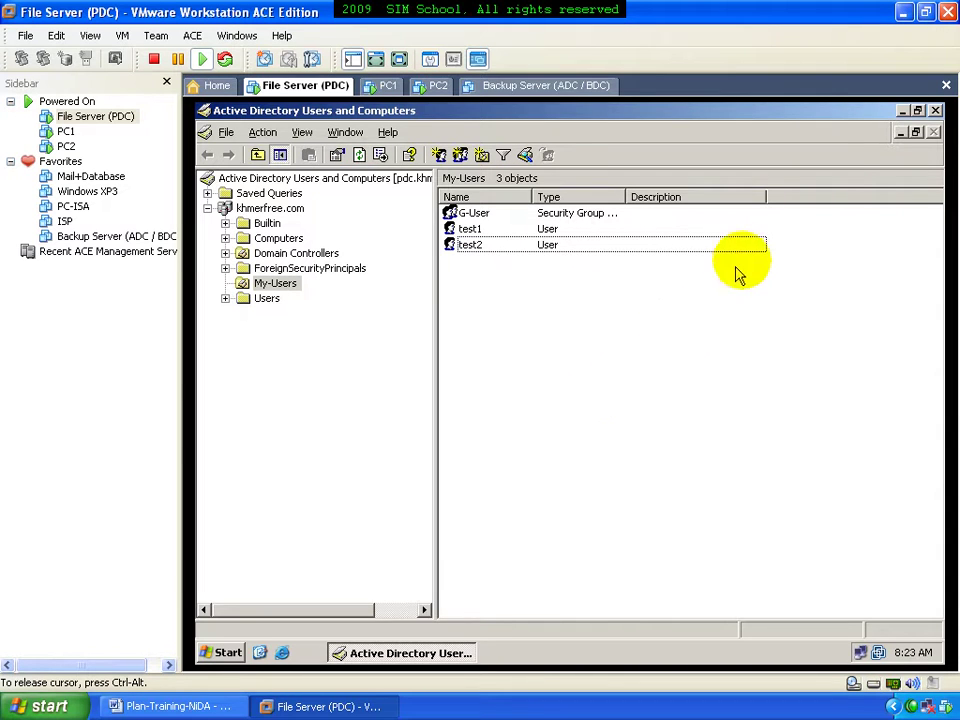
# On PC1, choose the KHMERFREE domain at the logon screen and sign in as test2 with its password
pyautogui.click(390, 88)
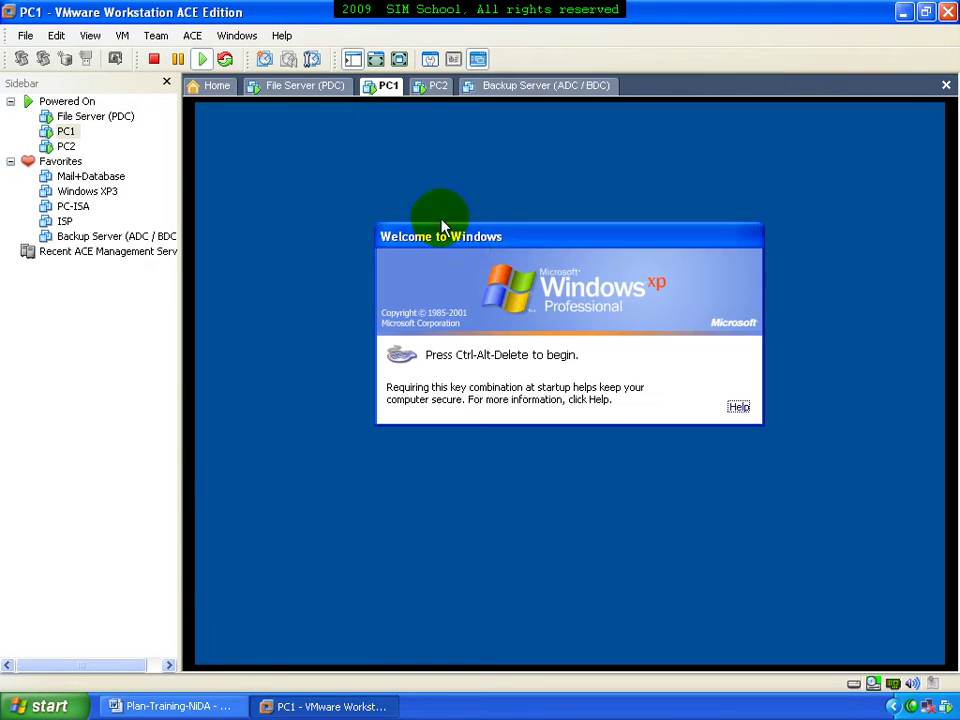
pyautogui.hotkey('ctrl', 'alt', 'Delete')
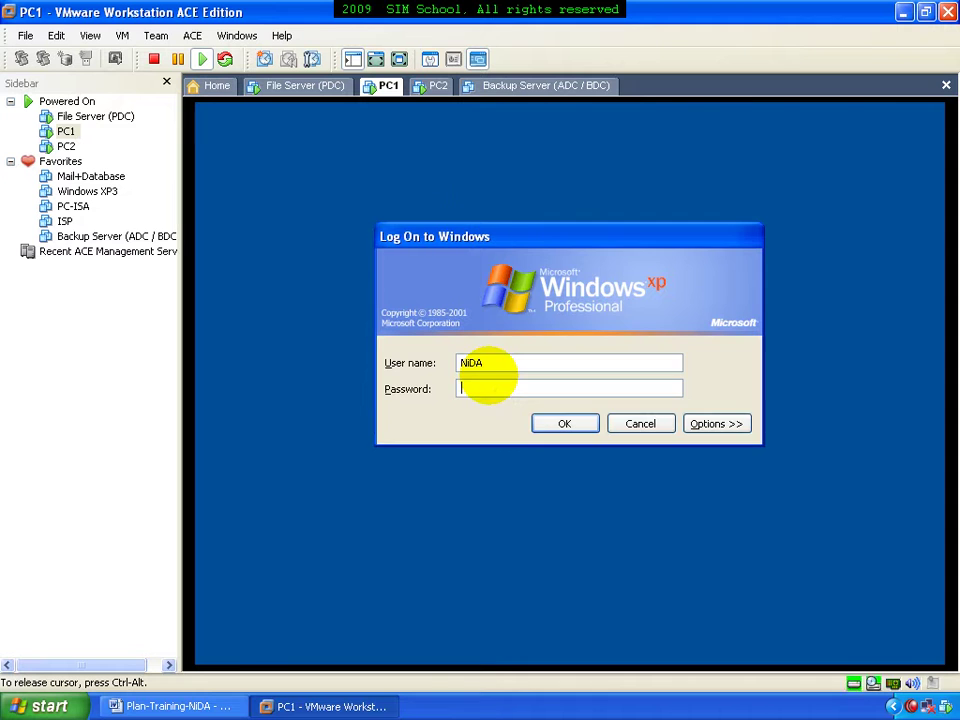
pyautogui.click(694, 424)
pyautogui.click(675, 415)
pyautogui.click(598, 432)
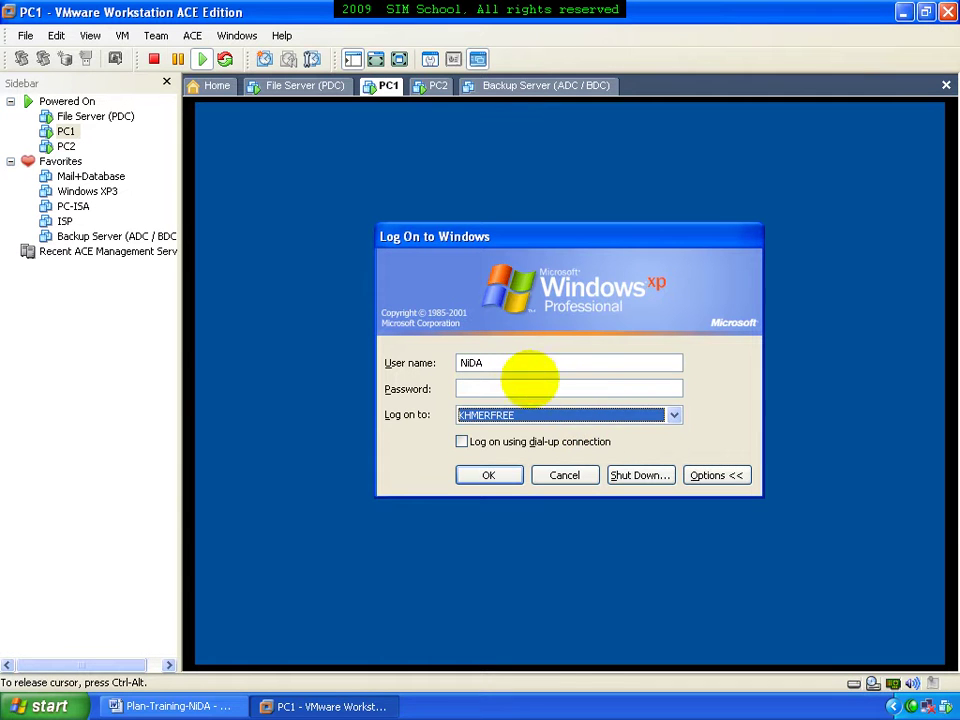
pyautogui.doubleClick(518, 363)
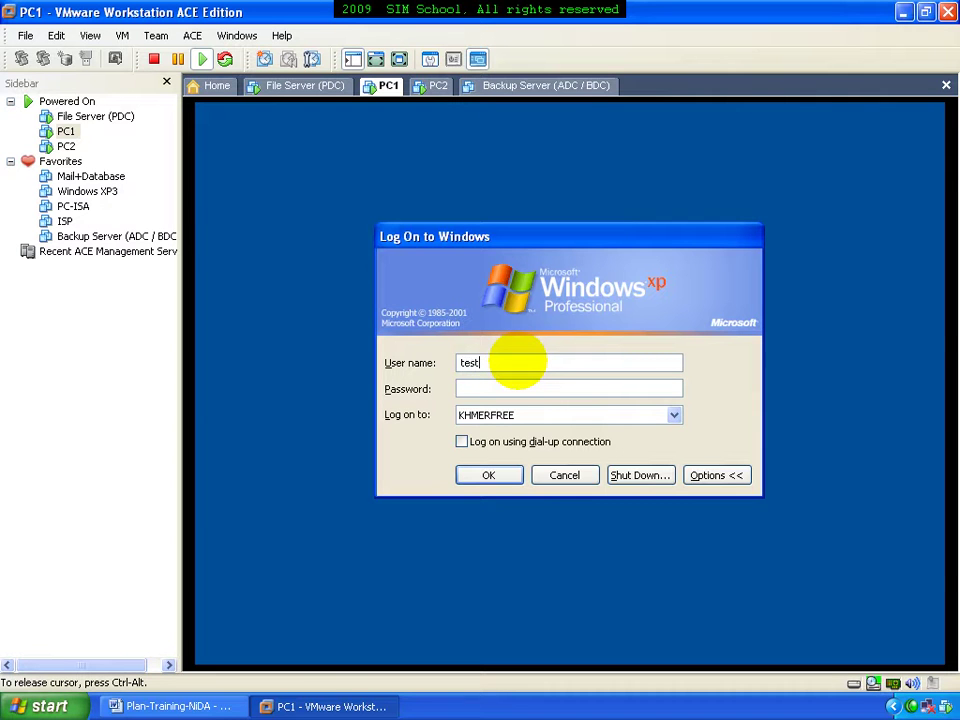
pyautogui.press('Return')
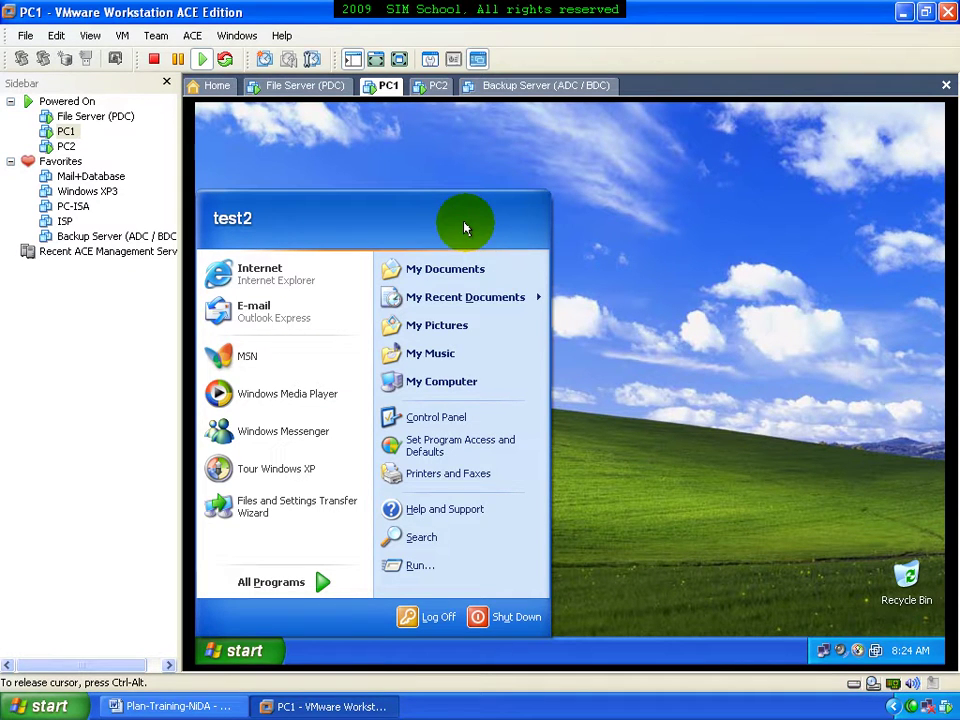
# Show My Computer on PC1's desktop, open it, and switch to Details view with widened Name and Type columns
pyautogui.rightClick(489, 384)
pyautogui.click(546, 505)
pyautogui.click(579, 501)
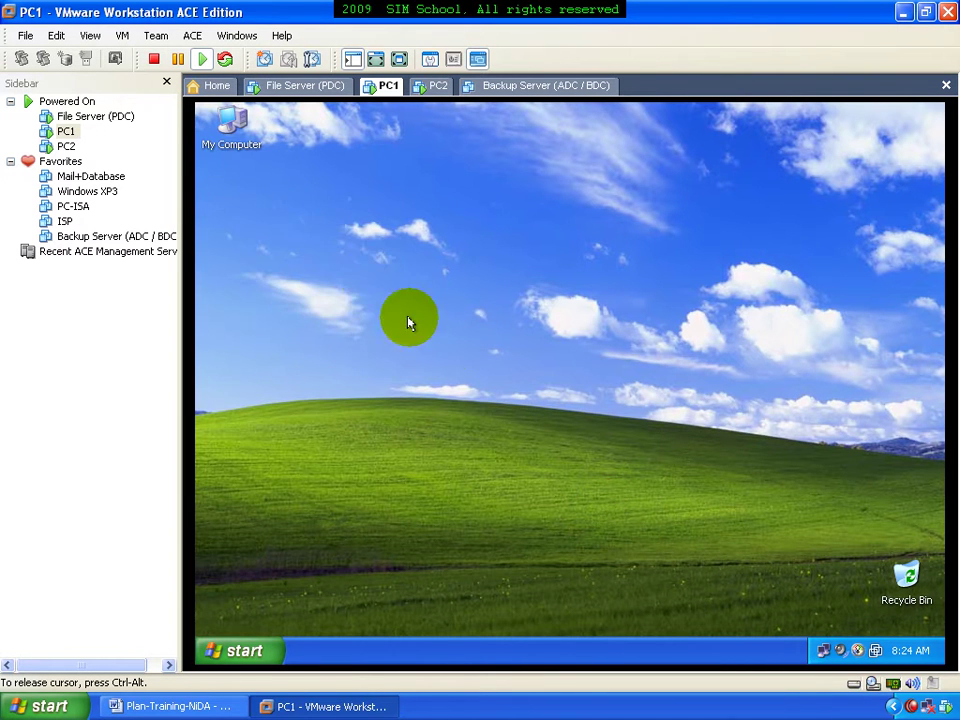
pyautogui.rightClick(224, 153)
pyautogui.click(343, 184)
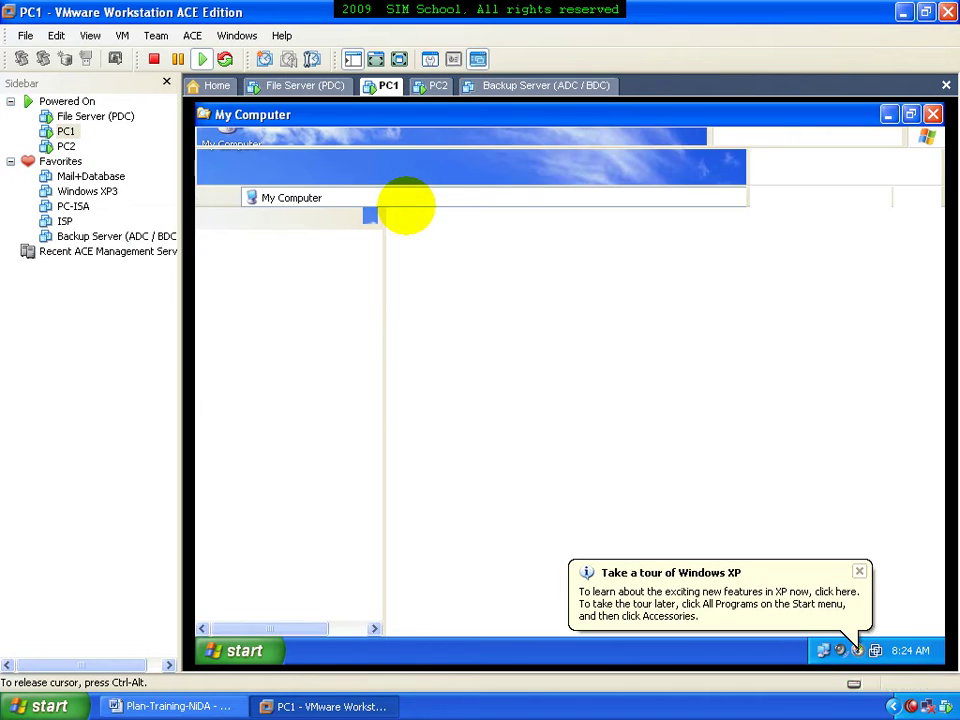
pyautogui.click(510, 167)
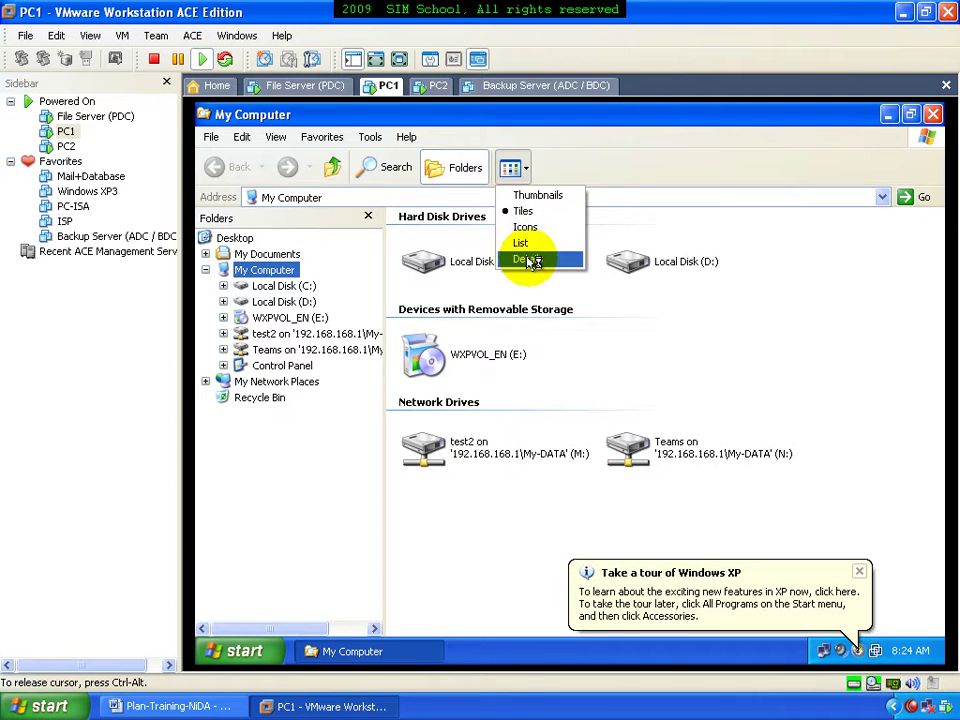
pyautogui.click(527, 260)
pyautogui.doubleClick(499, 216)
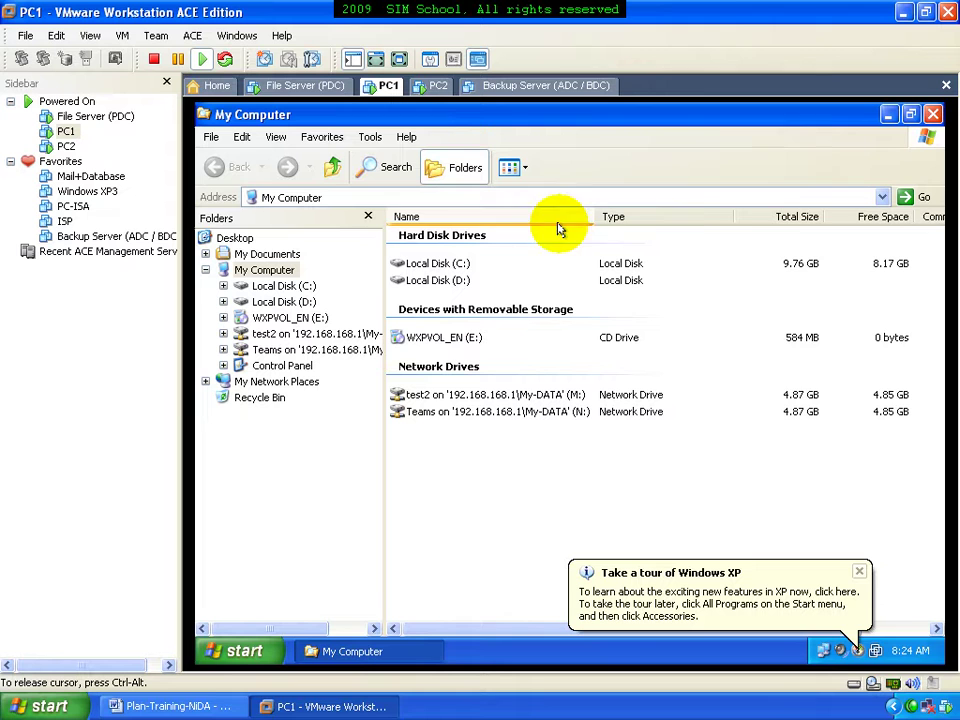
pyautogui.doubleClick(735, 218)
pyautogui.moveTo(598, 216); pyautogui.dragTo(634, 216)
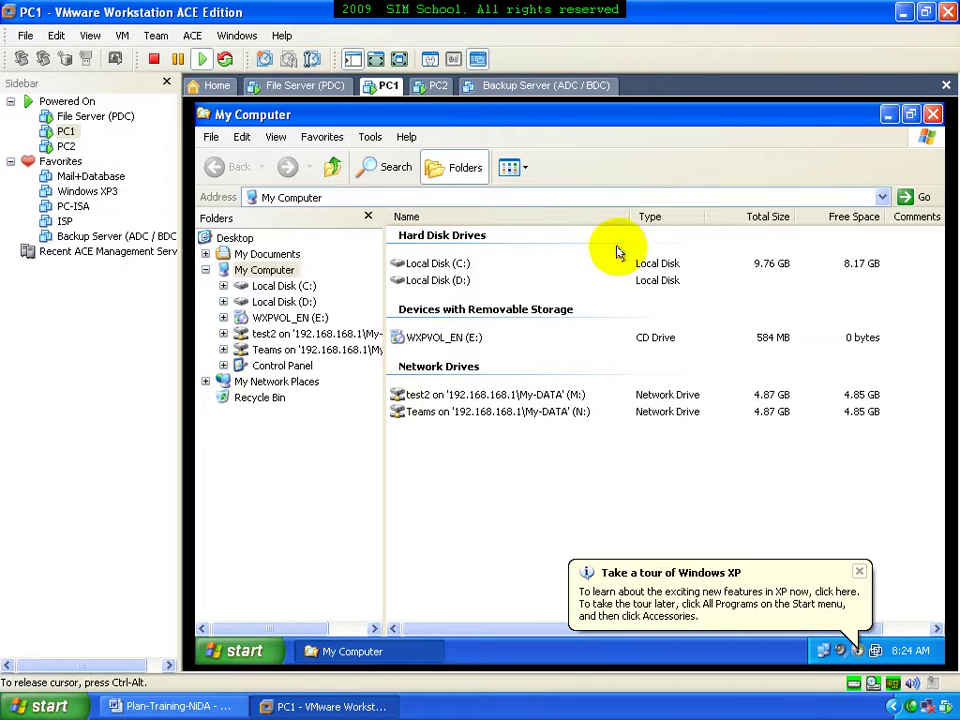
# On the M: drive, create a Bitmap Image named 'new user test2', then close the window
pyautogui.doubleClick(505, 394)
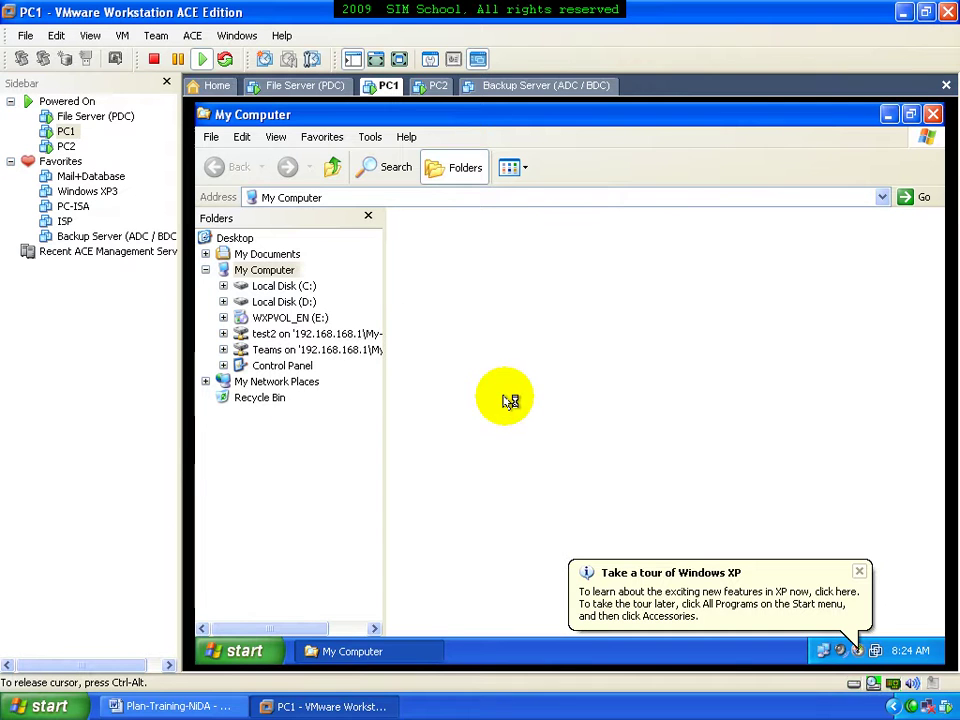
pyautogui.rightClick(495, 327)
pyautogui.moveTo(572, 440)
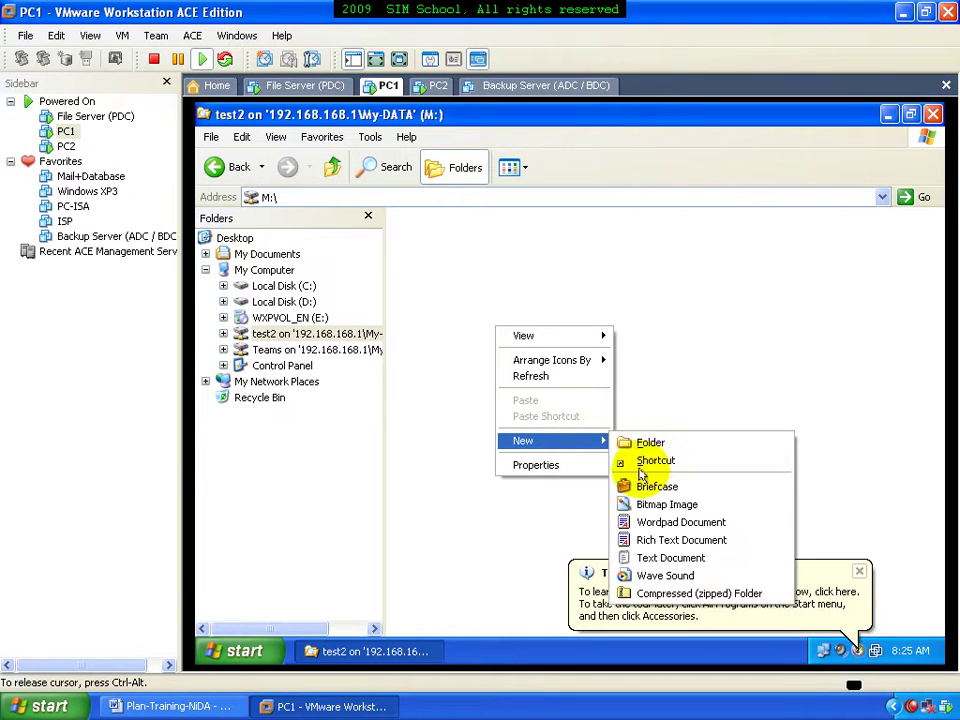
pyautogui.click(642, 505)
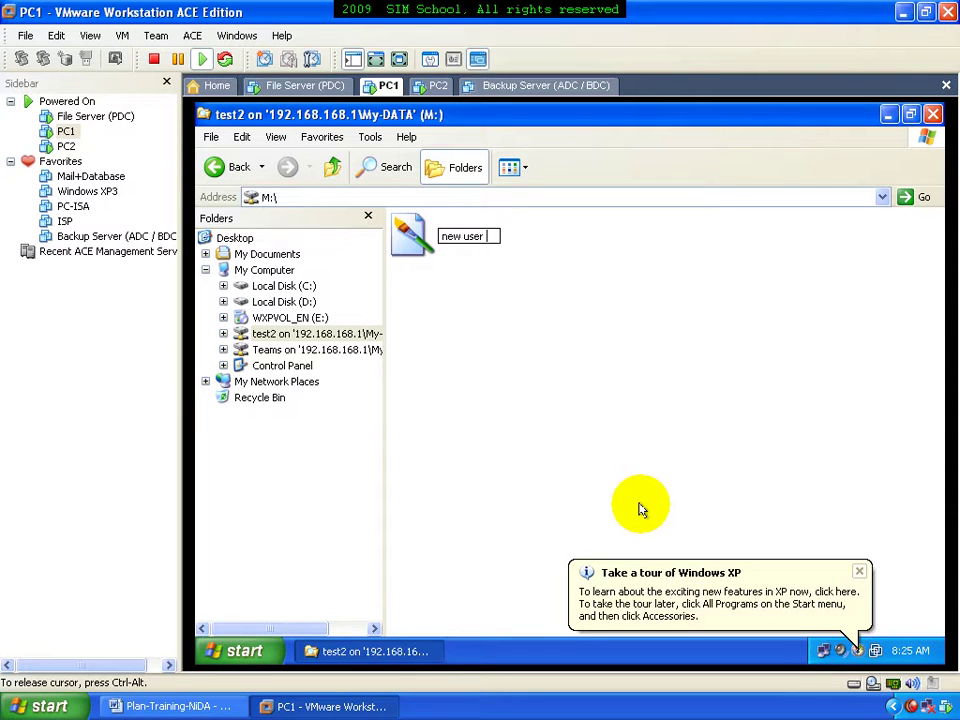
pyautogui.write('new user test2')
pyautogui.press('Return')
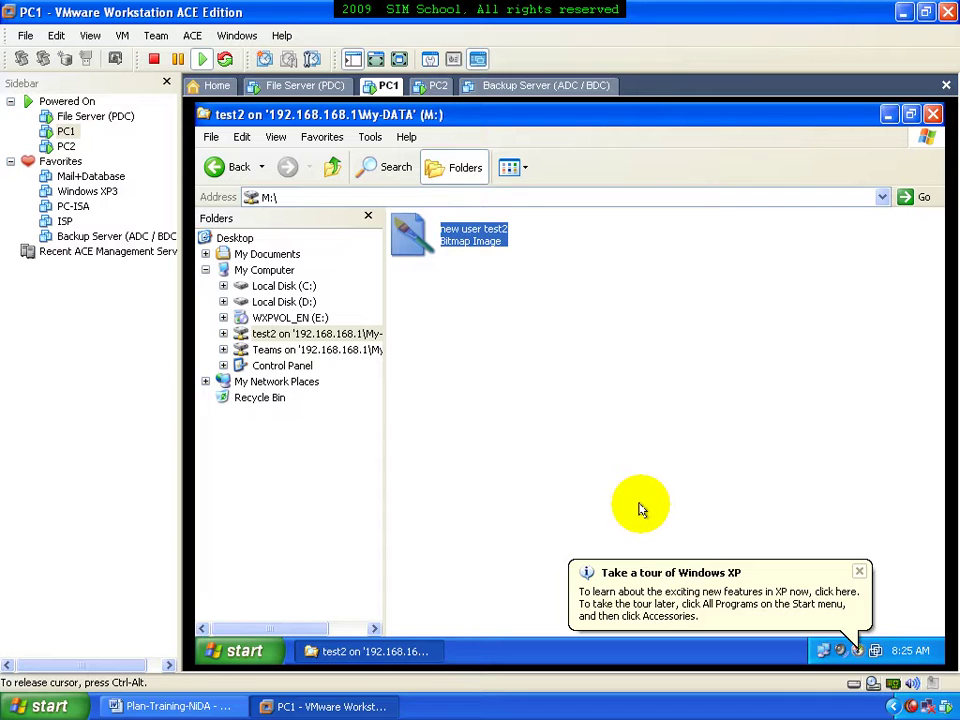
pyautogui.click(642, 508)
pyautogui.click(932, 114)
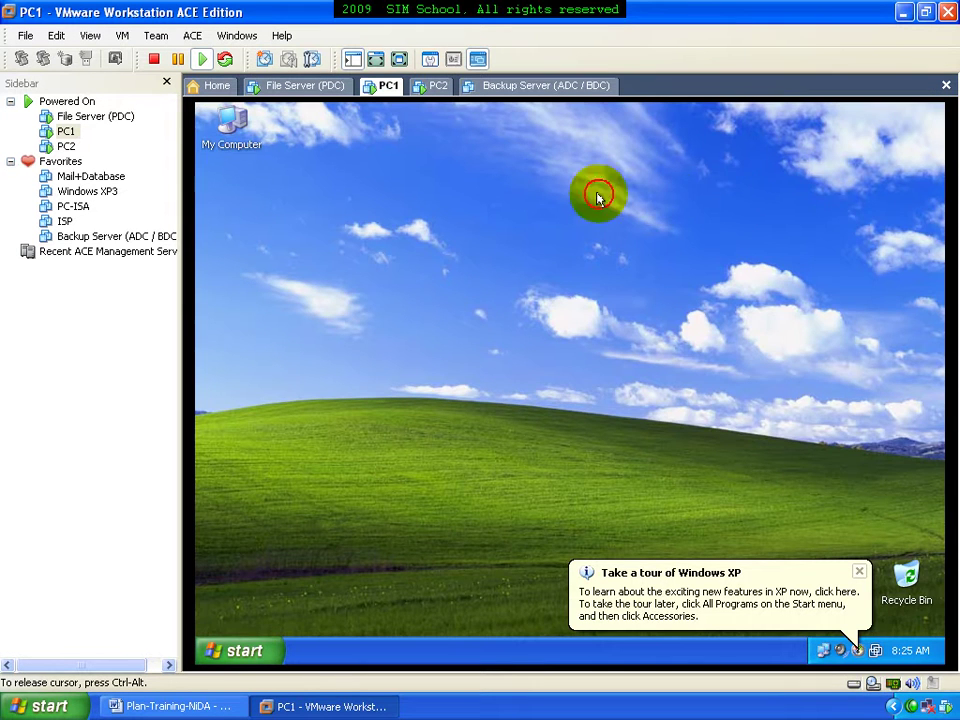
# On the File Server, open E:\My-DATA\test2 to find 'new user test2', then close Explorer and Active Directory Users and Computers
pyautogui.click(318, 86)
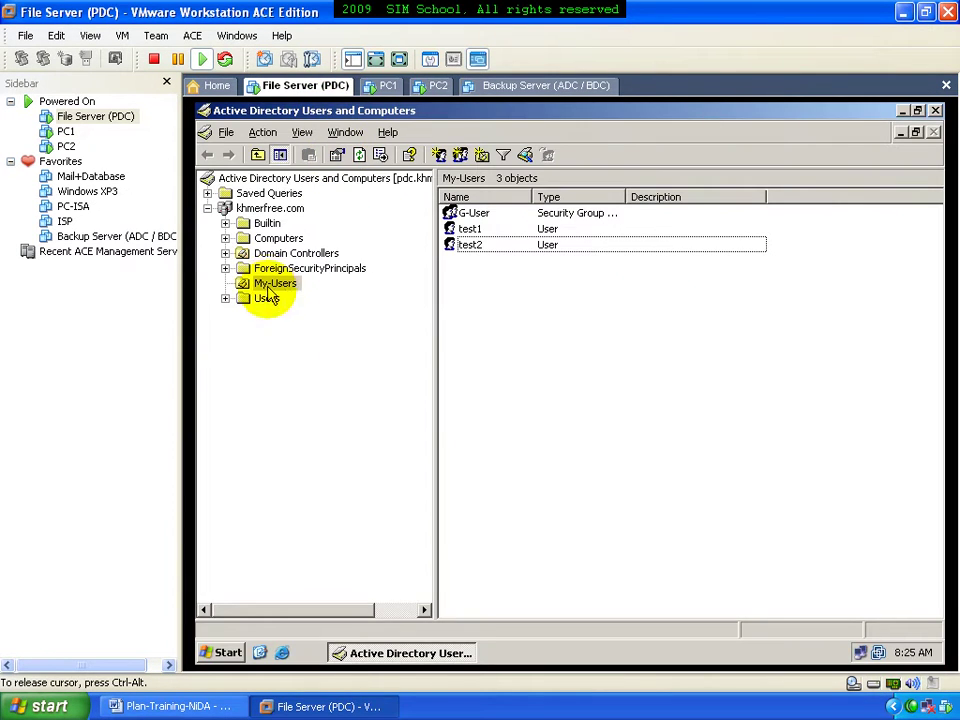
pyautogui.press('super+e')
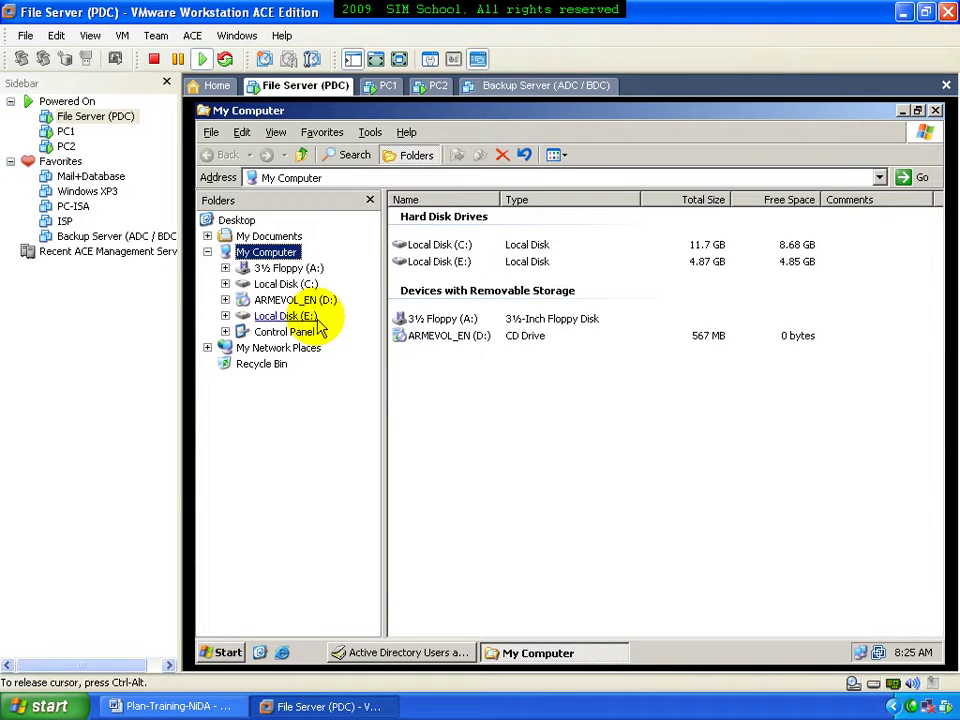
pyautogui.click(290, 316)
pyautogui.click(293, 332)
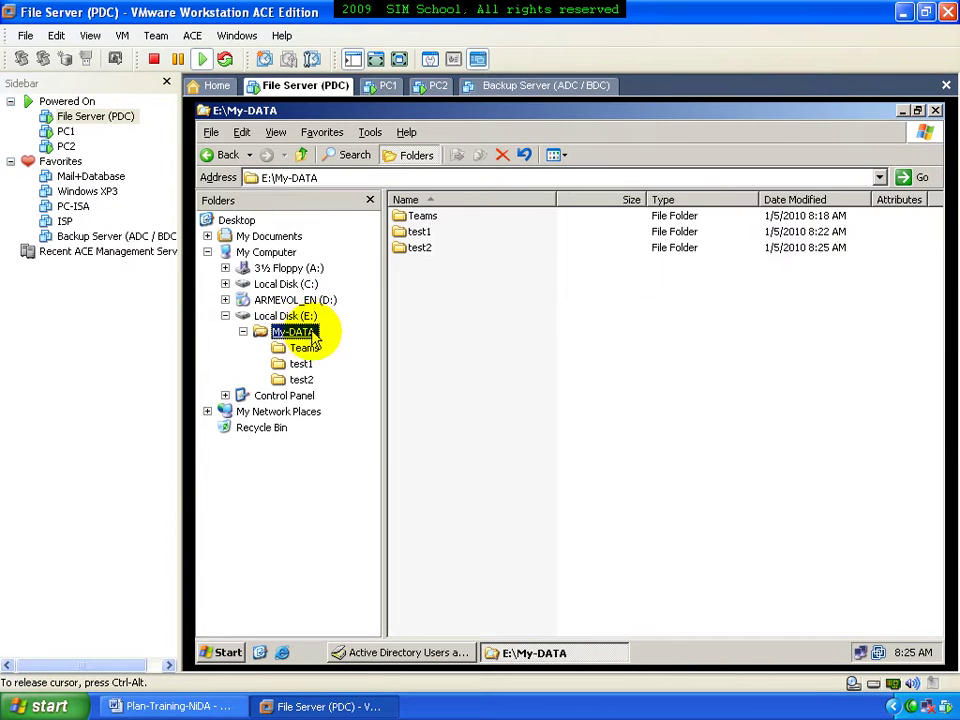
pyautogui.click(301, 380)
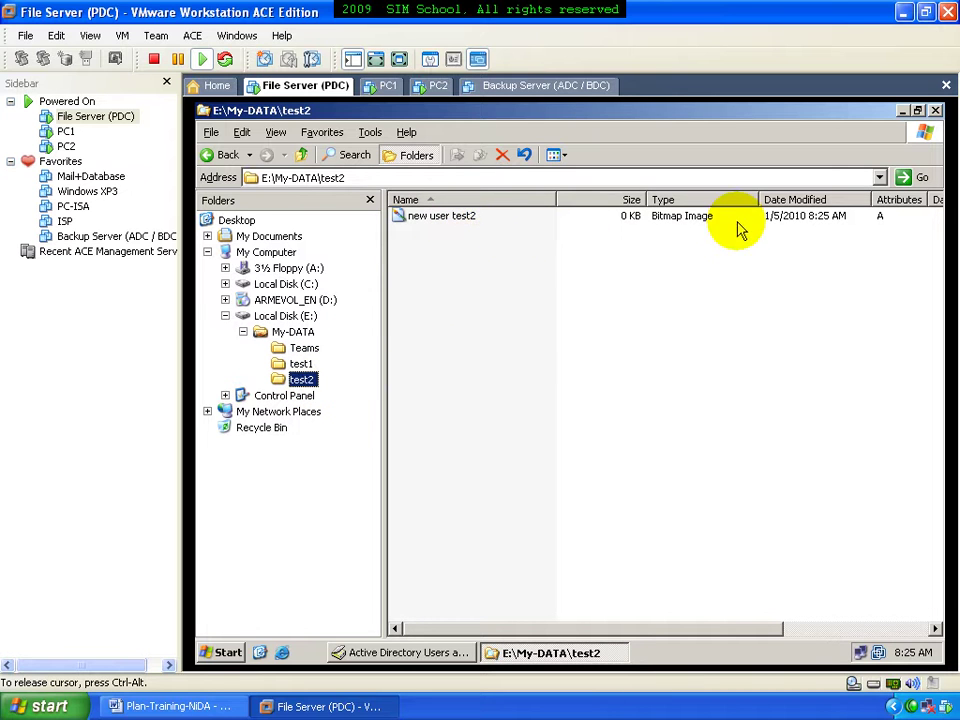
pyautogui.click(935, 111)
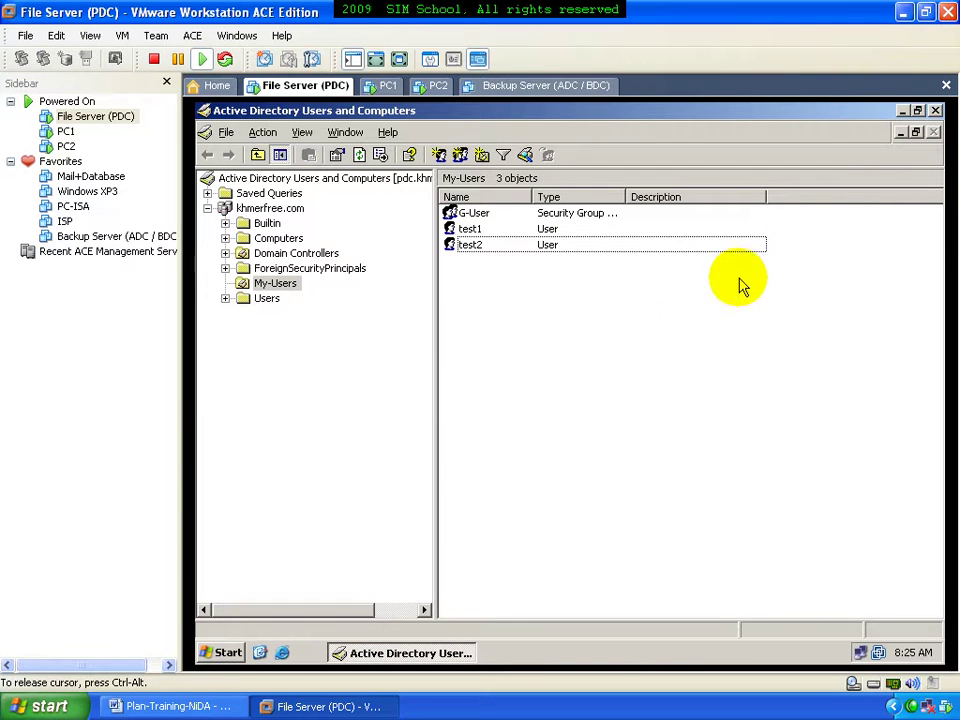
pyautogui.click(935, 111)
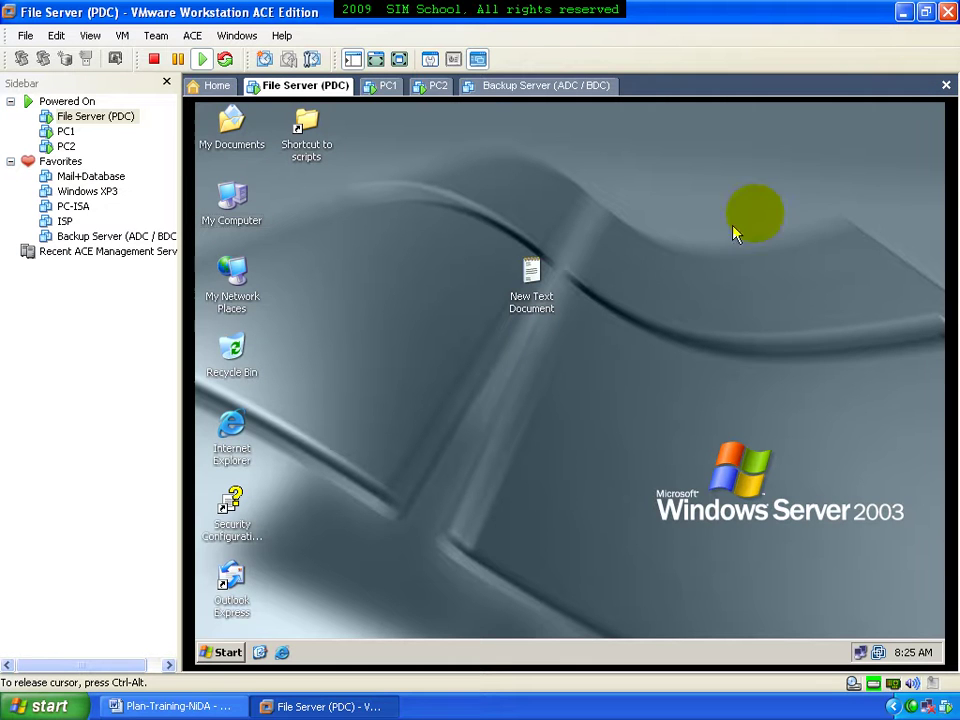
# Select the Backup Server (ADC / BDC) tab and power on that virtual machine
pyautogui.click(522, 92)
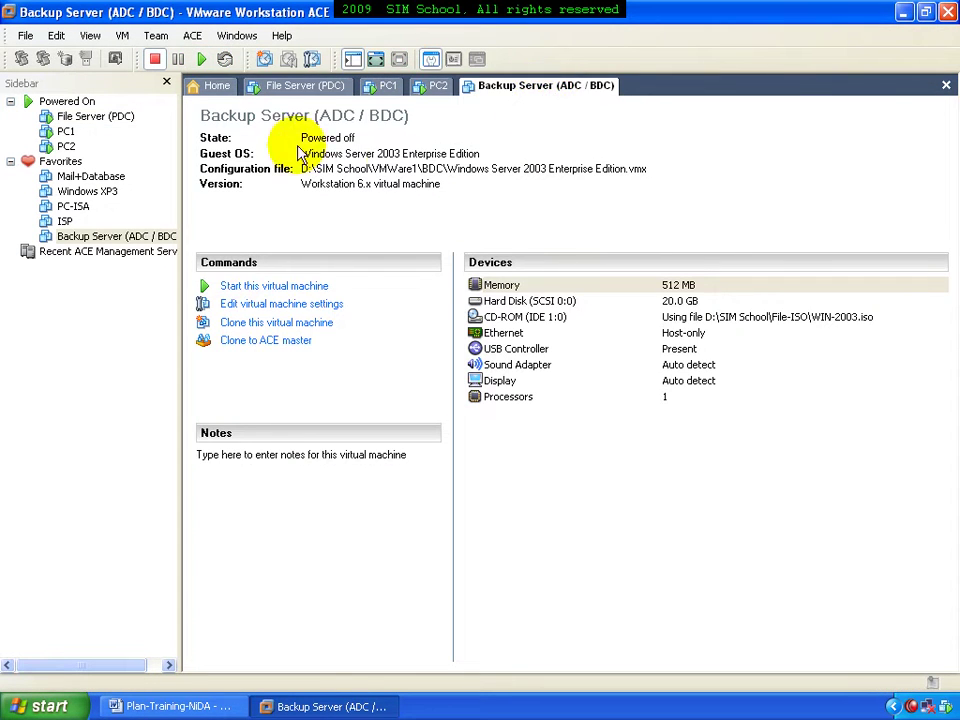
pyautogui.click(206, 62)
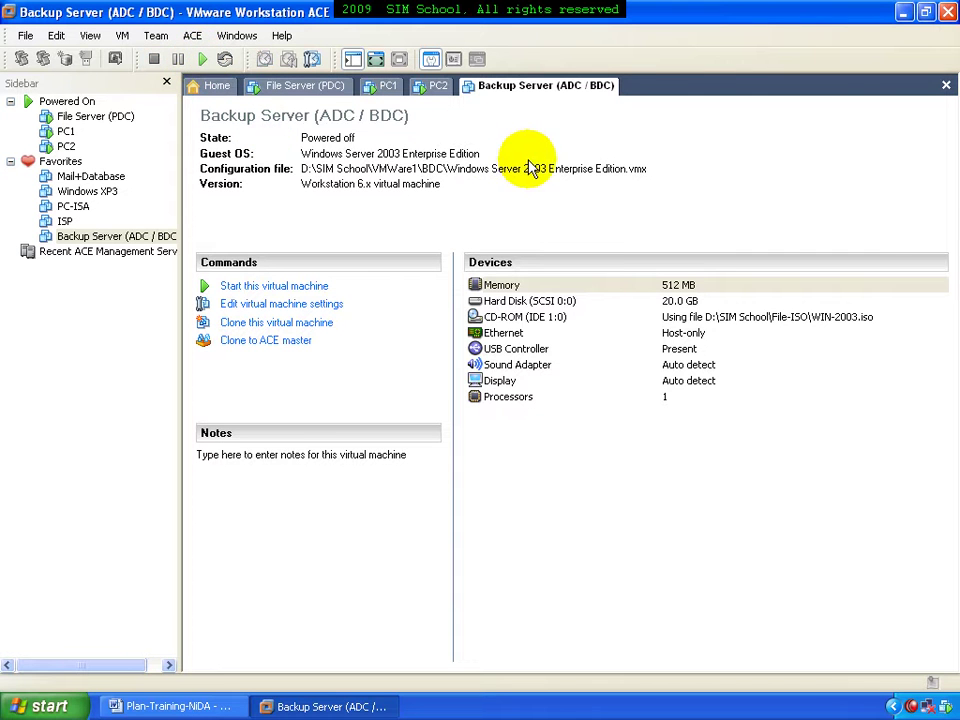
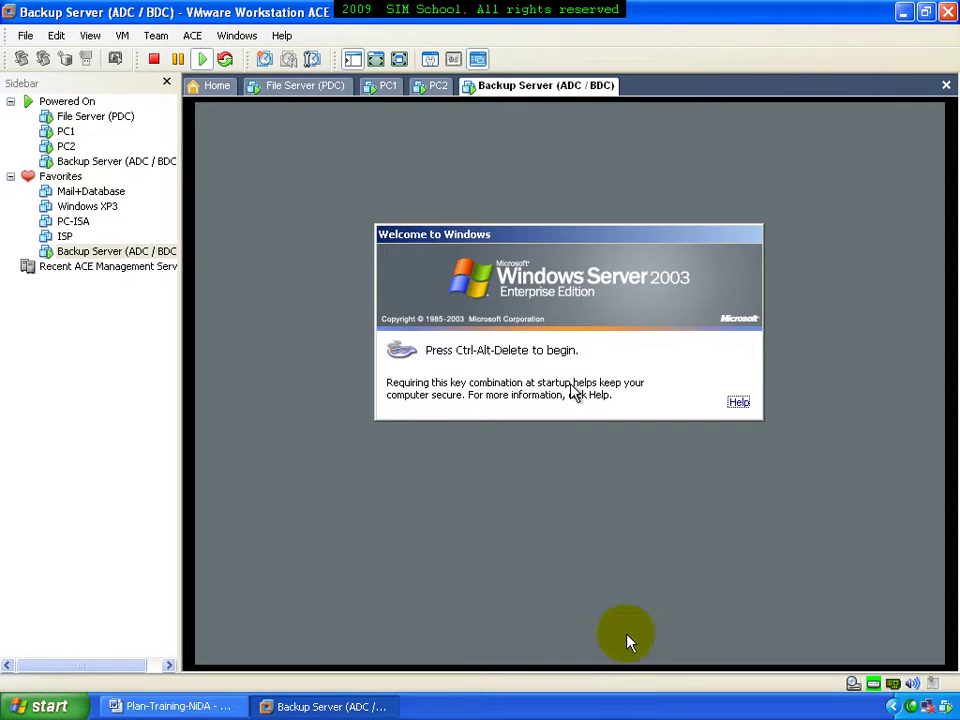
# Log on to the Backup Server VM as Administrator from the Ctrl-Alt-Delete logon prompt
pyautogui.click(608, 536)
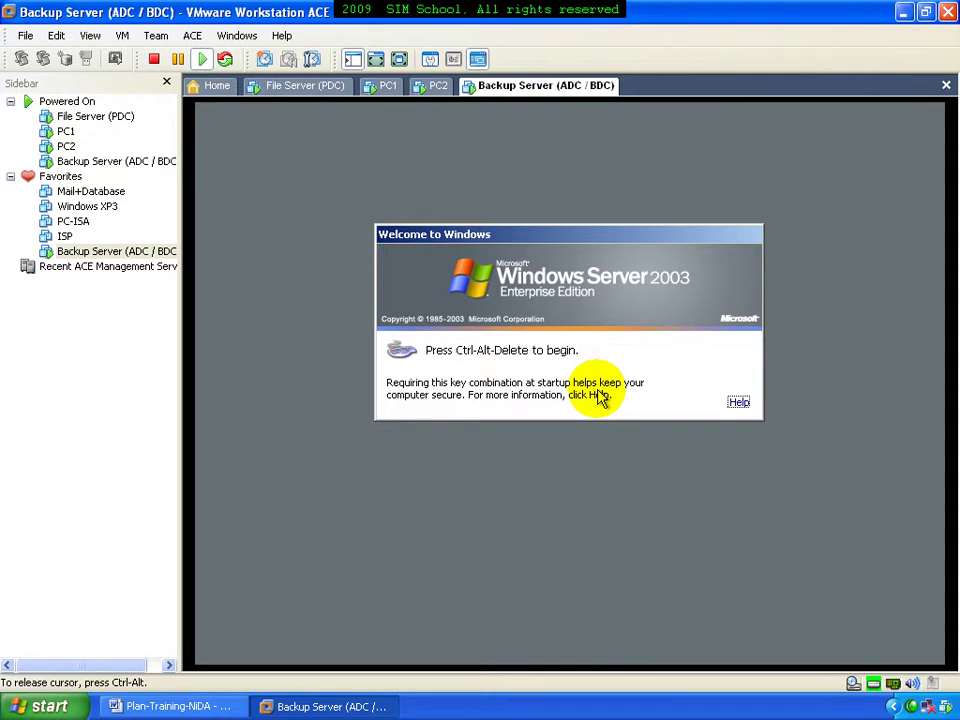
pyautogui.press('ctrl+alt+Insert')
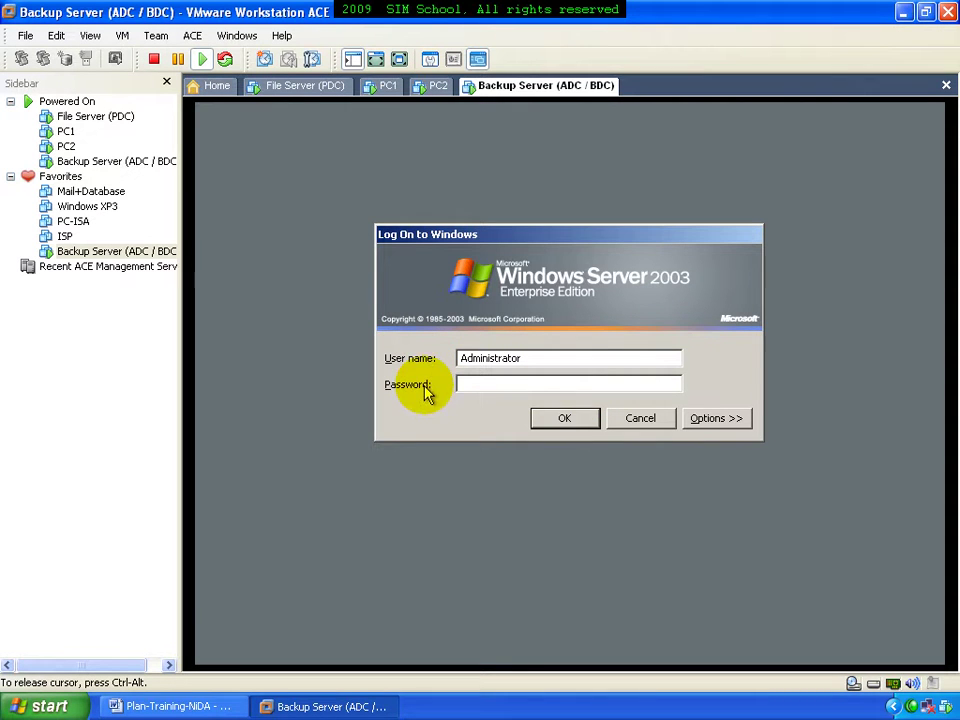
pyautogui.click(726, 420)
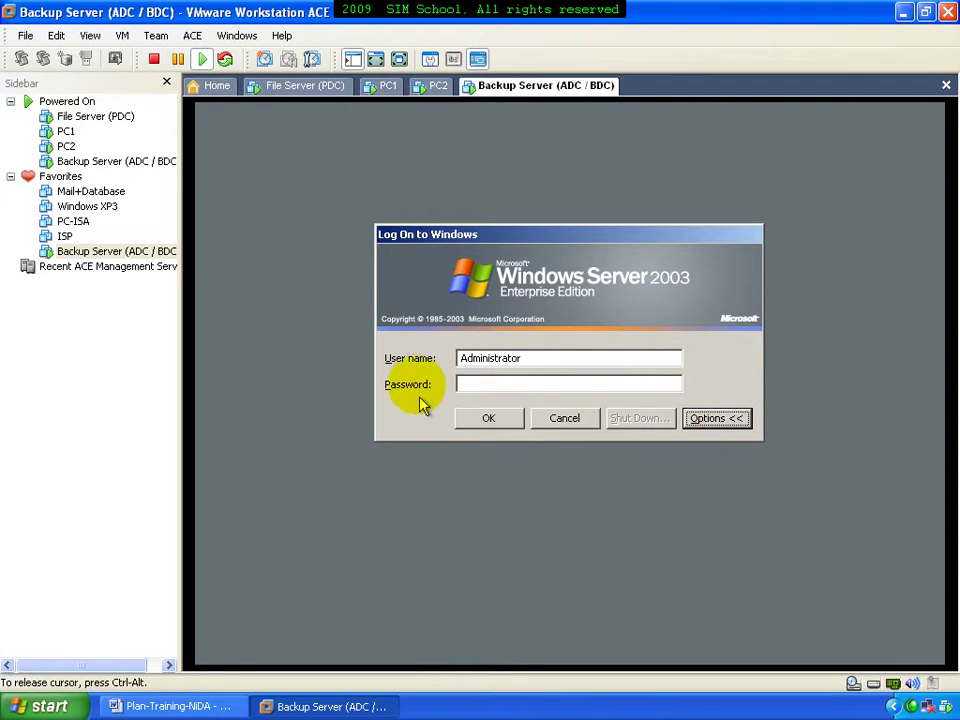
pyautogui.click(703, 423)
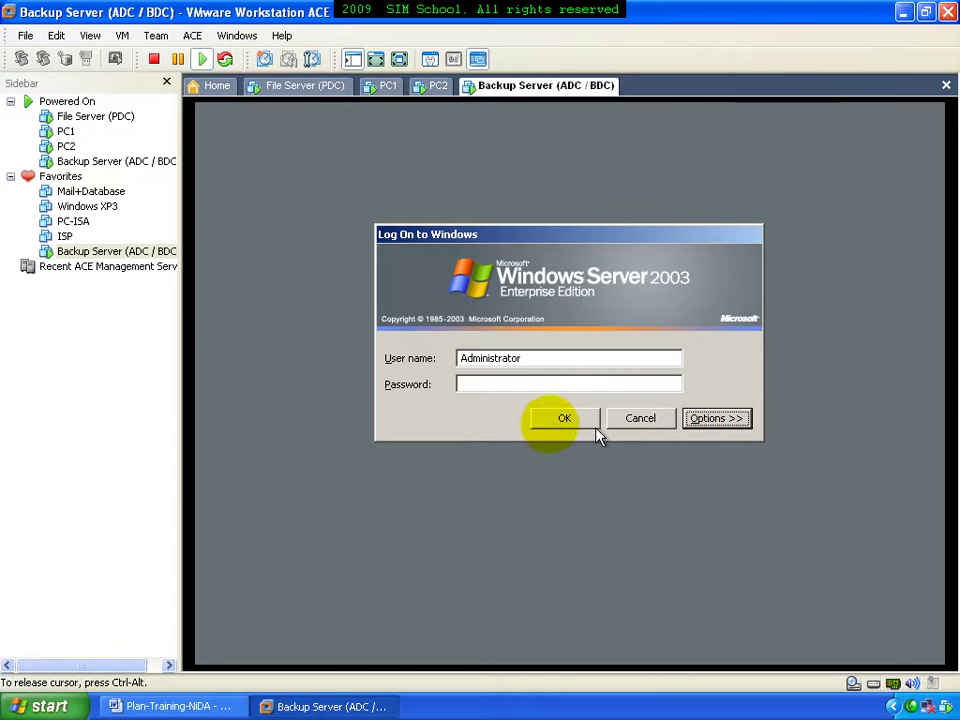
pyautogui.click(561, 418)
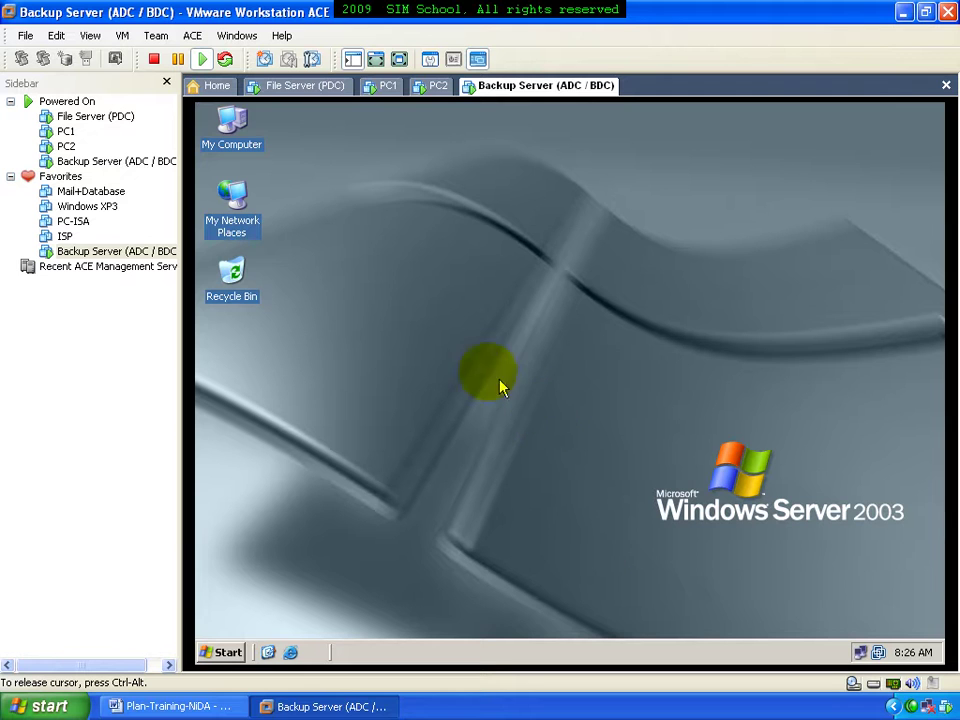
# Check in System Properties that the Backup Server is named bdc in WORKGROUP
pyautogui.rightClick(232, 128)
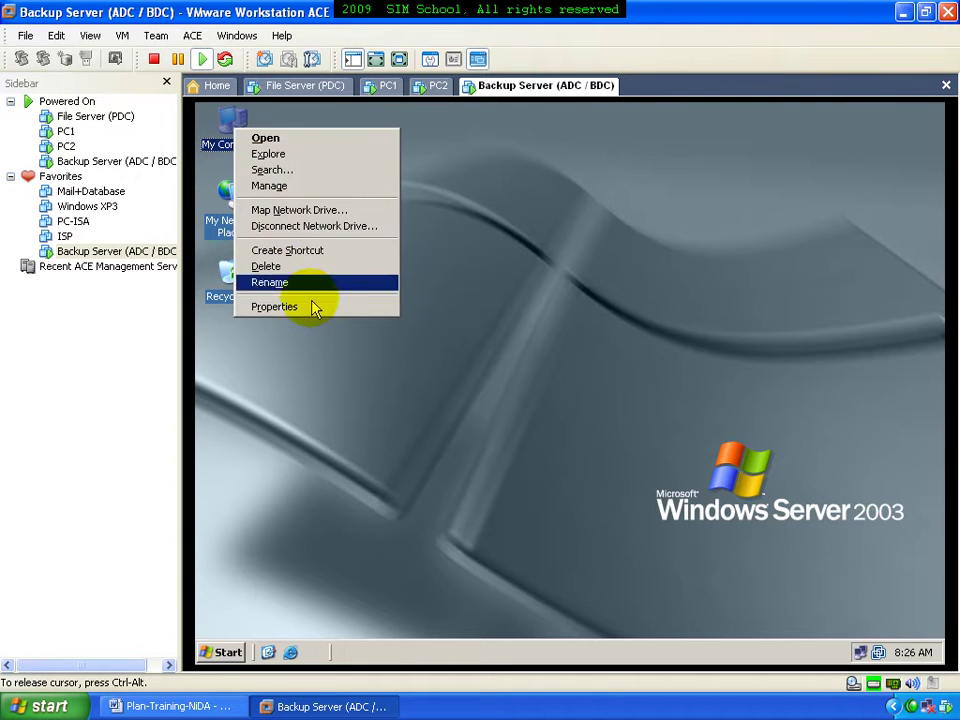
pyautogui.click(313, 307)
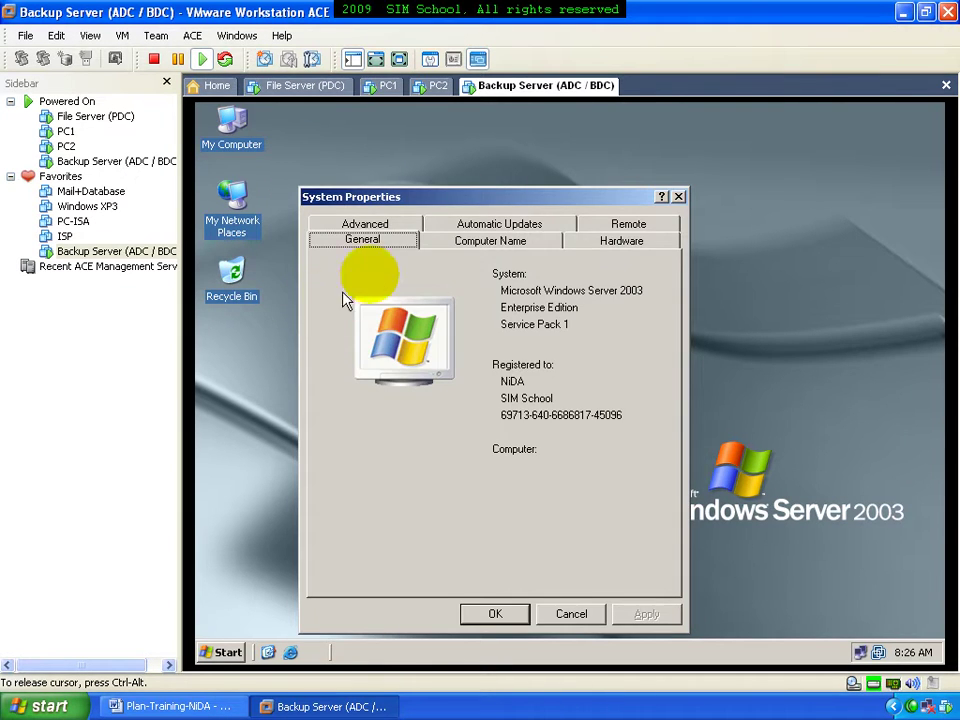
pyautogui.click(520, 243)
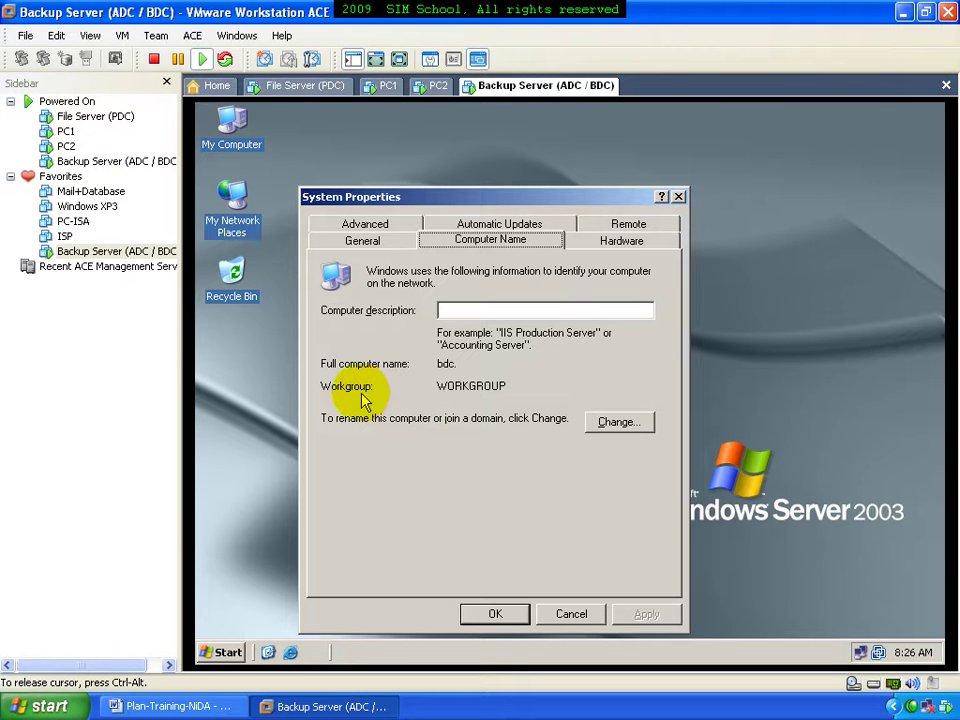
pyautogui.click(552, 613)
# Browse the guest's Administrative Tools menu, then minimize the VMware window
pyautogui.click(226, 651)
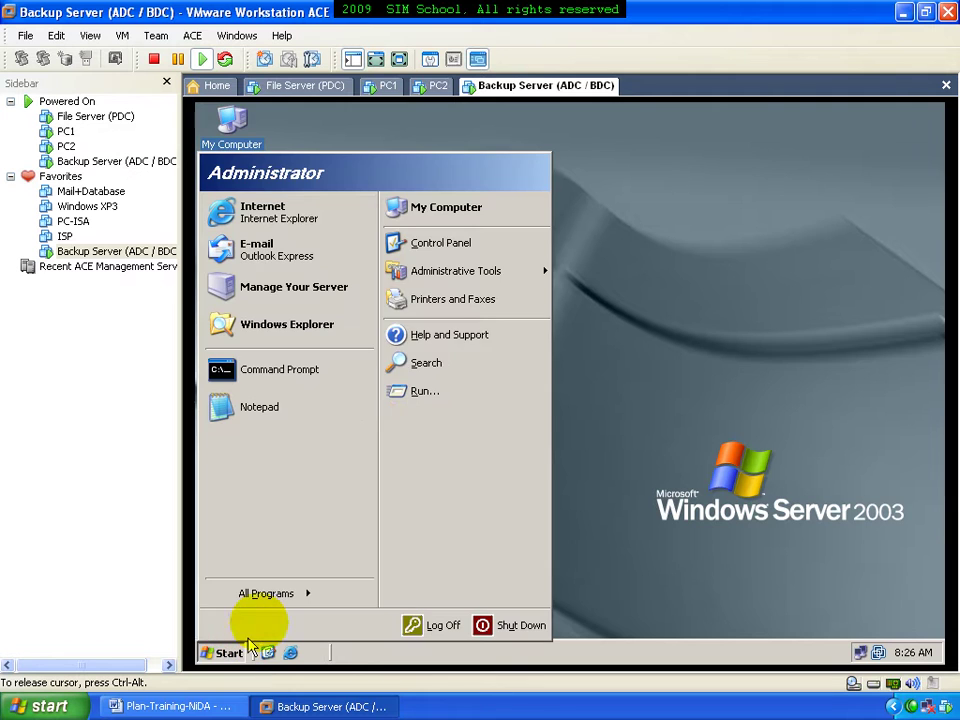
pyautogui.moveTo(455, 274)
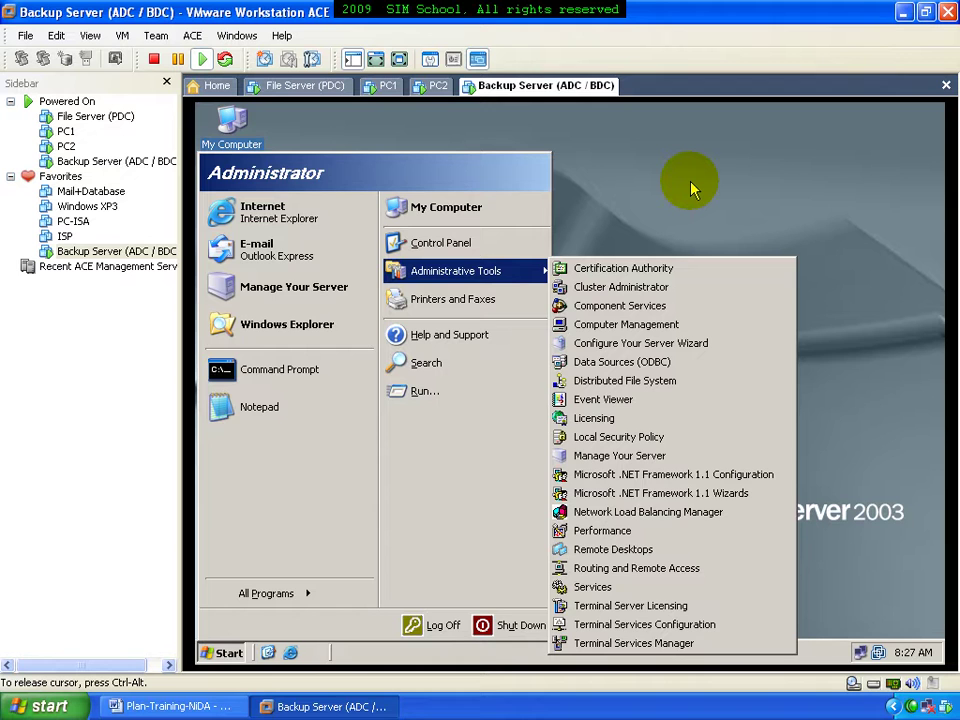
pyautogui.click(693, 188)
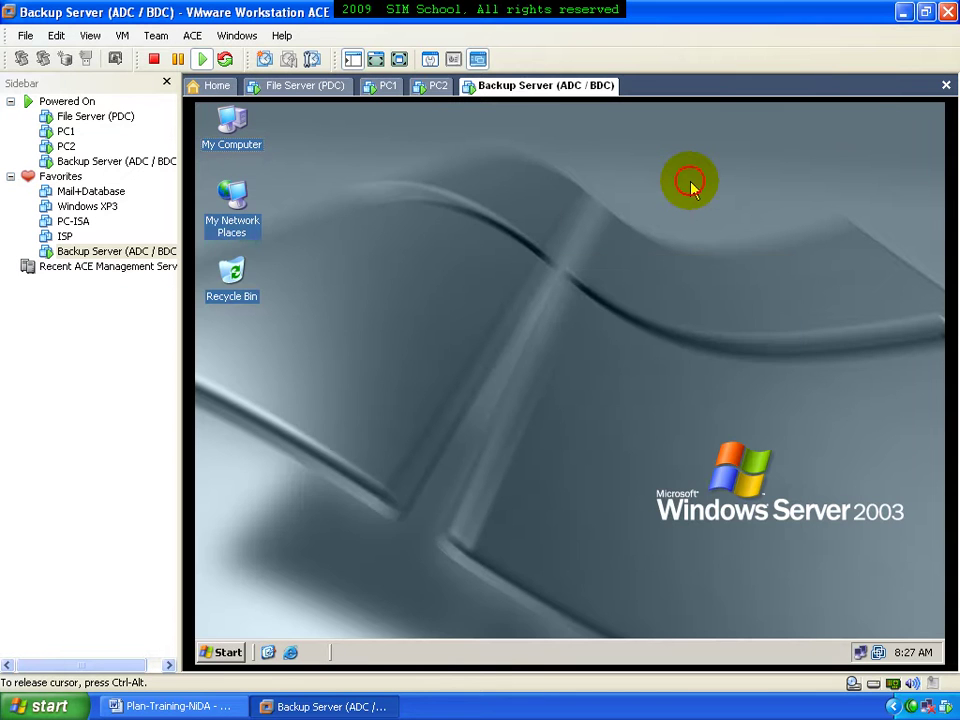
pyautogui.click(900, 13)
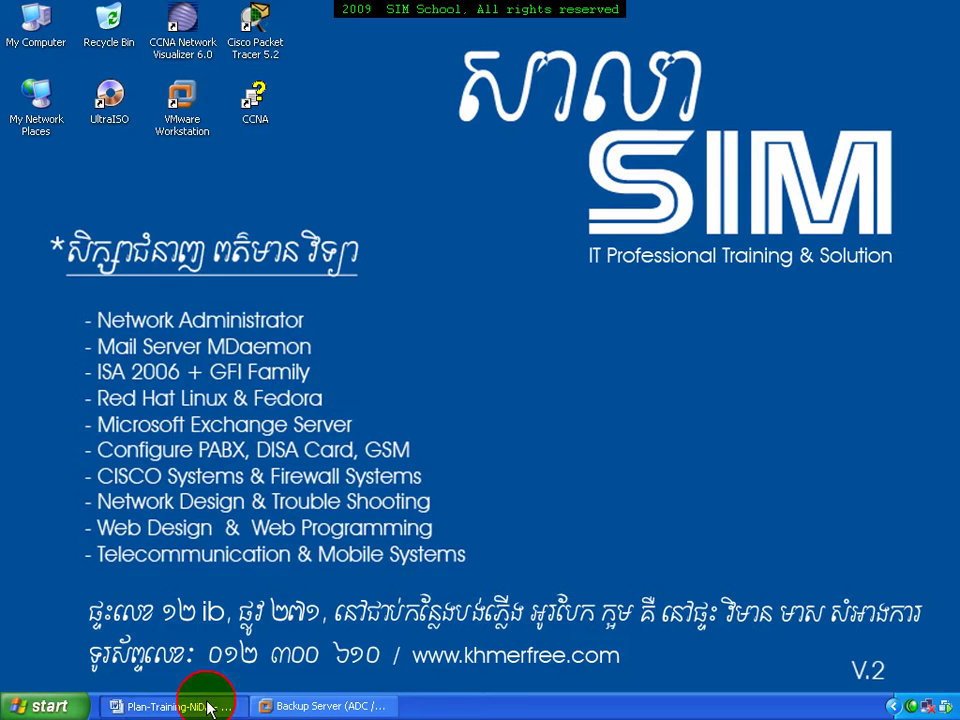
# Read Server2's planned IP 192.168.168.2 and DNS 192.168.168.1 in the Word plan, then return to the VM
pyautogui.click(202, 703)
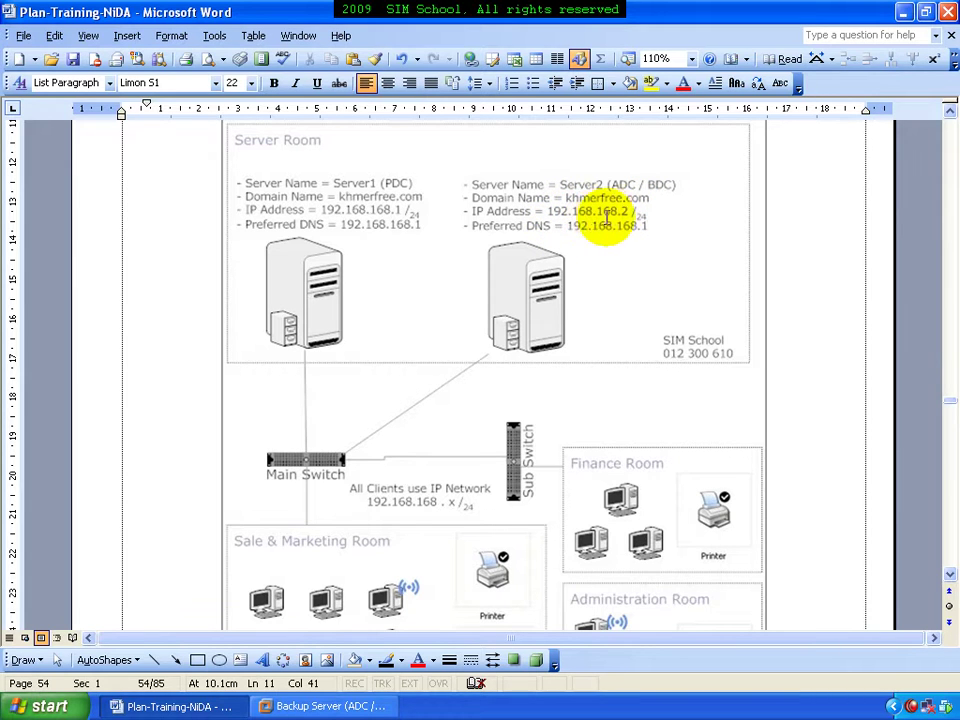
pyautogui.click(322, 706)
pyautogui.click(466, 432)
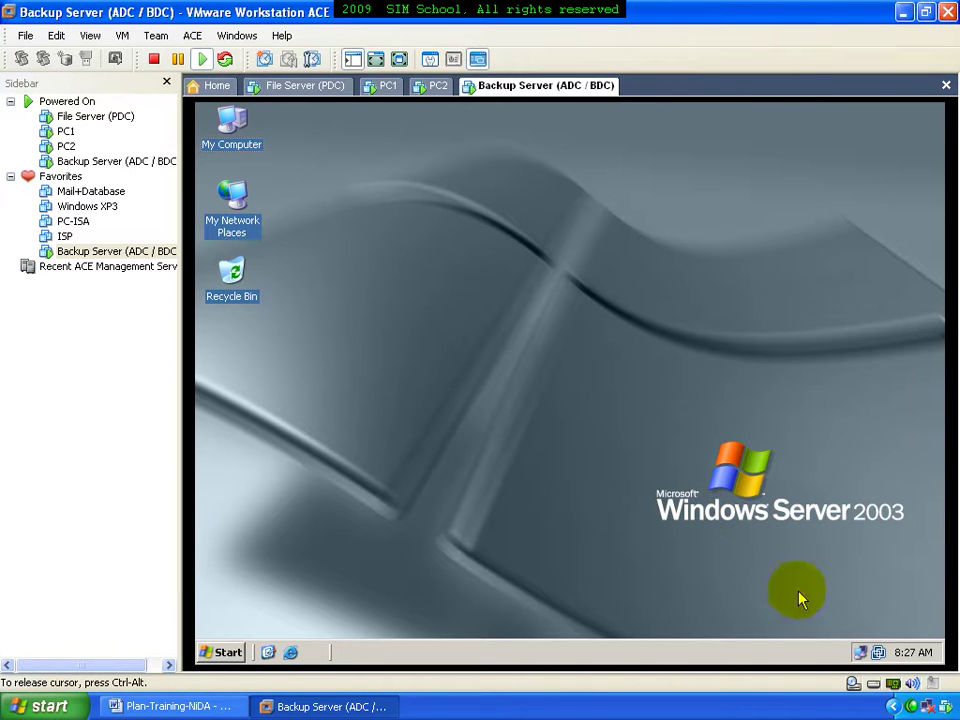
# Review TCP/IP settings (IP 192.168.168.2, mask 255.255.255.0, DNS 192.168.168.1) without changing them
pyautogui.doubleClick(858, 652)
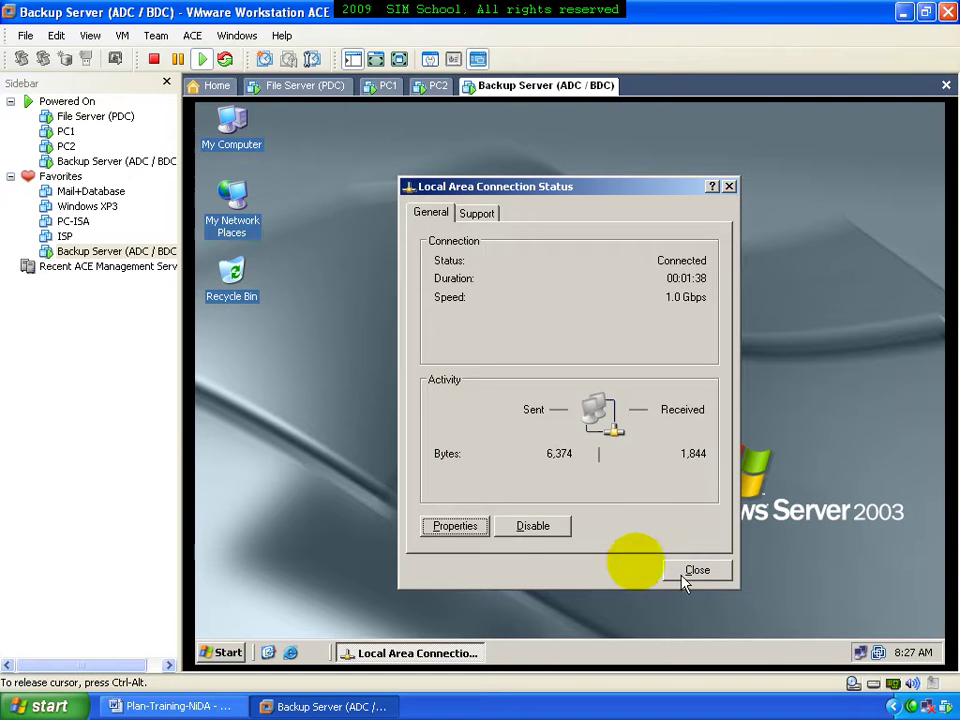
pyautogui.click(459, 529)
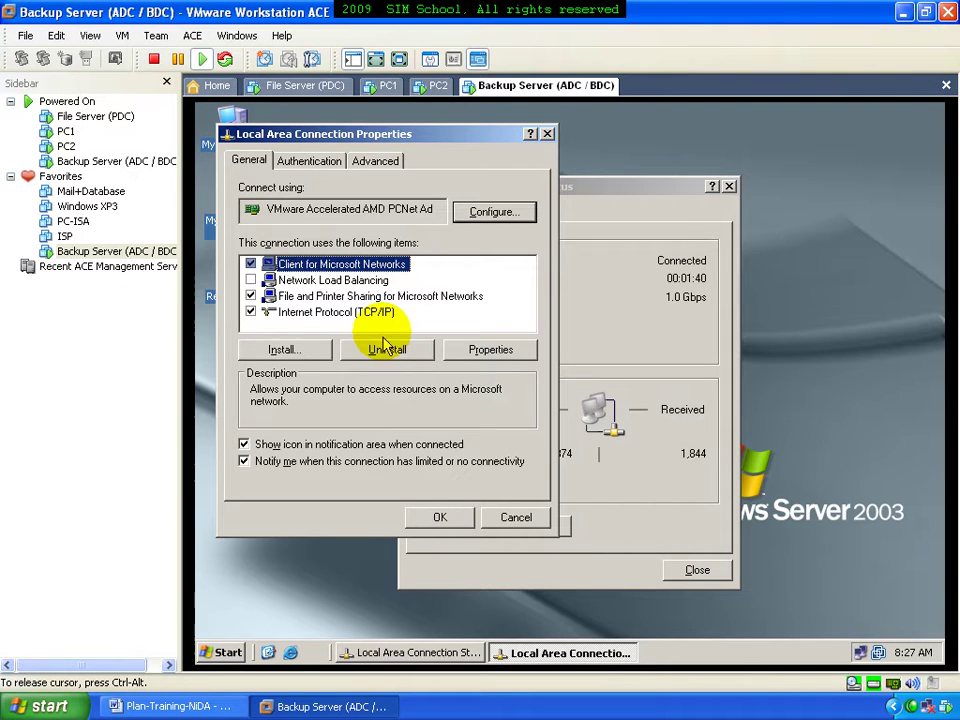
pyautogui.click(388, 312)
pyautogui.click(470, 352)
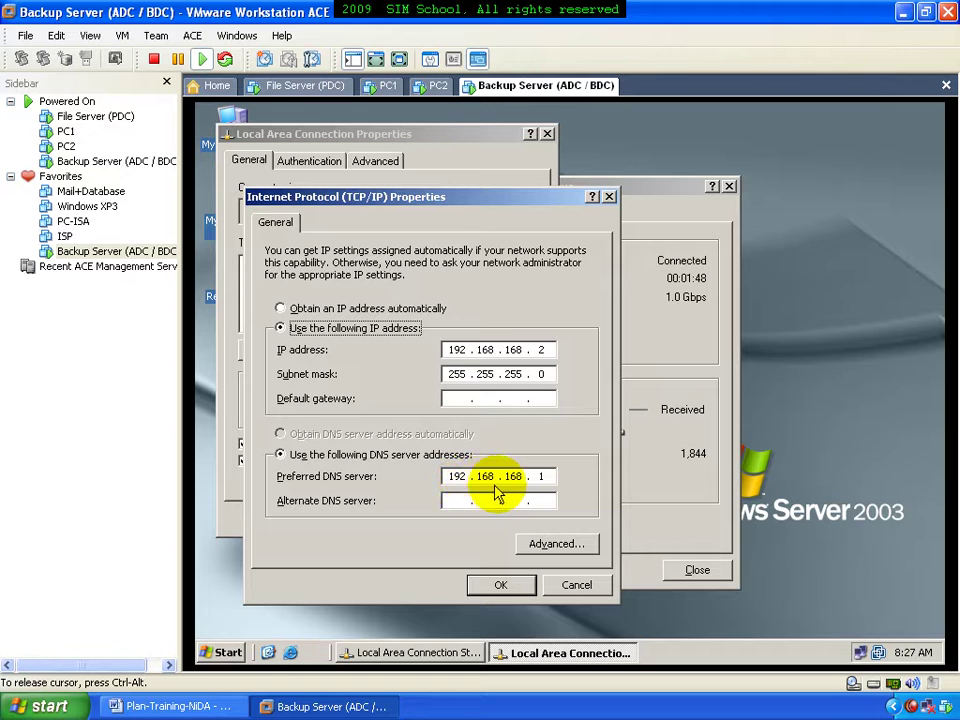
pyautogui.click(575, 584)
pyautogui.click(519, 520)
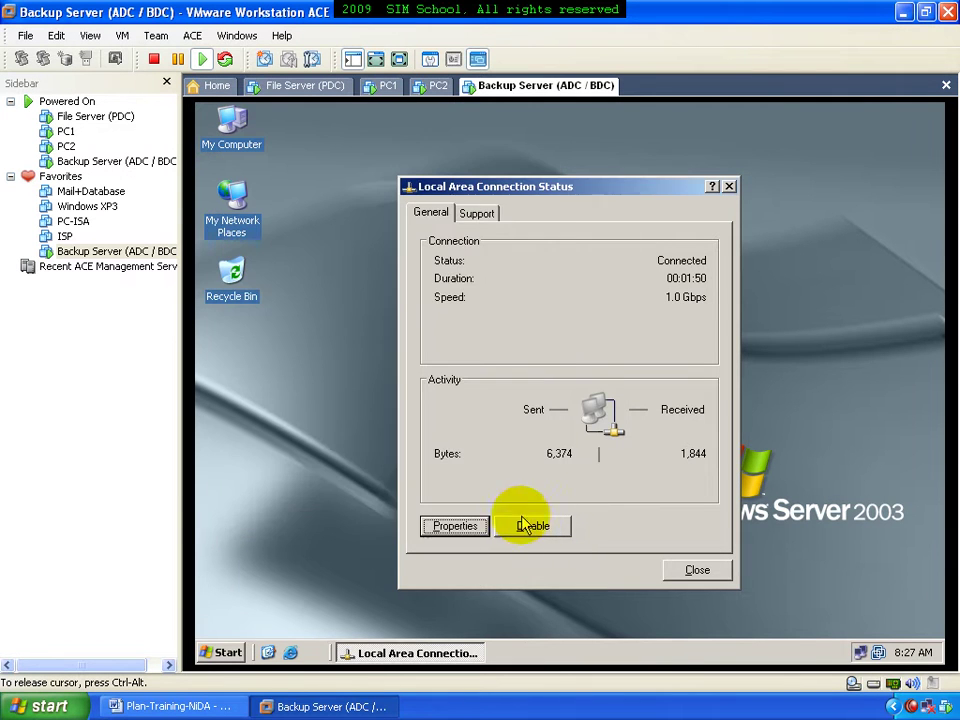
pyautogui.click(672, 572)
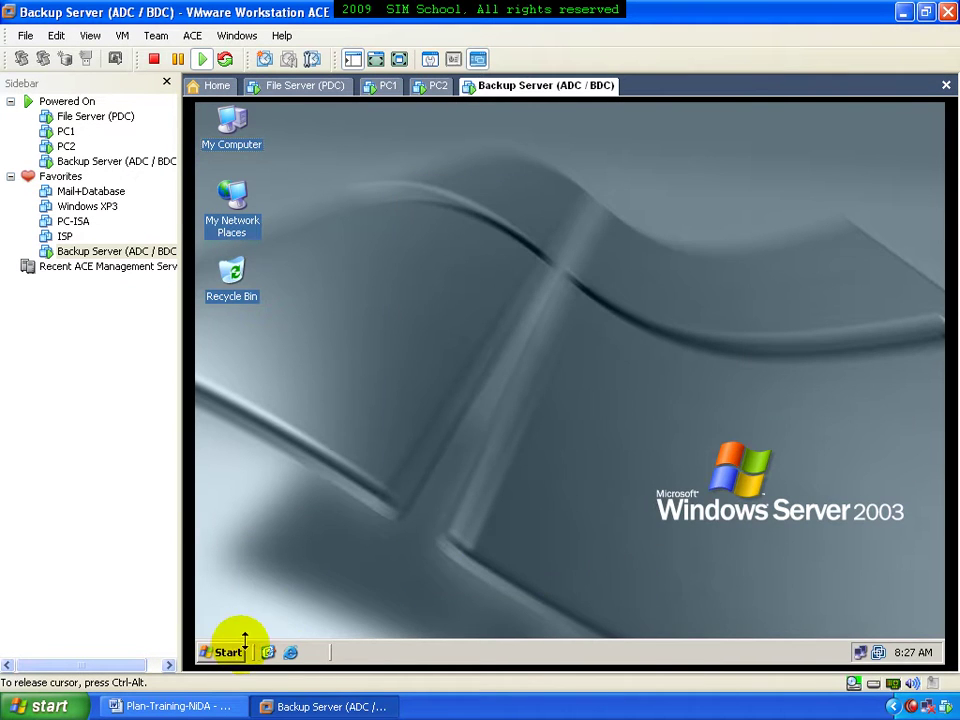
pyautogui.click(230, 648)
# Ping 192.168.168.1 from a command prompt with zero loss, exit, and return to the Backup Server tab
pyautogui.click(306, 381)
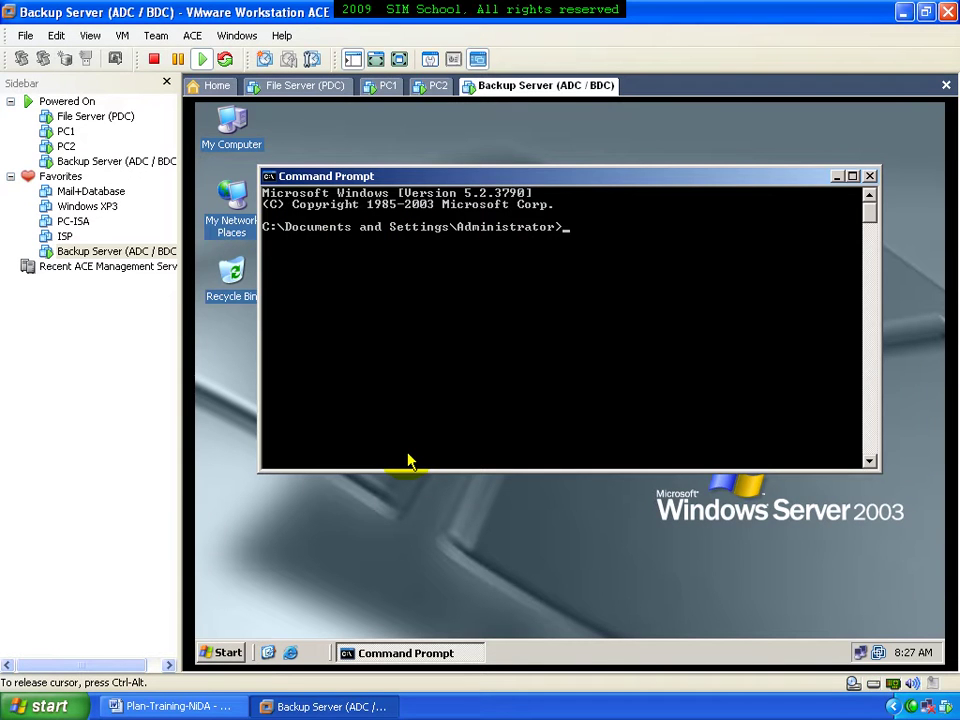
pyautogui.write('ping 192.168.168.1')
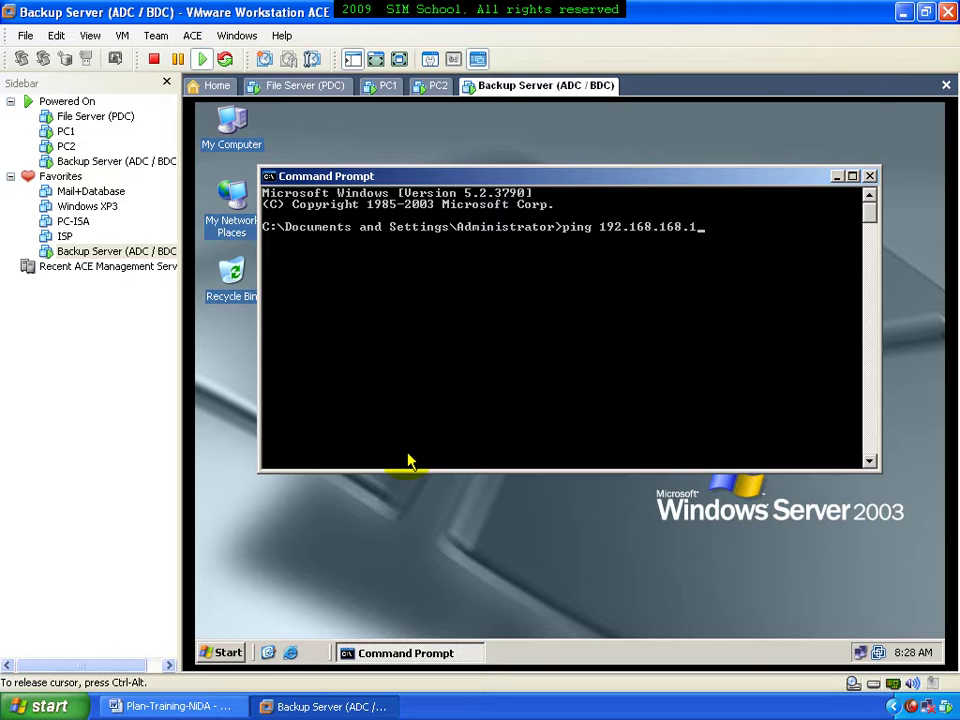
pyautogui.press('Return')
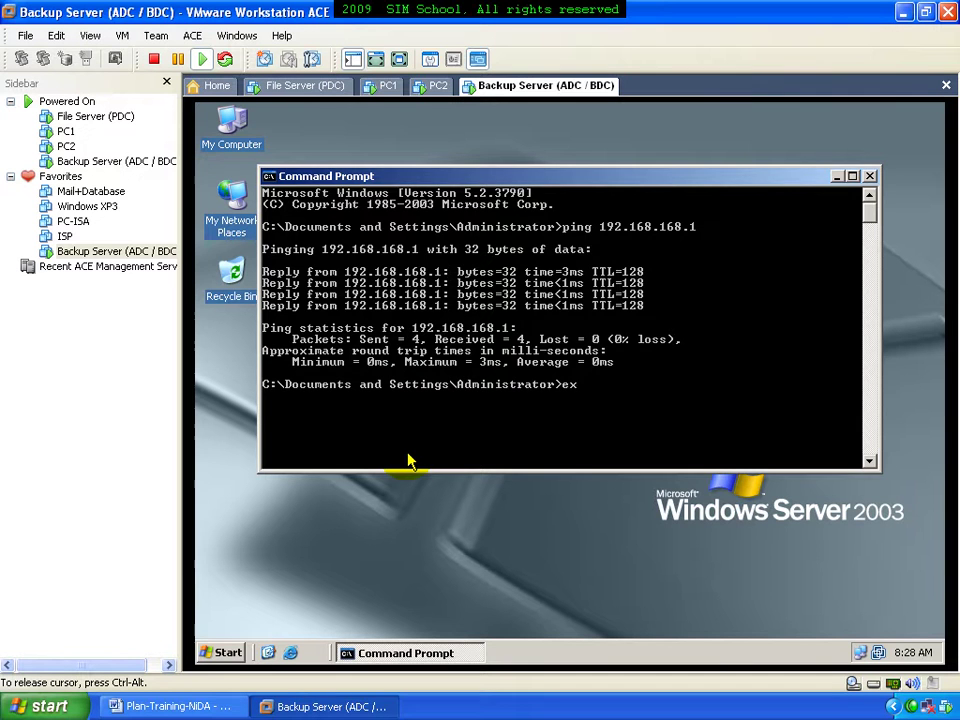
pyautogui.write('it')
pyautogui.press('Return')
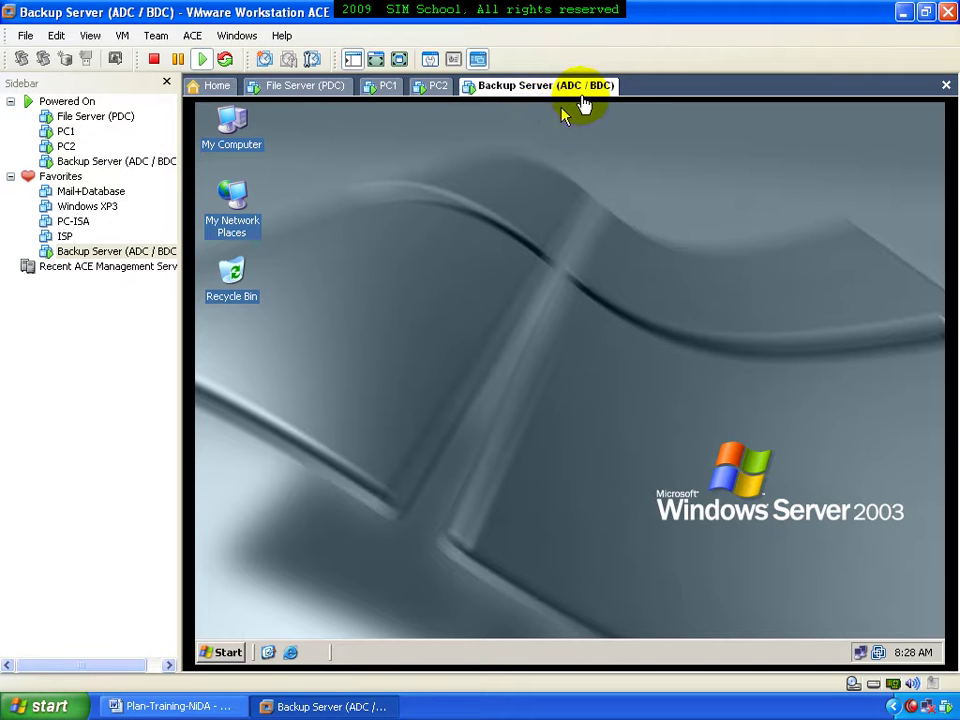
pyautogui.click(292, 88)
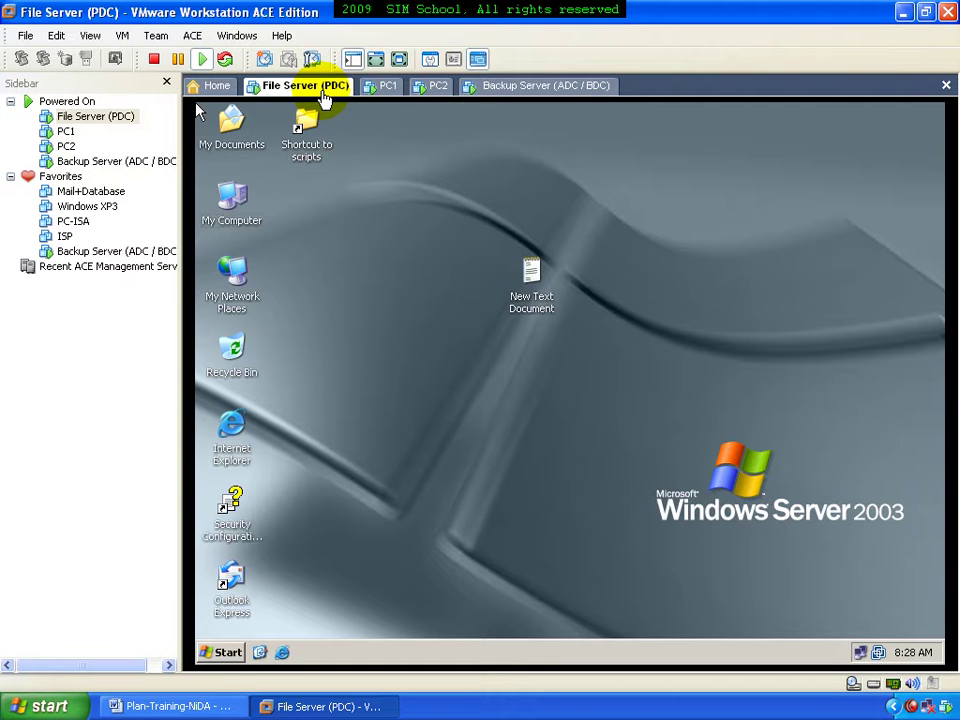
pyautogui.click(528, 96)
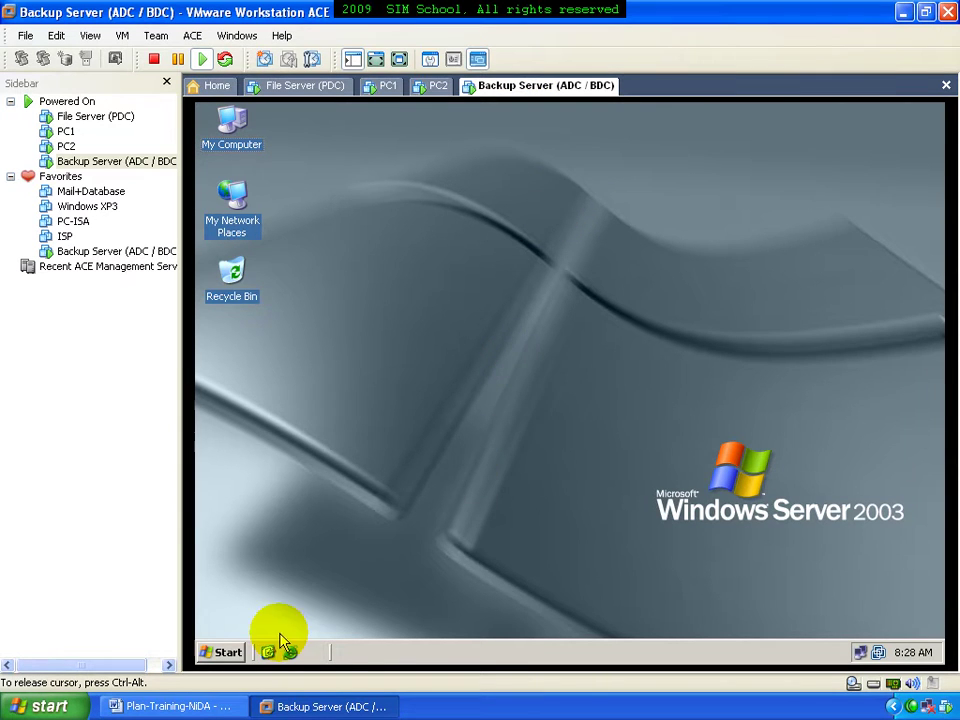
# Start the Windows Components Wizard from Add or Remove Programs in Control Panel
pyautogui.click(224, 651)
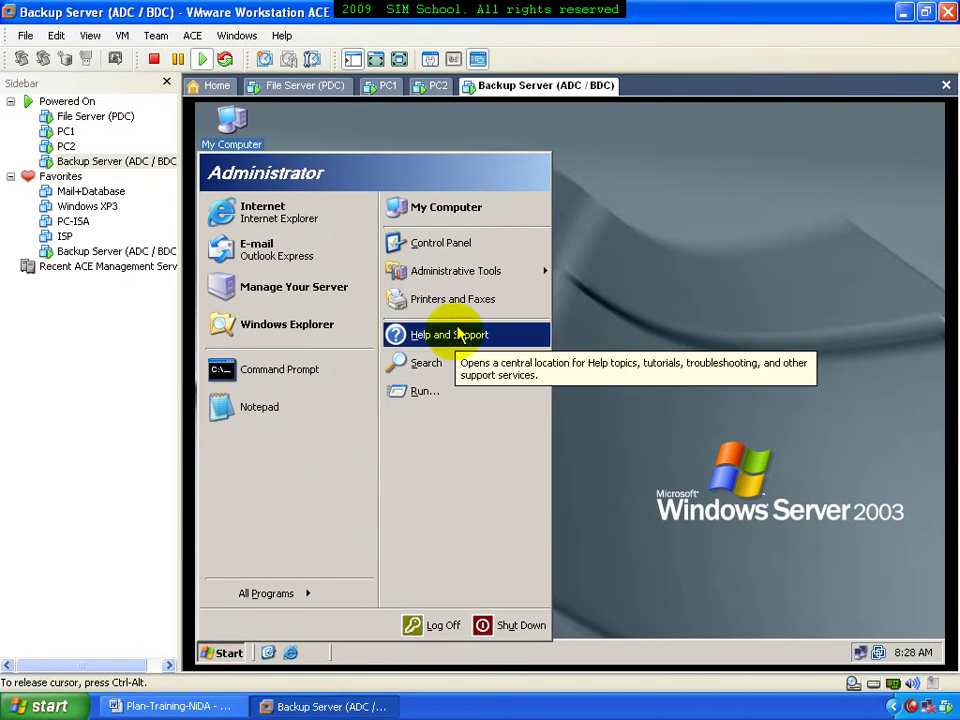
pyautogui.click(466, 248)
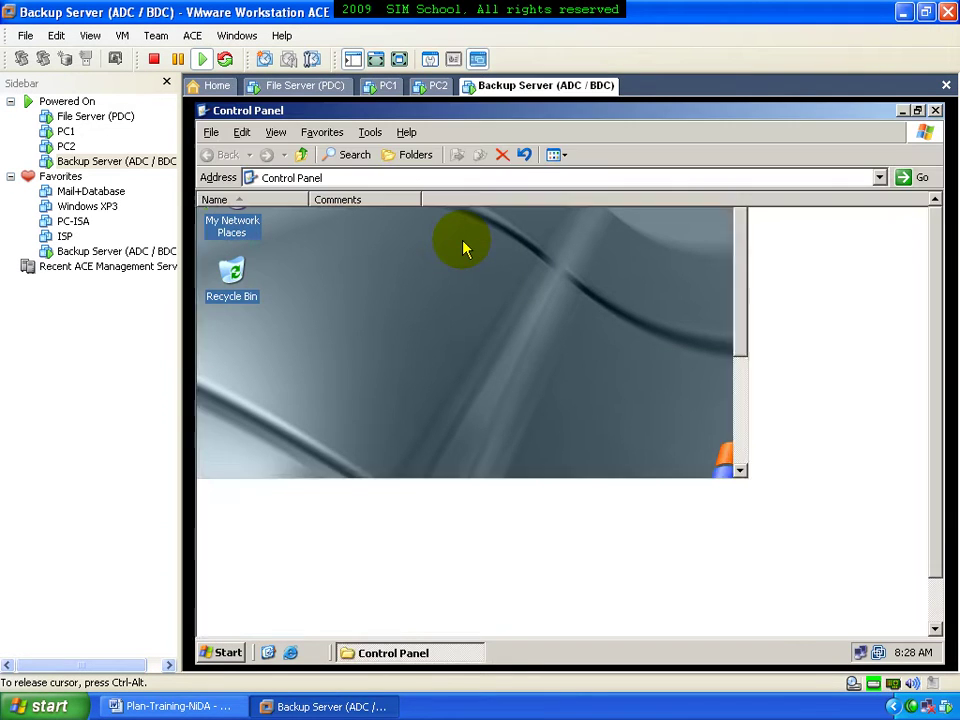
pyautogui.click(550, 160)
pyautogui.click(565, 174)
pyautogui.doubleClick(497, 245)
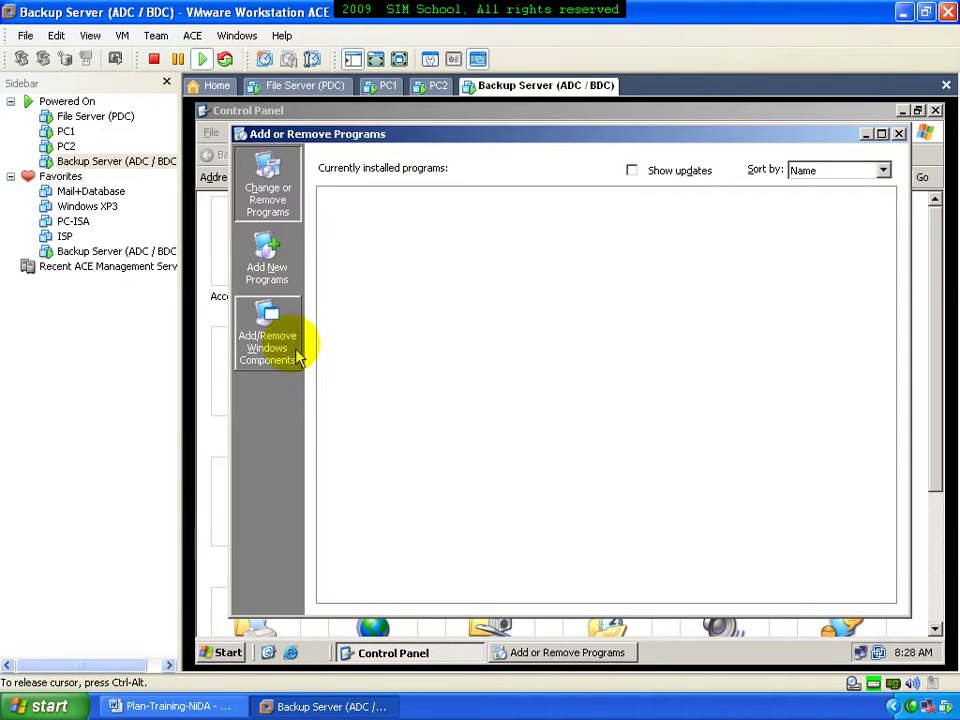
pyautogui.click(275, 340)
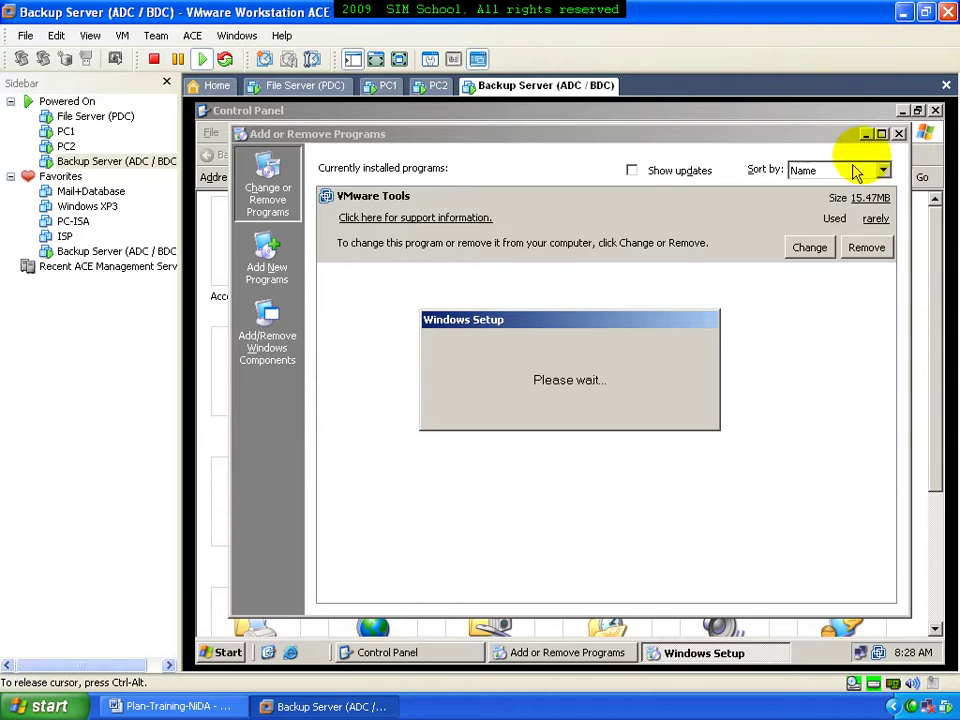
pyautogui.click(899, 133)
pyautogui.click(934, 111)
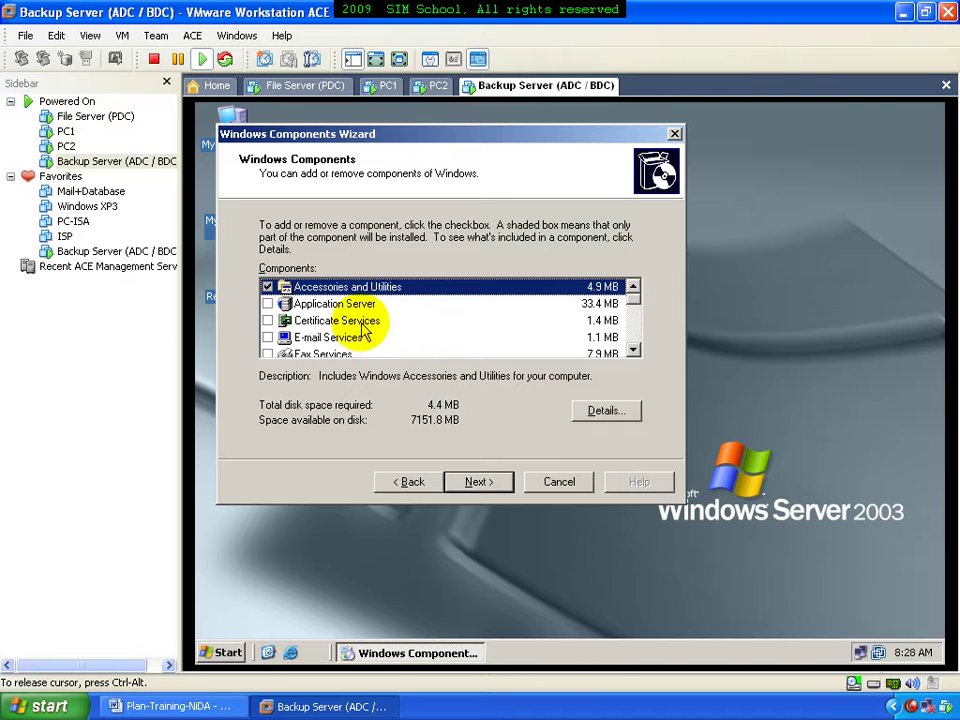
# Uncheck Internet Explorer Enhanced Security Configuration in the component list
pyautogui.doubleClick(633, 349)
pyautogui.doubleClick(633, 349)
pyautogui.click(633, 349)
pyautogui.click(312, 307)
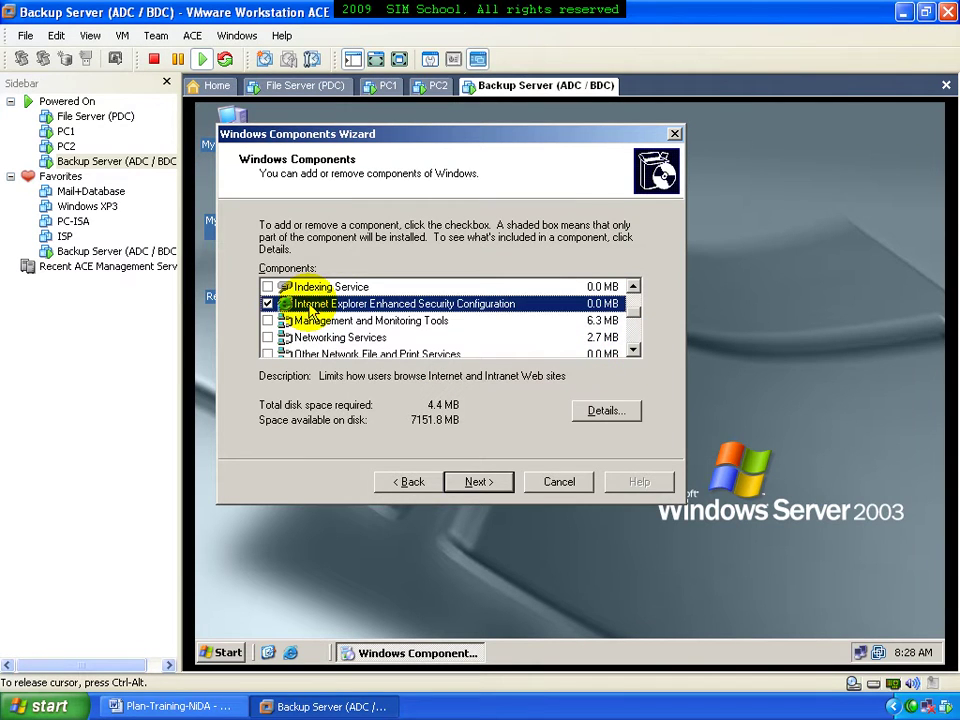
pyautogui.click(267, 303)
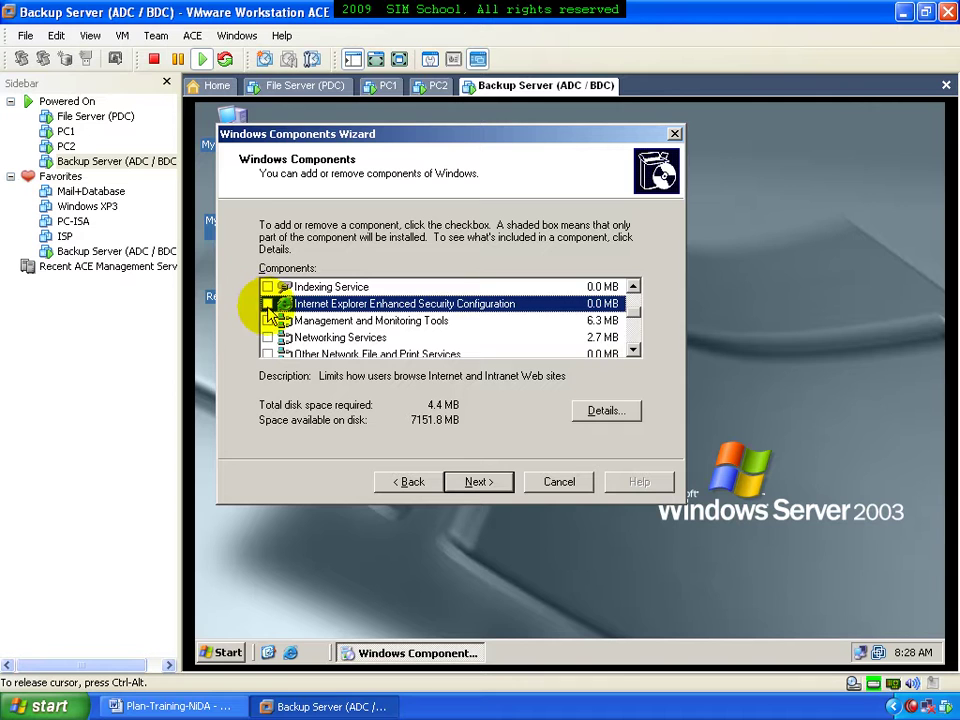
# Add the Domain Name System (DNS) subcomponent under Networking Services and finish the install
pyautogui.click(325, 339)
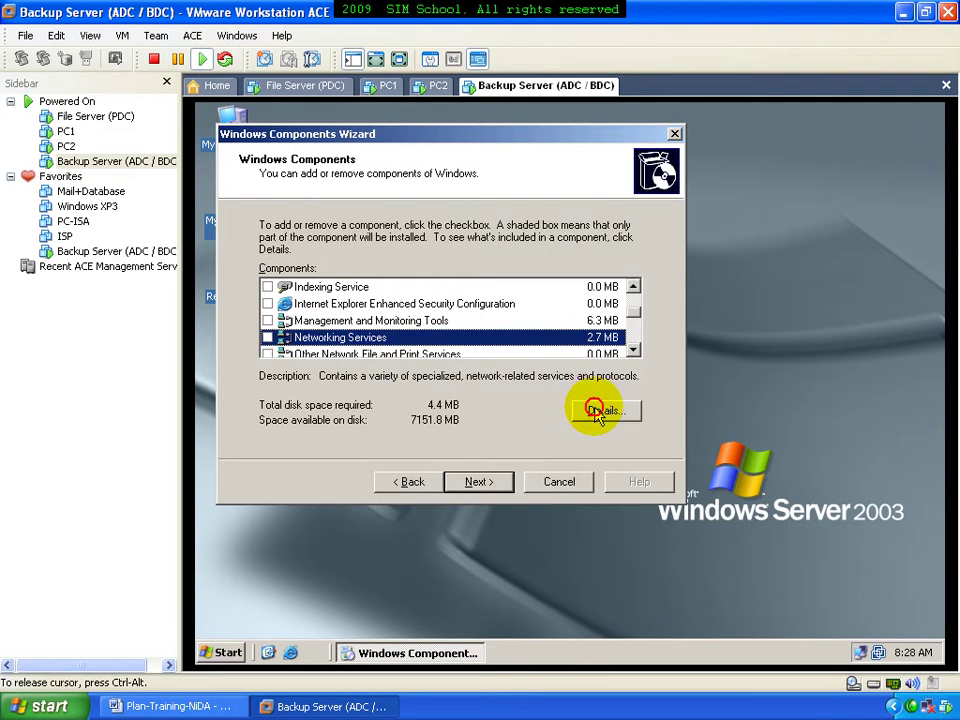
pyautogui.click(594, 412)
pyautogui.click(240, 234)
pyautogui.click(511, 440)
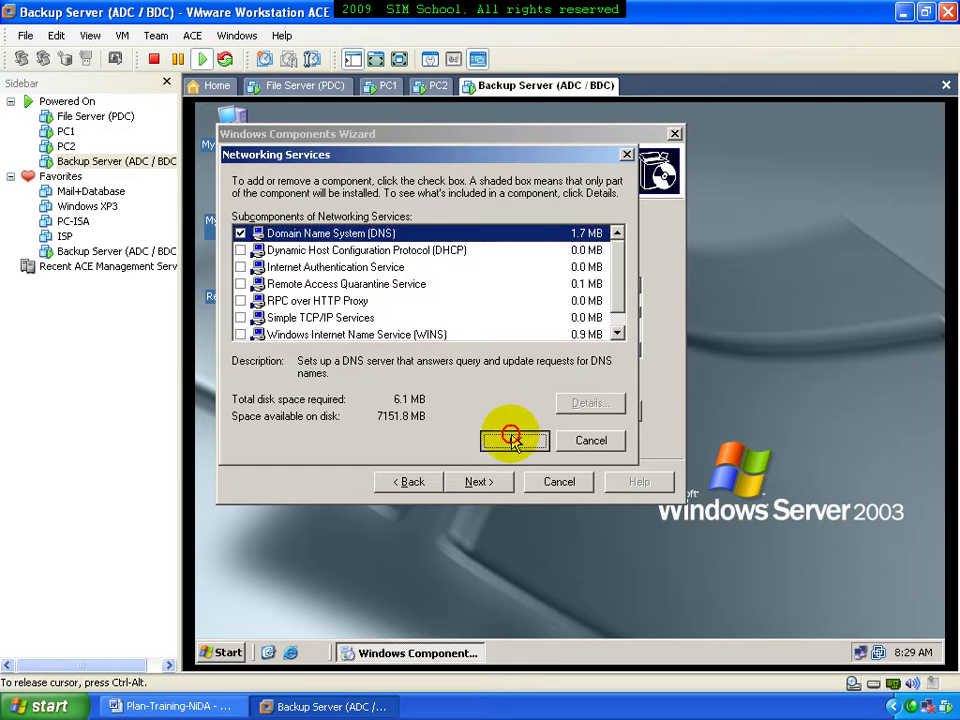
pyautogui.click(478, 481)
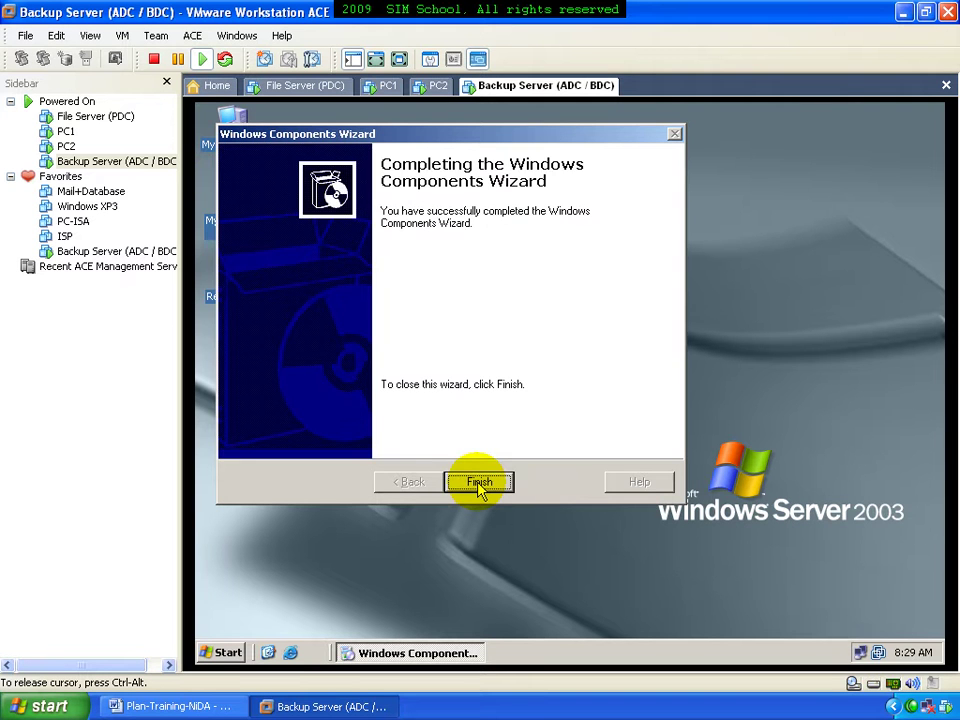
pyautogui.click(479, 482)
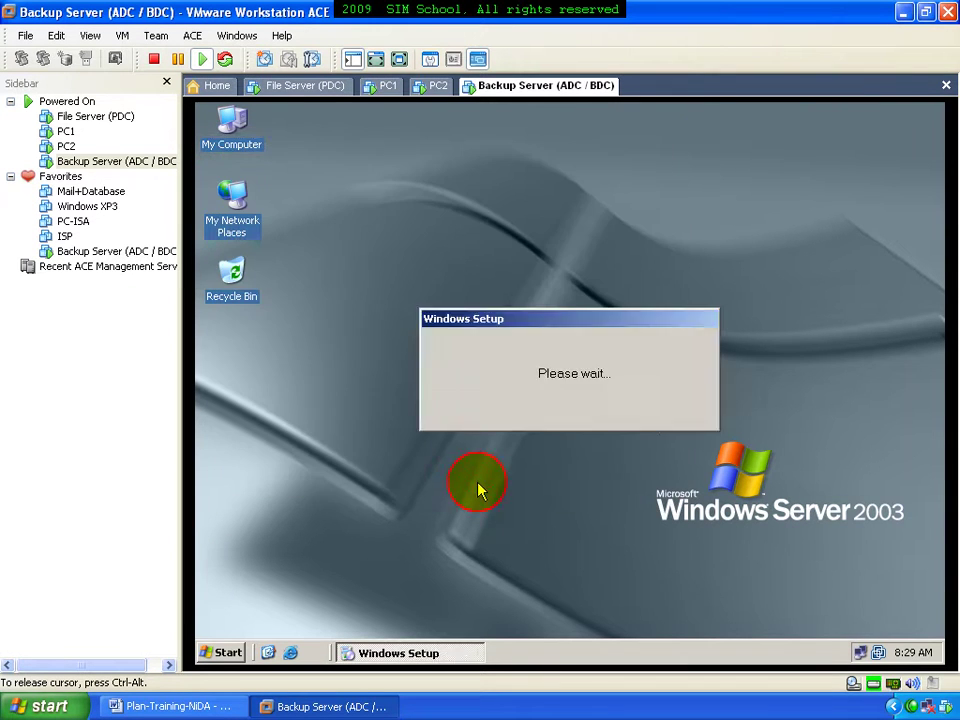
pyautogui.click(246, 652)
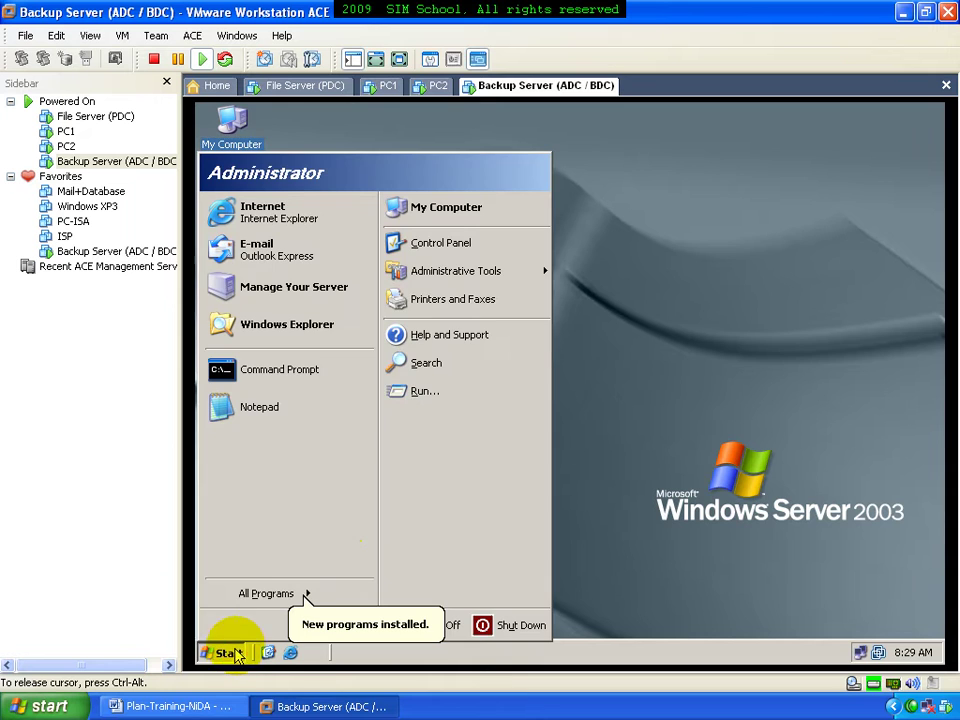
# Run dcpromo and advance past the welcome and compatibility pages
pyautogui.moveTo(455, 278)
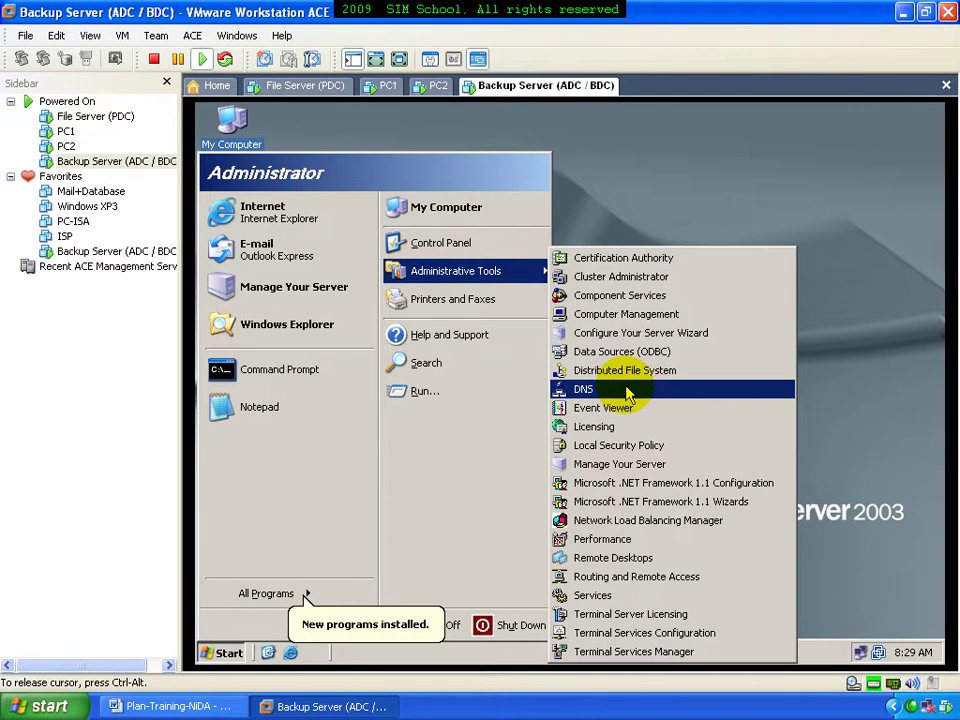
pyautogui.click(462, 392)
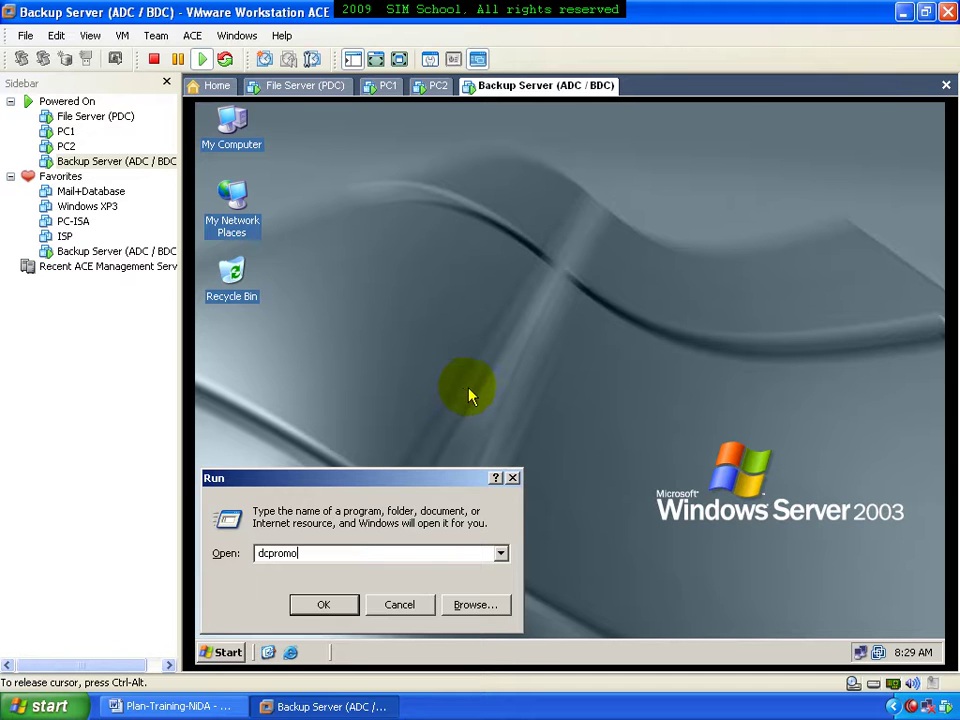
pyautogui.click(340, 608)
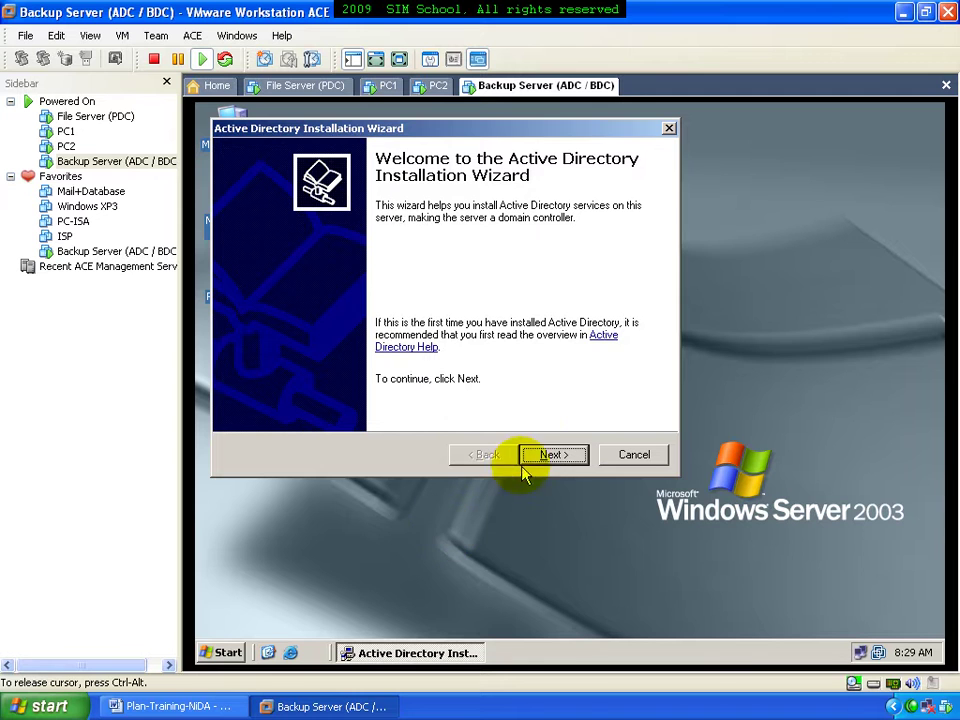
pyautogui.click(544, 457)
pyautogui.click(545, 455)
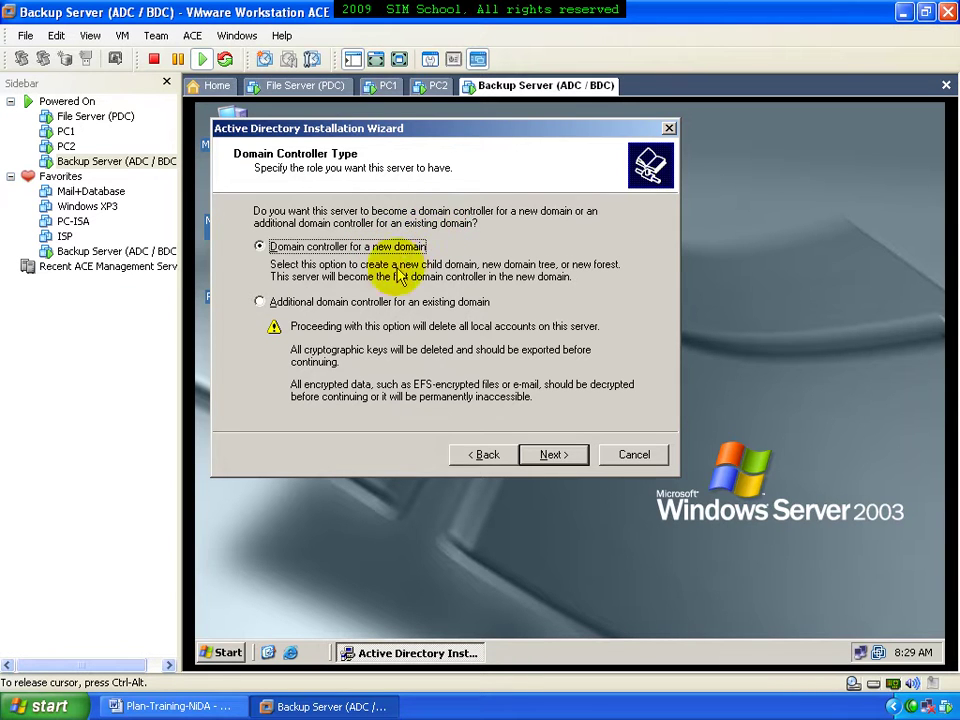
# Choose 'Additional domain controller for an existing domain' and enter khmerfree.com admin credentials
pyautogui.click(382, 304)
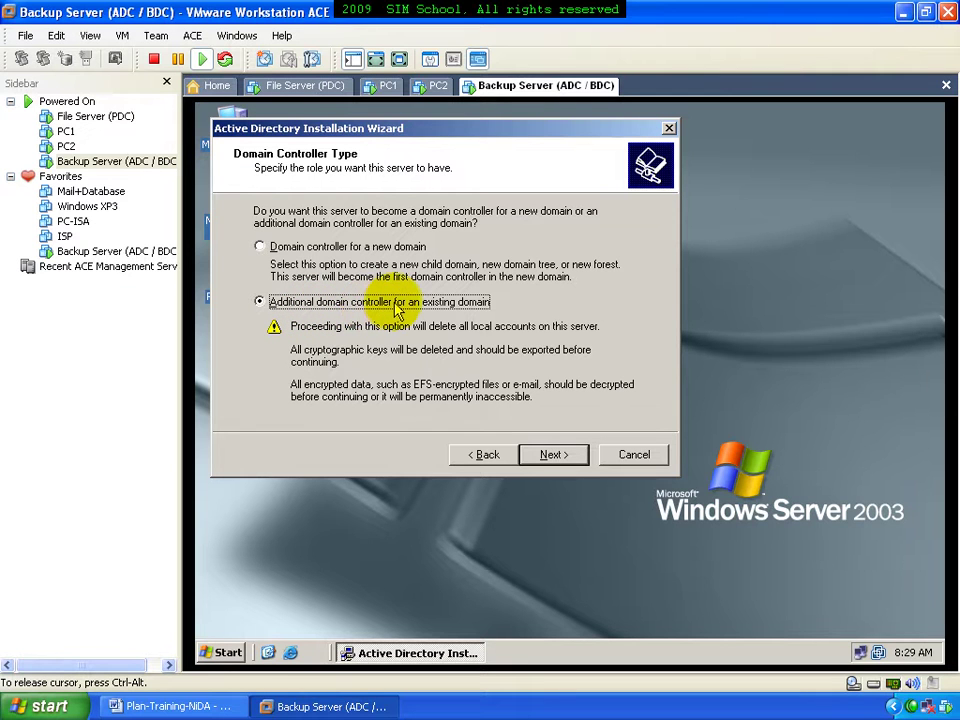
pyautogui.click(553, 455)
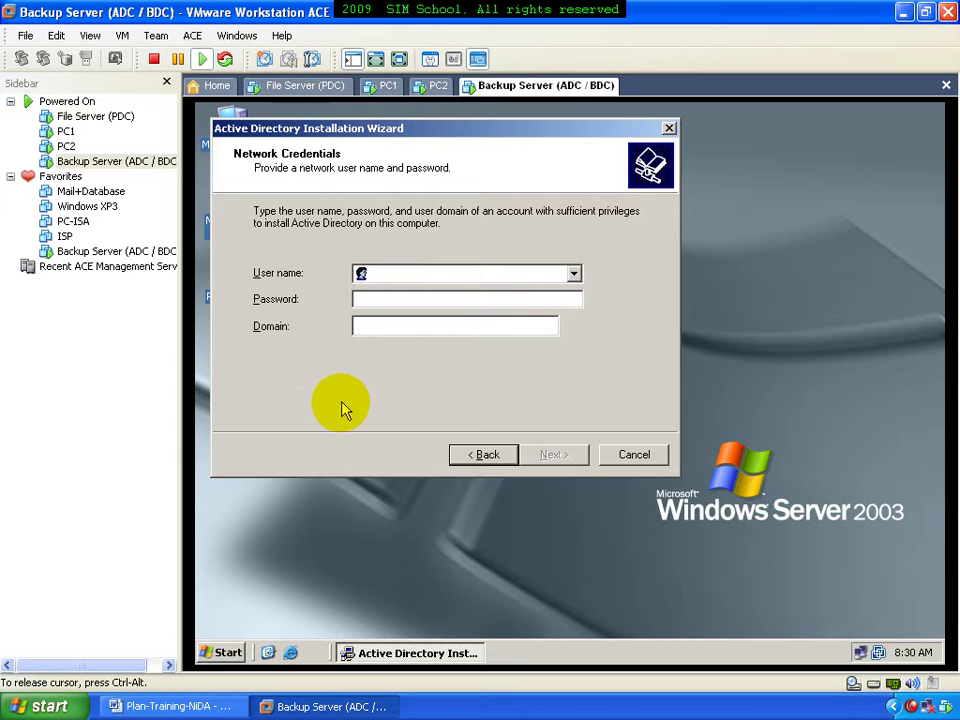
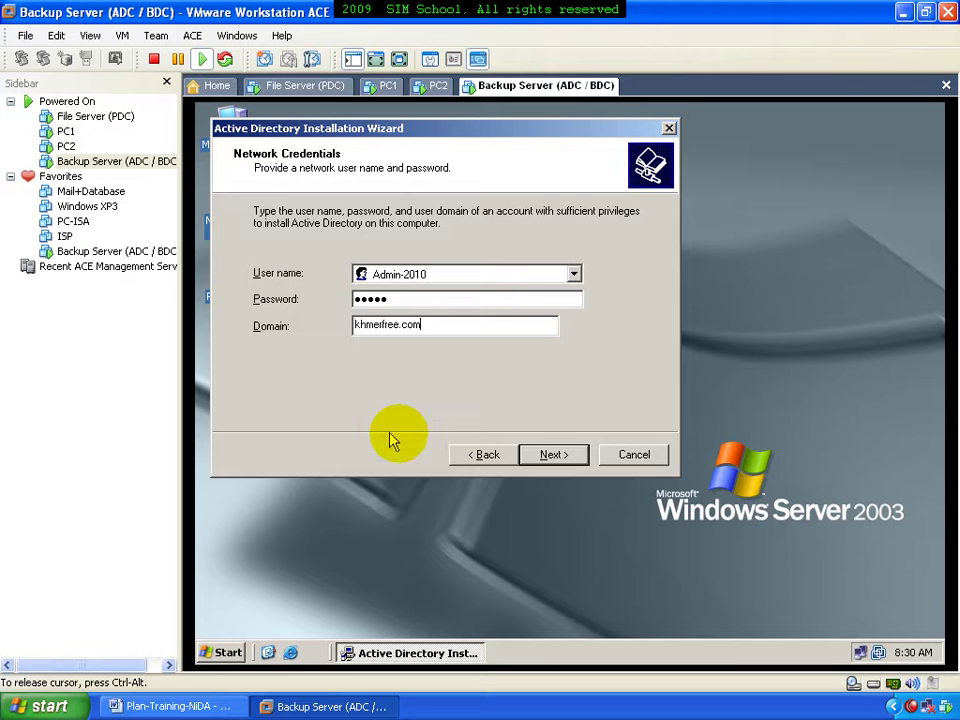
pyautogui.click(545, 454)
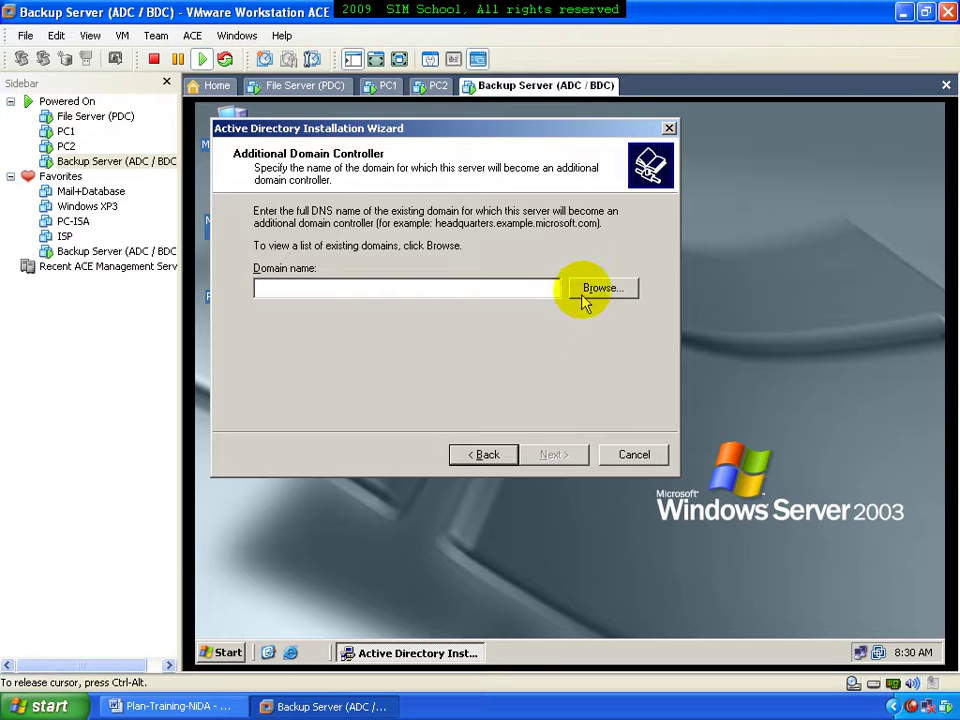
# Browse for and select khmerfree.com as the domain to join
pyautogui.click(601, 290)
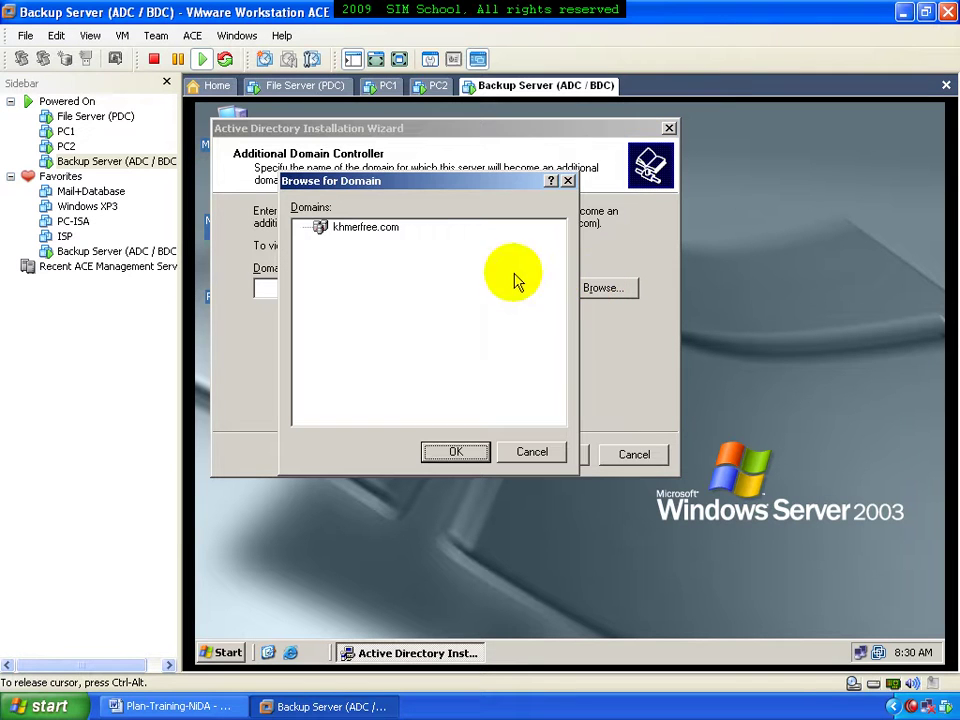
pyautogui.click(366, 226)
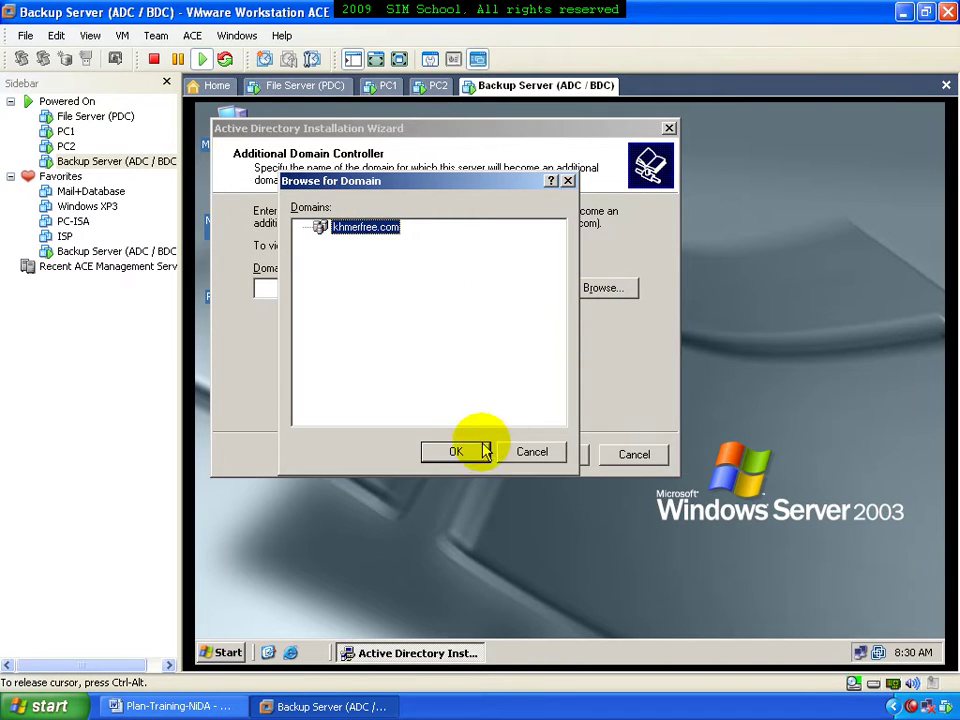
pyautogui.click(478, 452)
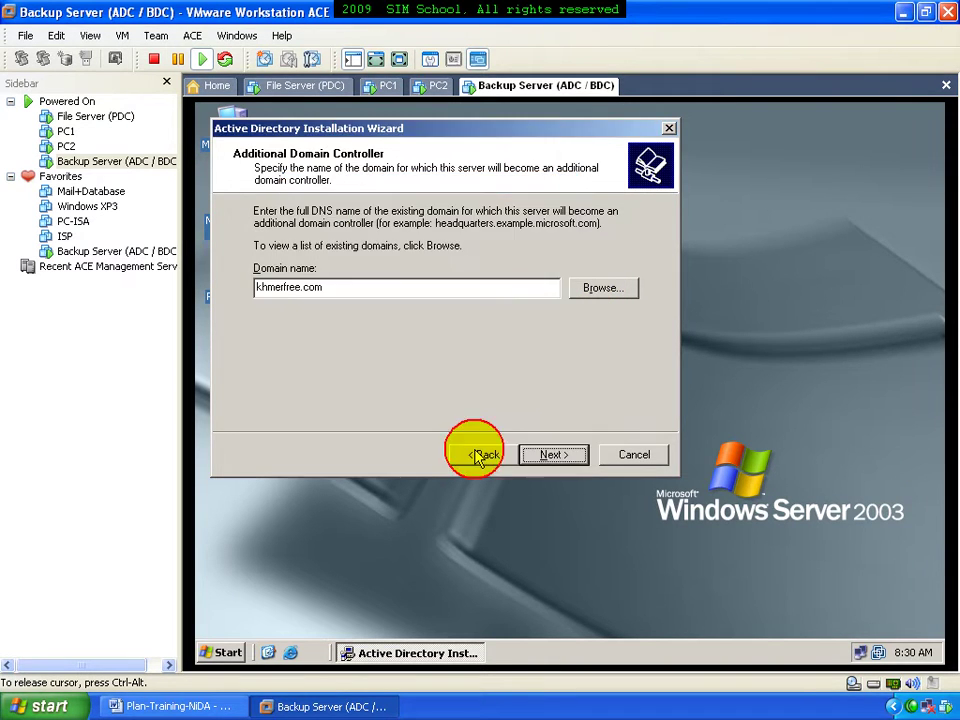
pyautogui.click(570, 456)
# Accept default database, log, SYSVOL and restore-password settings and start the Active Directory install
pyautogui.click(555, 455)
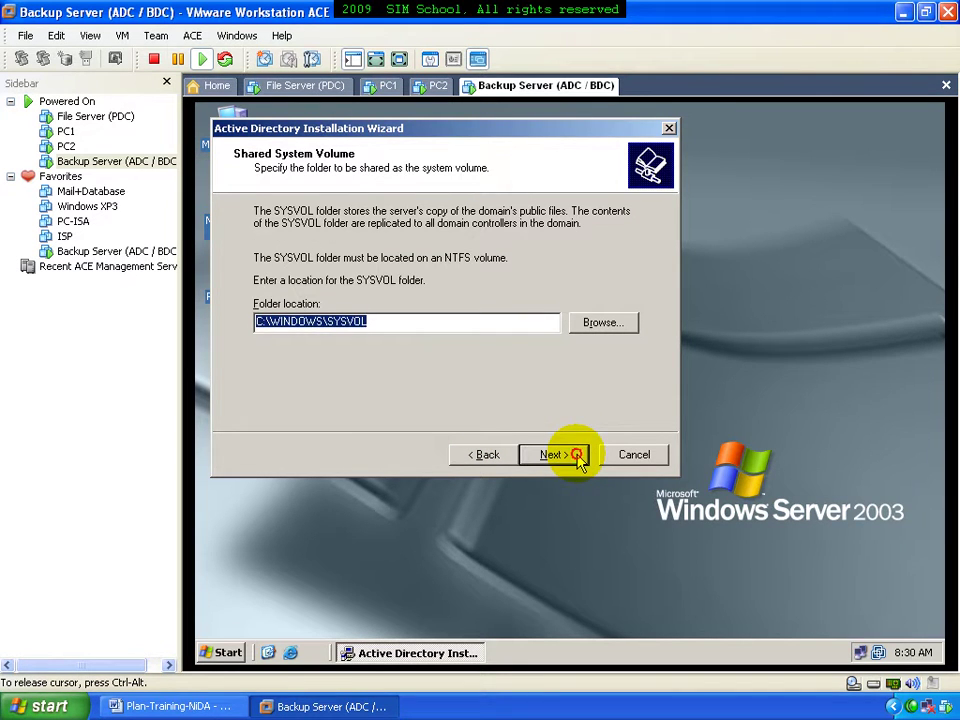
pyautogui.click(580, 460)
pyautogui.click(578, 460)
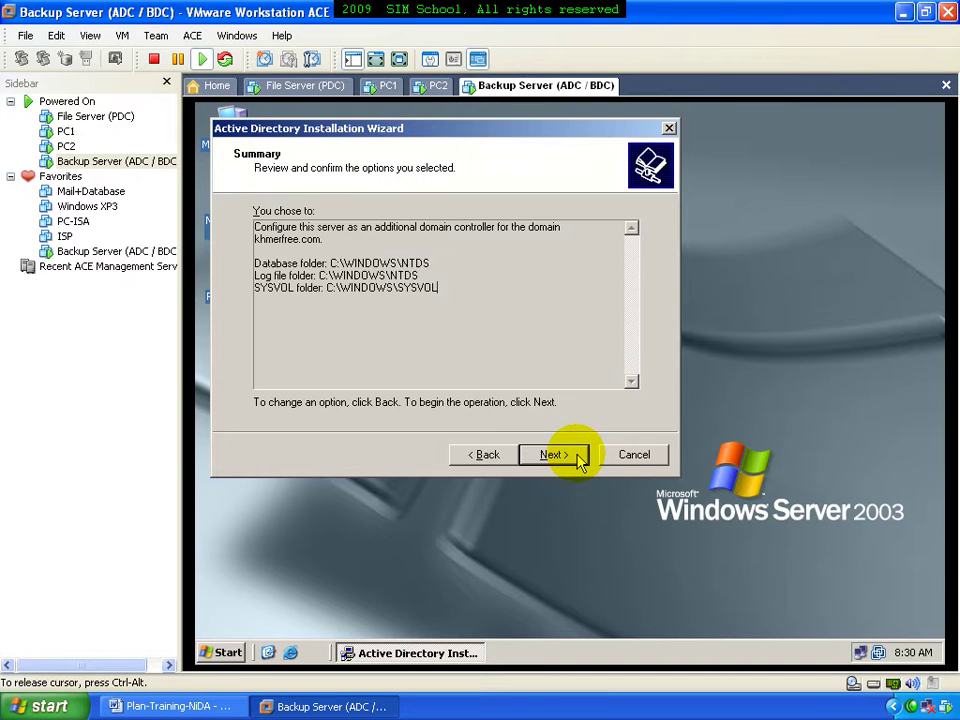
pyautogui.moveTo(461, 133); pyautogui.dragTo(582, 134)
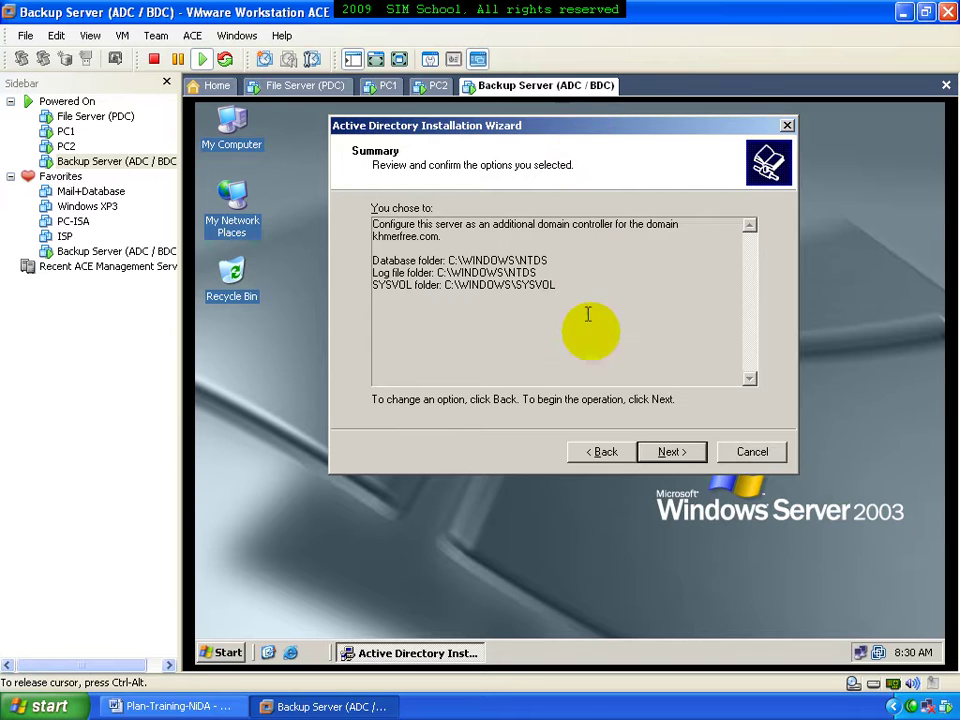
pyautogui.click(666, 452)
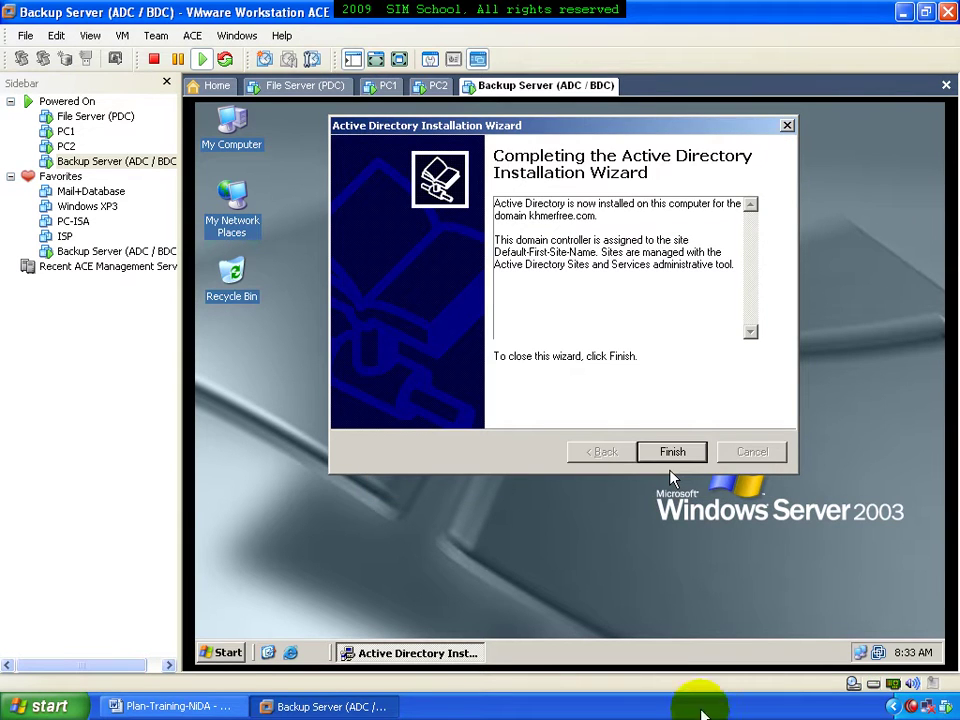
# Close the completed Active Directory wizard and restart the Backup Server now
pyautogui.click(654, 563)
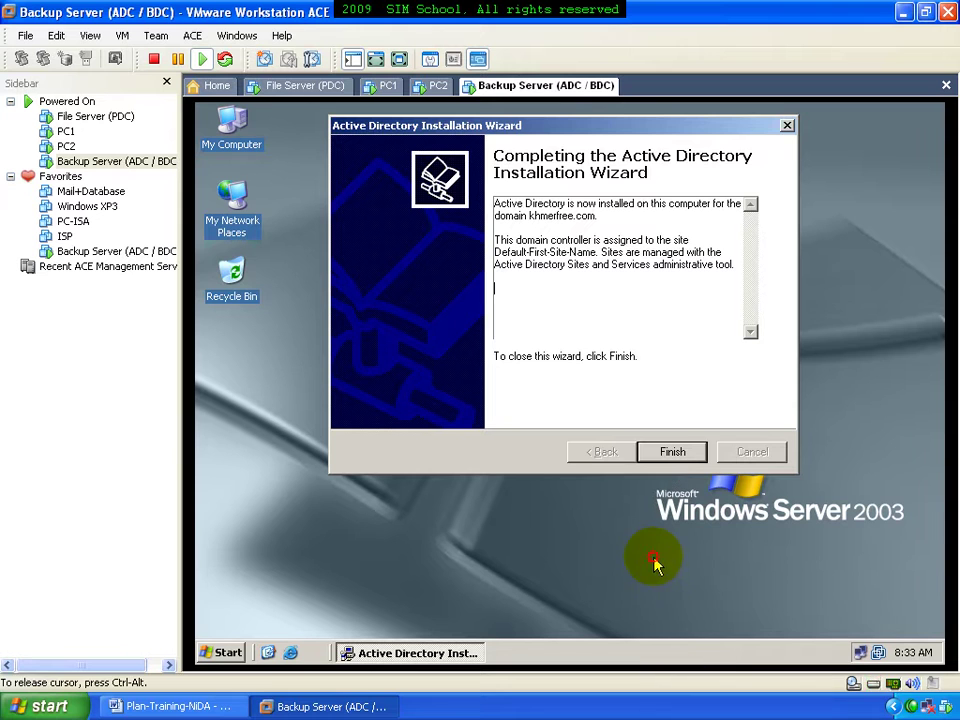
pyautogui.click(670, 453)
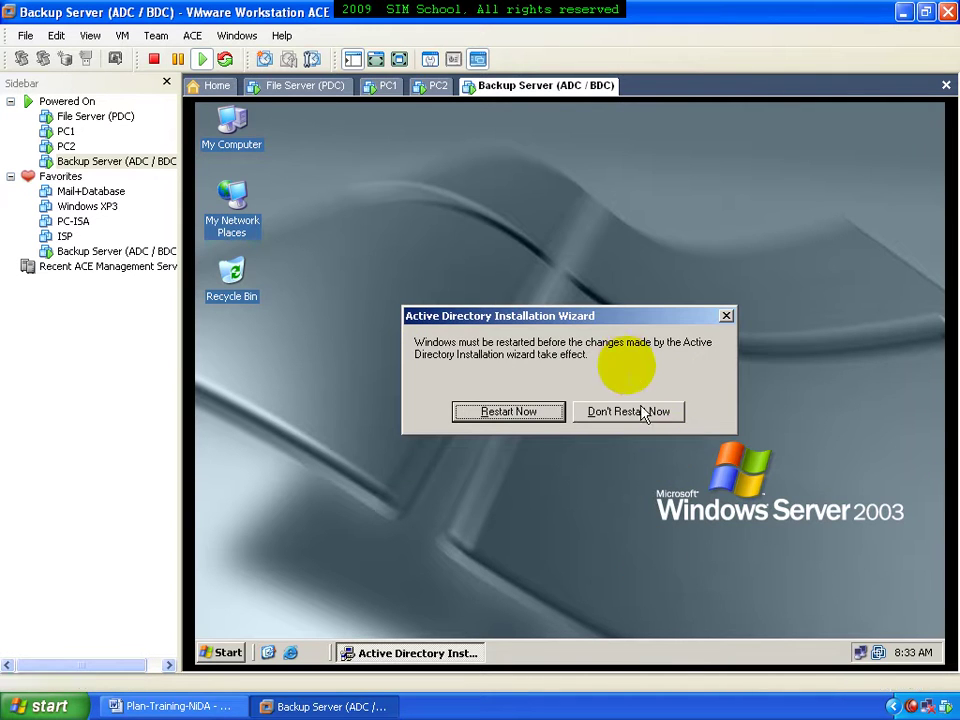
pyautogui.click(522, 416)
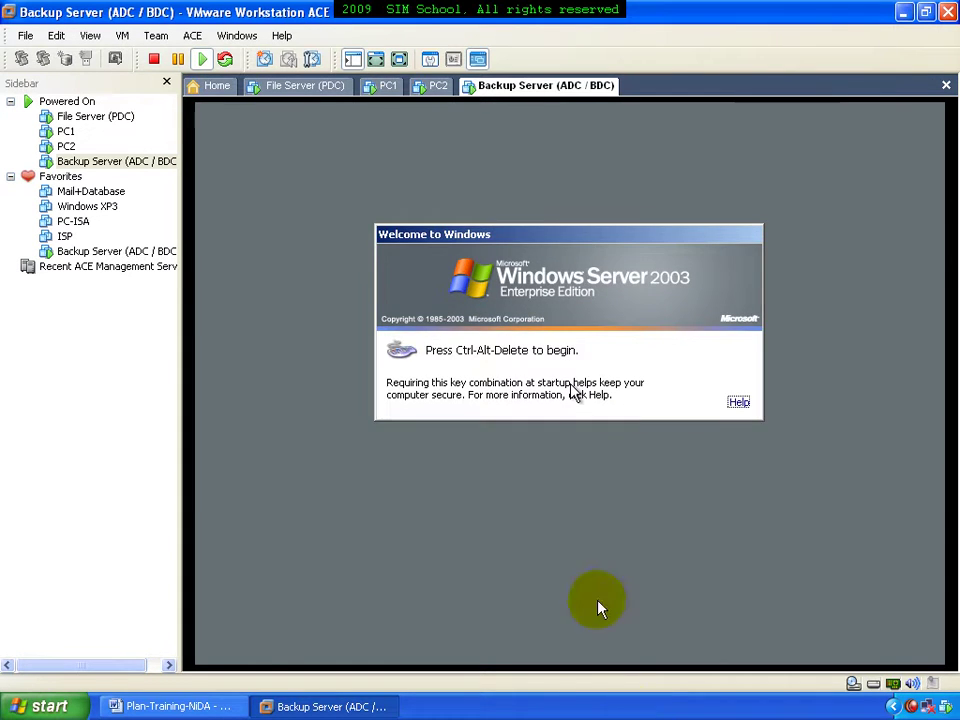
# Attempt a logon to the KHMERFREE domain and dismiss the logon failure message
pyautogui.click(604, 626)
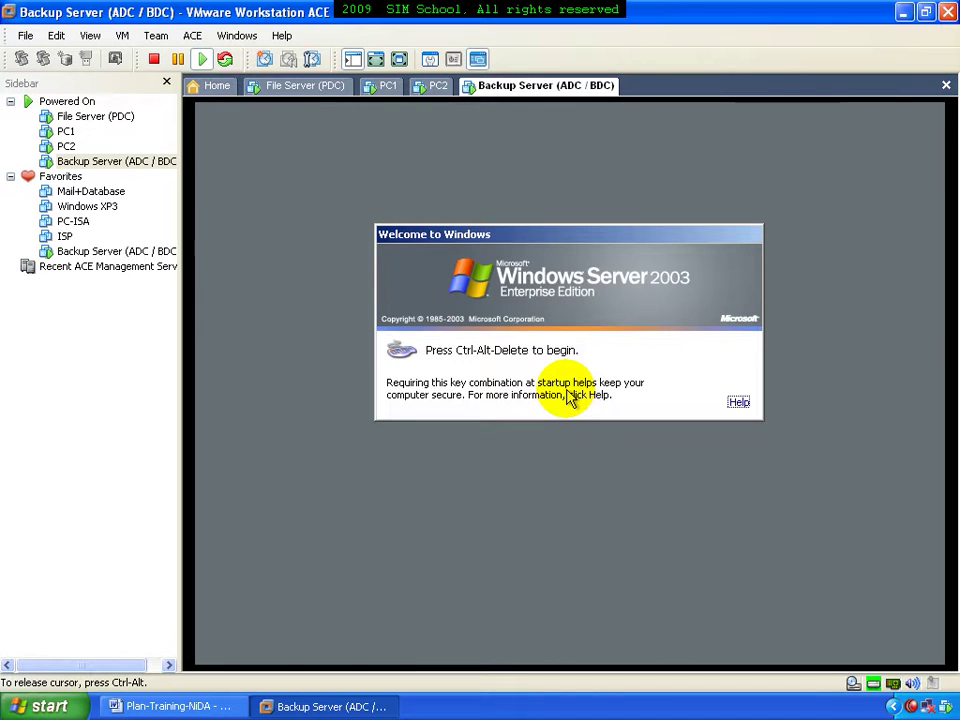
pyautogui.press('ctrl+alt+Insert')
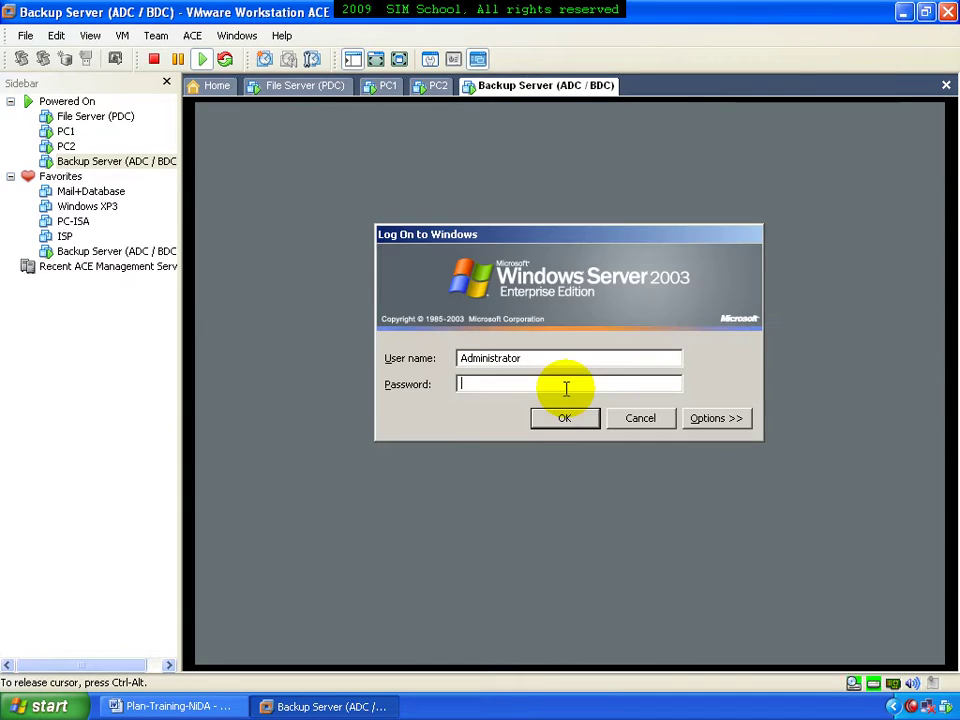
pyautogui.click(706, 418)
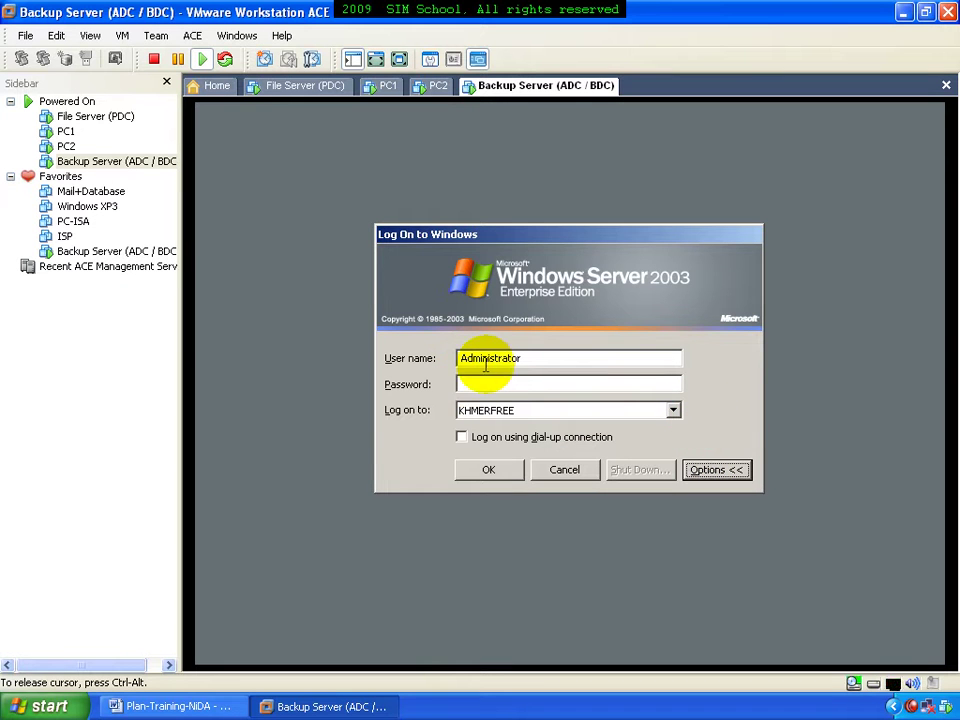
pyautogui.press('Tab')
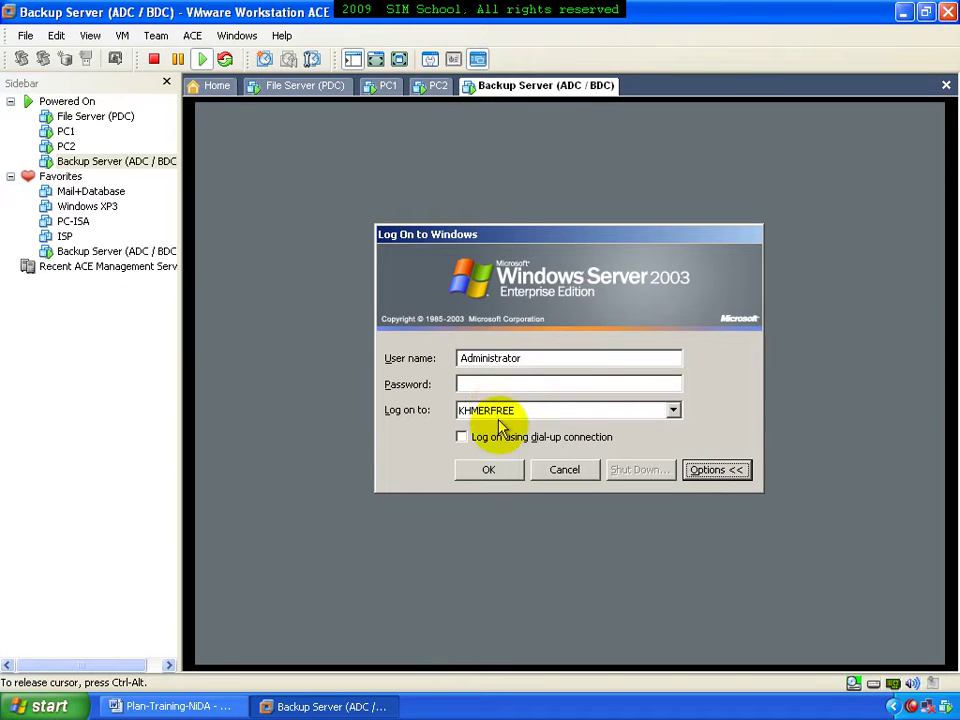
pyautogui.click(500, 472)
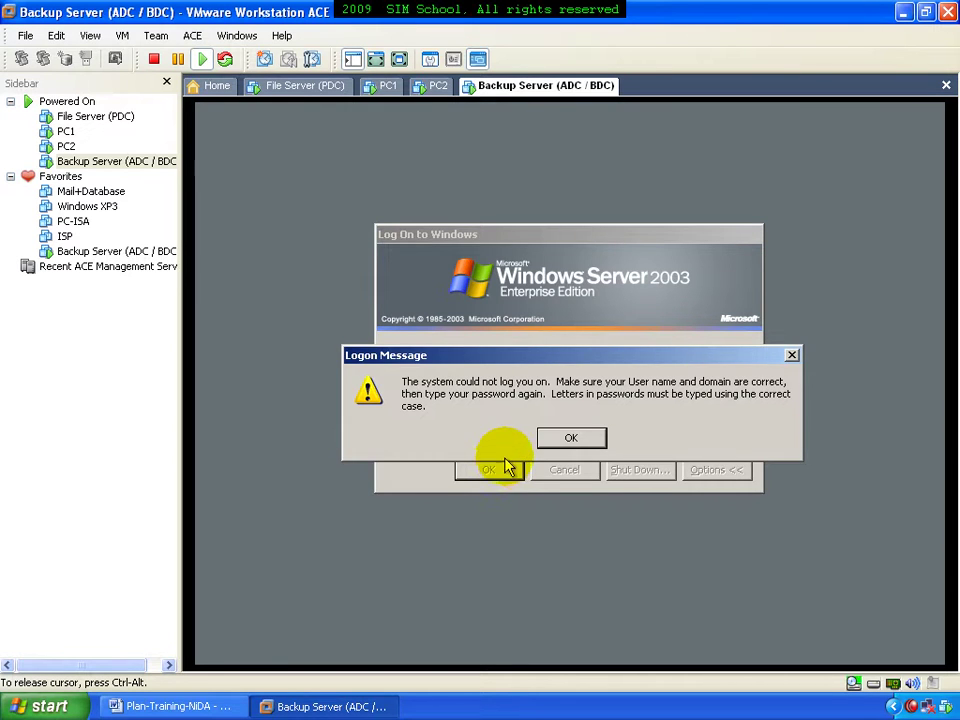
pyautogui.click(564, 442)
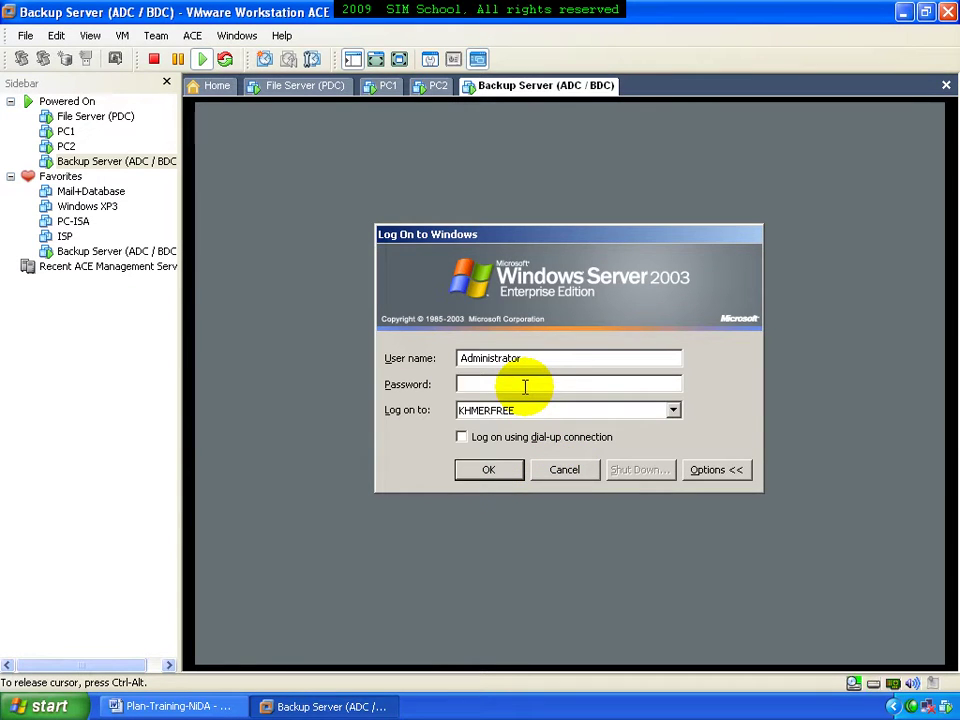
# Correct the user name to the domain admin account, enter its password, and log on
pyautogui.click(530, 360)
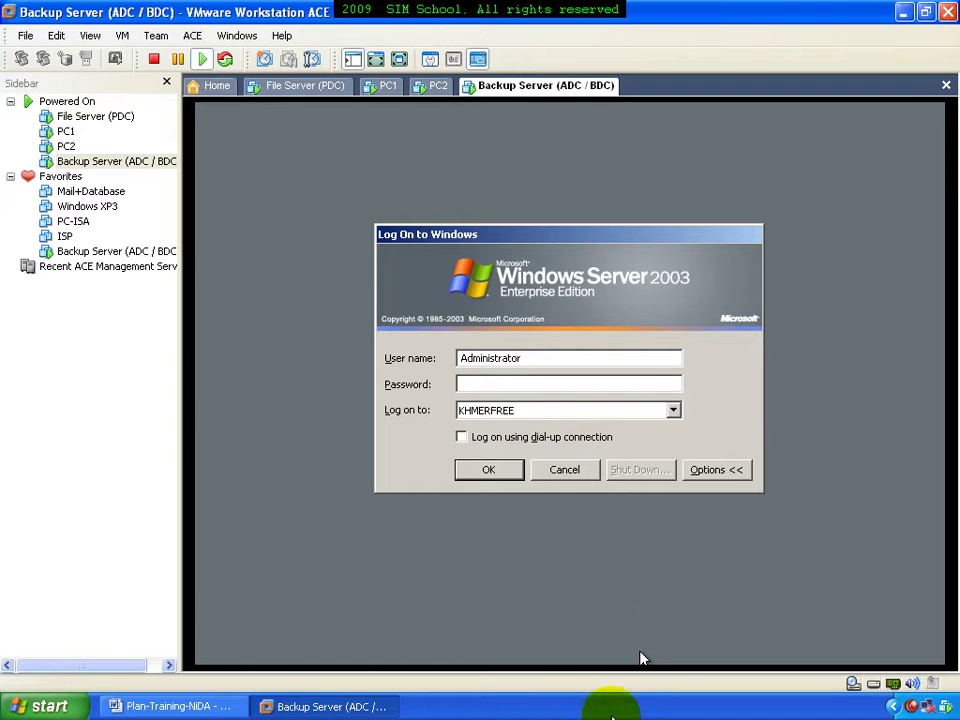
pyautogui.press('BackSpace')
pyautogui.press('BackSpace')
pyautogui.press('BackSpace')
pyautogui.press('BackSpace')
pyautogui.press('BackSpace')
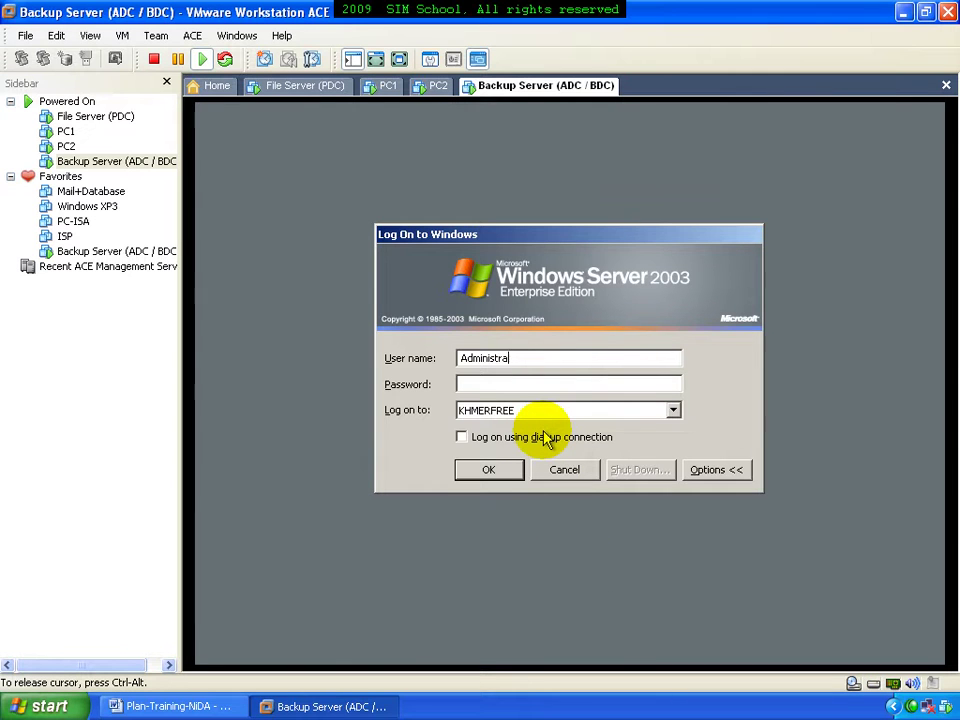
pyautogui.press('Tab')
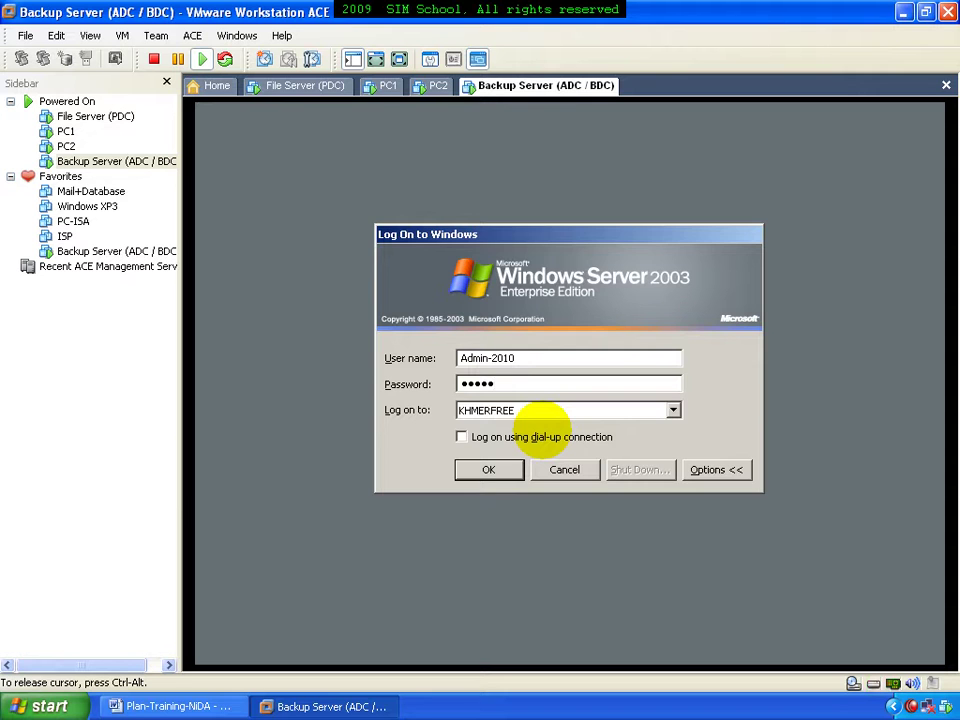
pyautogui.press('Return')
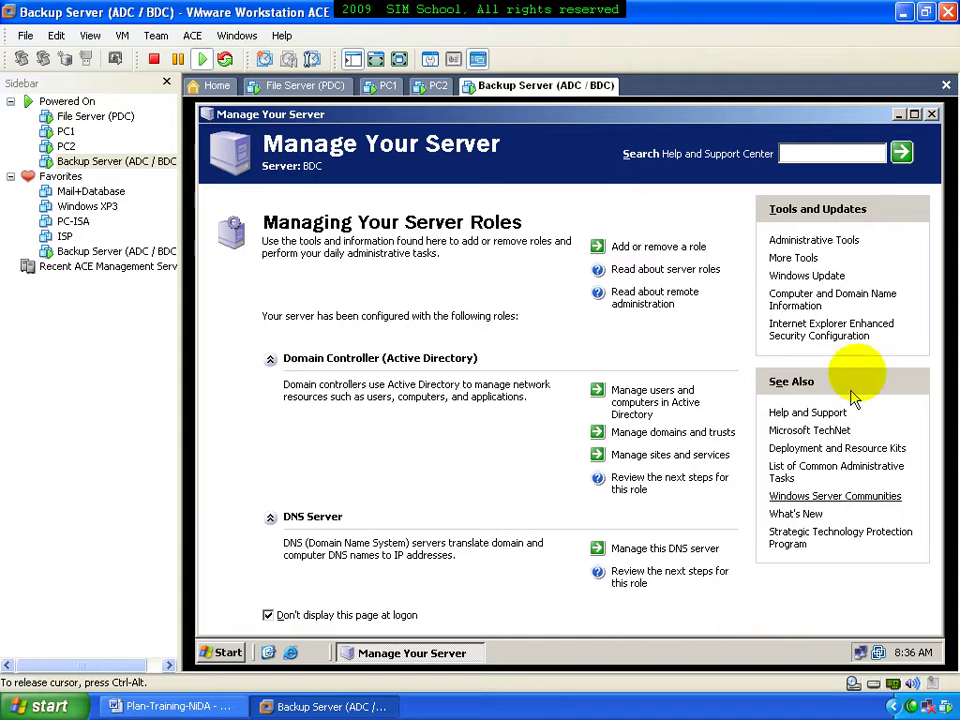
# Close Manage Your Server and show My Computer on the Backup Server desktop
pyautogui.click(931, 116)
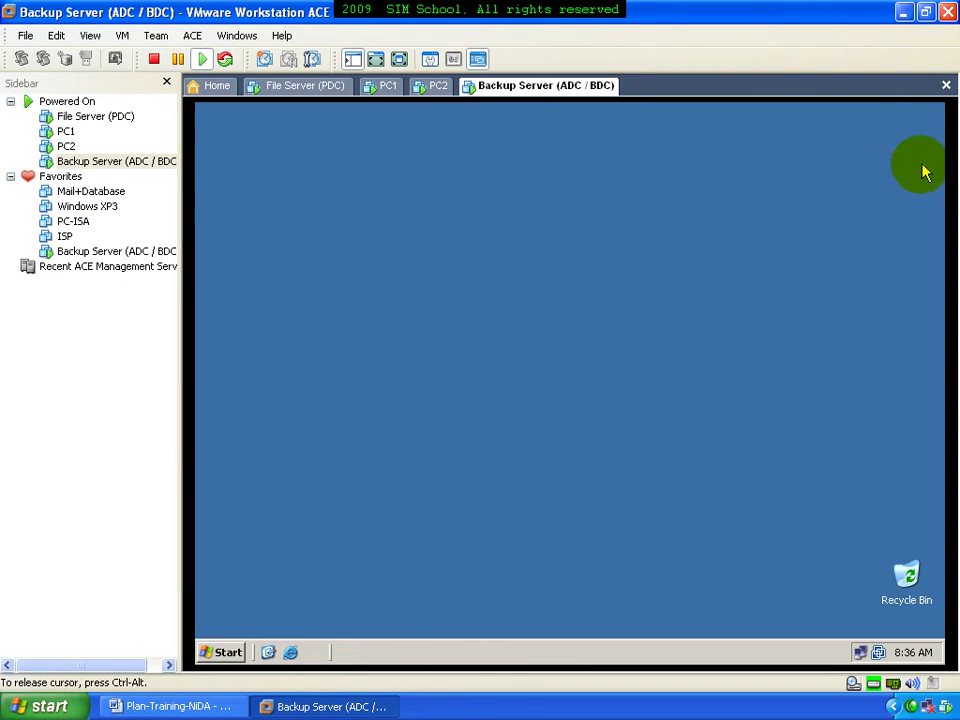
pyautogui.press('super')
pyautogui.rightClick(497, 252)
pyautogui.click(557, 371)
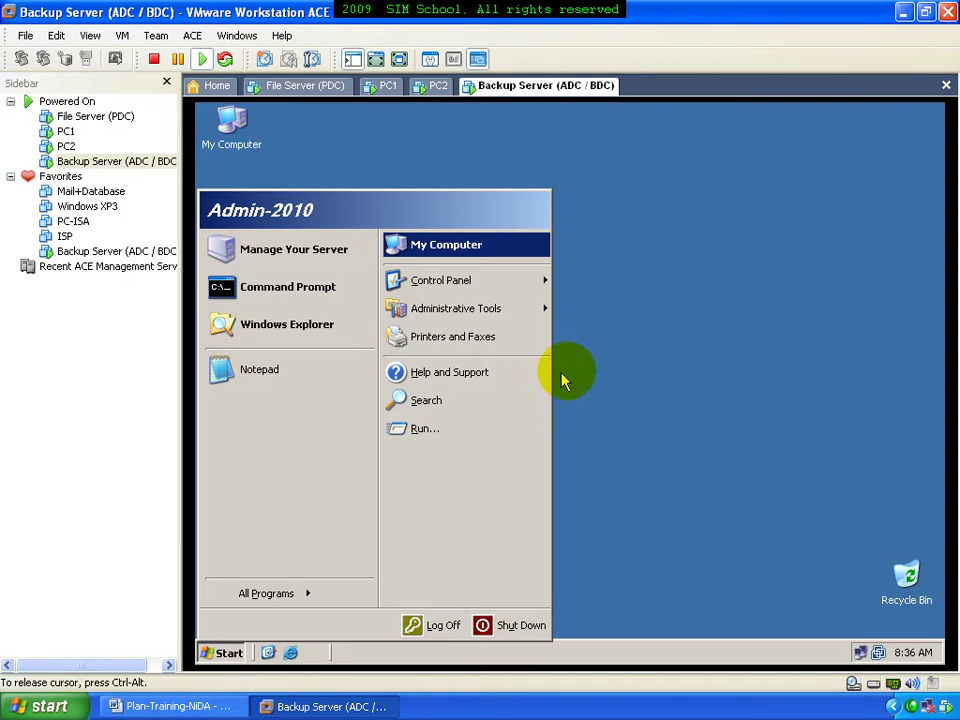
pyautogui.click(590, 375)
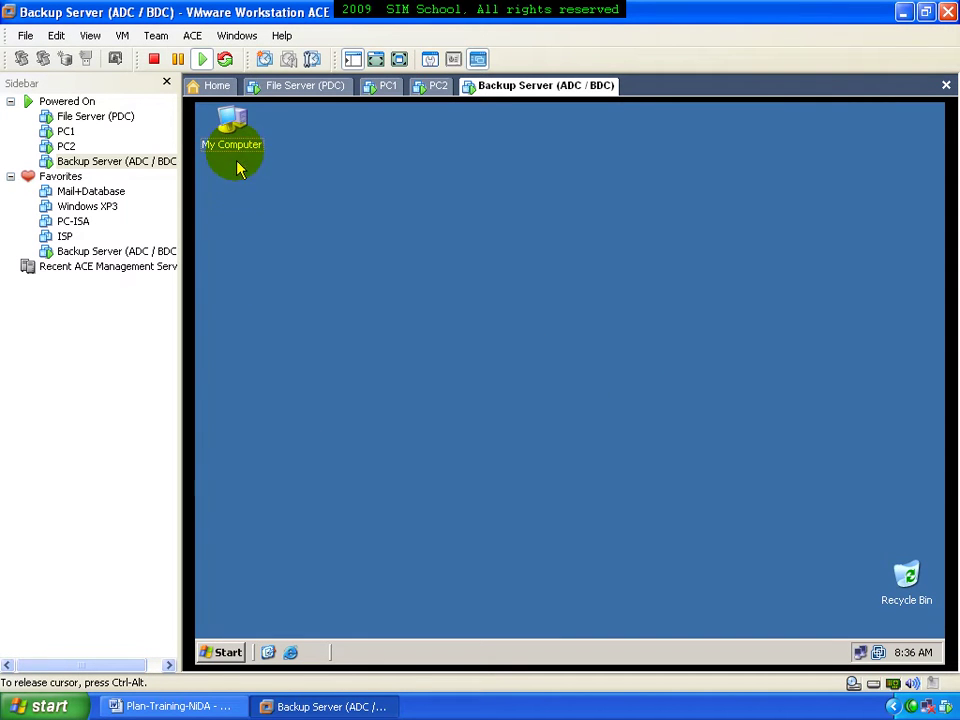
# Check in My Computer's properties that the full computer name is bdc.khmerfree.com, then cancel
pyautogui.rightClick(229, 128)
pyautogui.click(291, 311)
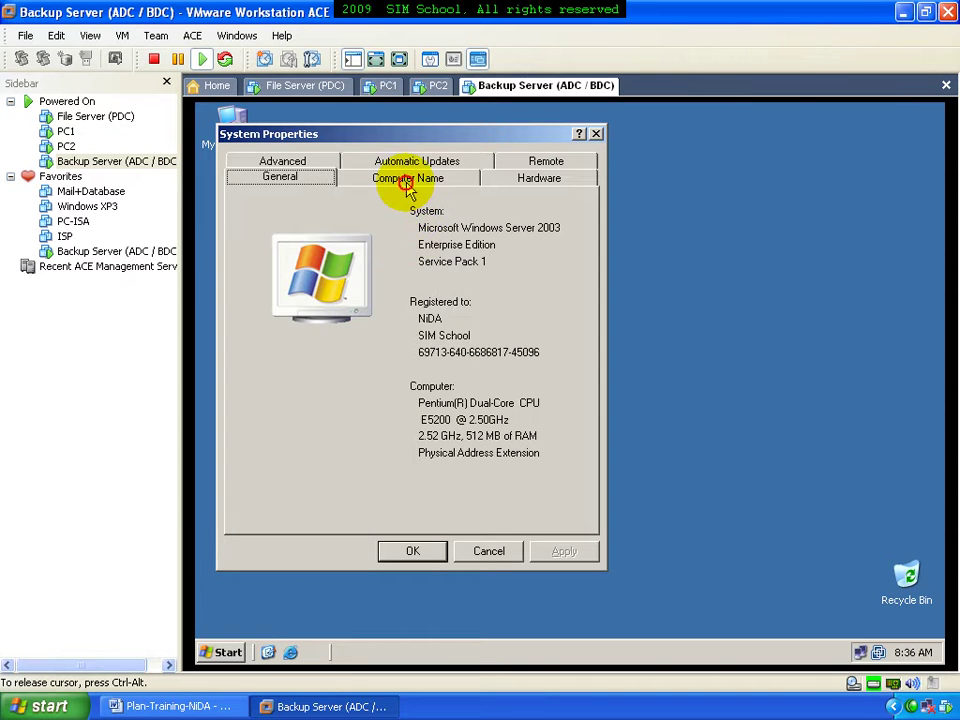
pyautogui.click(408, 180)
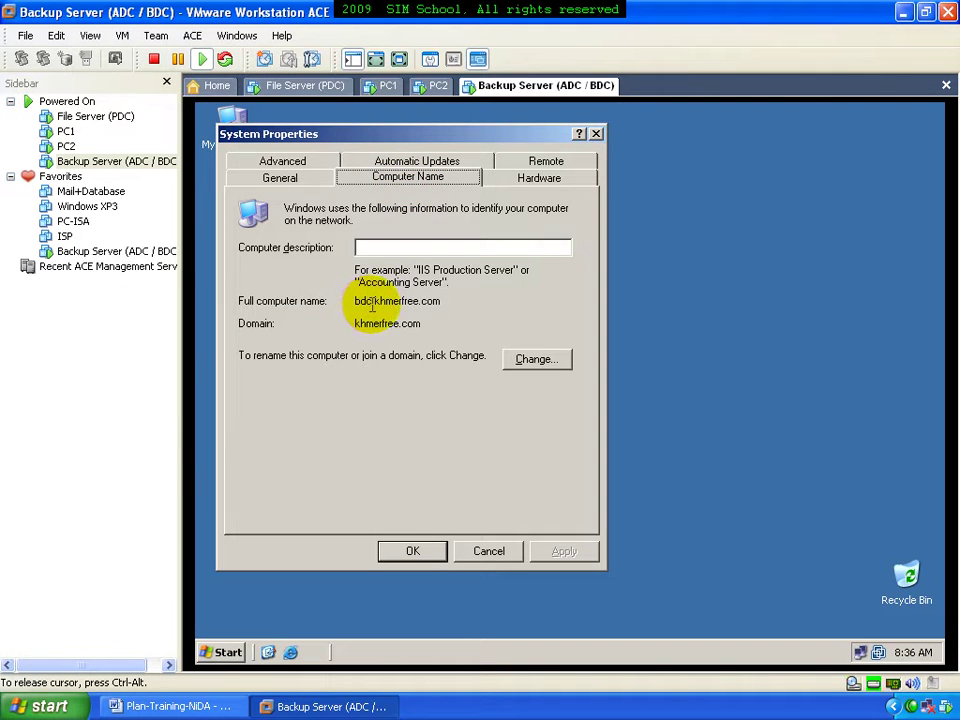
pyautogui.moveTo(372, 301); pyautogui.dragTo(353, 301)
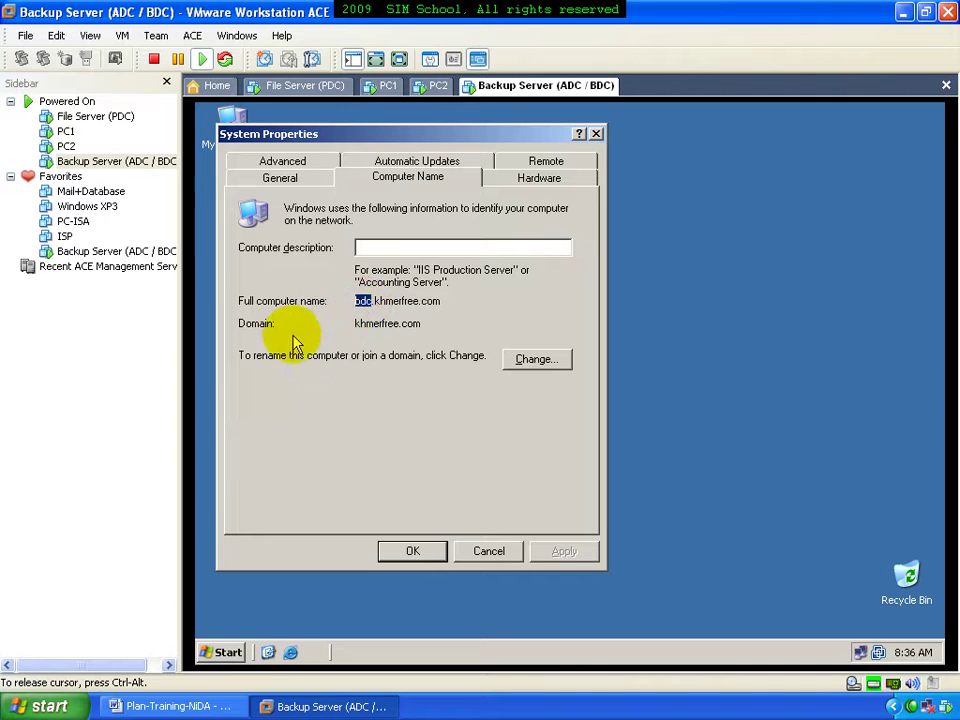
pyautogui.click(476, 549)
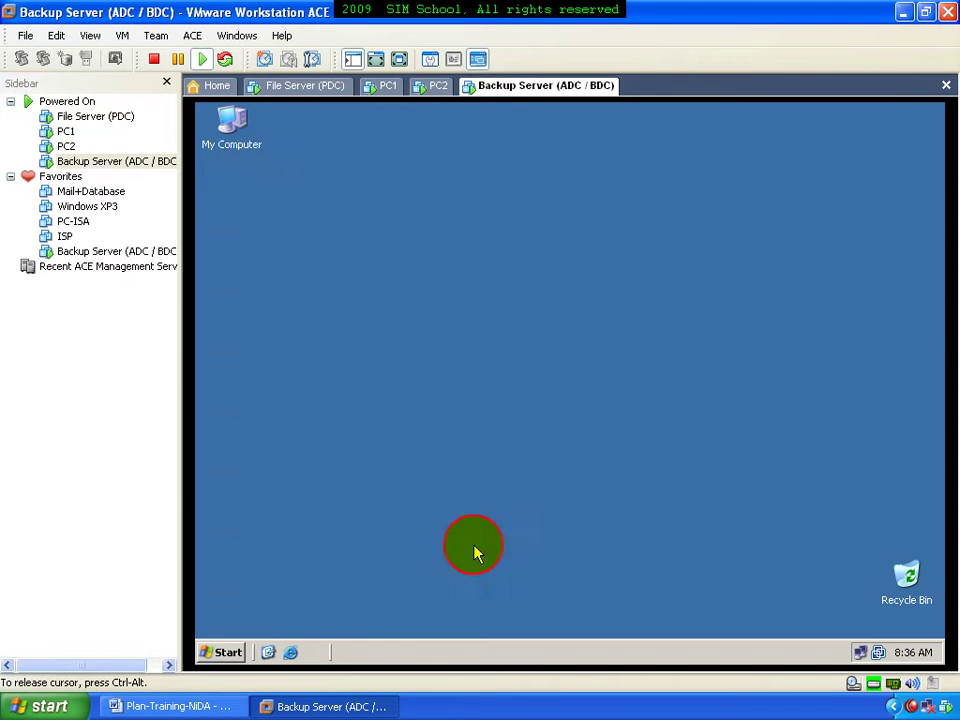
pyautogui.click(224, 650)
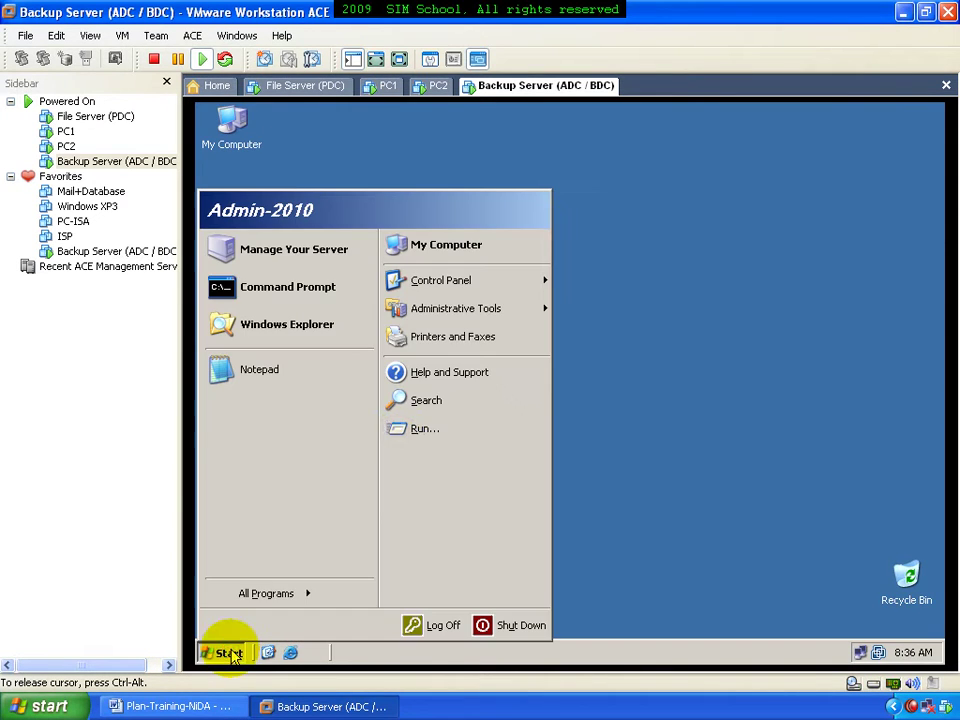
pyautogui.moveTo(506, 310)
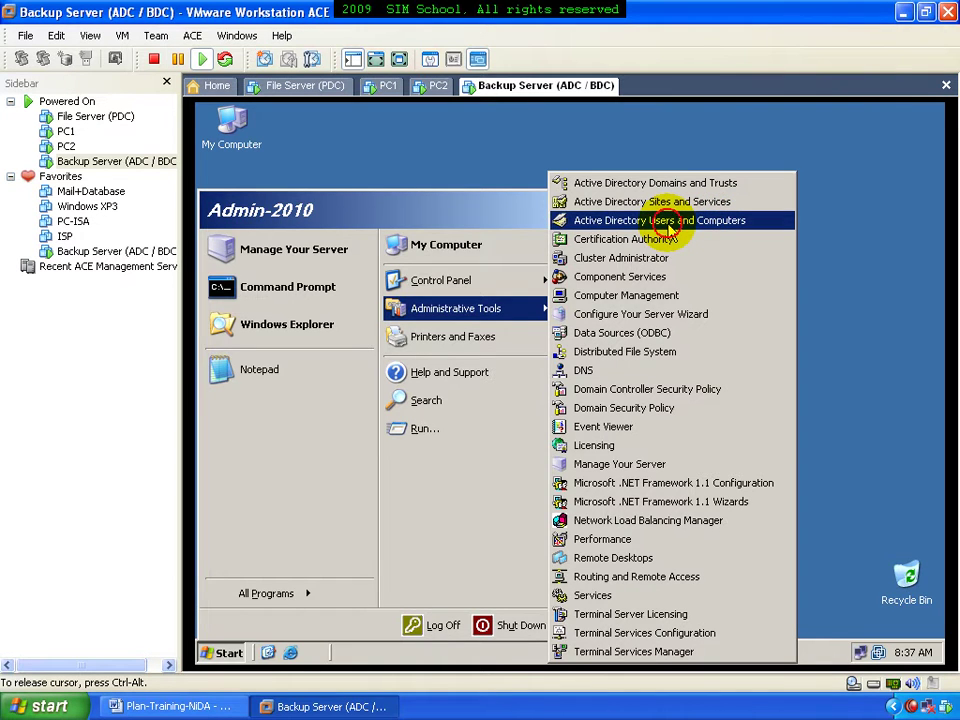
pyautogui.click(668, 224)
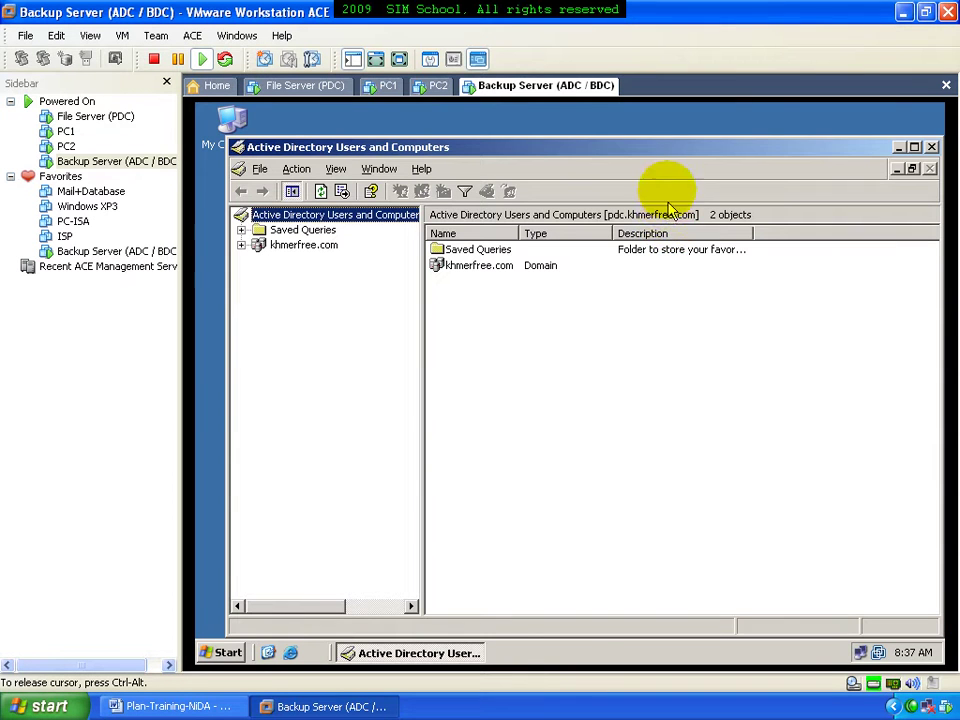
pyautogui.doubleClick(658, 157)
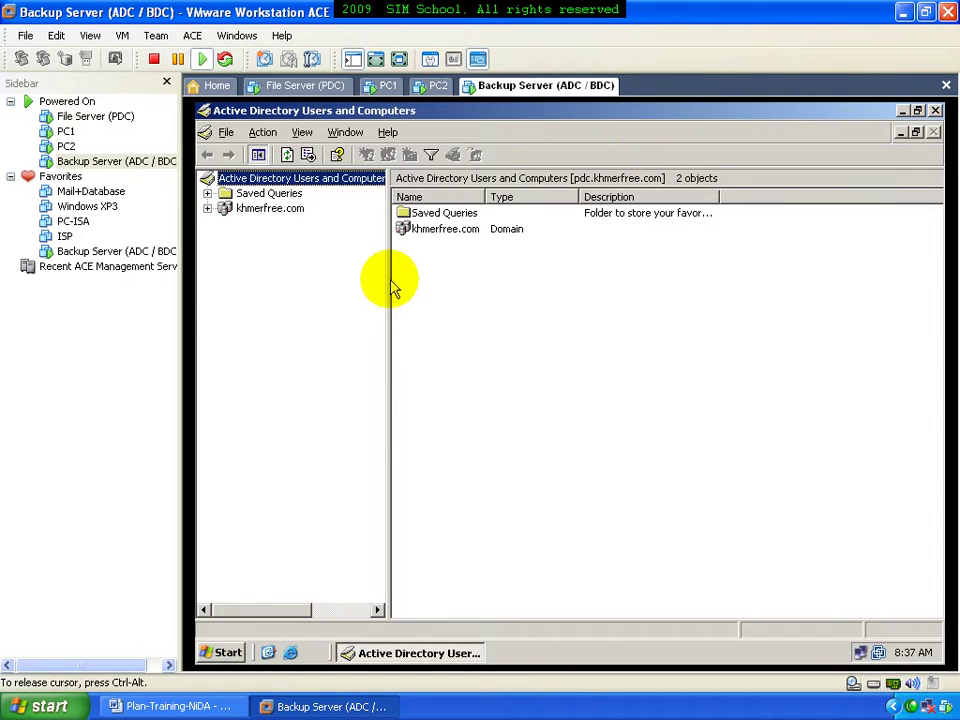
pyautogui.moveTo(387, 278); pyautogui.dragTo(425, 275)
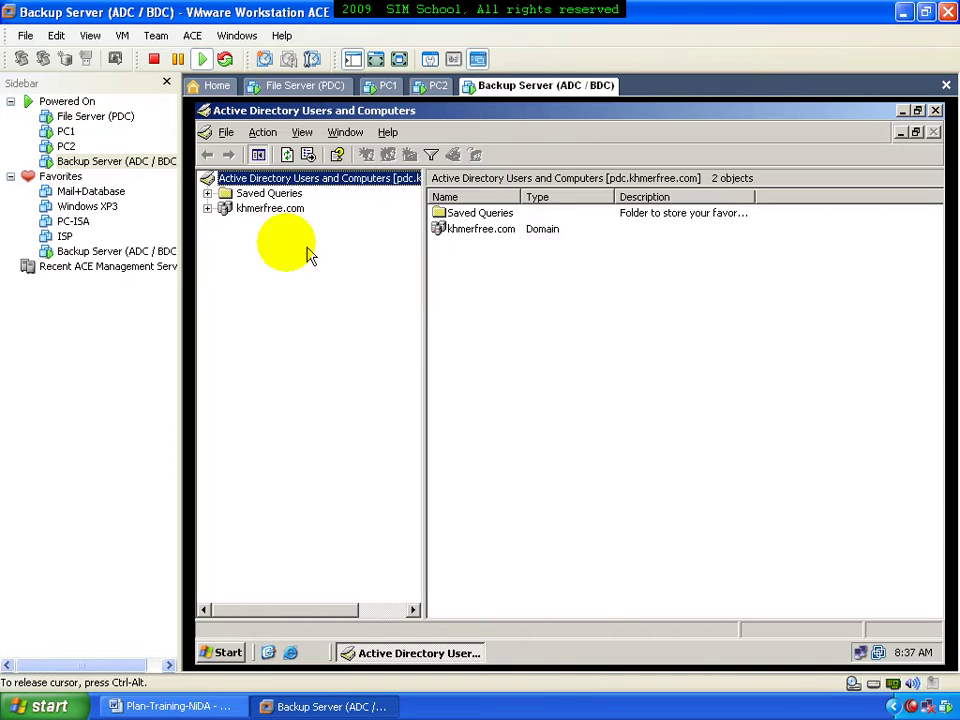
pyautogui.click(252, 208)
pyautogui.click(208, 208)
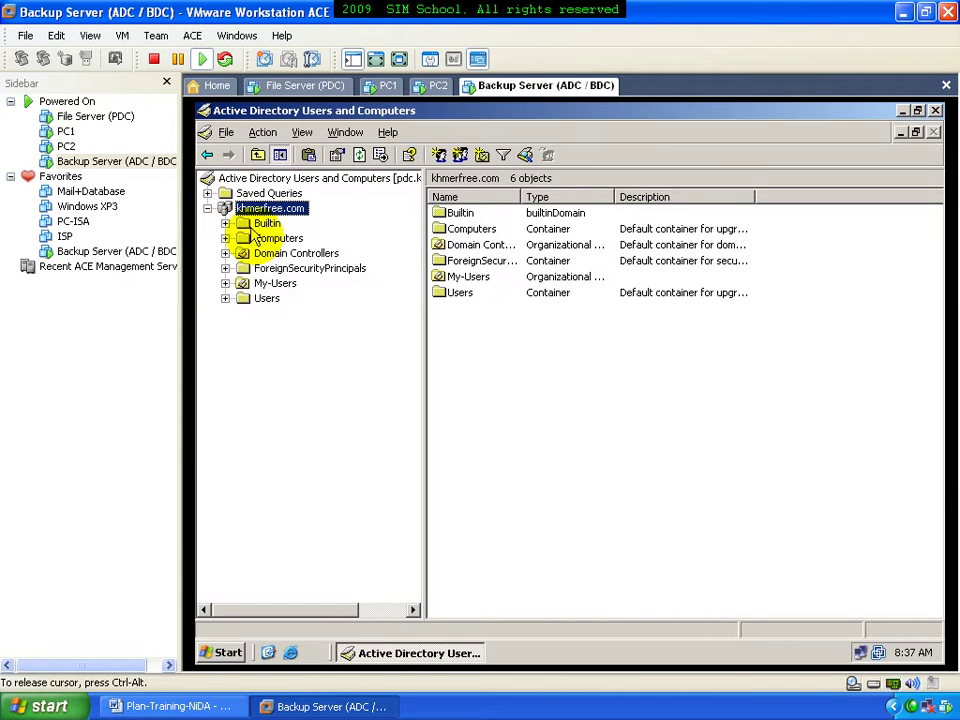
pyautogui.click(268, 285)
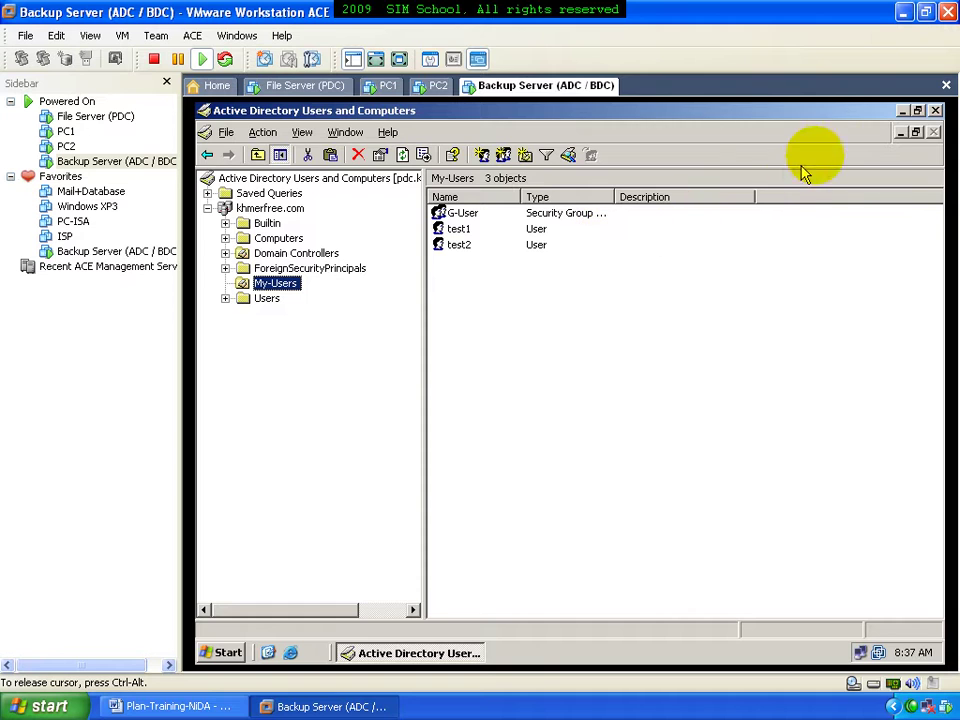
pyautogui.click(934, 110)
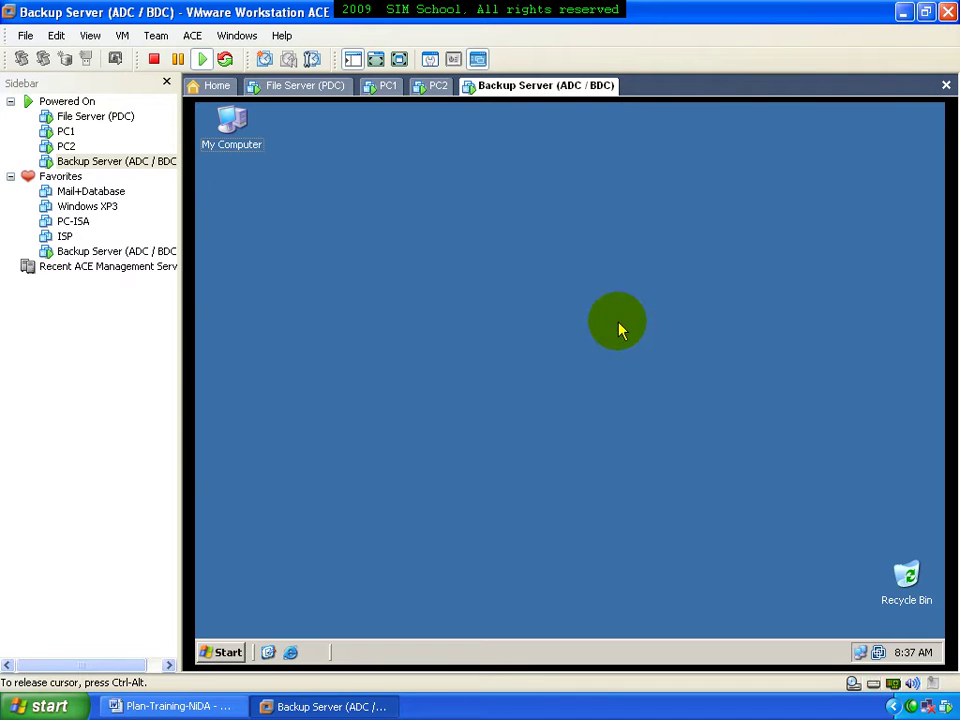
# Launch Active Directory Sites and Services maximized and expand Default-First-Site-Name's Servers list
pyautogui.click(224, 651)
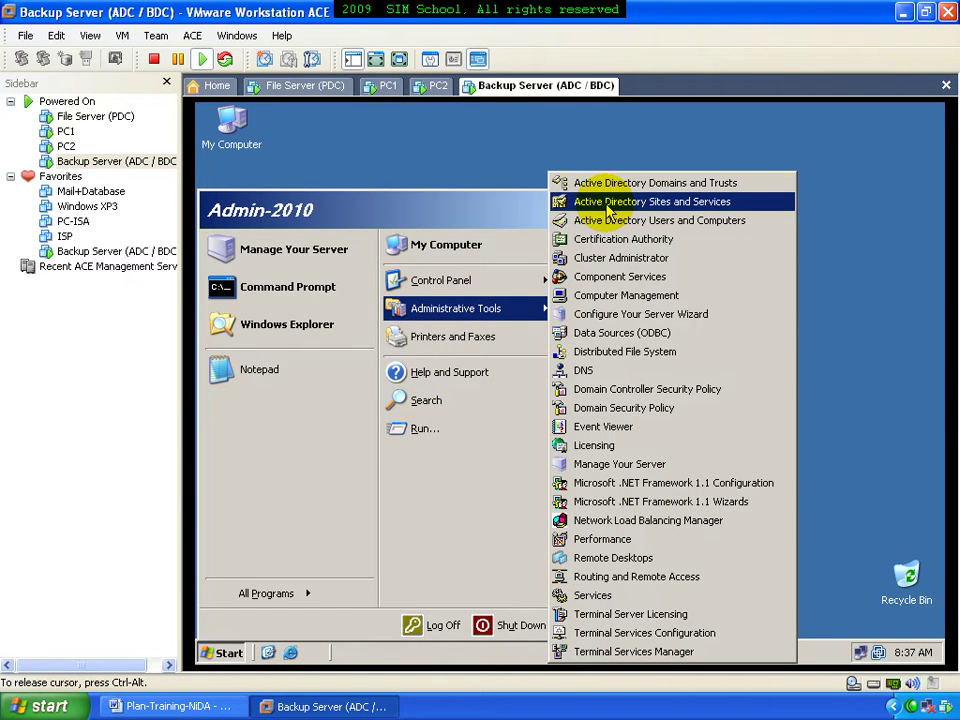
pyautogui.click(741, 208)
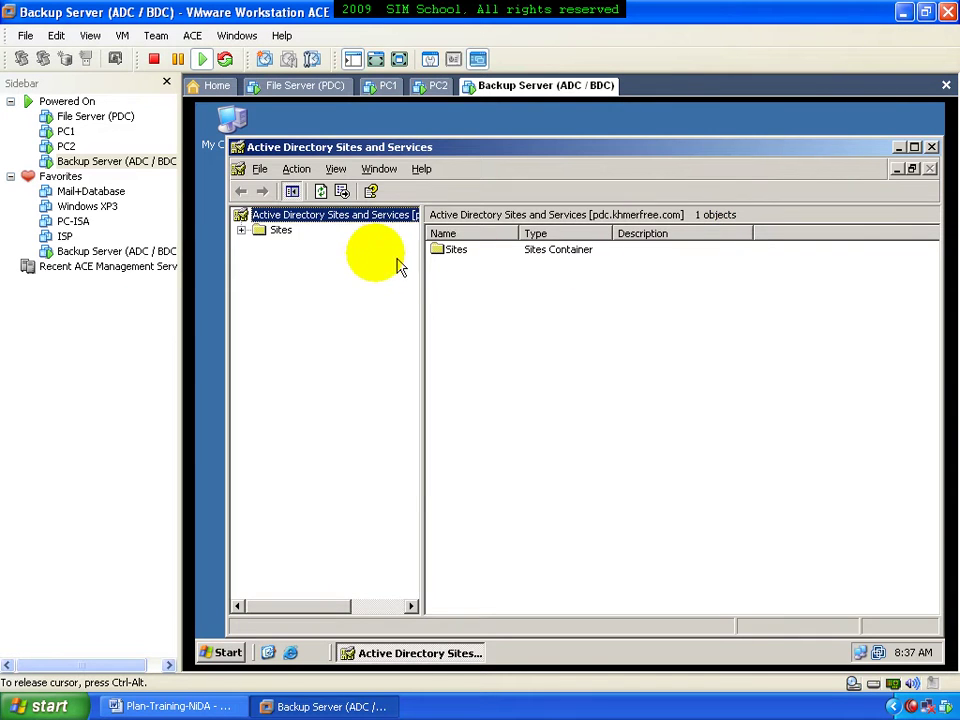
pyautogui.click(280, 231)
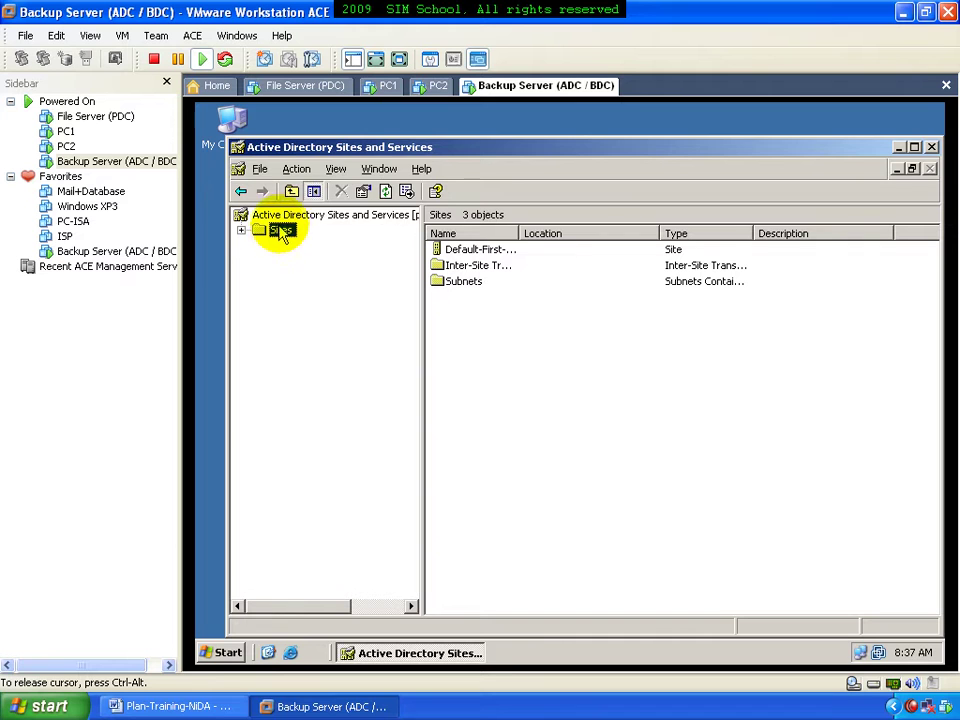
pyautogui.doubleClick(342, 150)
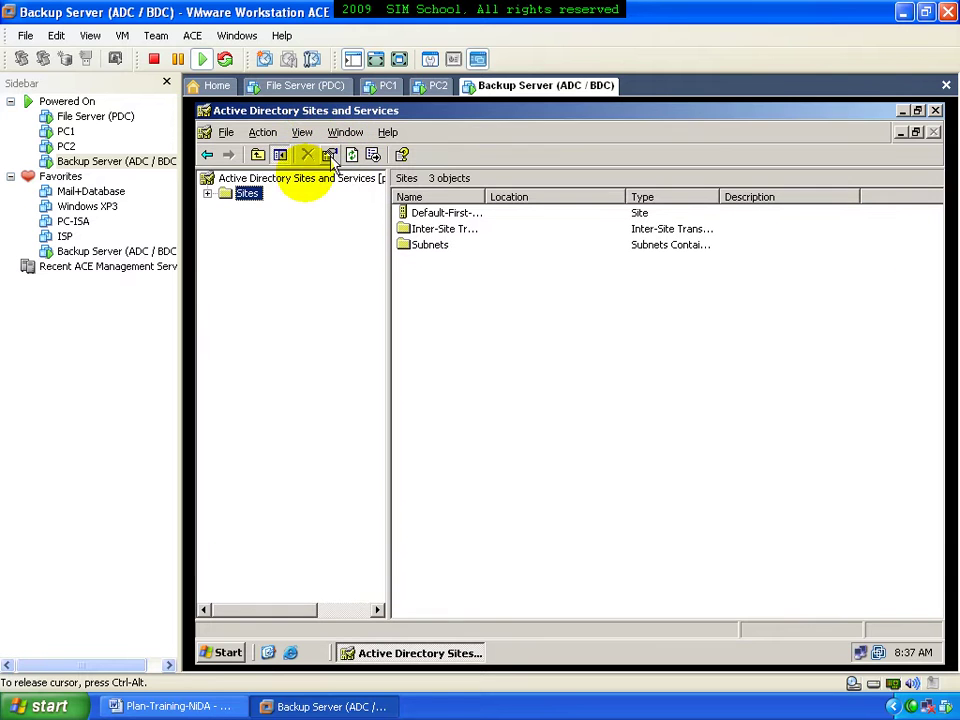
pyautogui.click(208, 194)
pyautogui.click(256, 208)
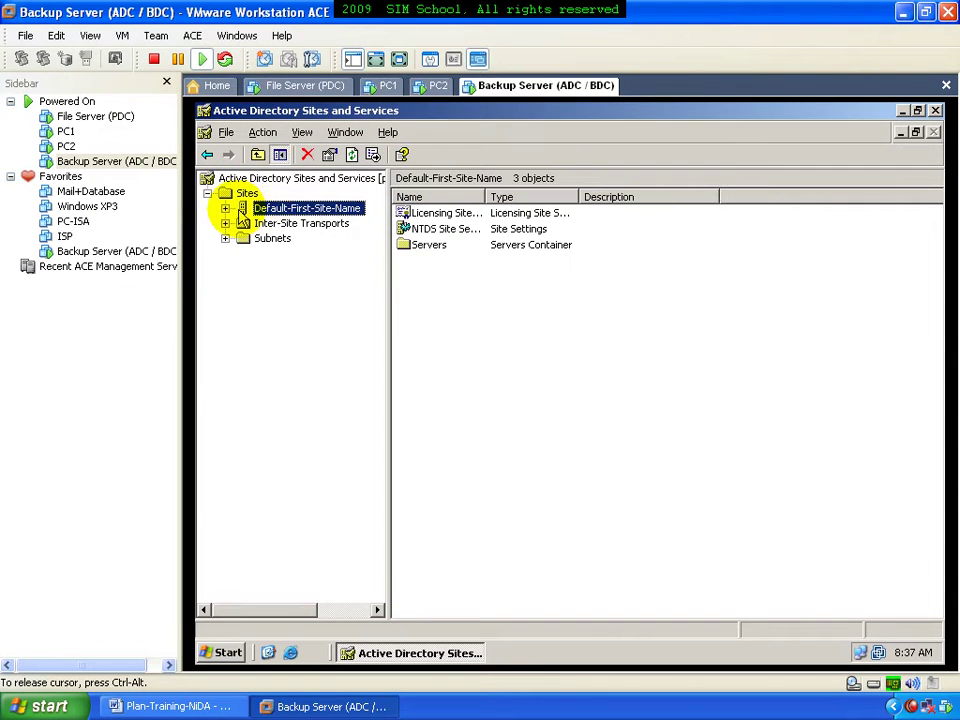
pyautogui.click(226, 208)
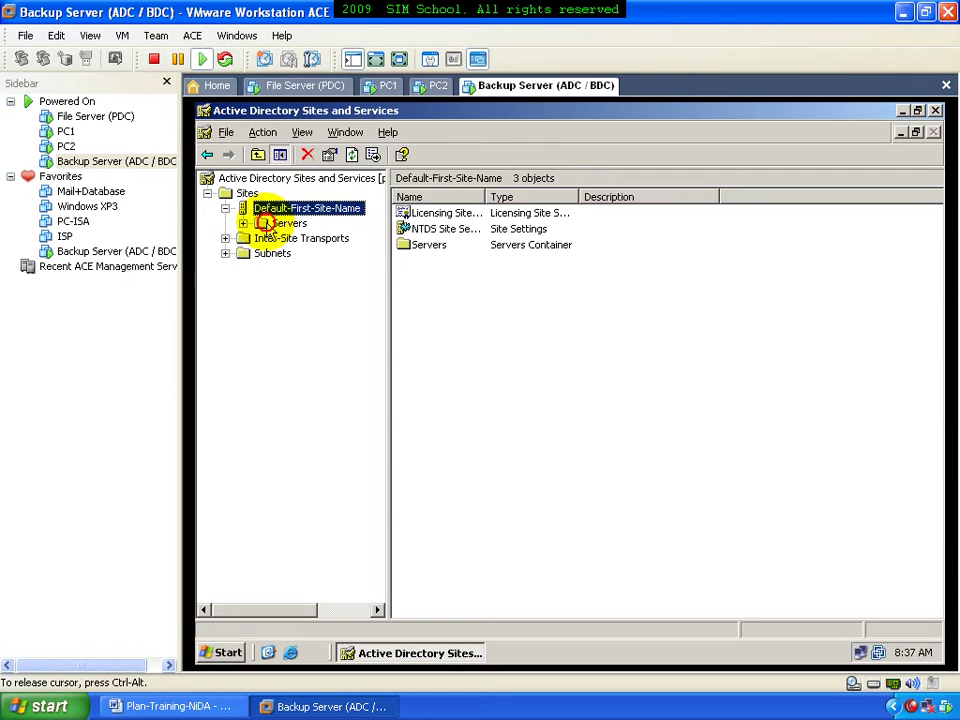
pyautogui.click(260, 223)
pyautogui.click(243, 224)
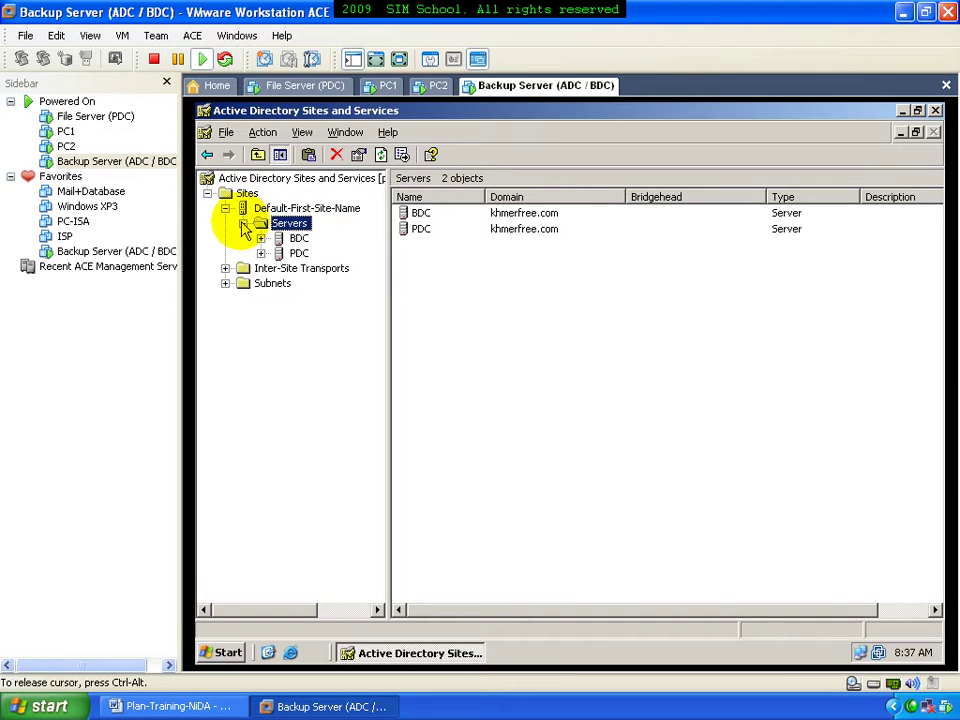
pyautogui.click(298, 239)
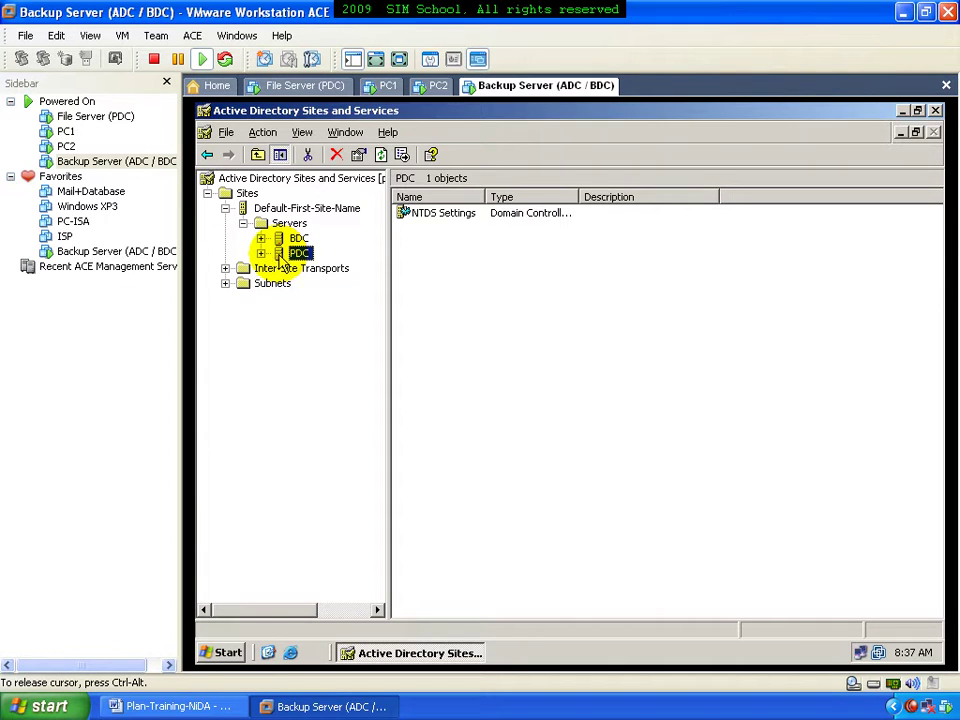
# Review the PDC's NTDS Settings replication connection and properties without changes
pyautogui.click(261, 253)
pyautogui.click(300, 267)
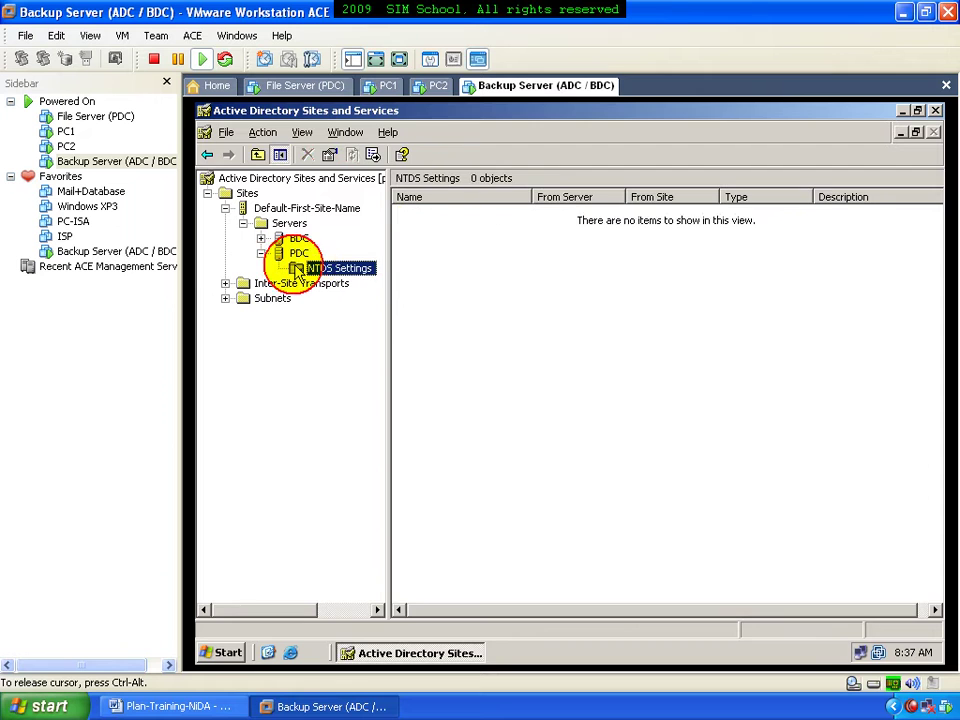
pyautogui.rightClick(327, 270)
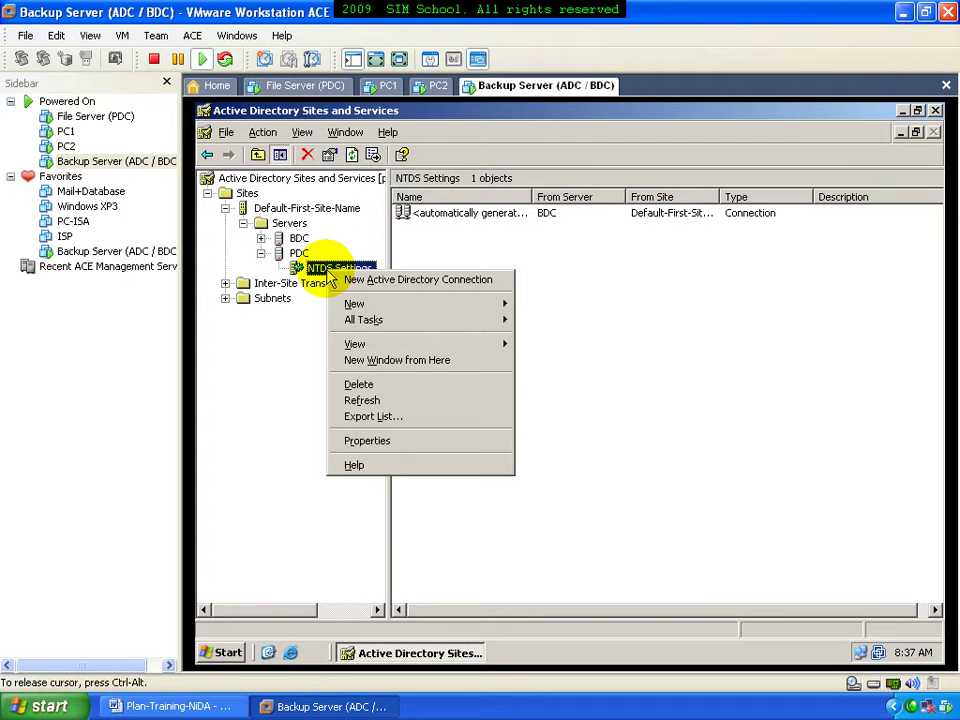
pyautogui.click(370, 440)
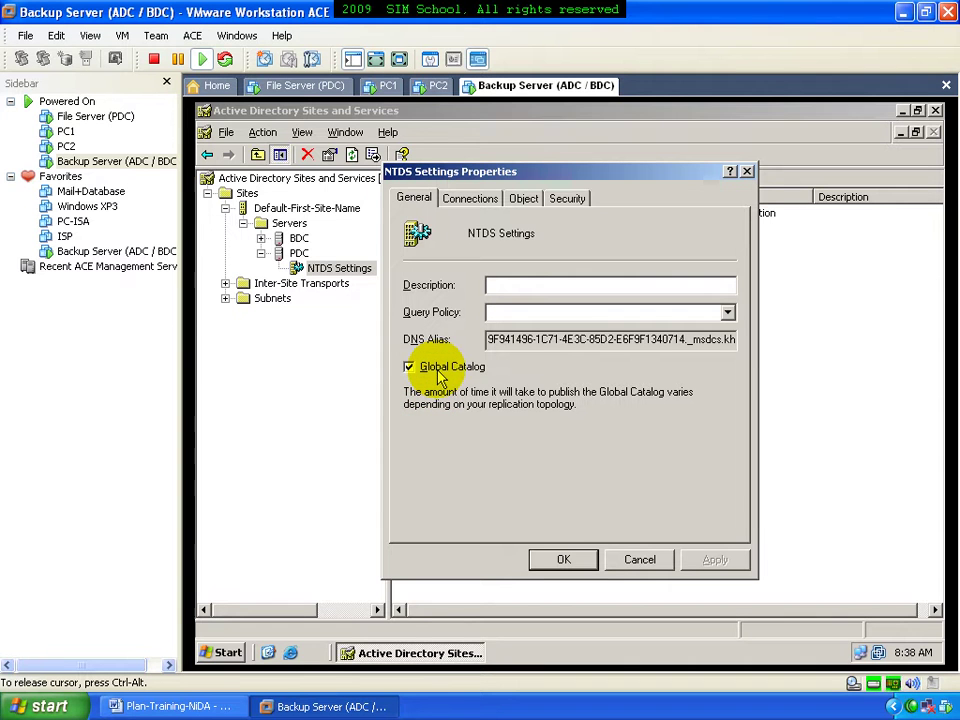
pyautogui.click(620, 560)
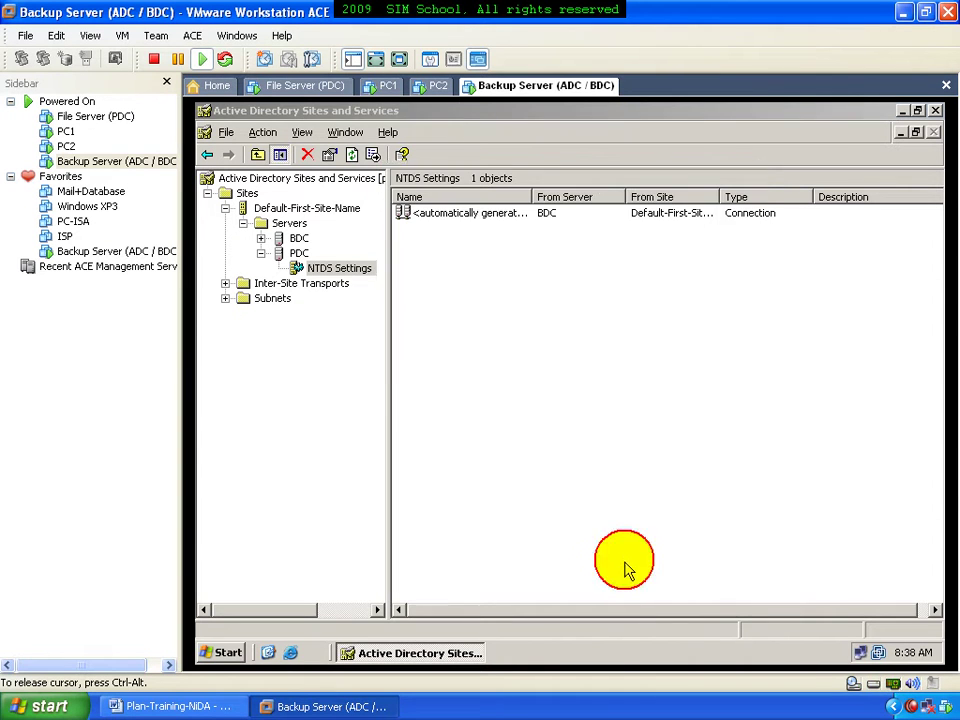
# Enable Global Catalog in the BDC's NTDS Settings properties
pyautogui.click(296, 239)
pyautogui.click(261, 239)
pyautogui.click(322, 254)
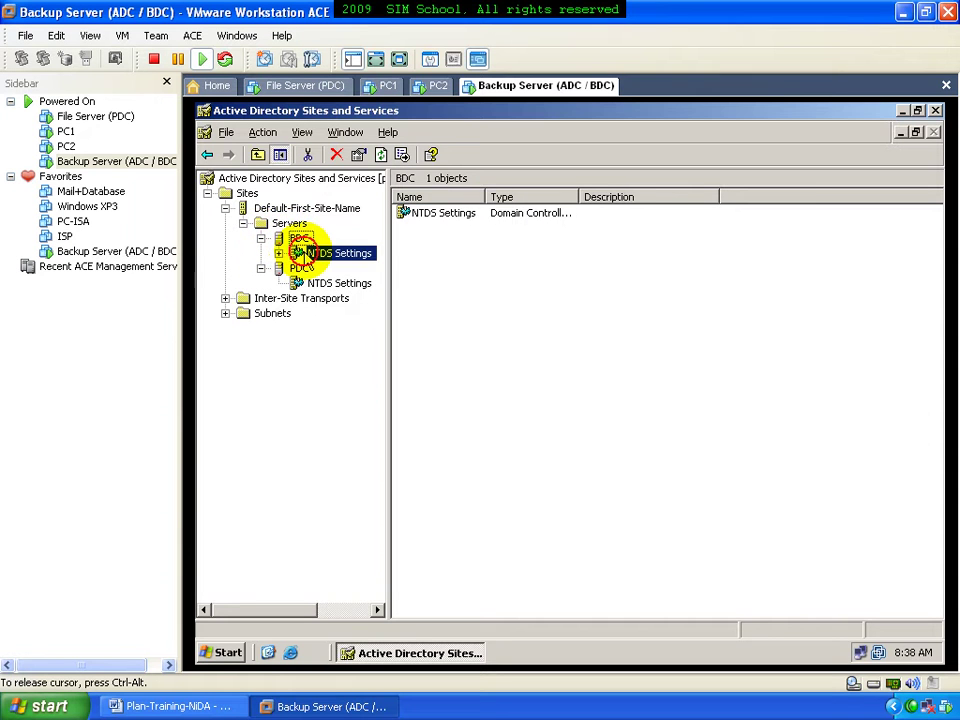
pyautogui.rightClick(322, 256)
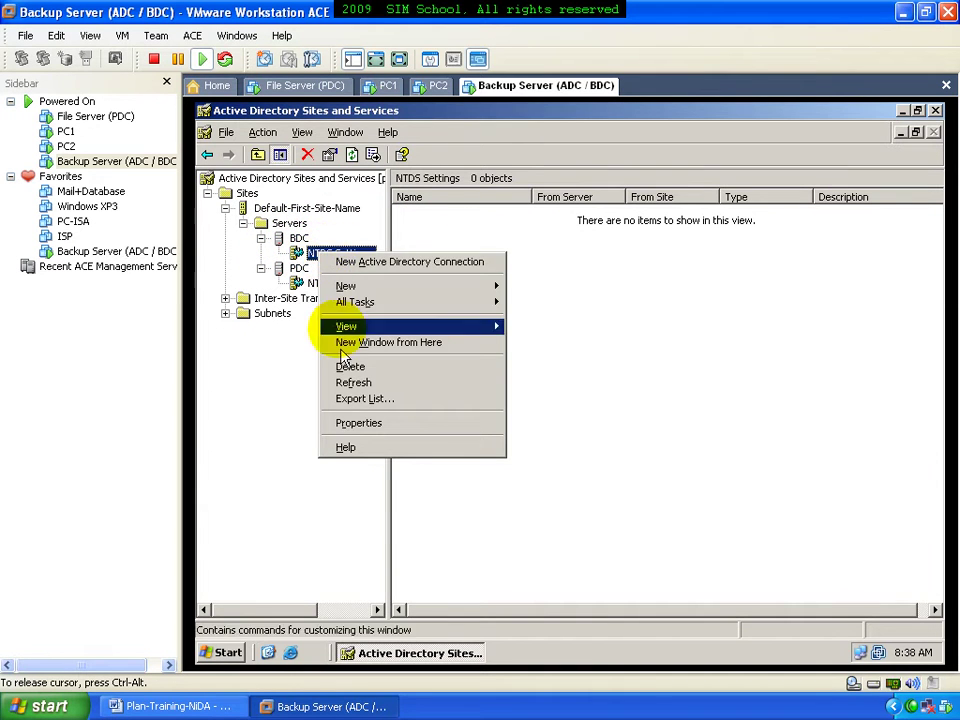
pyautogui.click(365, 422)
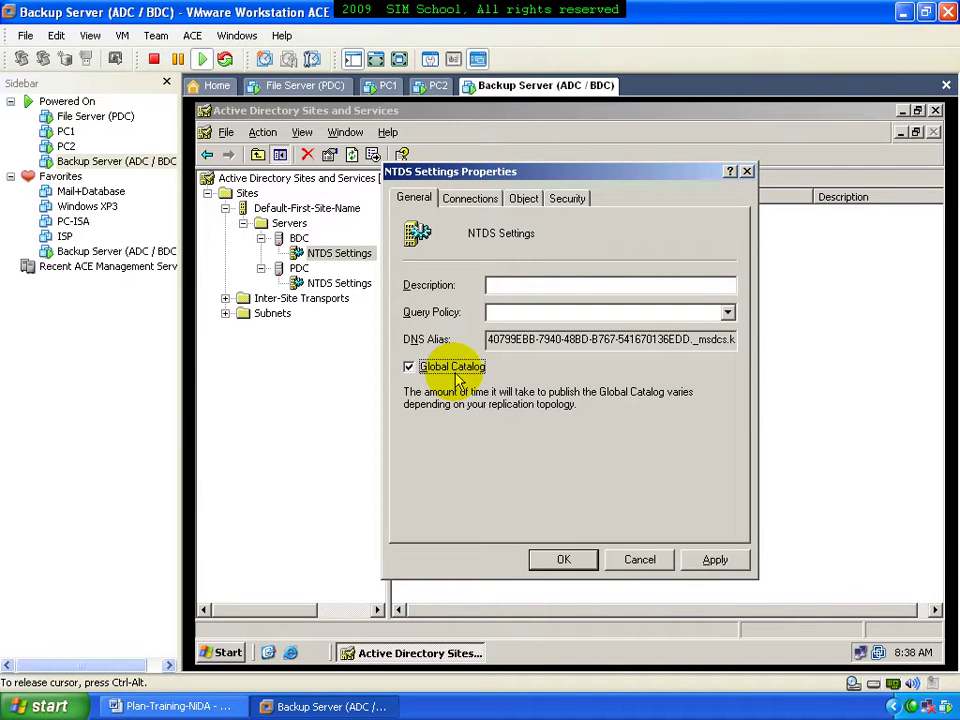
pyautogui.click(563, 559)
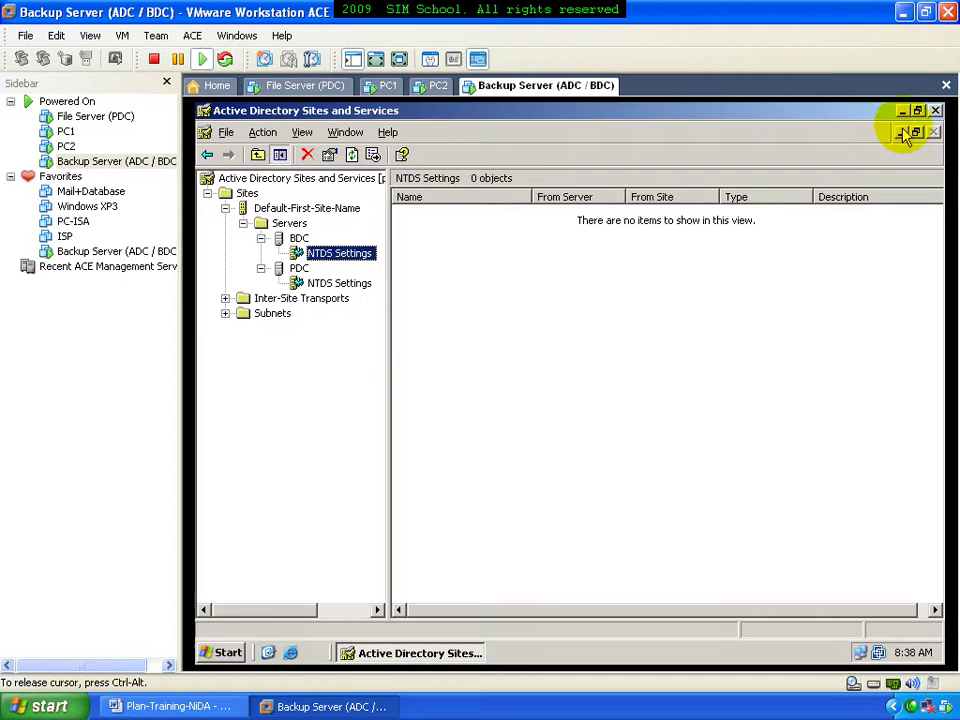
# Close Sites and Services and restart the Backup Server with shutdown comment 'rd'
pyautogui.click(933, 110)
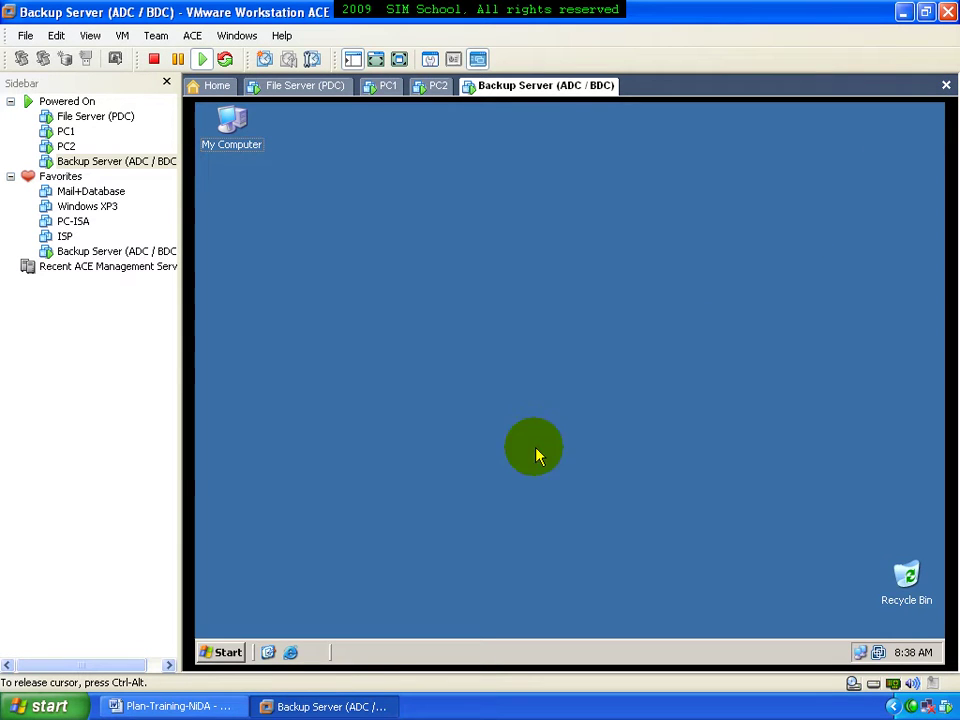
pyautogui.click(230, 653)
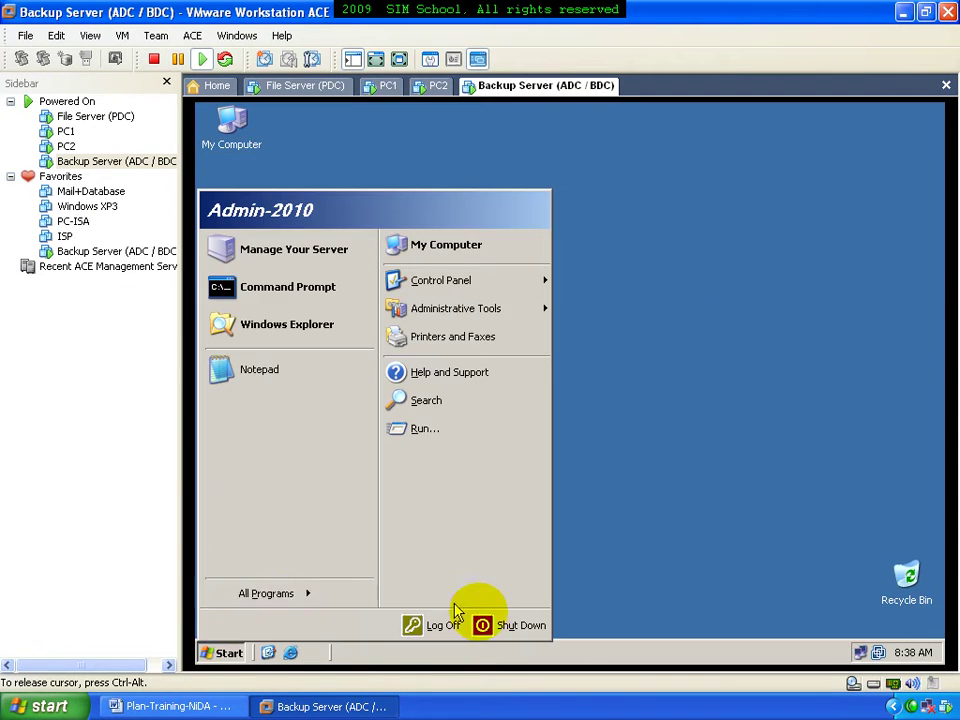
pyautogui.click(516, 628)
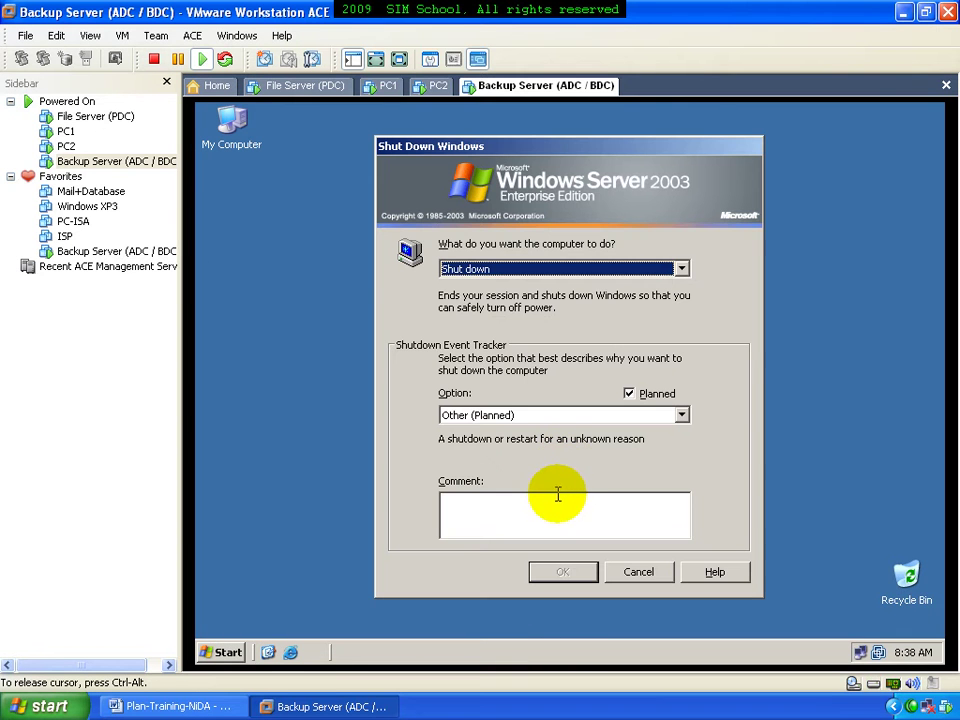
pyautogui.press('Down')
pyautogui.click(544, 508)
pyautogui.write('rd')
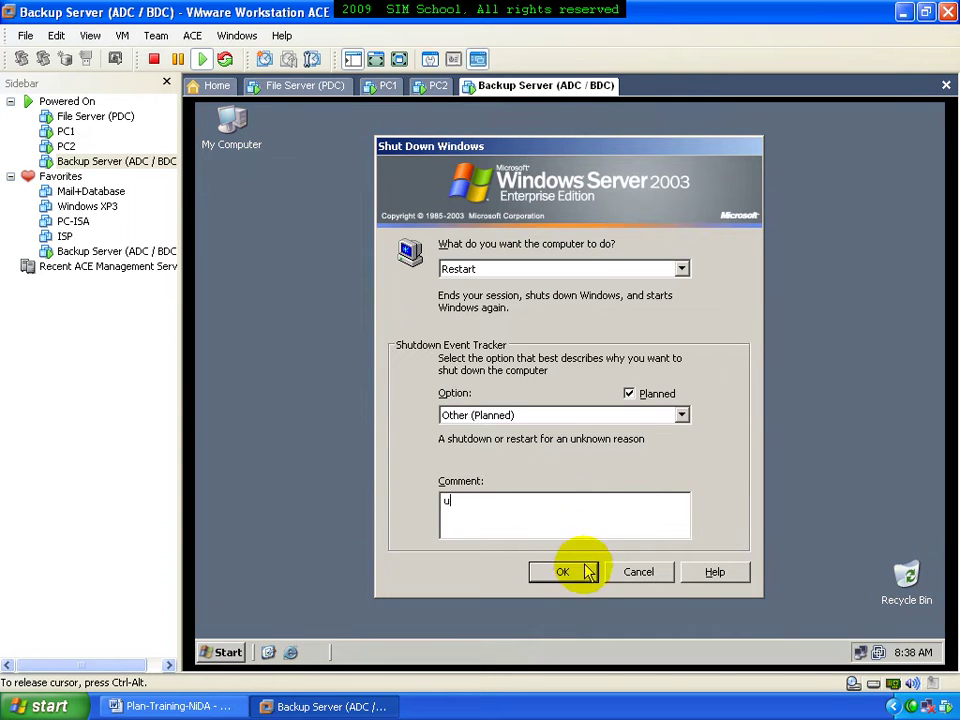
pyautogui.click(562, 571)
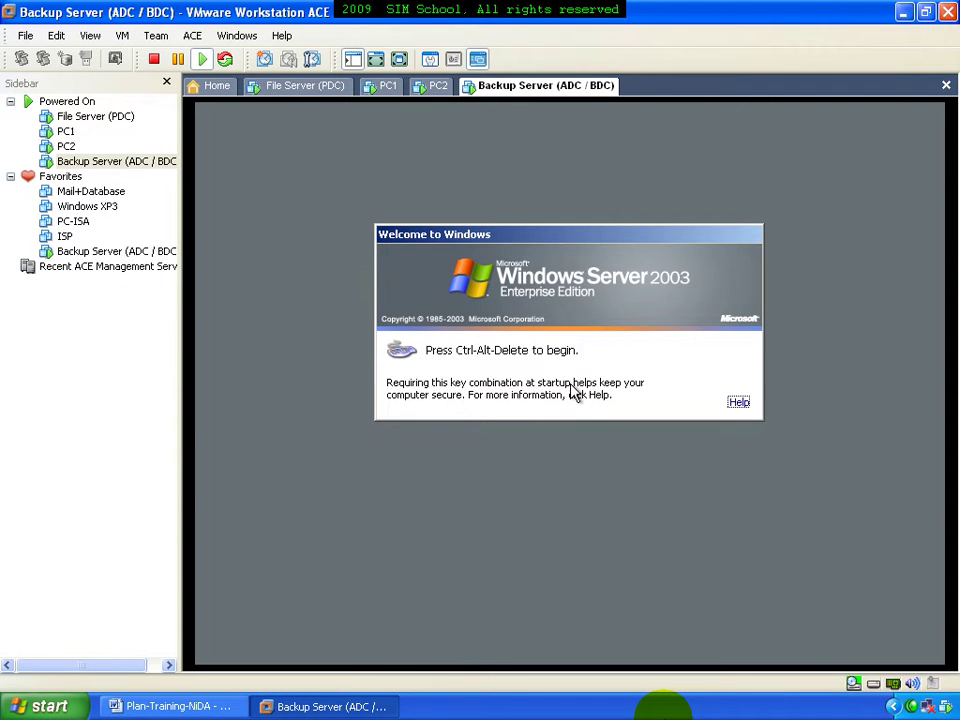
# Log back on to the KHMERFREE domain, then switch to the File Server (PDC) machine
pyautogui.click(561, 461)
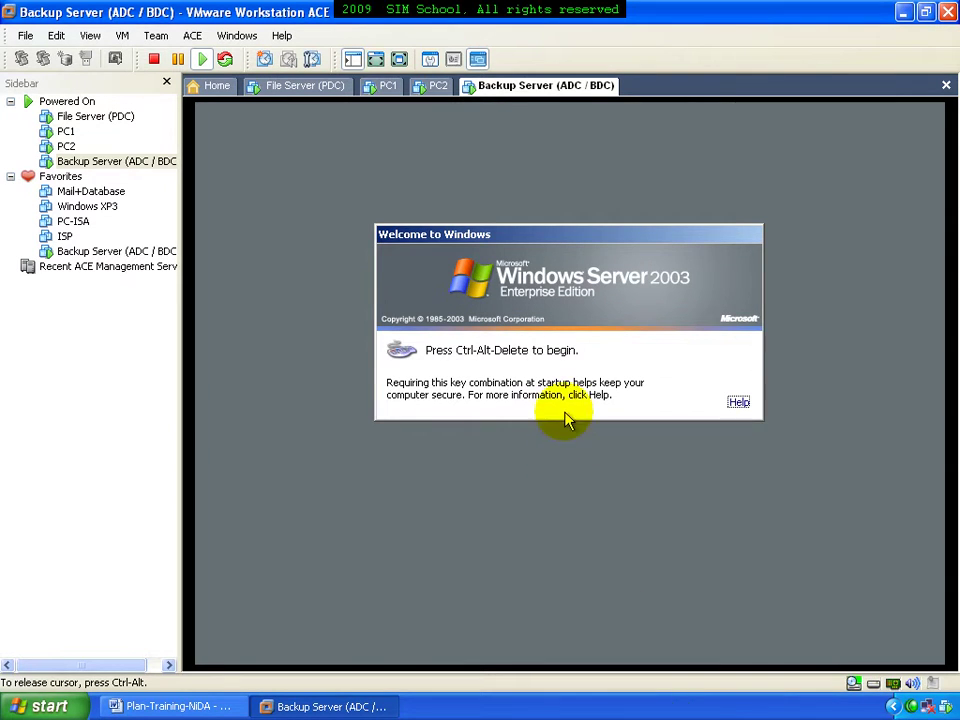
pyautogui.hotkey('ctrl', 'alt', 'Delete')
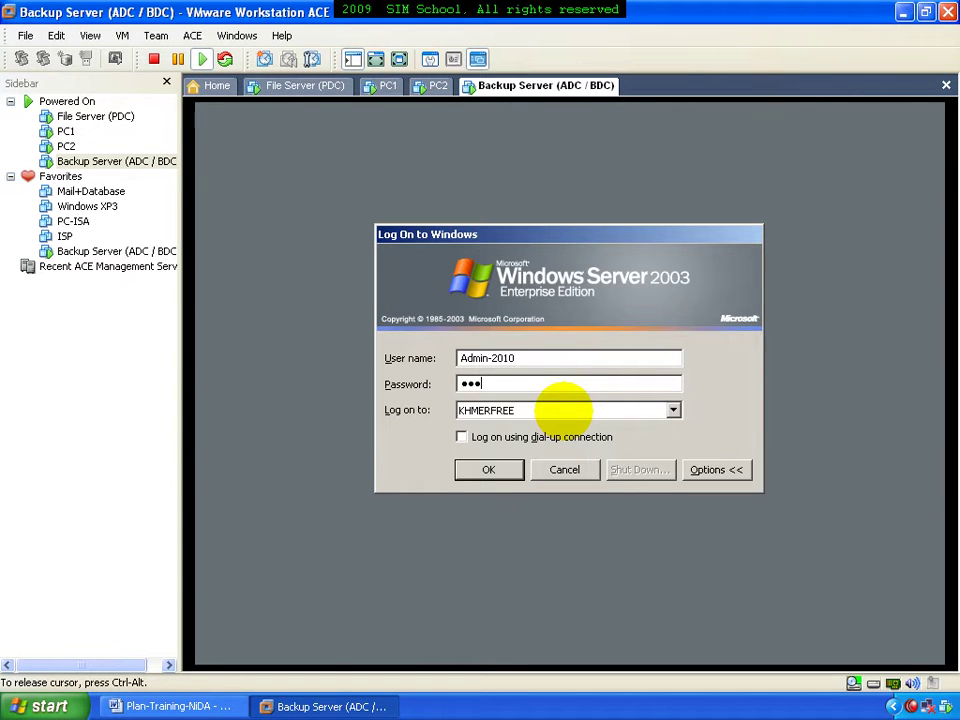
pyautogui.press('Return')
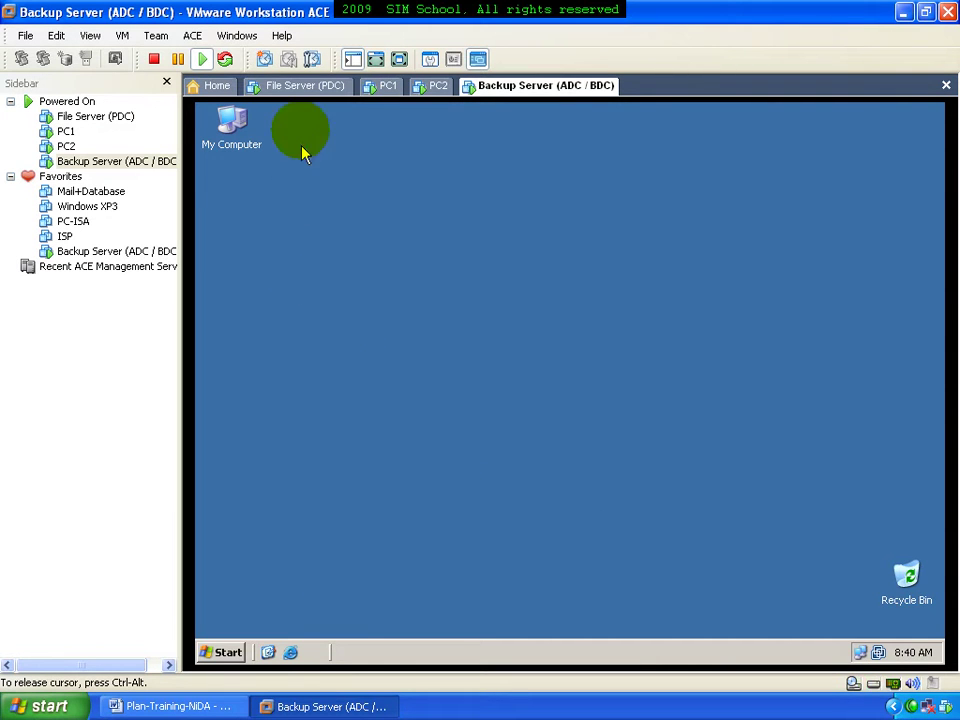
pyautogui.click(304, 90)
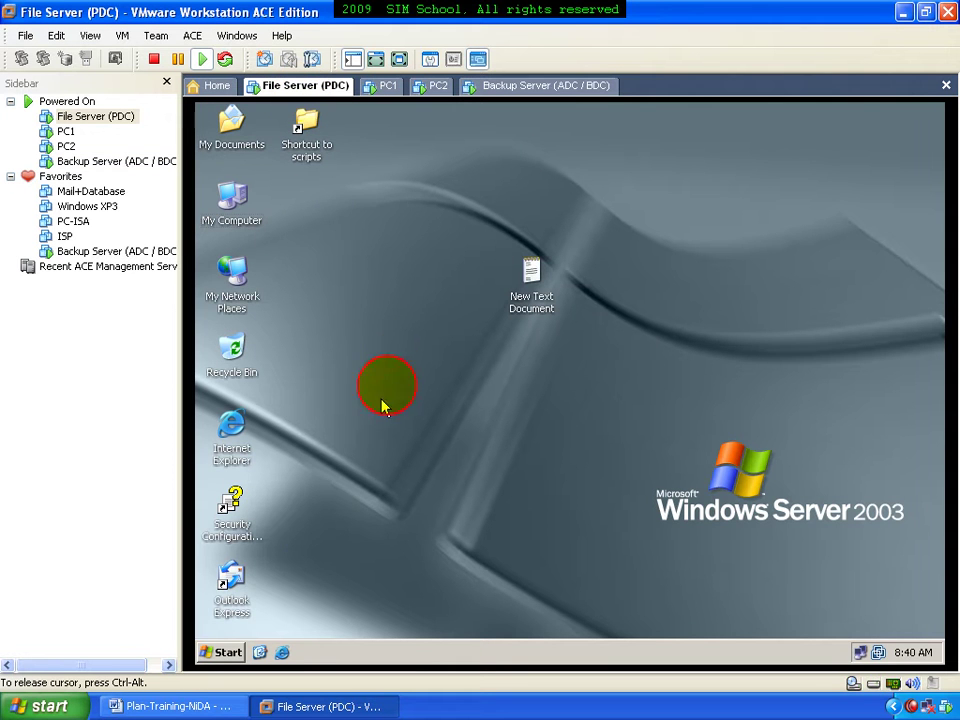
# Launch Active Directory Users and Computers from Administrative Tools, restored and moved right
pyautogui.click(228, 652)
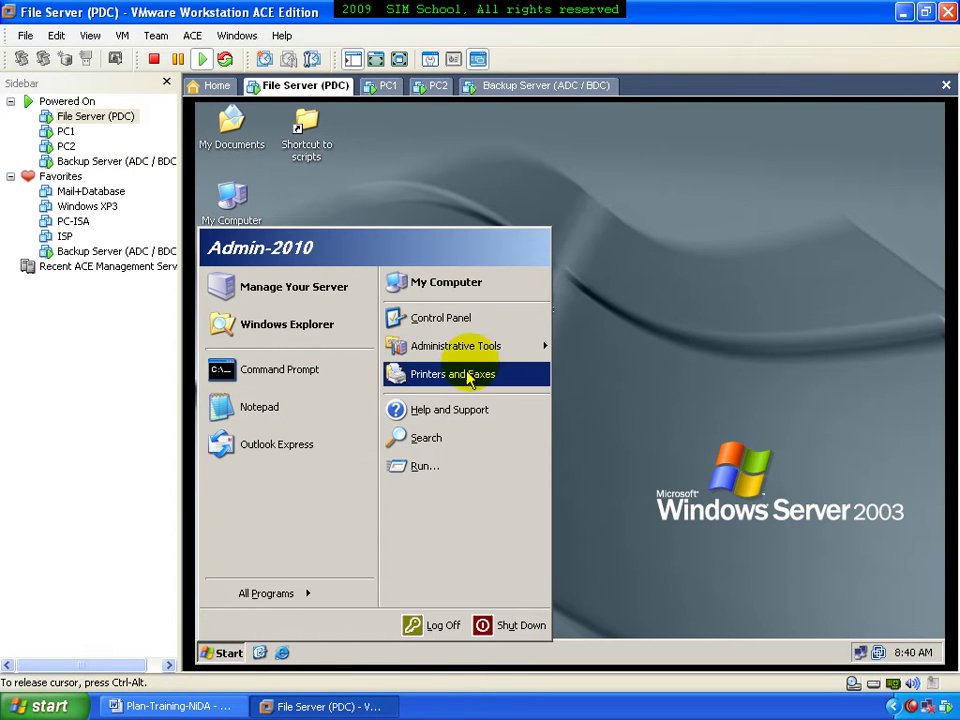
pyautogui.moveTo(481, 357)
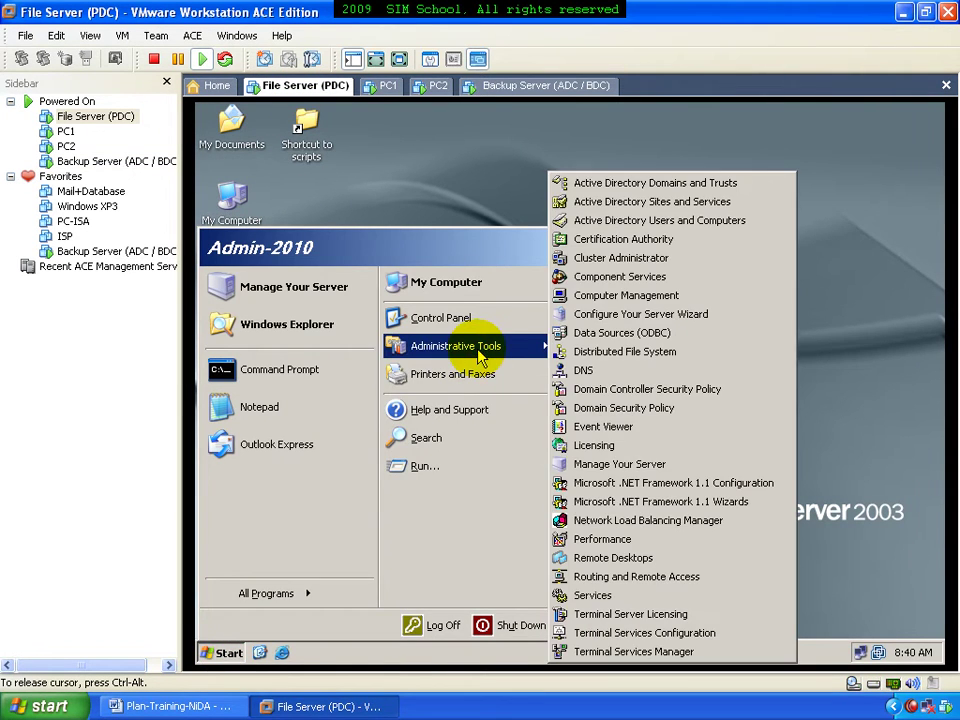
pyautogui.click(663, 222)
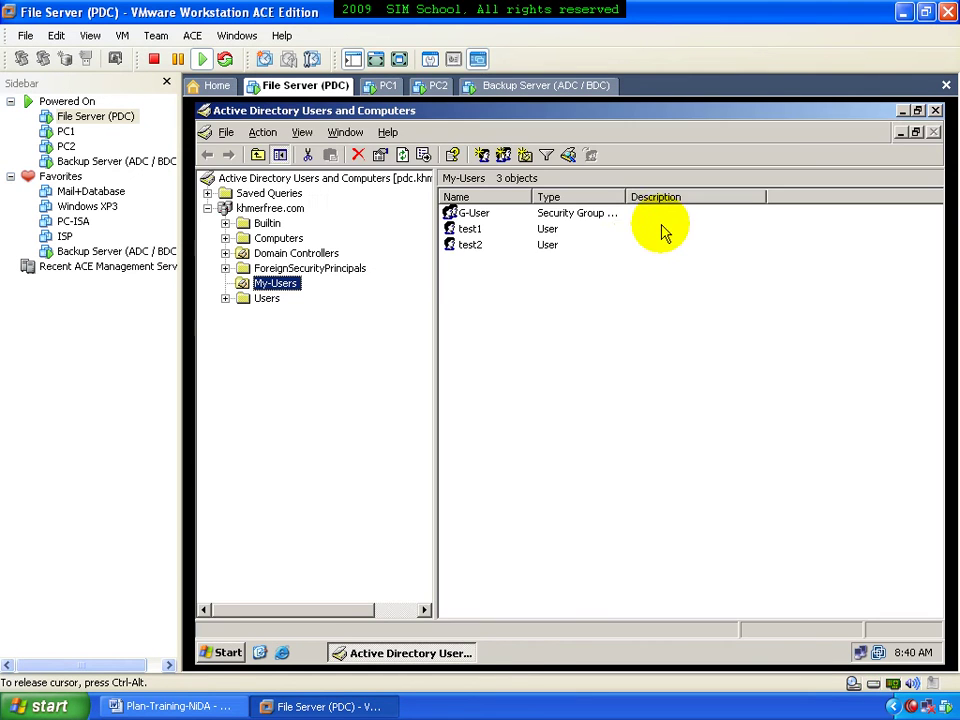
pyautogui.click(918, 110)
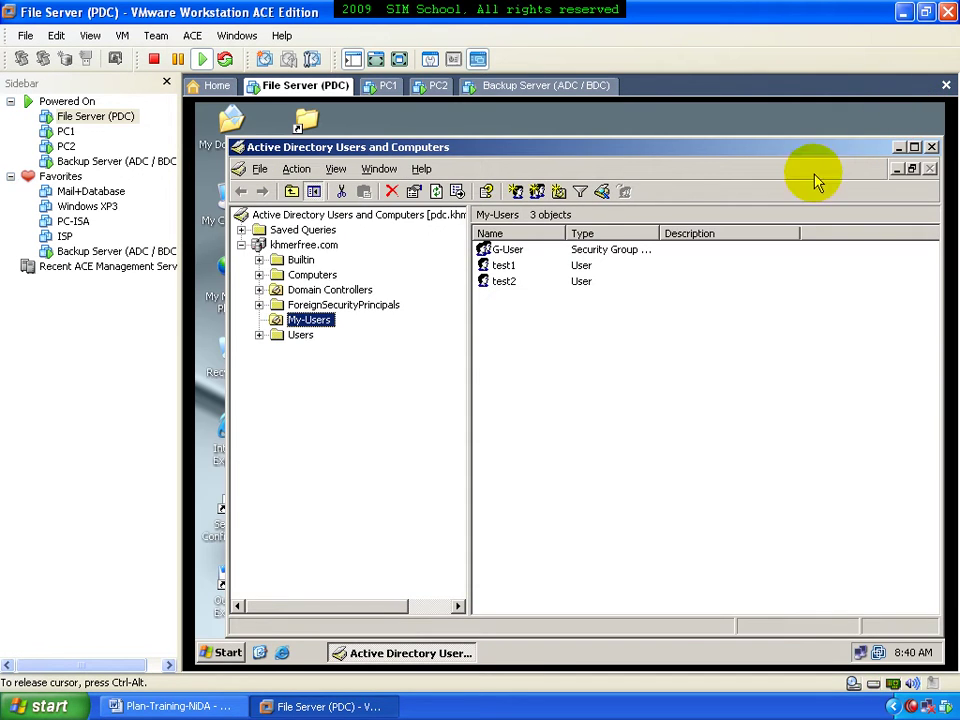
pyautogui.moveTo(583, 150); pyautogui.dragTo(639, 143)
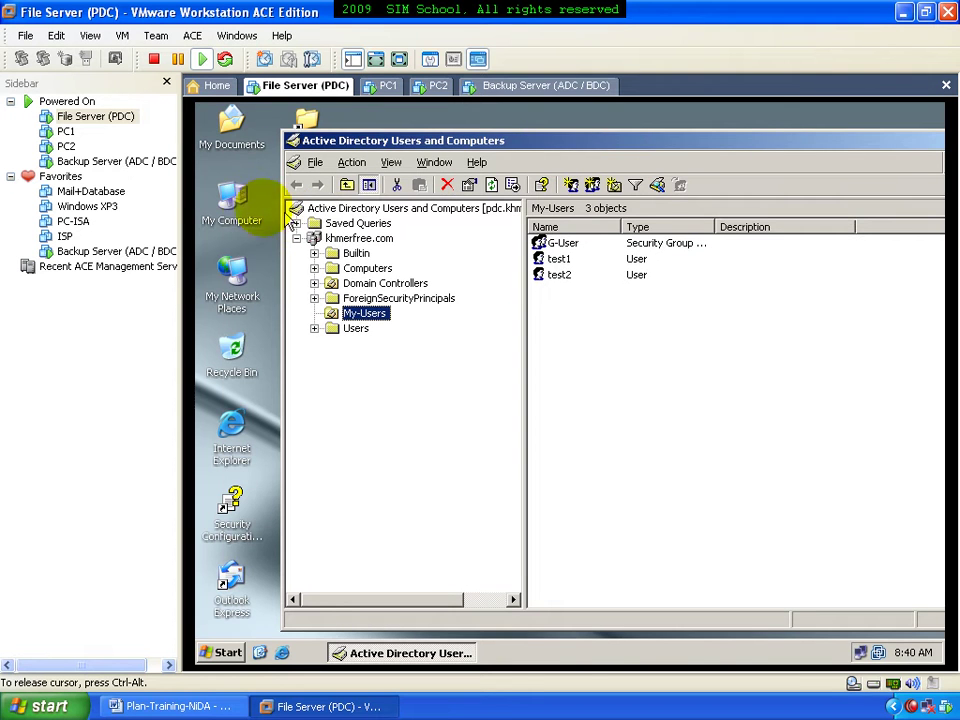
# Explore My Computer to the E:\My-DATA folder
pyautogui.rightClick(231, 197)
pyautogui.click(263, 220)
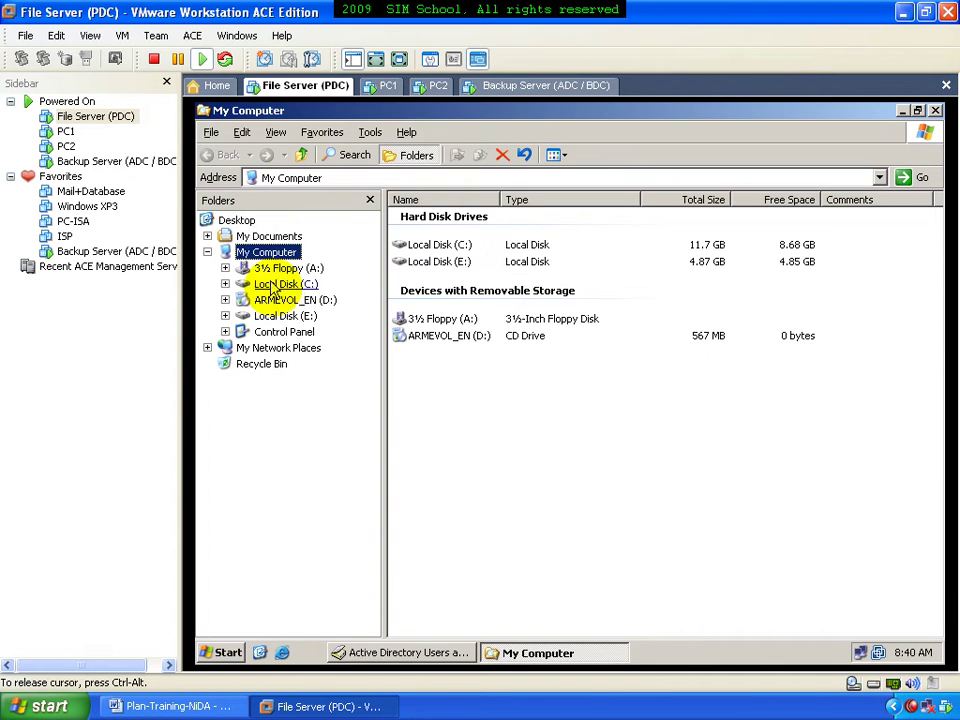
pyautogui.click(283, 316)
pyautogui.click(290, 333)
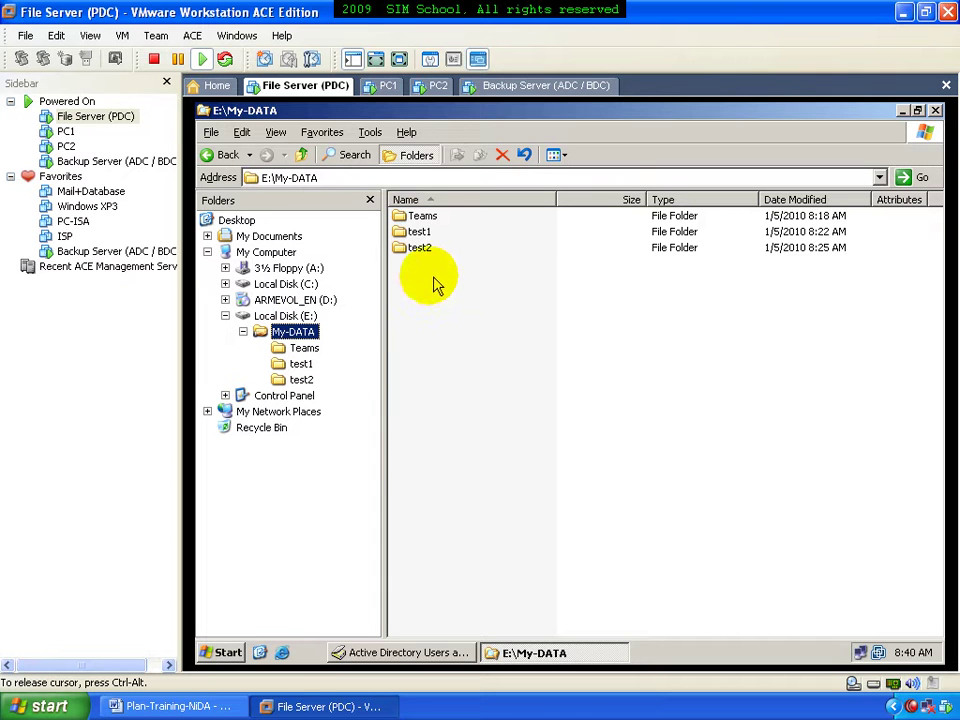
# Resize and reposition the Users and Computers window beside E:\My-DATA
pyautogui.click(402, 652)
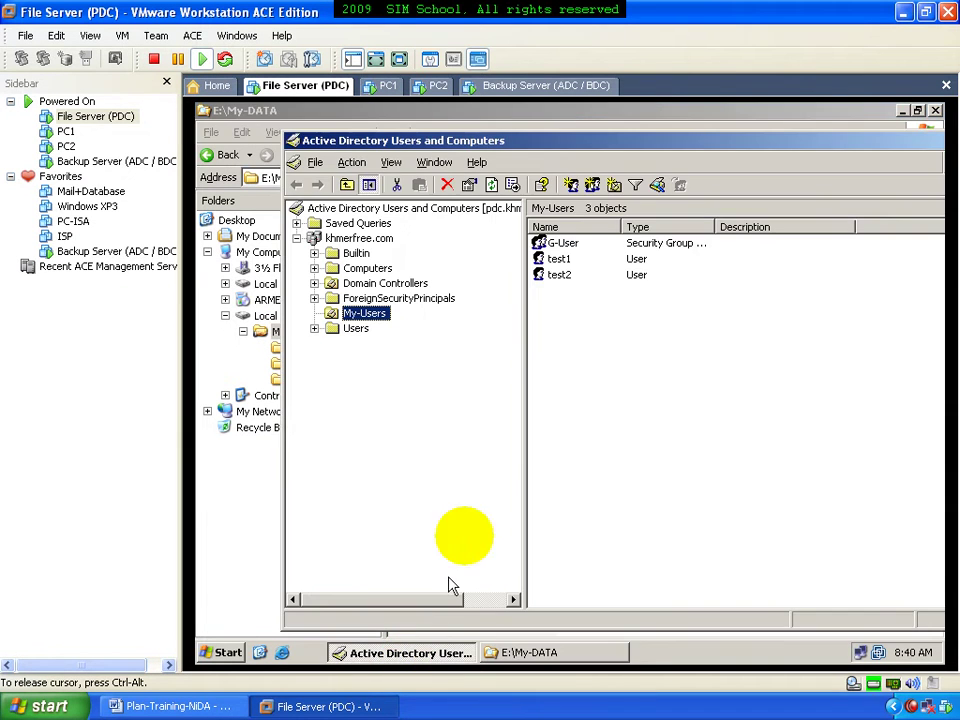
pyautogui.moveTo(279, 127); pyautogui.dragTo(398, 201)
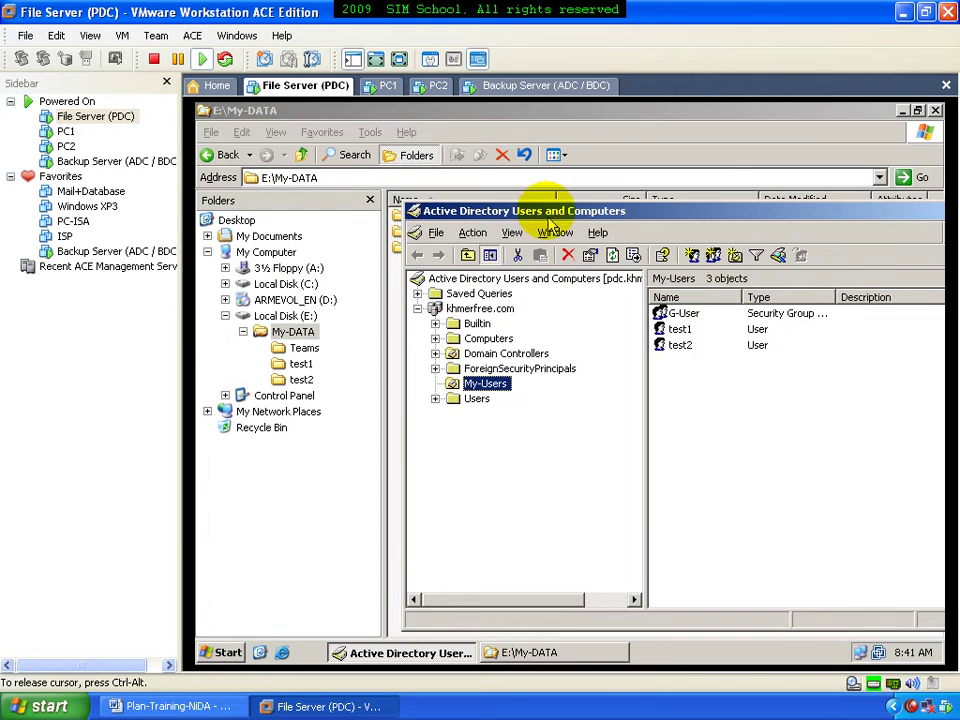
pyautogui.moveTo(542, 208); pyautogui.dragTo(606, 181)
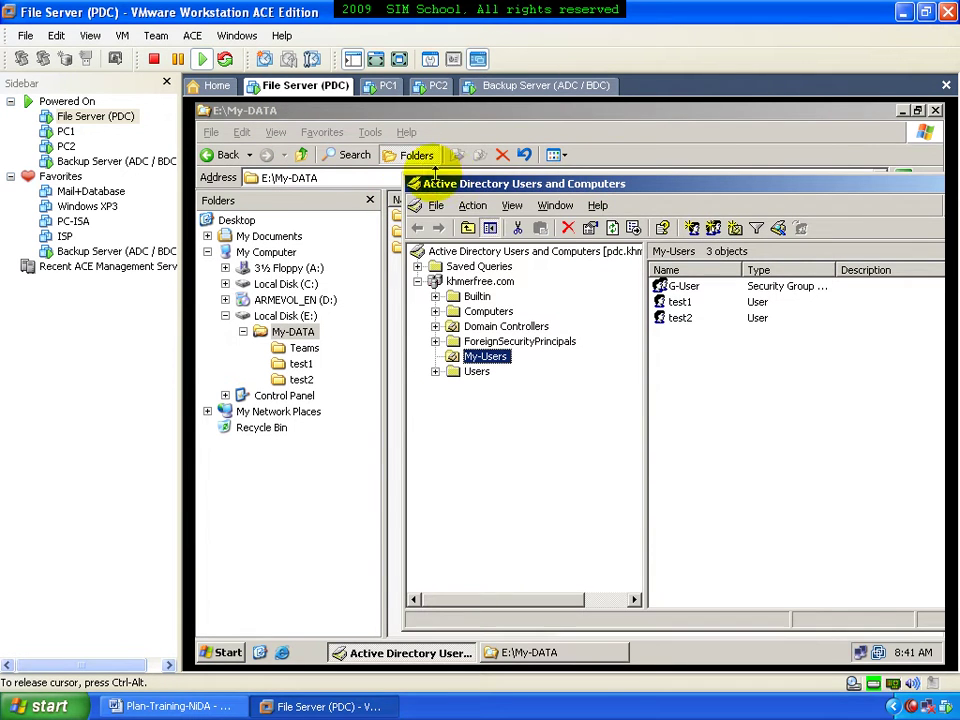
pyautogui.moveTo(401, 176); pyautogui.dragTo(463, 277)
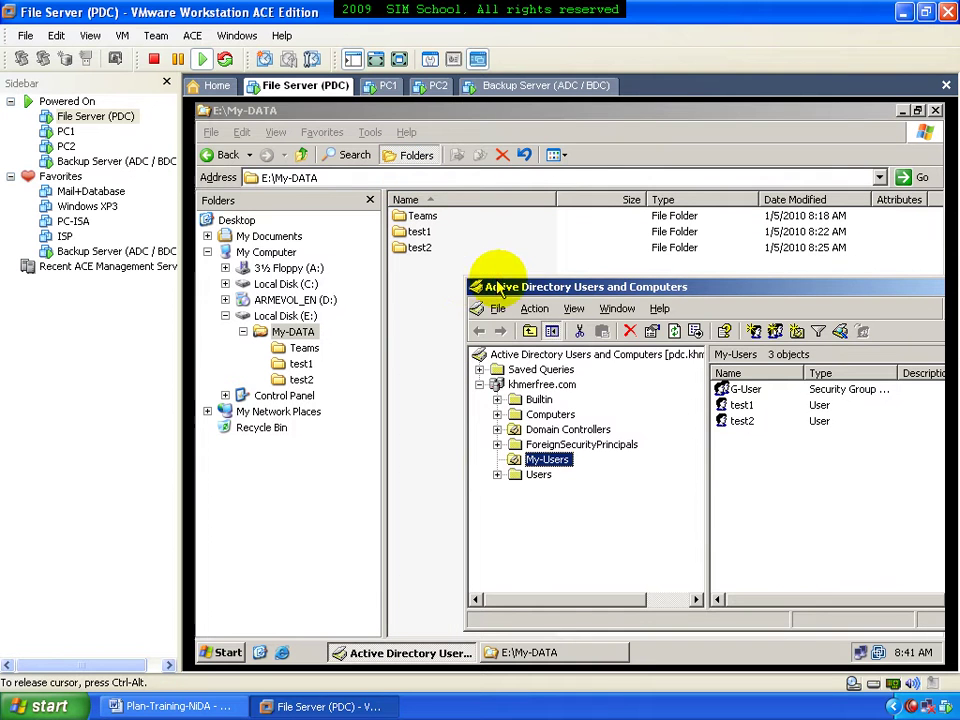
pyautogui.moveTo(553, 287); pyautogui.dragTo(539, 231)
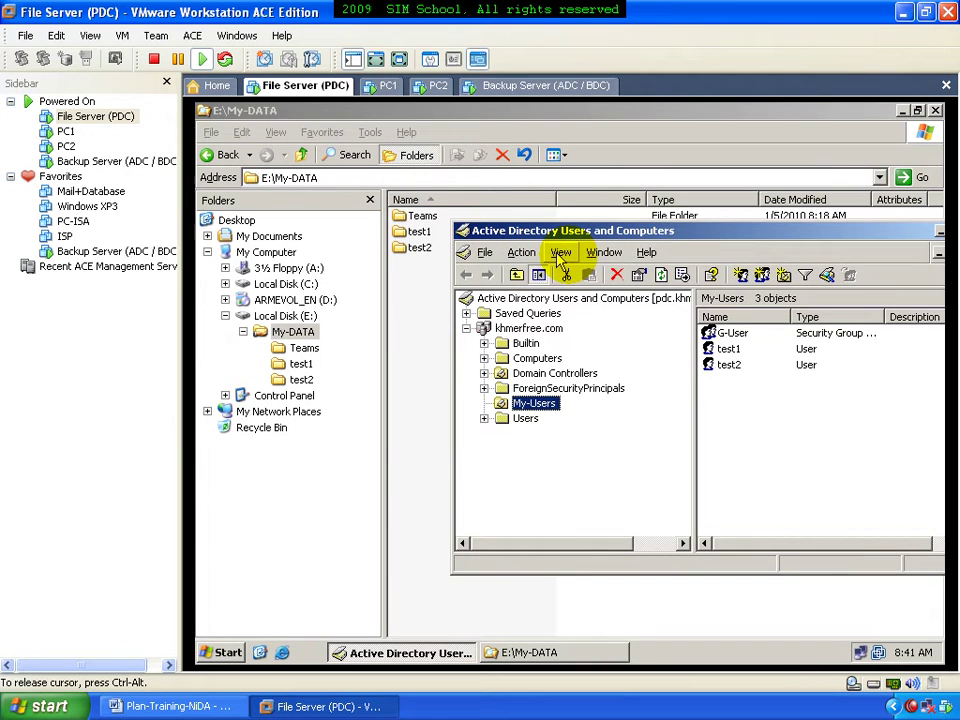
# Copy test2 into new user test3 with a password, then select its test3 folder in E:\My-DATA
pyautogui.rightClick(741, 366)
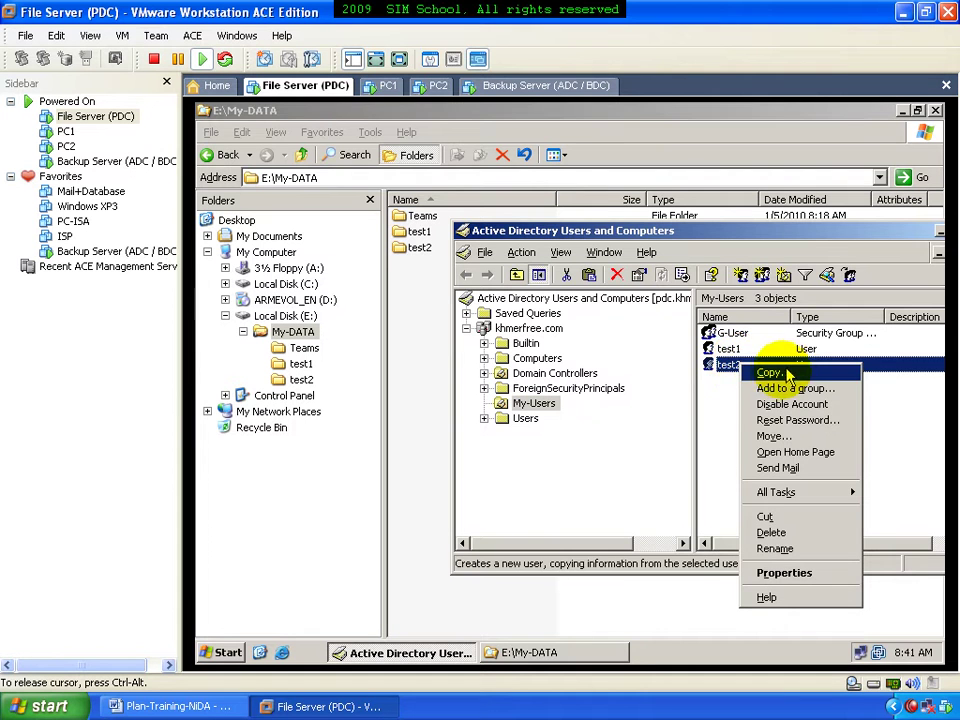
pyautogui.click(776, 374)
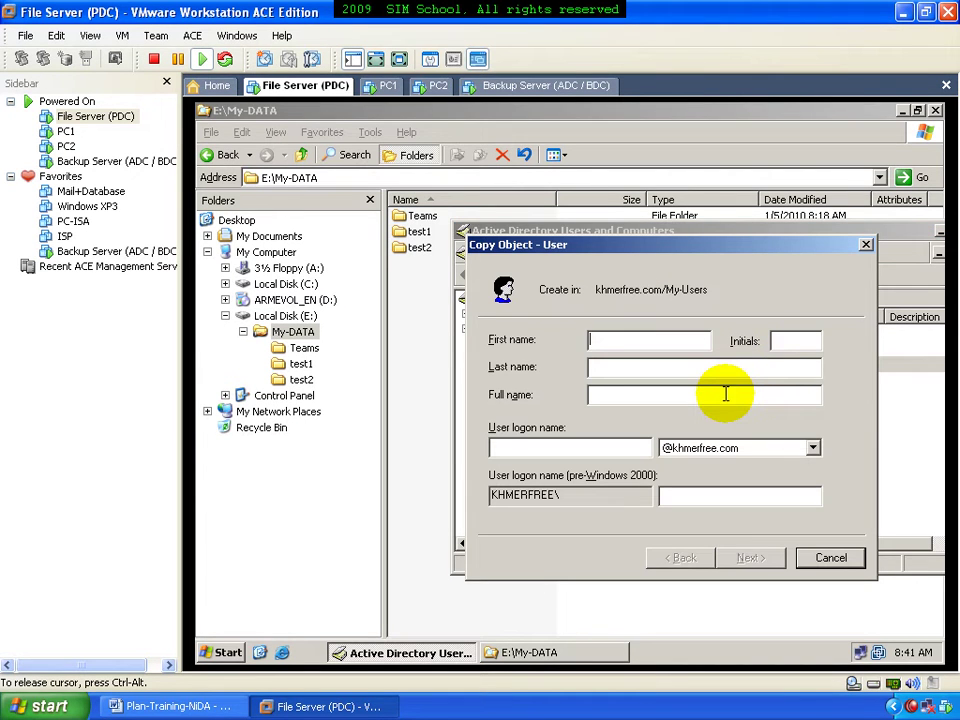
pyautogui.write('3')
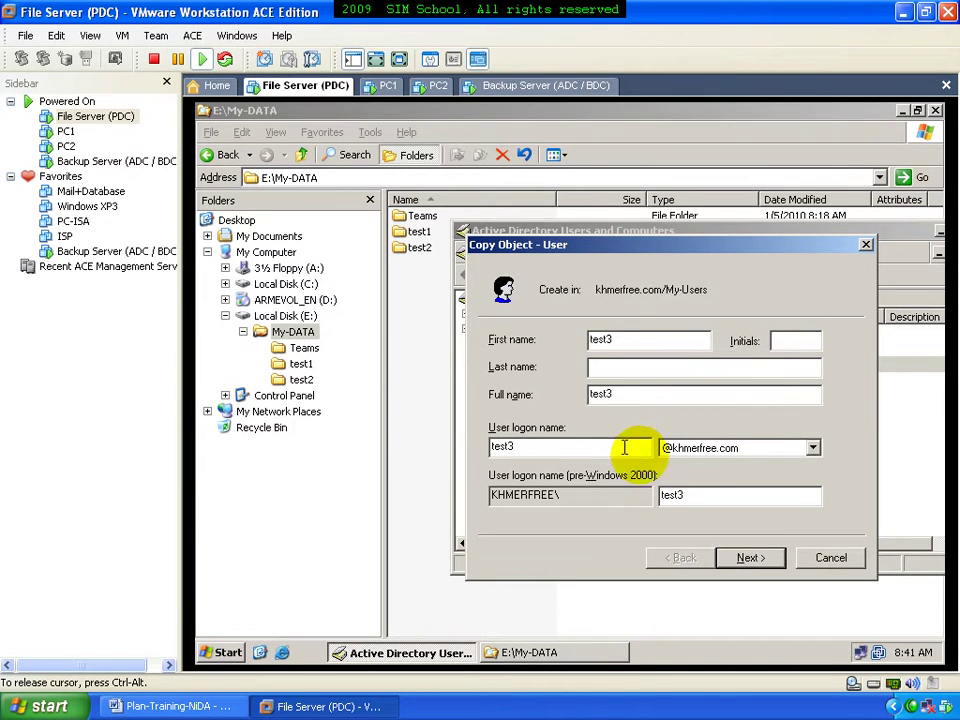
pyautogui.click(742, 561)
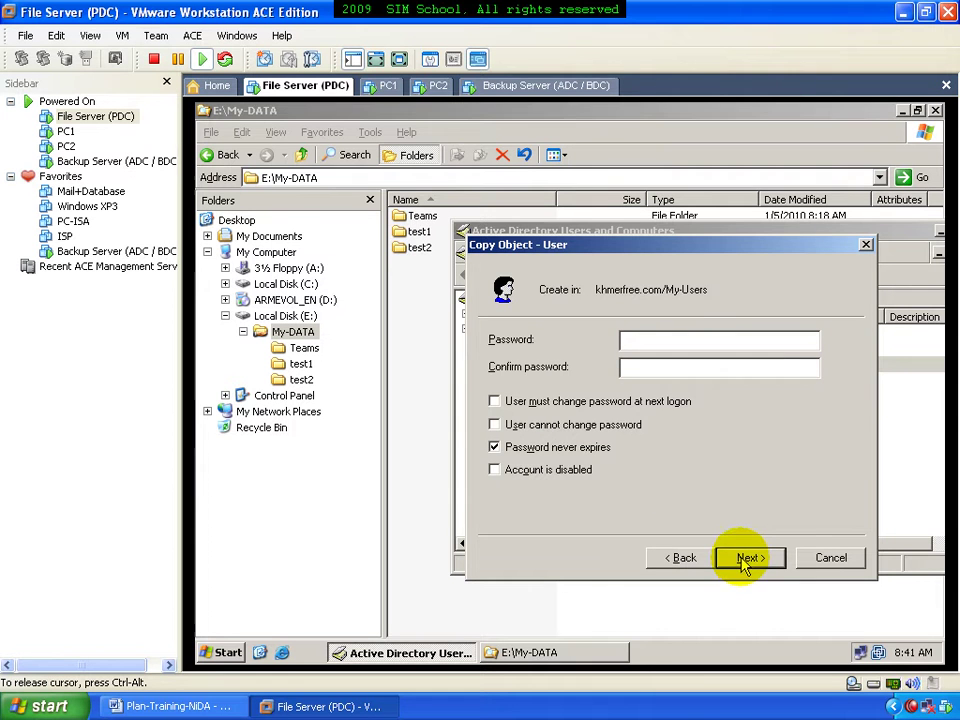
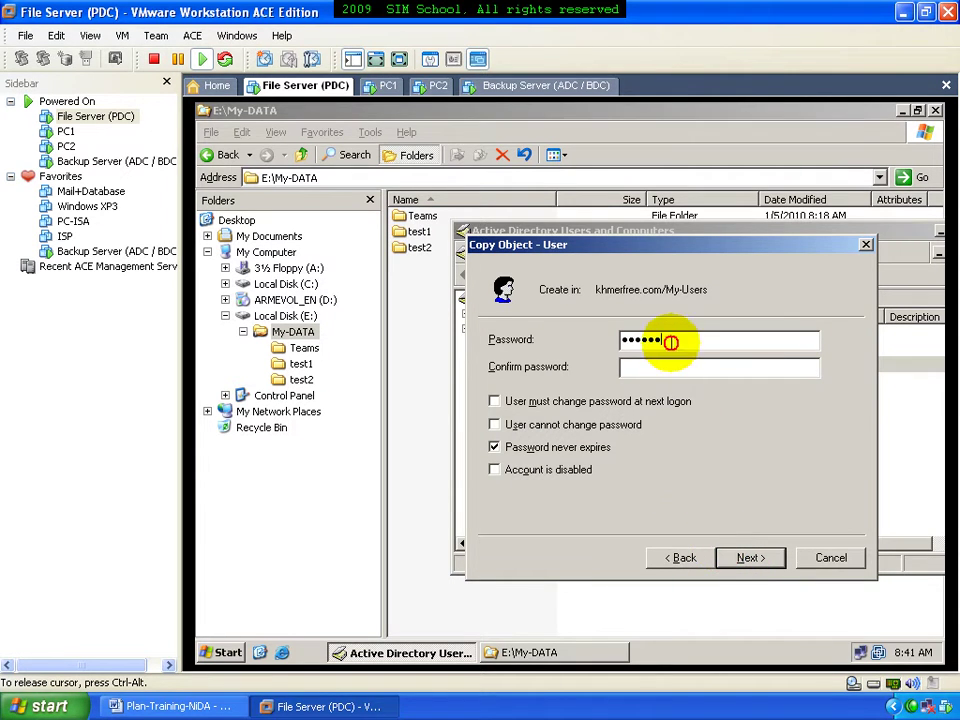
pyautogui.click(744, 559)
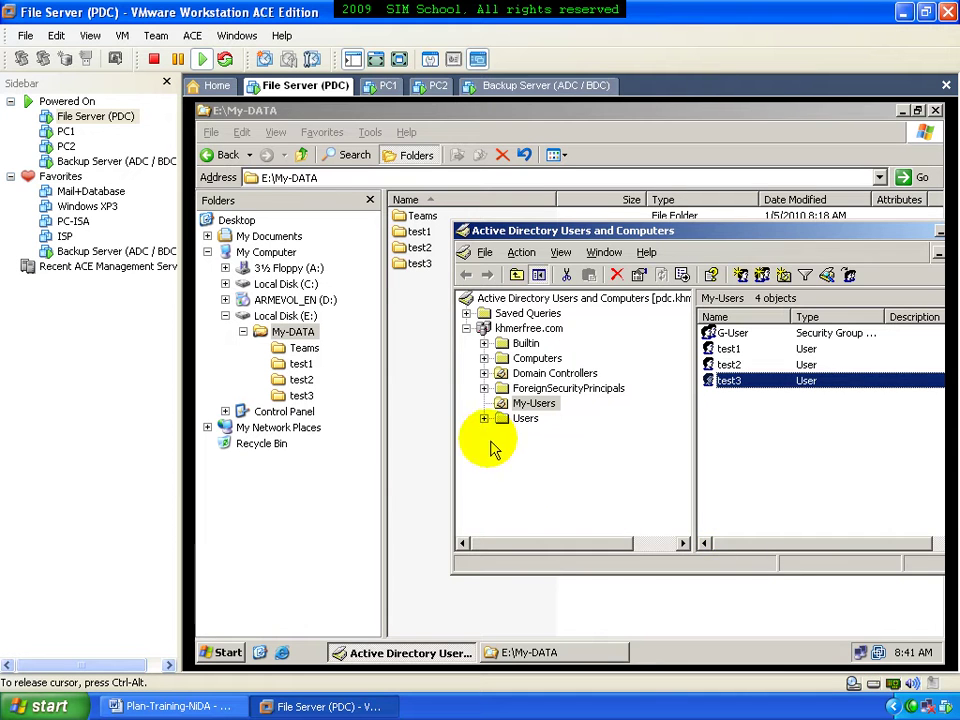
pyautogui.click(429, 382)
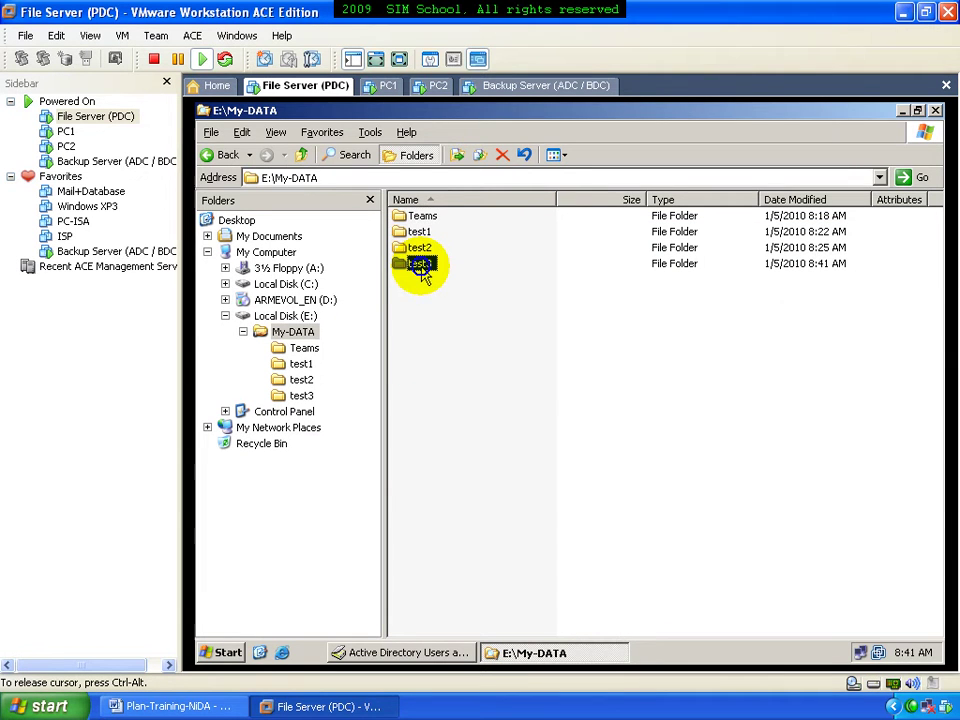
pyautogui.rightClick(421, 266)
# Review the test3 folder's Security permissions for test3 and Users, then cancel
pyautogui.click(457, 333)
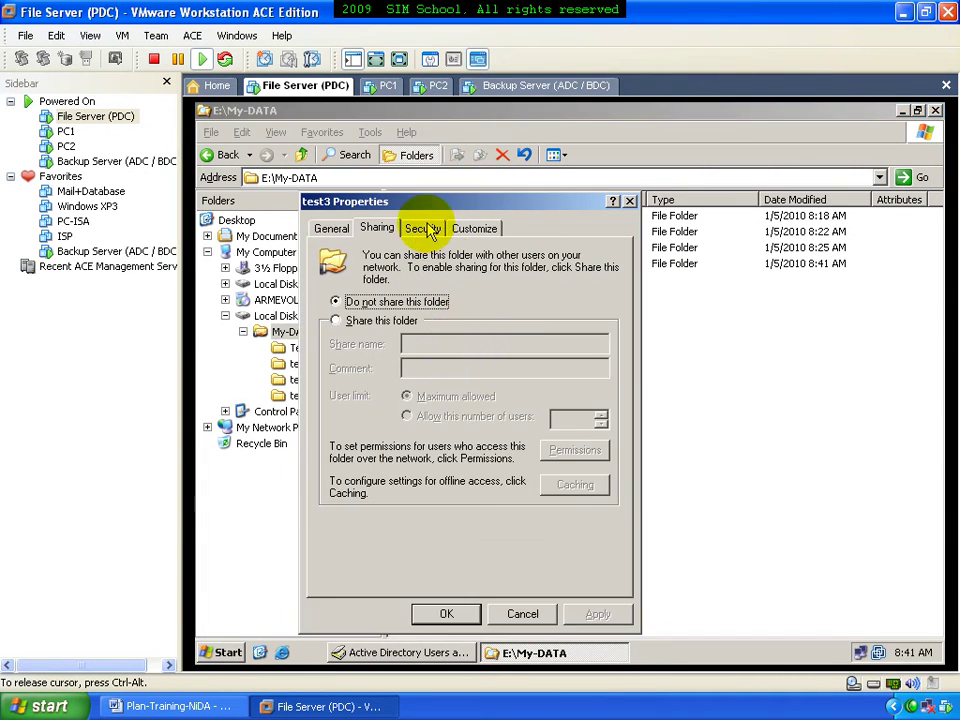
pyautogui.click(423, 229)
pyautogui.click(386, 293)
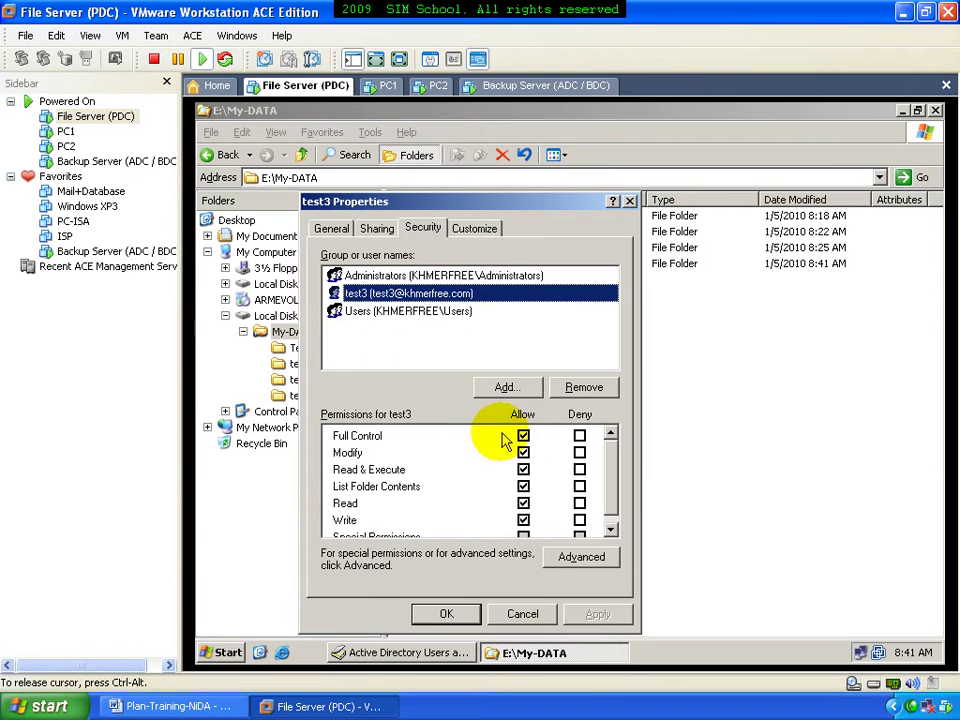
pyautogui.click(388, 311)
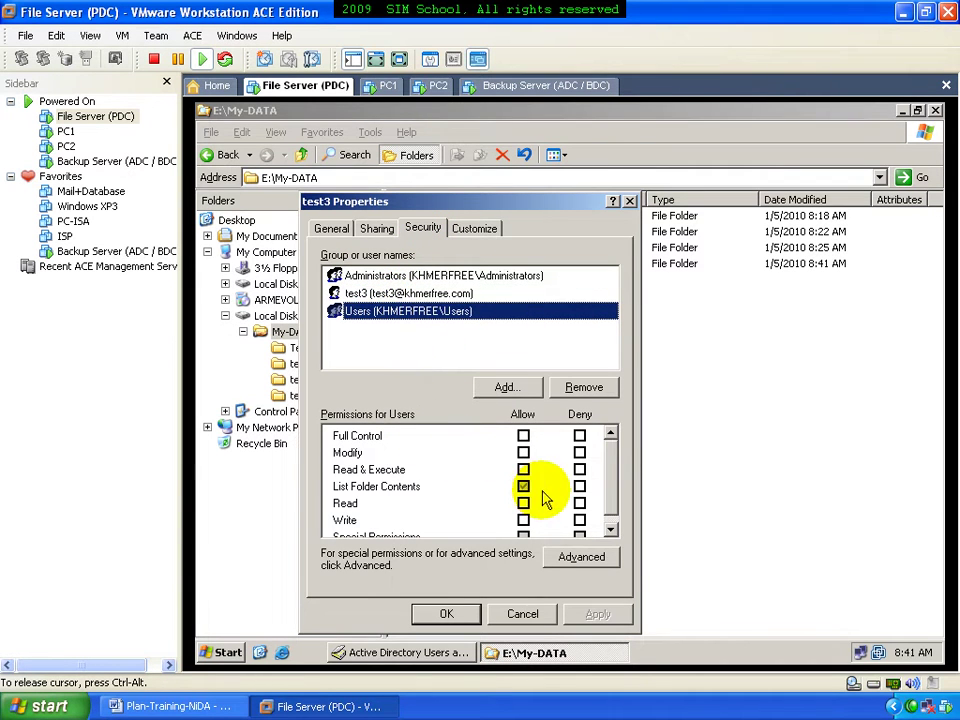
pyautogui.click(518, 612)
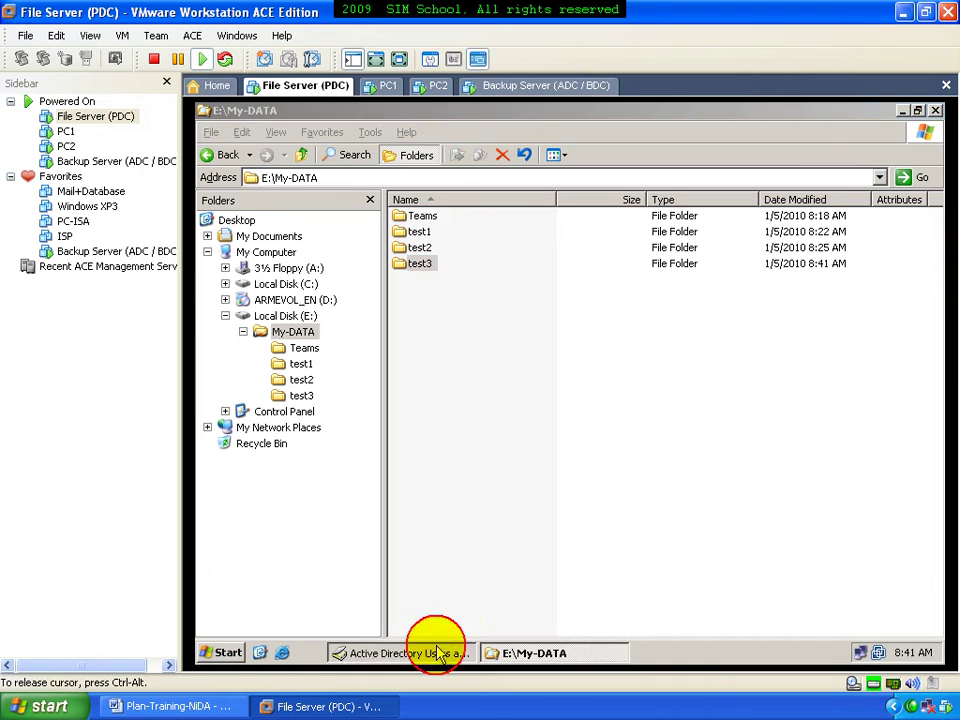
# Review test3's Profile tab: logon script 123.bat and home folder path, then cancel
pyautogui.click(437, 652)
pyautogui.doubleClick(725, 379)
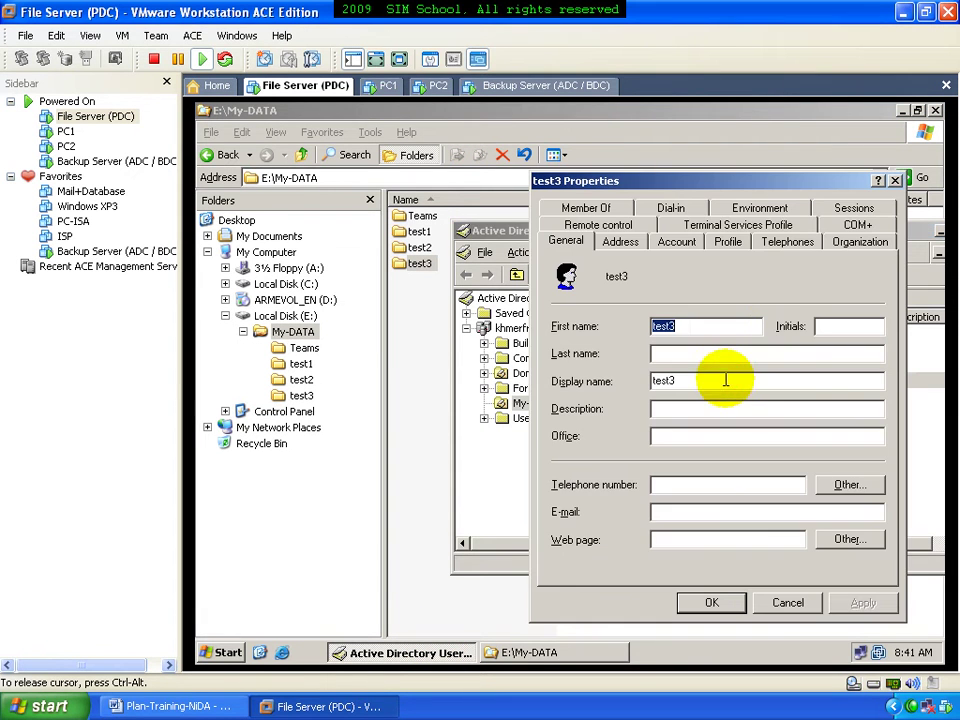
pyautogui.click(738, 246)
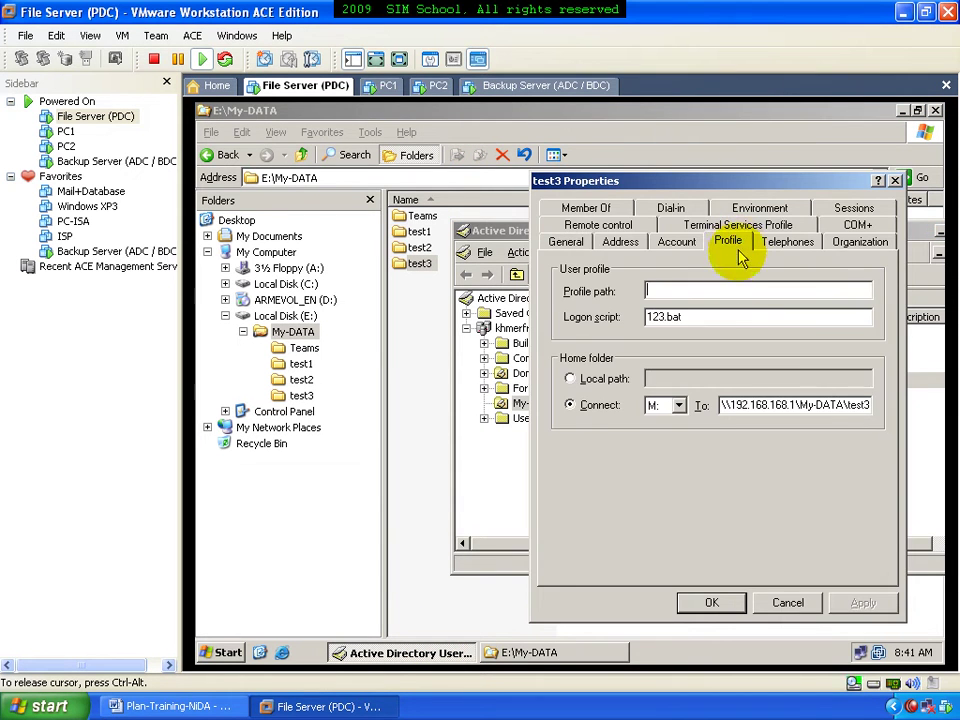
pyautogui.click(698, 319)
pyautogui.moveTo(834, 404); pyautogui.dragTo(873, 422)
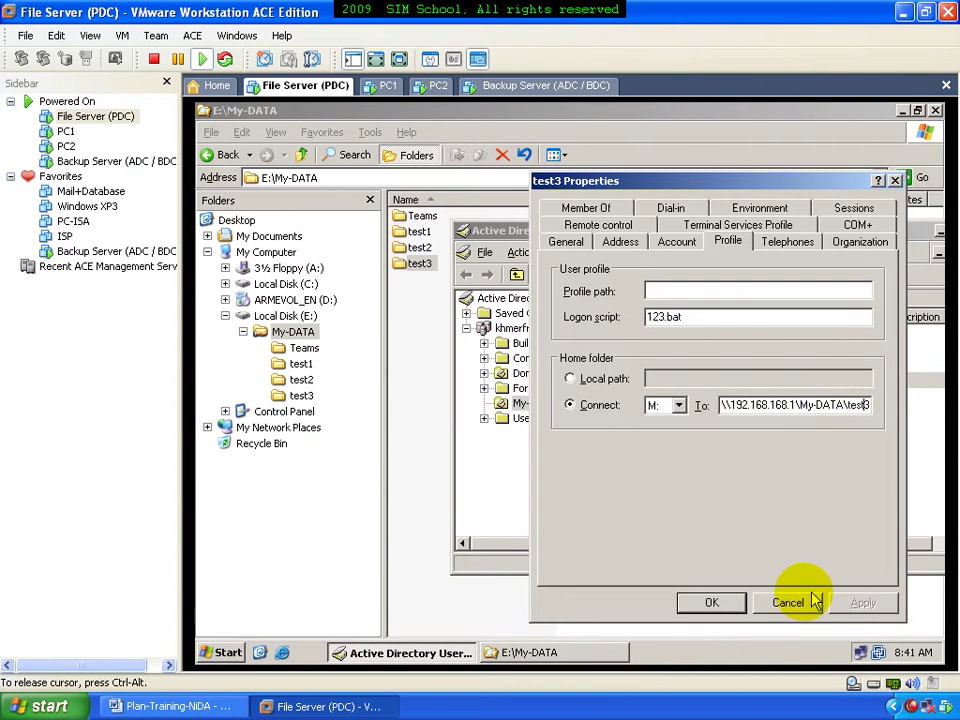
pyautogui.click(788, 602)
# Close Active Directory Users and Computers and minimize the E:\My-DATA window
pyautogui.moveTo(768, 248); pyautogui.dragTo(690, 279)
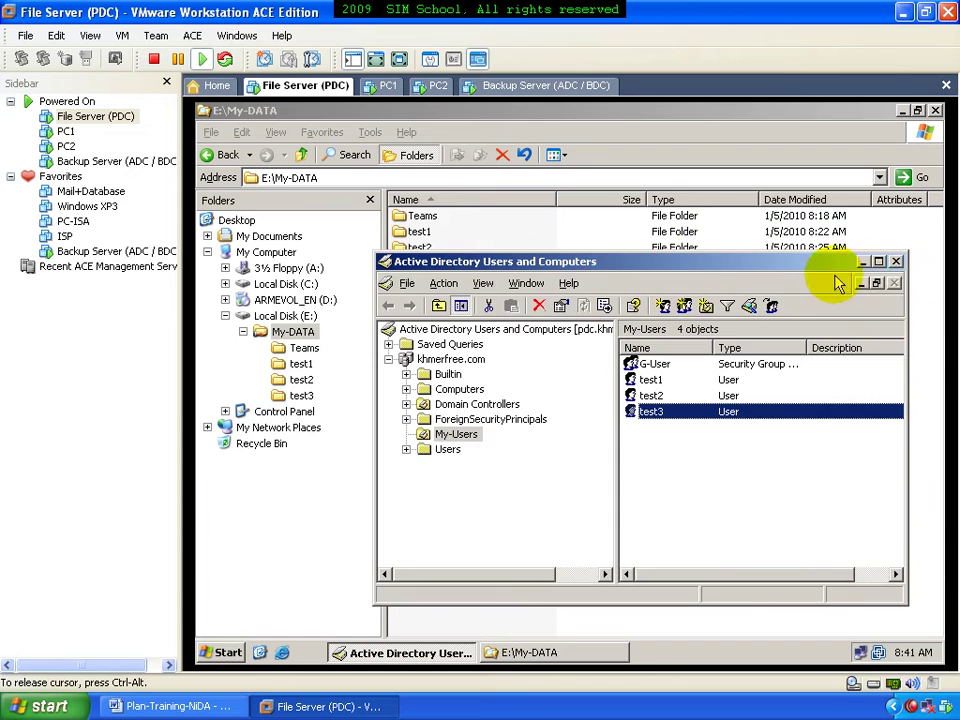
pyautogui.click(895, 262)
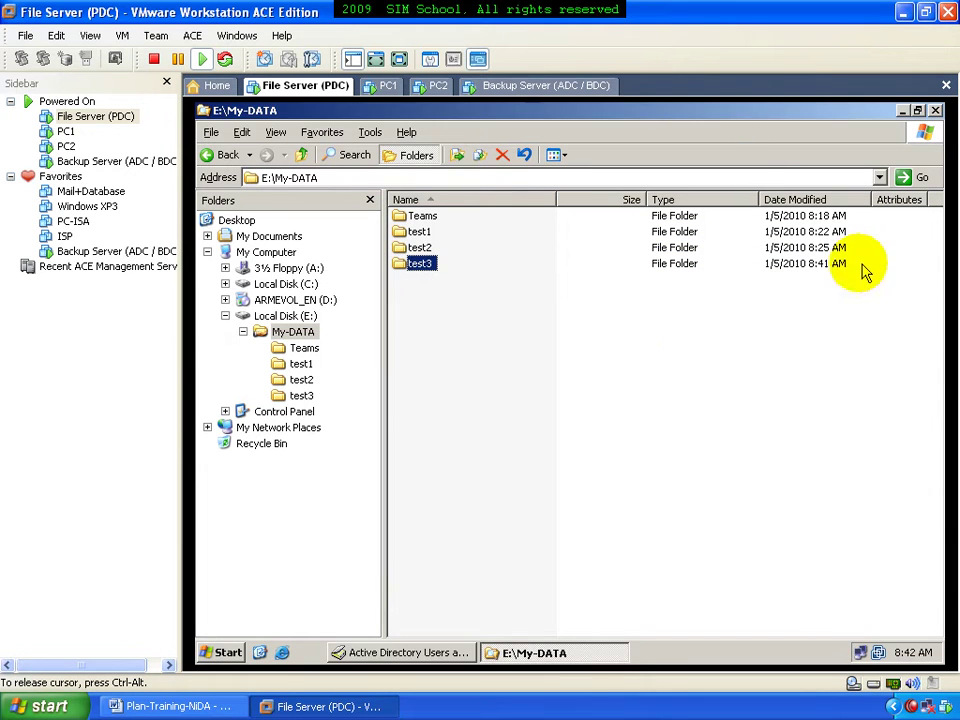
pyautogui.click(904, 110)
# On the Backup Server, check that My-Users lists test1, test2 and test3, then return to the PDC
pyautogui.click(550, 88)
pyautogui.click(542, 141)
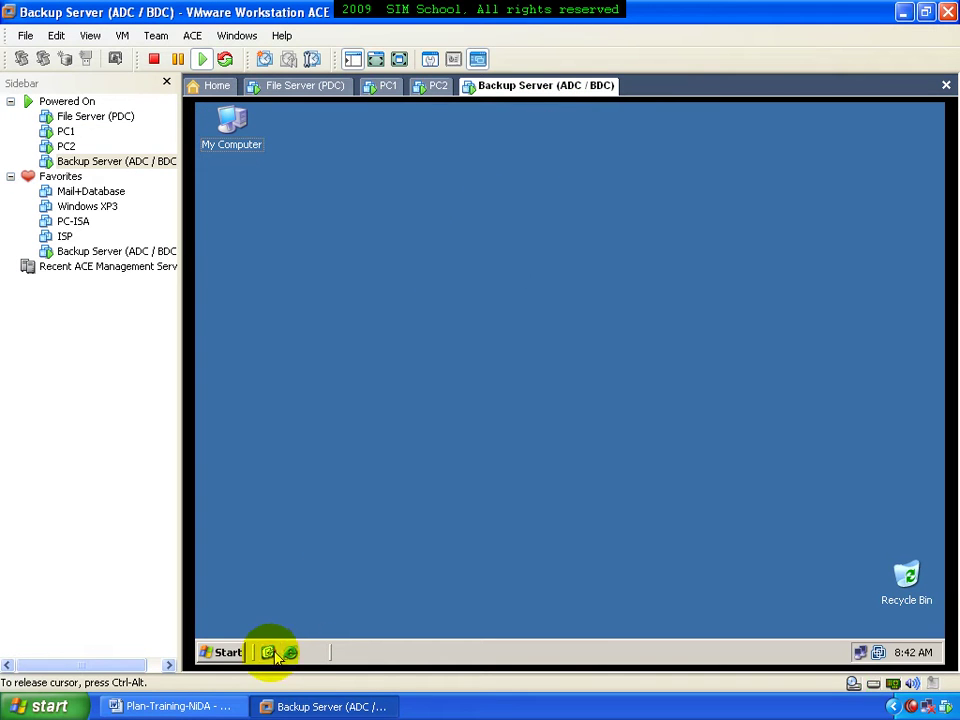
pyautogui.click(244, 652)
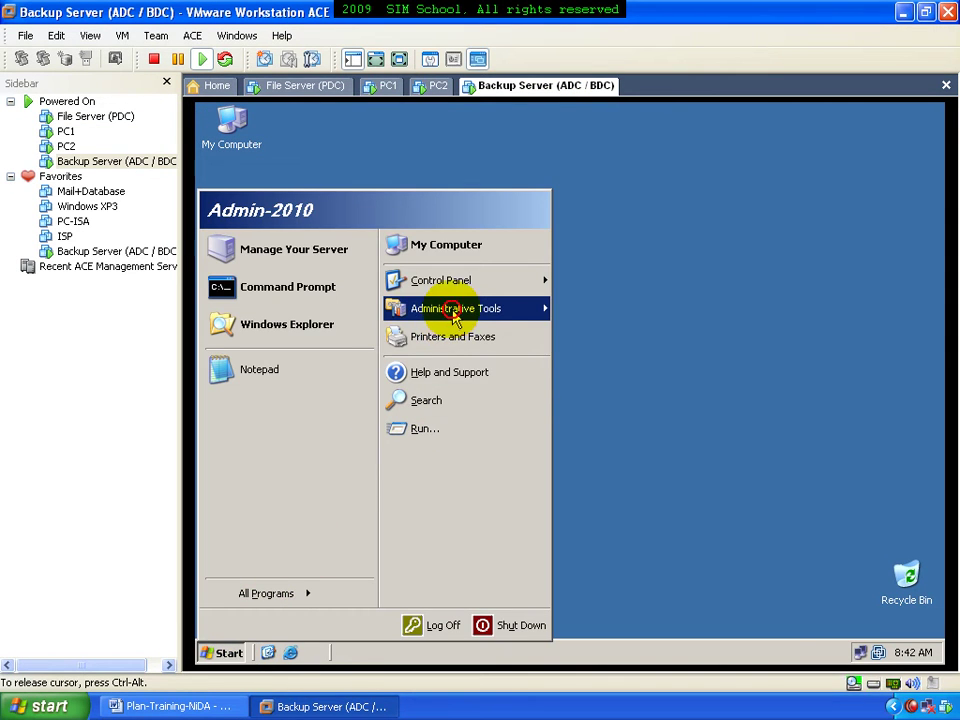
pyautogui.moveTo(484, 316)
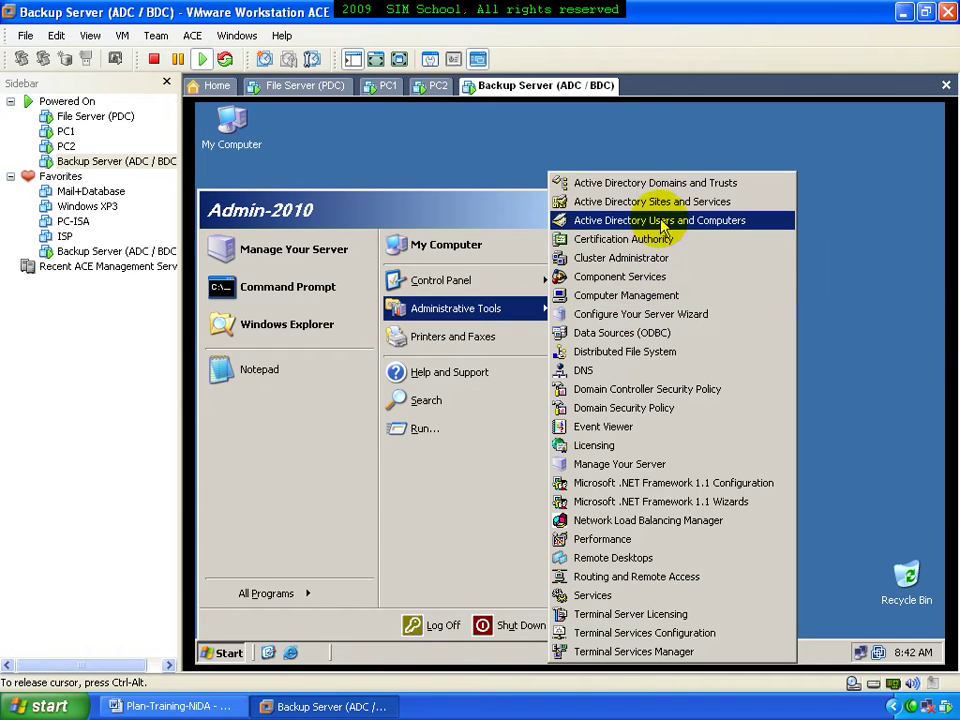
pyautogui.click(662, 222)
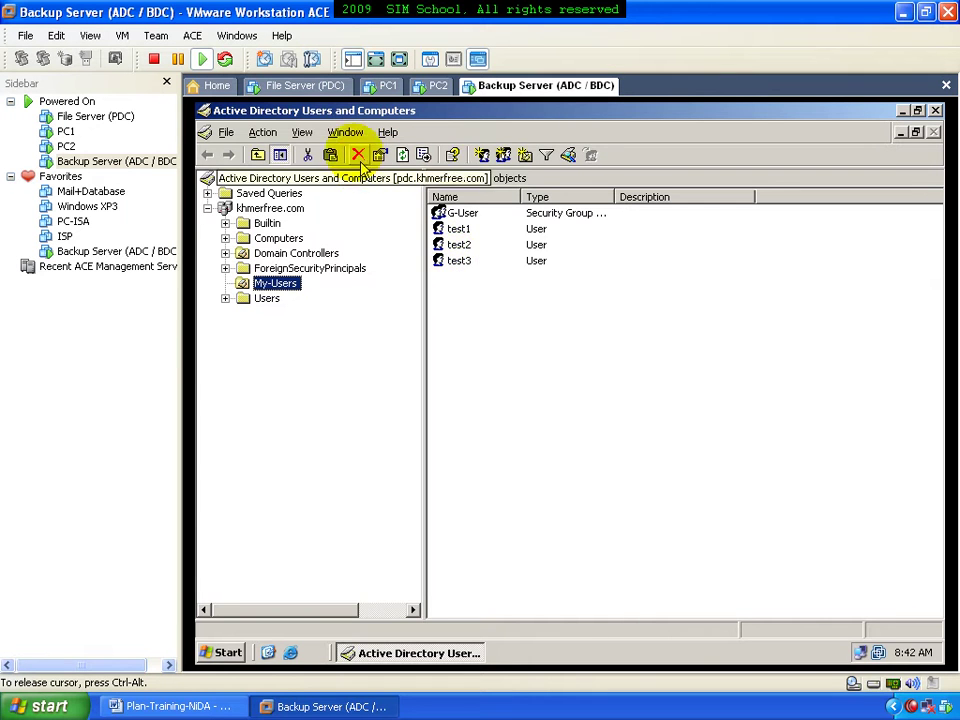
pyautogui.click(326, 87)
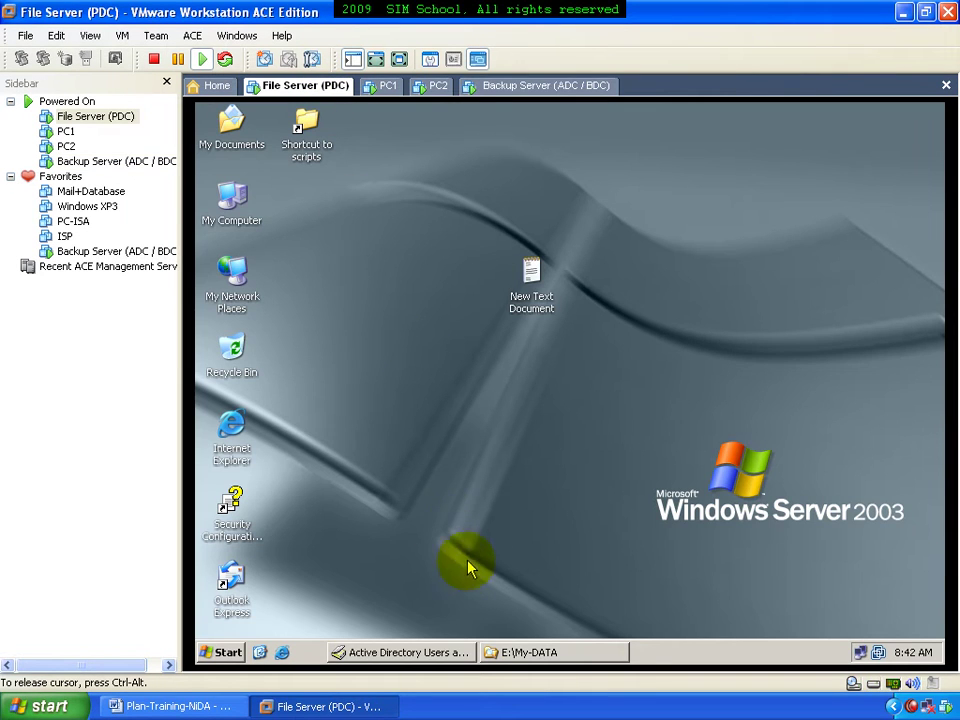
pyautogui.click(436, 650)
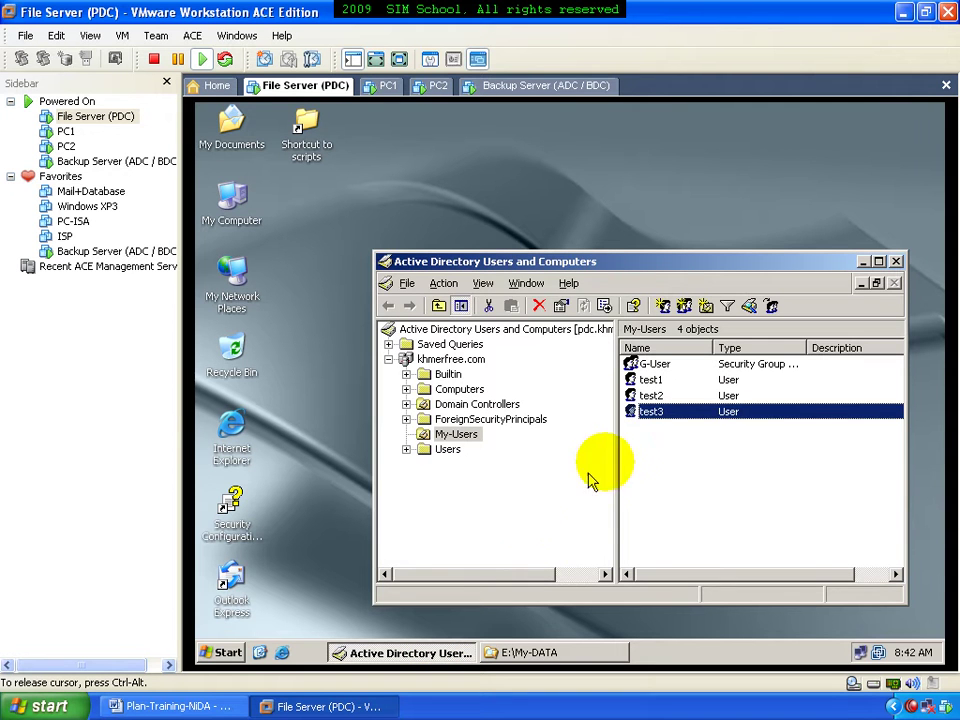
pyautogui.rightClick(656, 411)
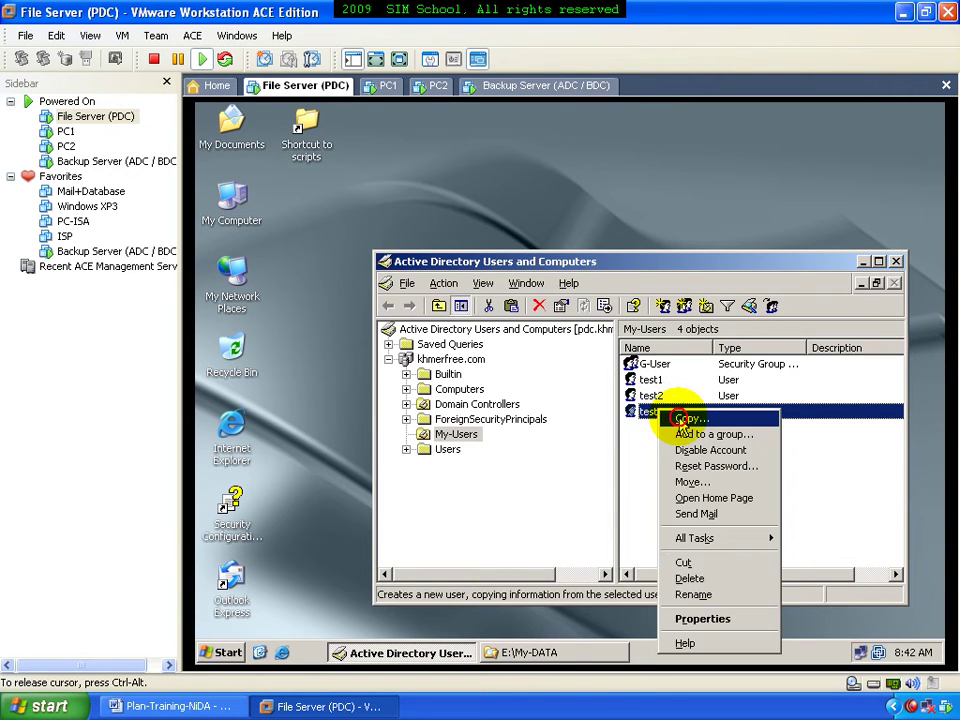
pyautogui.click(665, 418)
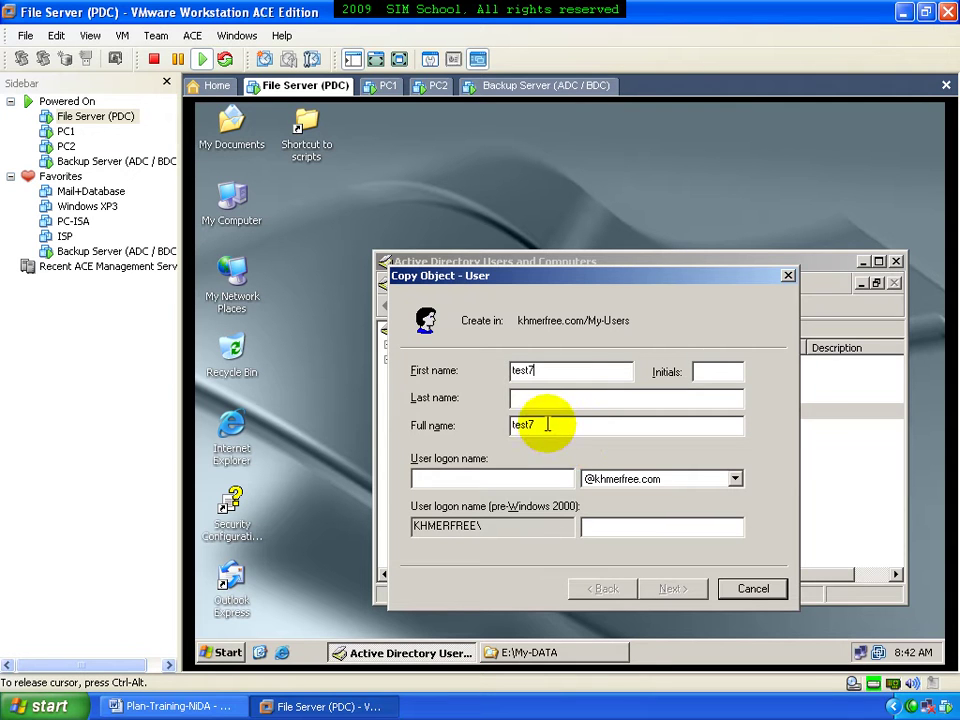
pyautogui.moveTo(604, 424); pyautogui.dragTo(484, 444)
pyautogui.click(514, 478)
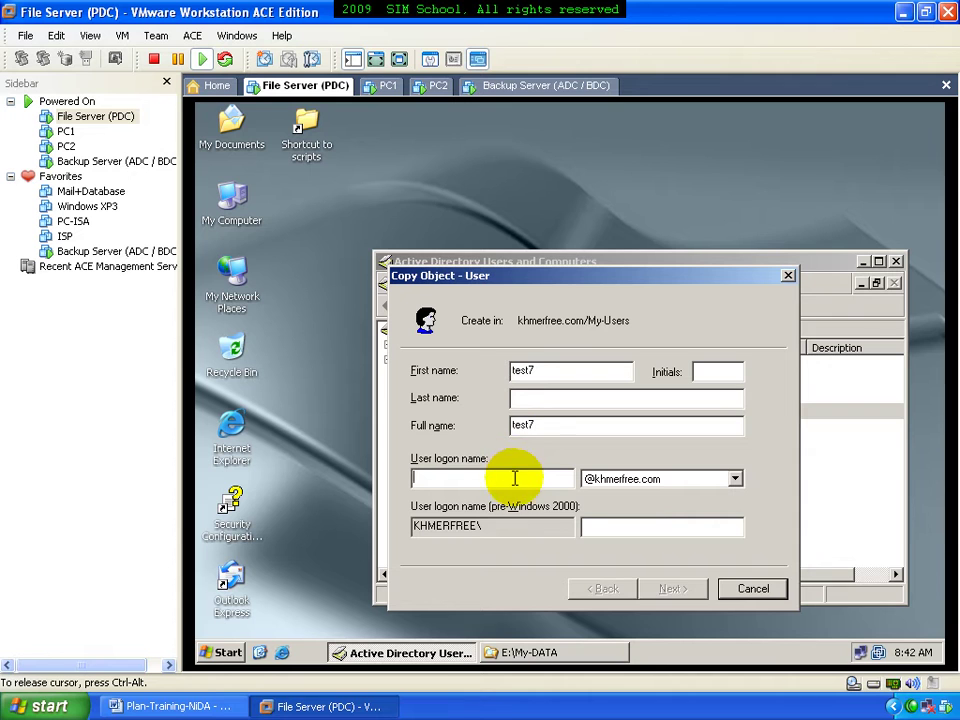
pyautogui.click(667, 588)
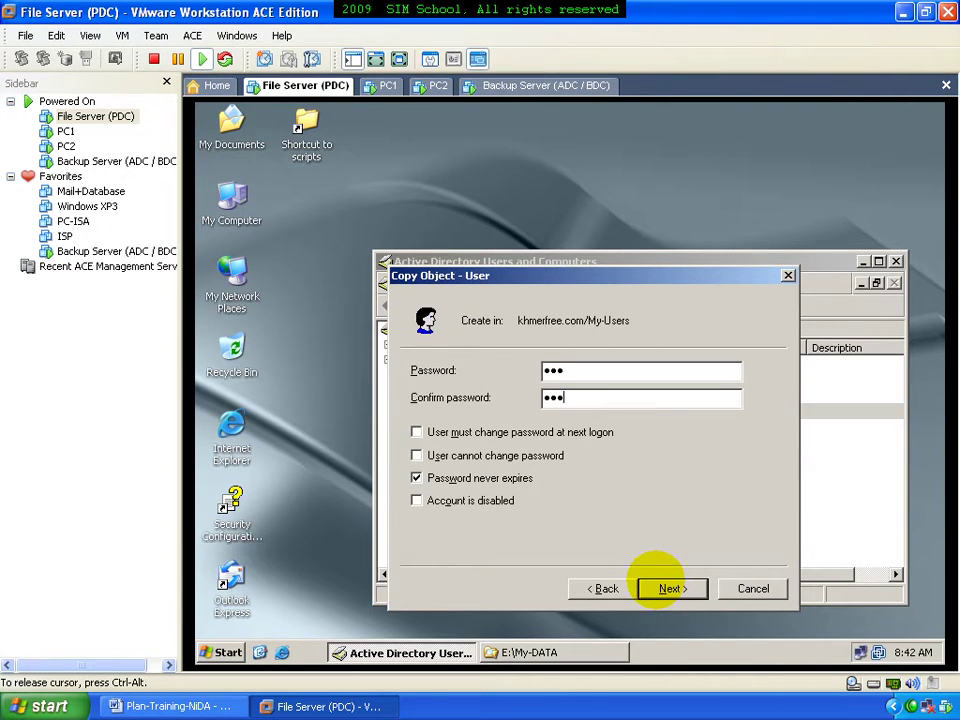
pyautogui.click(655, 590)
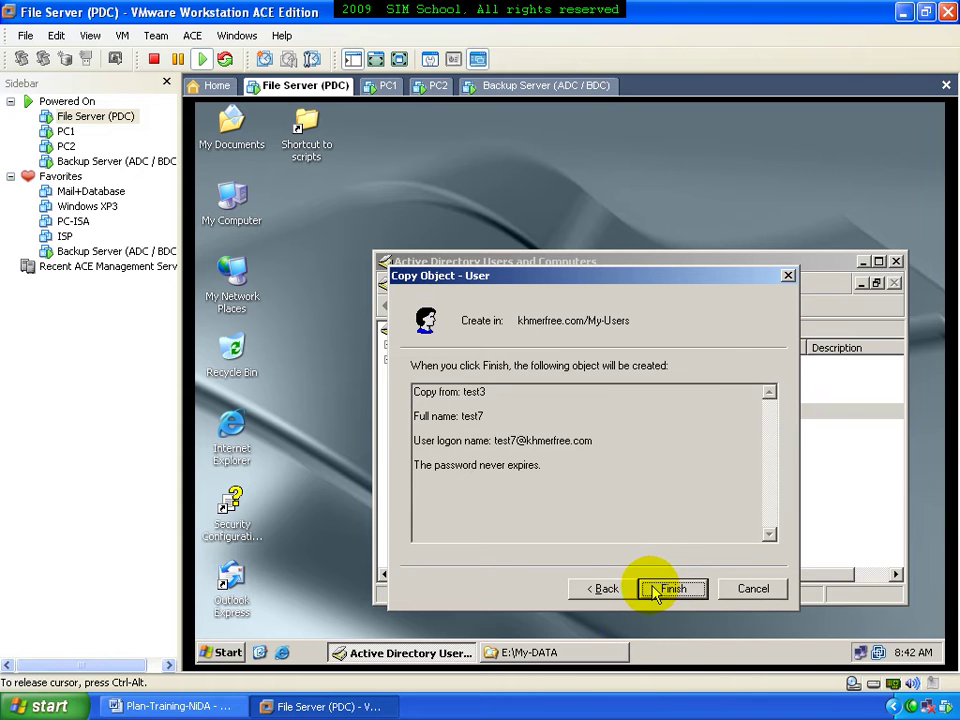
pyautogui.click(577, 653)
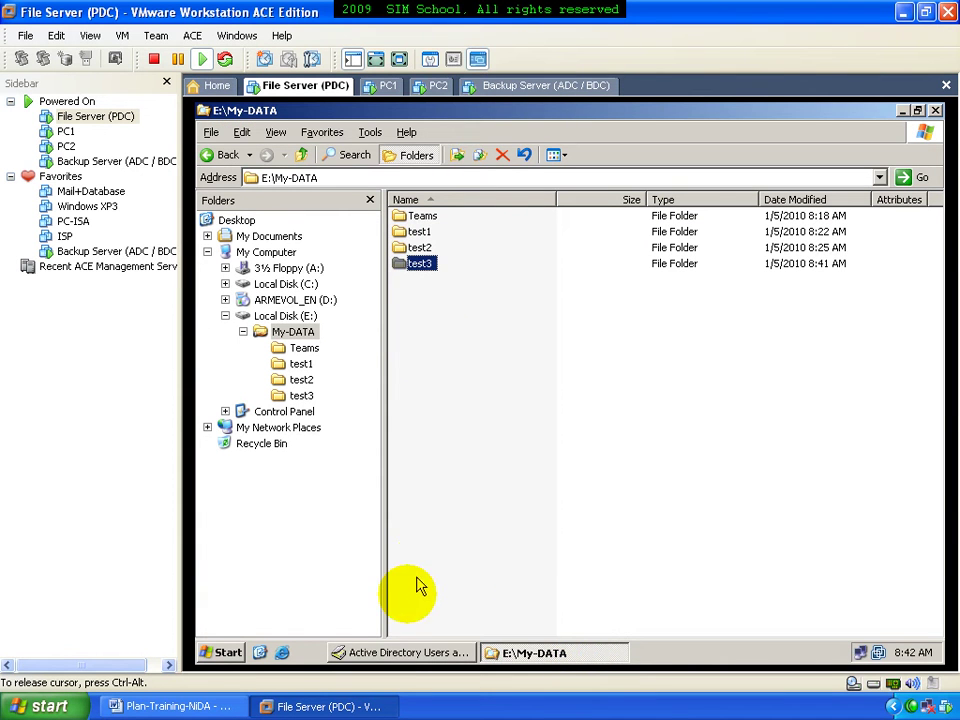
# Finish creating test7 and confirm its test7 folder appeared in E:\My-DATA
pyautogui.click(405, 652)
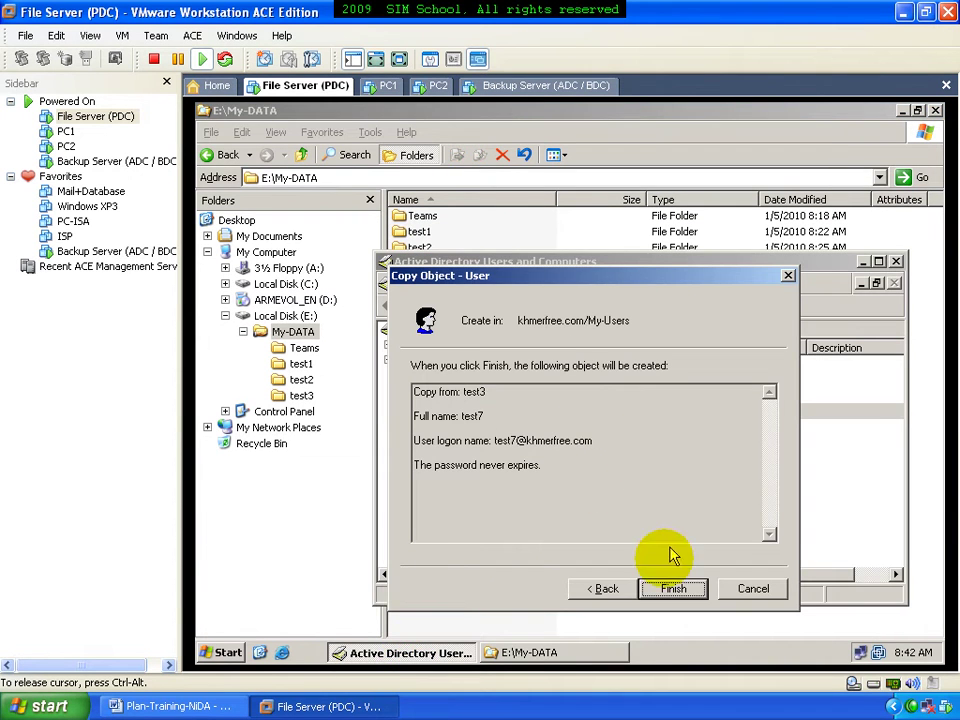
pyautogui.click(666, 589)
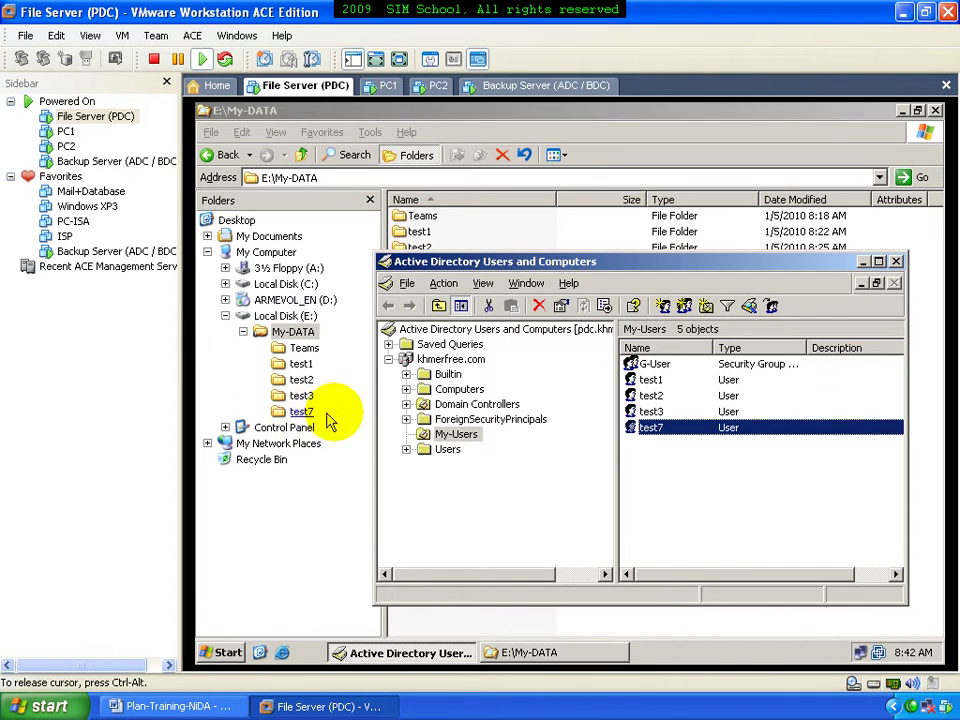
pyautogui.click(541, 237)
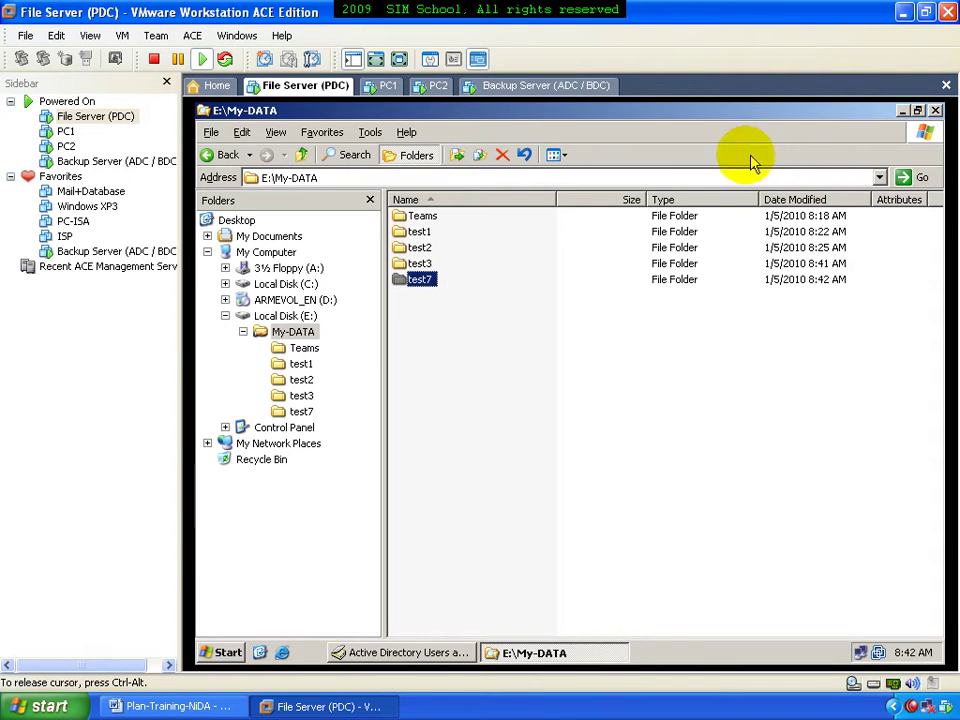
pyautogui.click(902, 111)
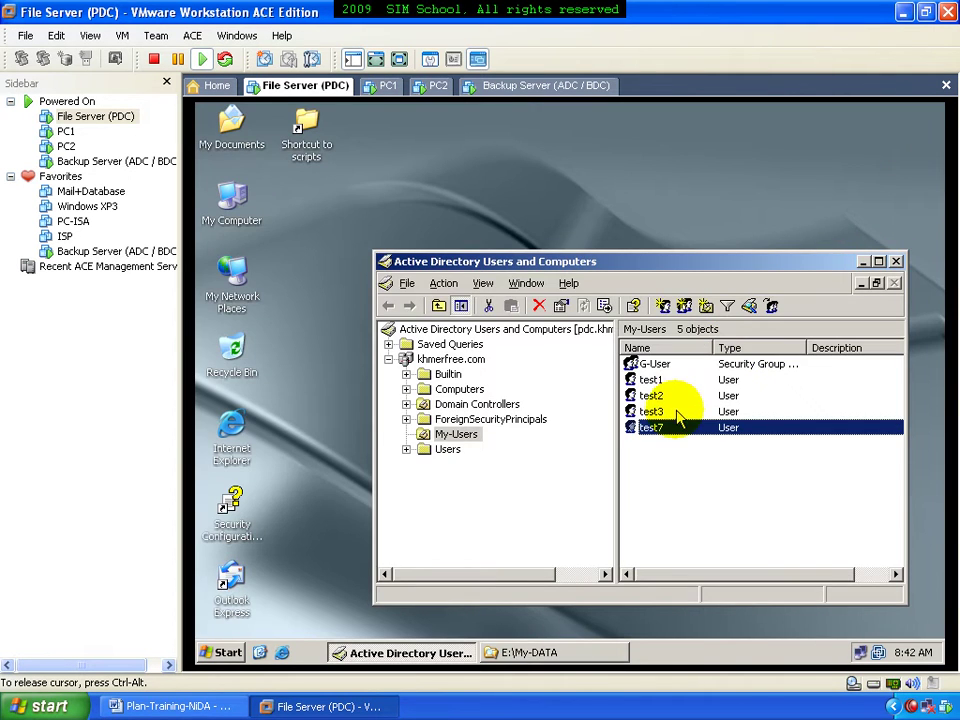
# Check test7's profile: logon script 123.bat and home \\192.168.168.1\My-DATA\test7
pyautogui.doubleClick(666, 430)
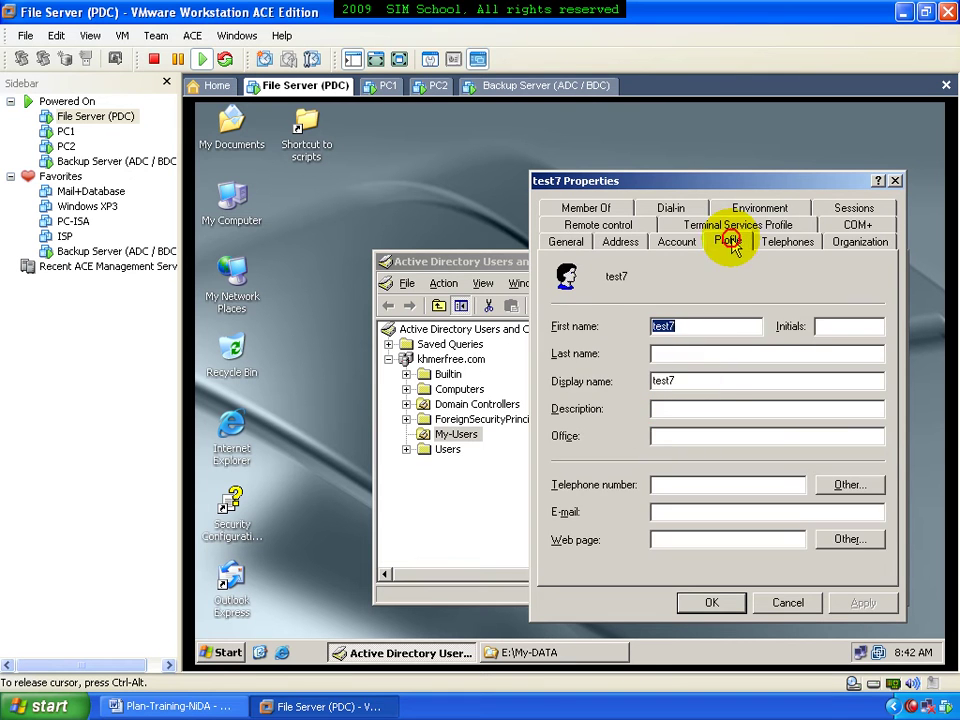
pyautogui.click(729, 241)
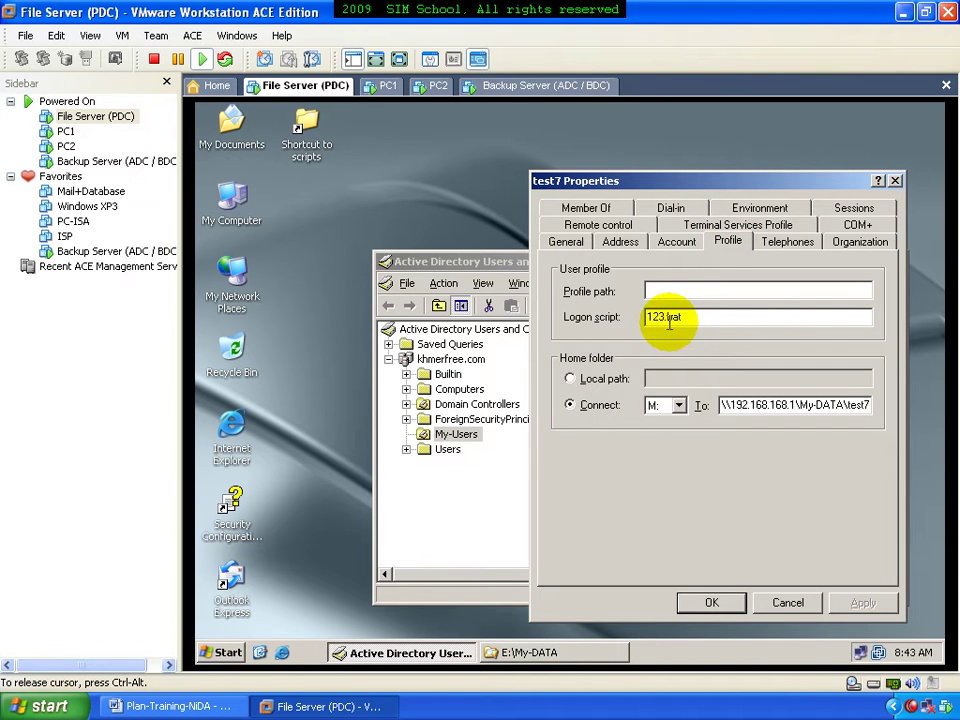
pyautogui.moveTo(849, 404); pyautogui.dragTo(872, 390)
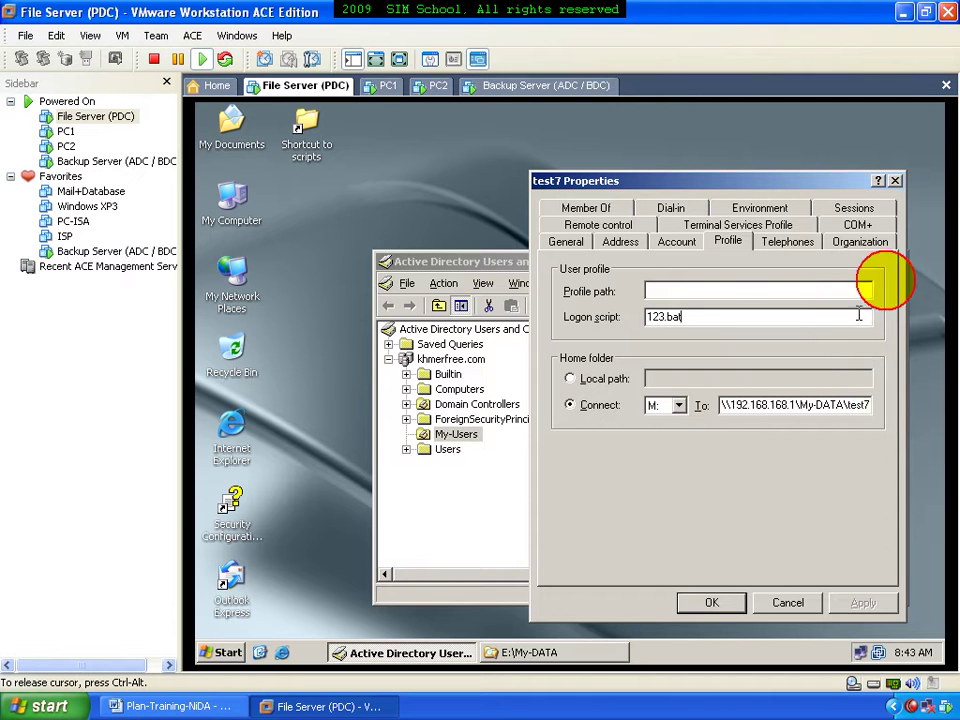
pyautogui.click(896, 182)
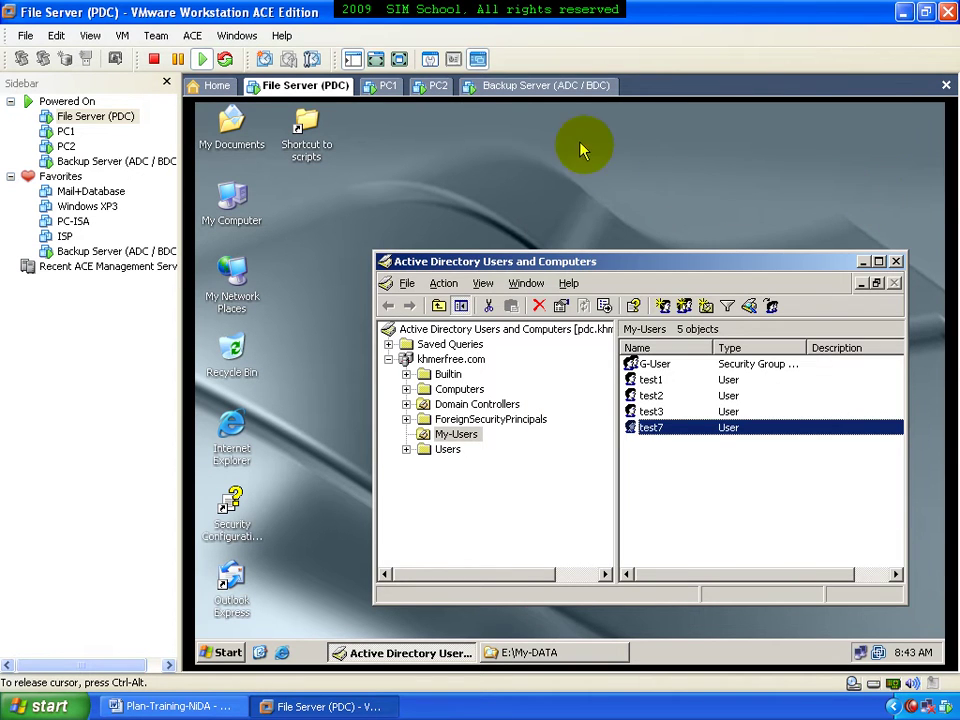
# On the Backup Server, confirm replicated test7's profile uses logon script 123.bat
pyautogui.click(546, 90)
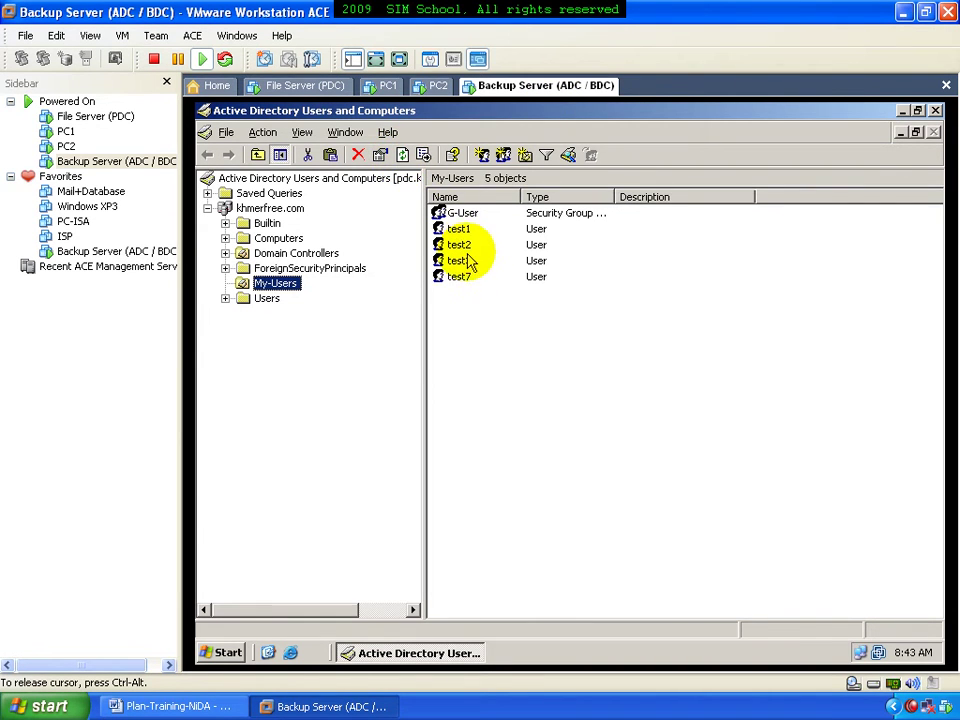
pyautogui.click(470, 279)
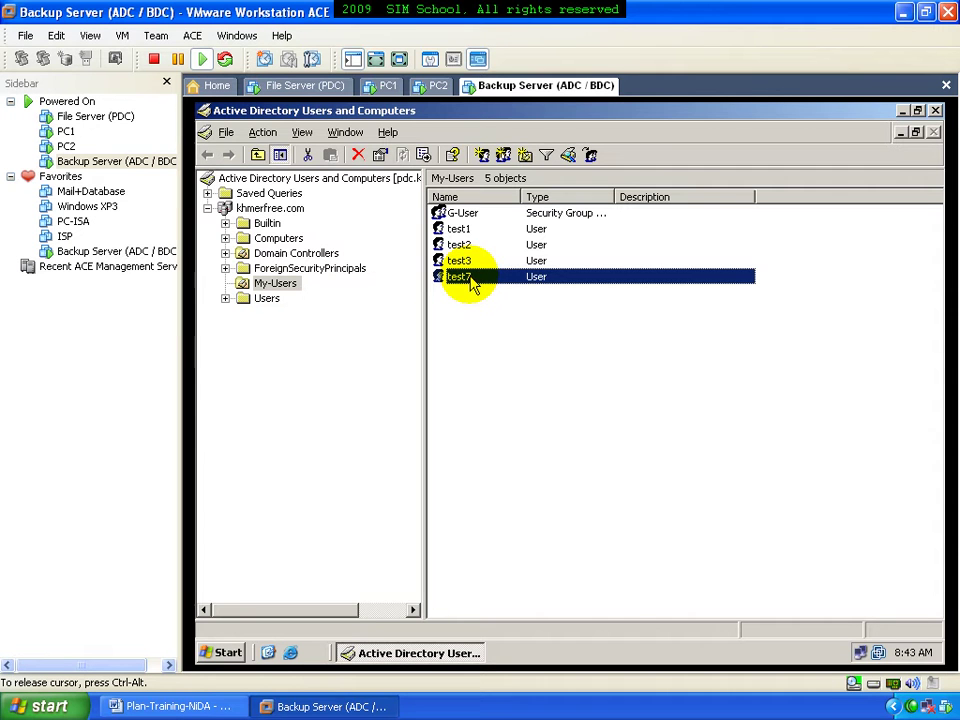
pyautogui.doubleClick(470, 279)
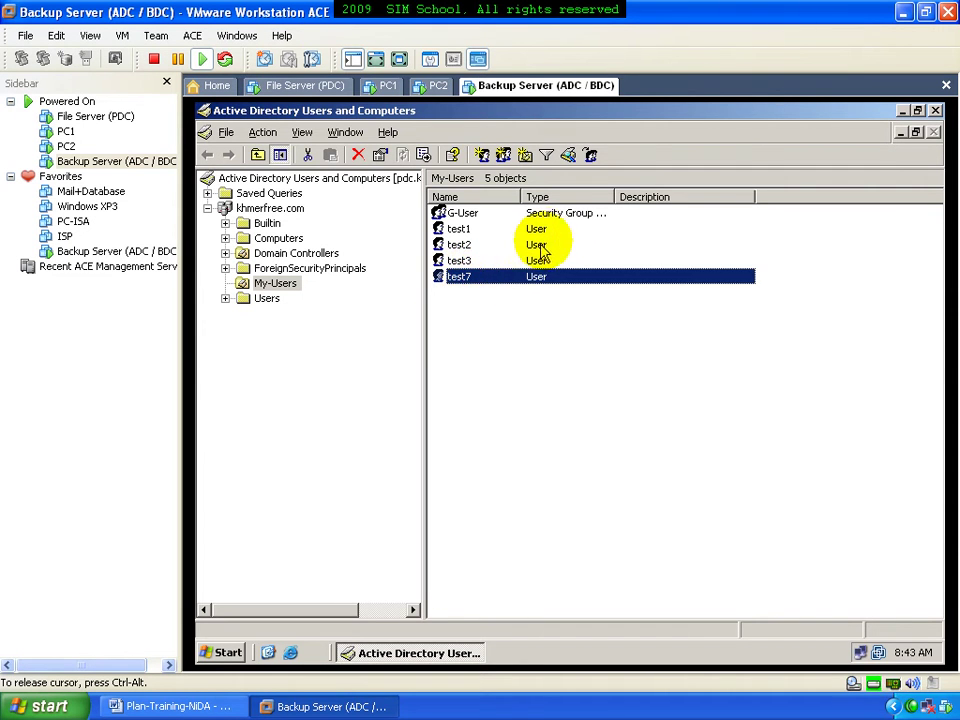
pyautogui.click(574, 227)
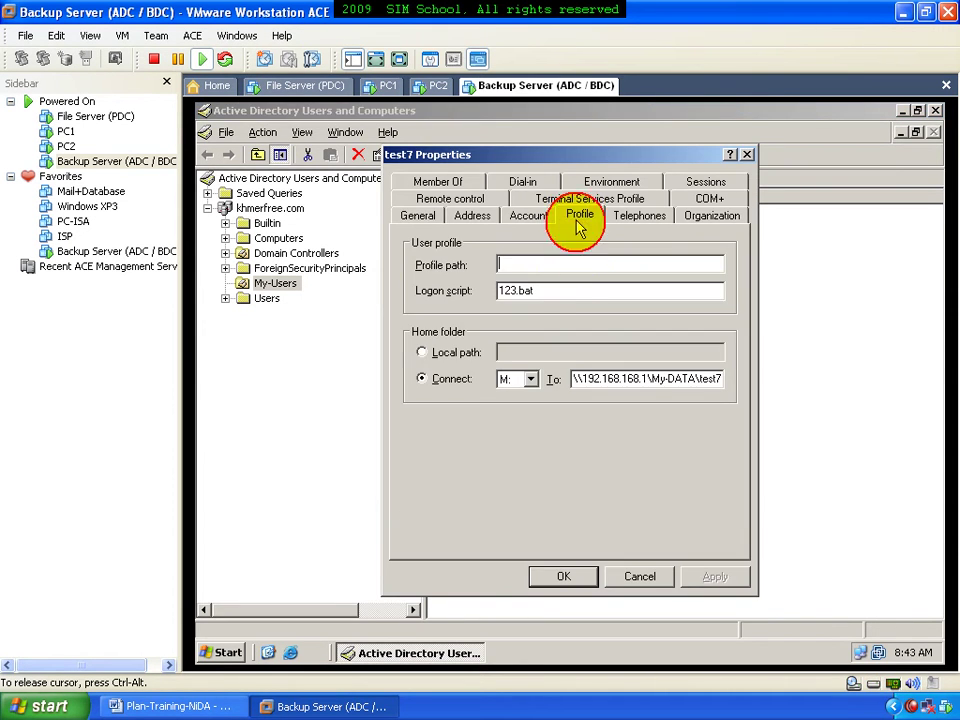
pyautogui.click(568, 287)
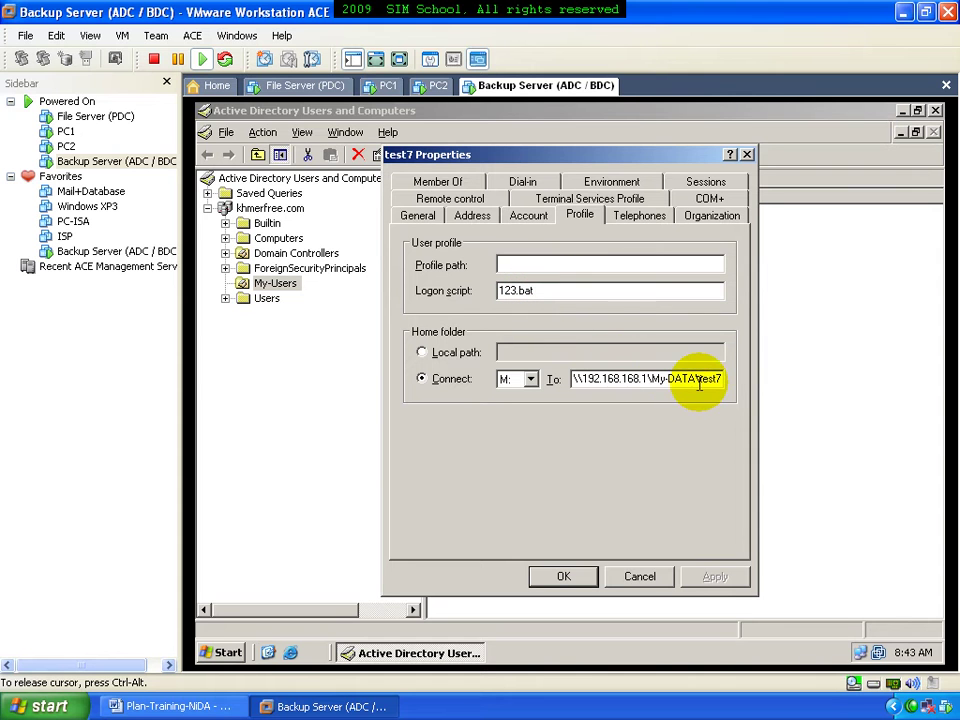
pyautogui.click(747, 154)
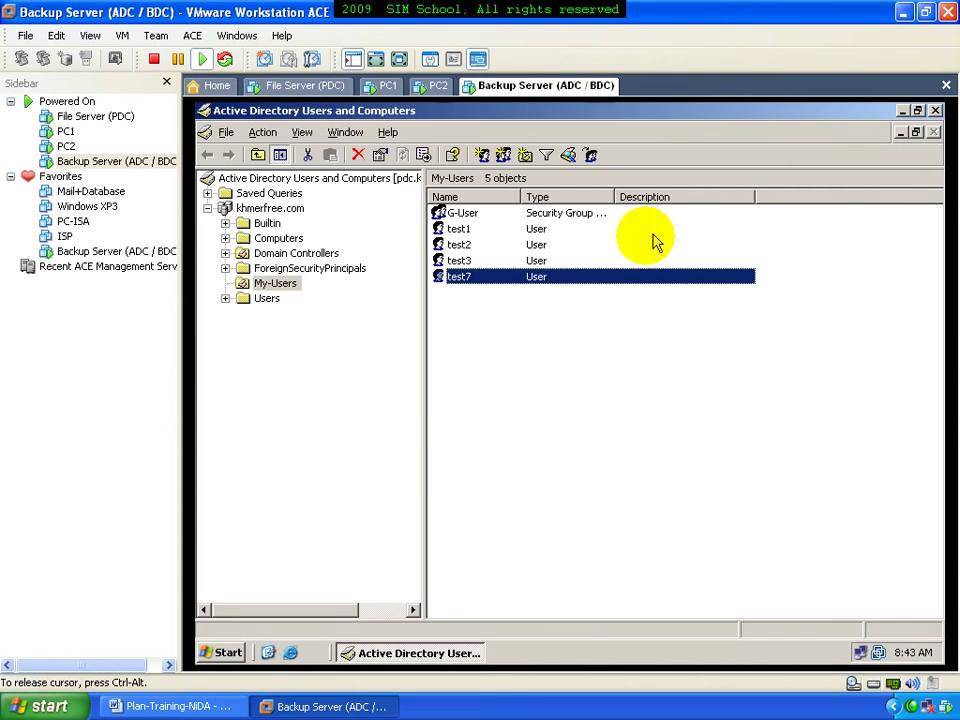
# Check test1's profile settings on the Backup Server and close the dialog
pyautogui.doubleClick(494, 230)
pyautogui.click(579, 216)
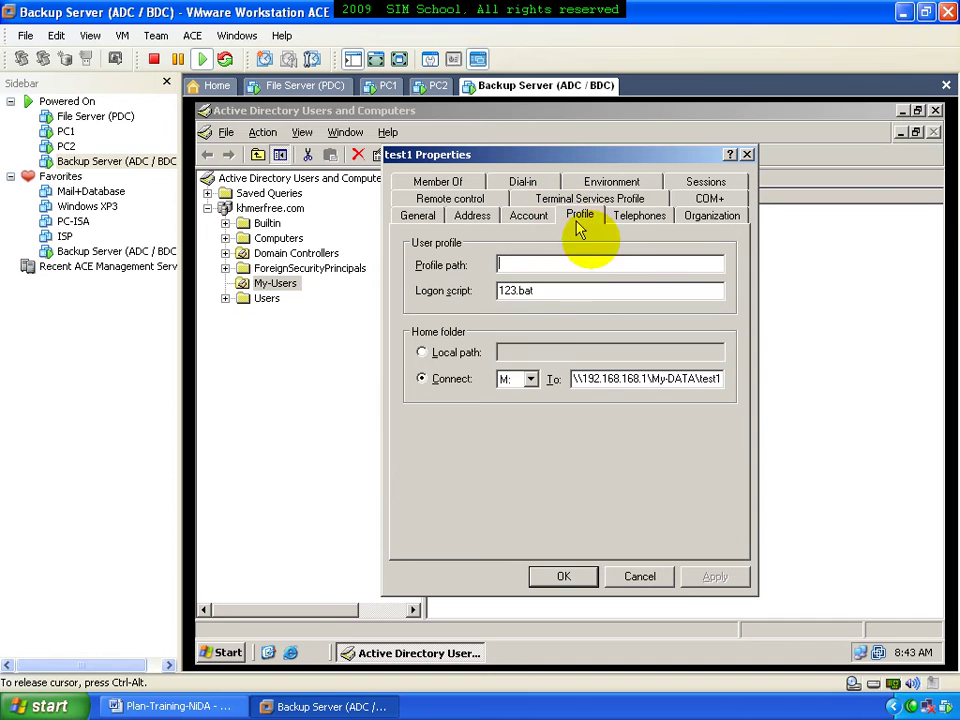
pyautogui.click(745, 155)
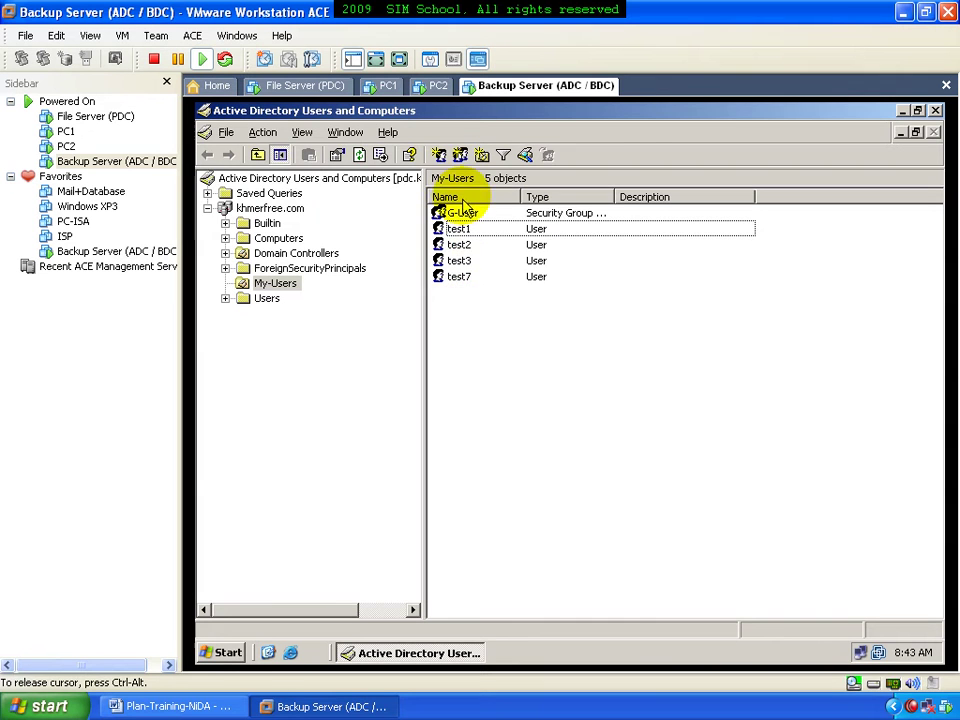
# Create user test9 in My-Users with logon name test9 and a password that never expires
pyautogui.click(439, 155)
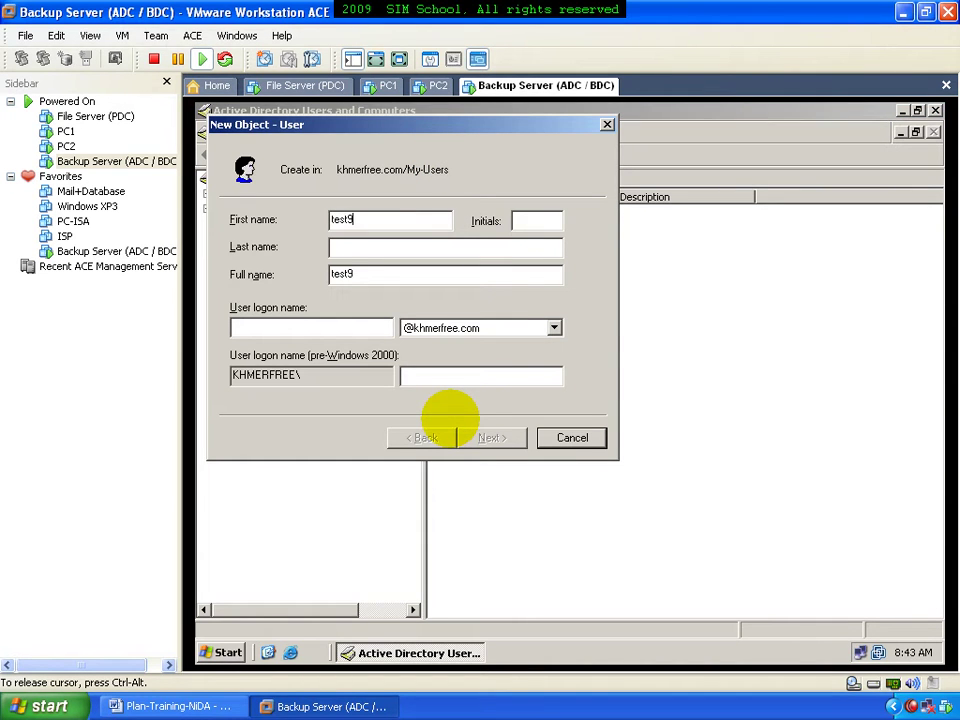
pyautogui.moveTo(371, 273); pyautogui.dragTo(287, 281)
pyautogui.hotkey('ctrl', 'c')
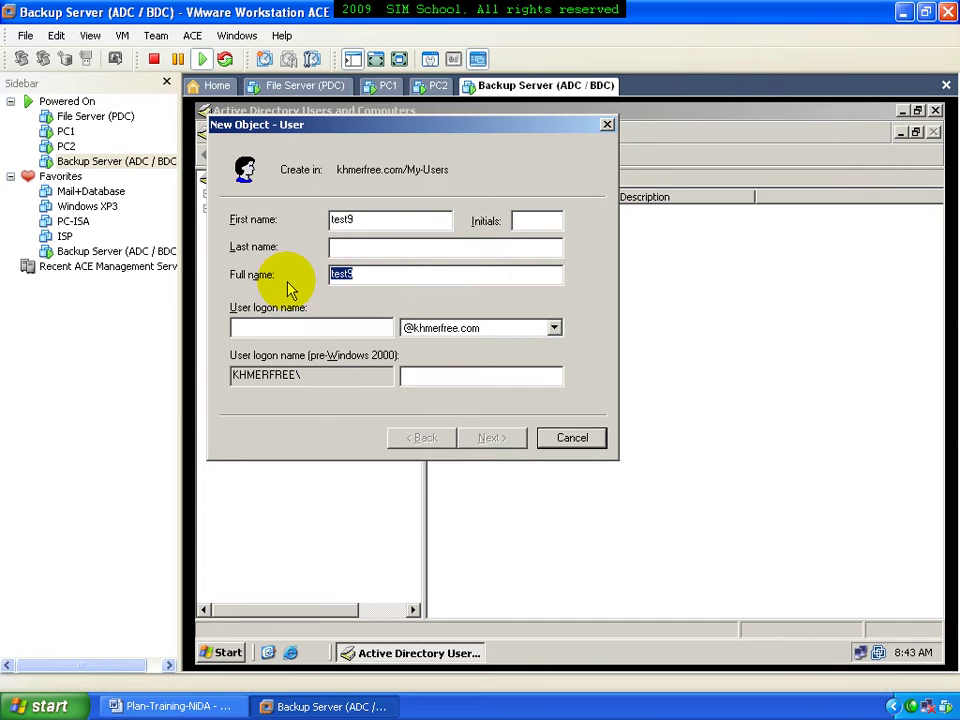
pyautogui.click(321, 326)
pyautogui.hotkey('ctrl', 'v')
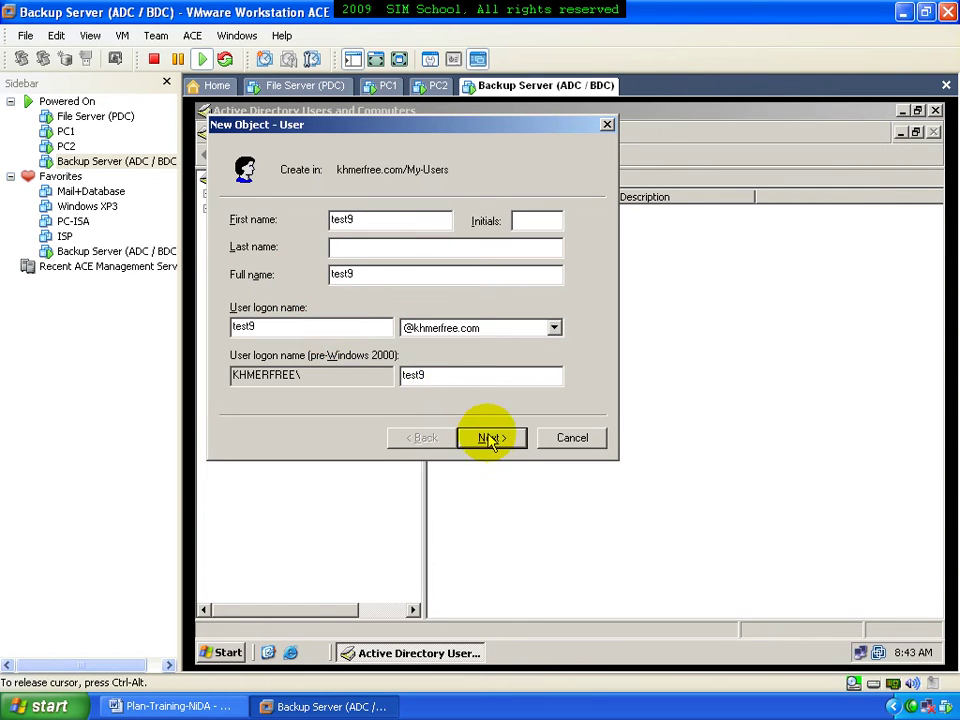
pyautogui.click(489, 442)
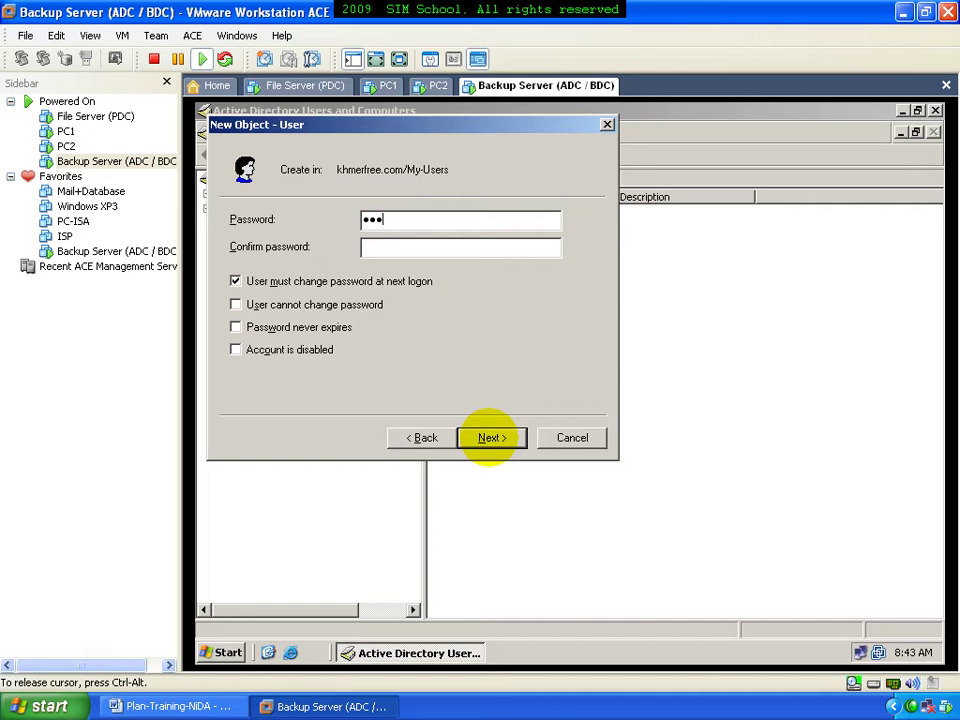
pyautogui.click(368, 283)
pyautogui.click(345, 327)
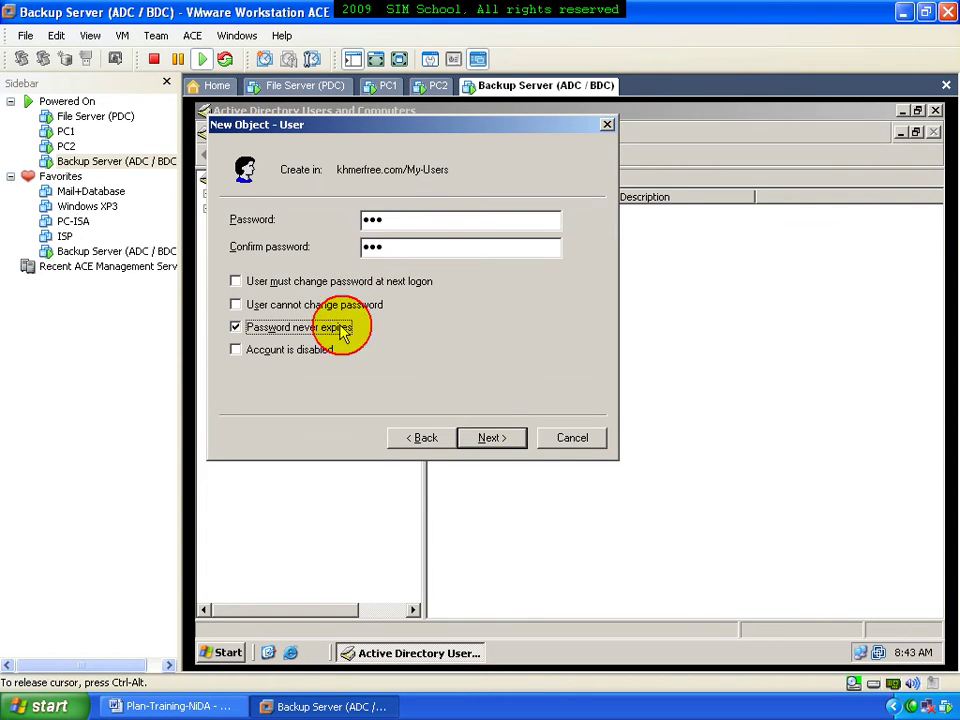
pyautogui.click(491, 440)
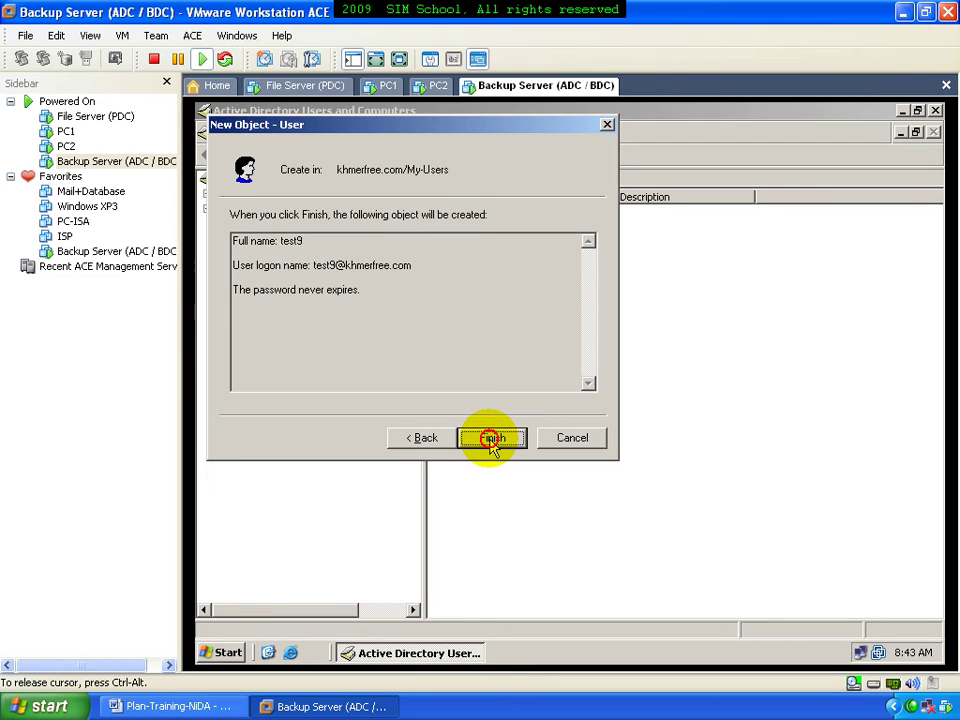
pyautogui.click(491, 440)
pyautogui.click(489, 386)
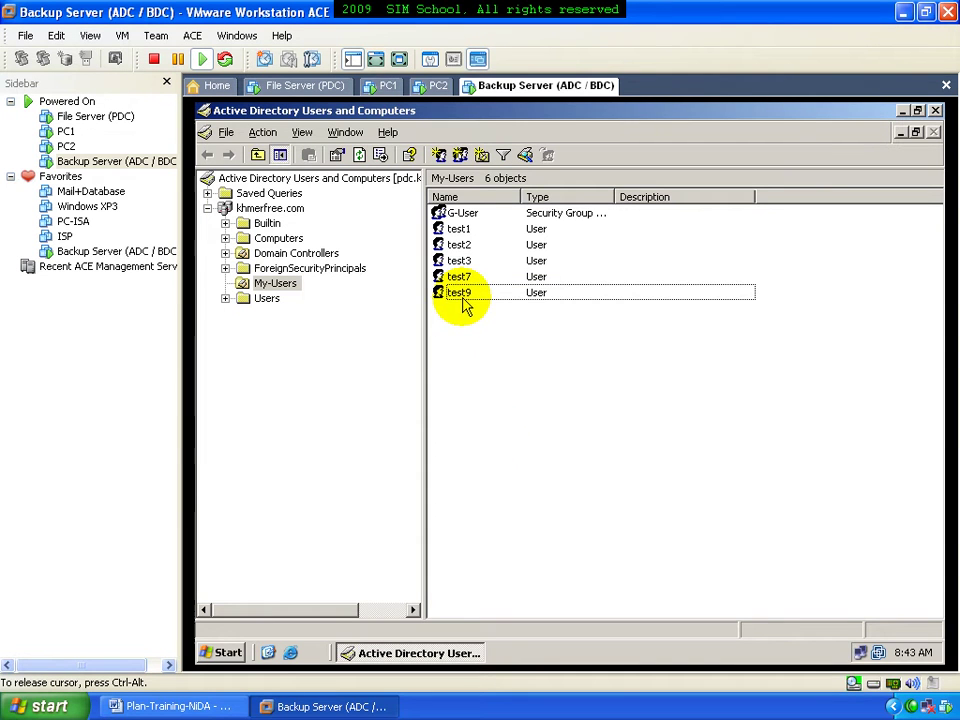
# Refresh My-Users on the File Server to confirm test9 replicated, close ADUC, return to Backup Server
pyautogui.click(316, 90)
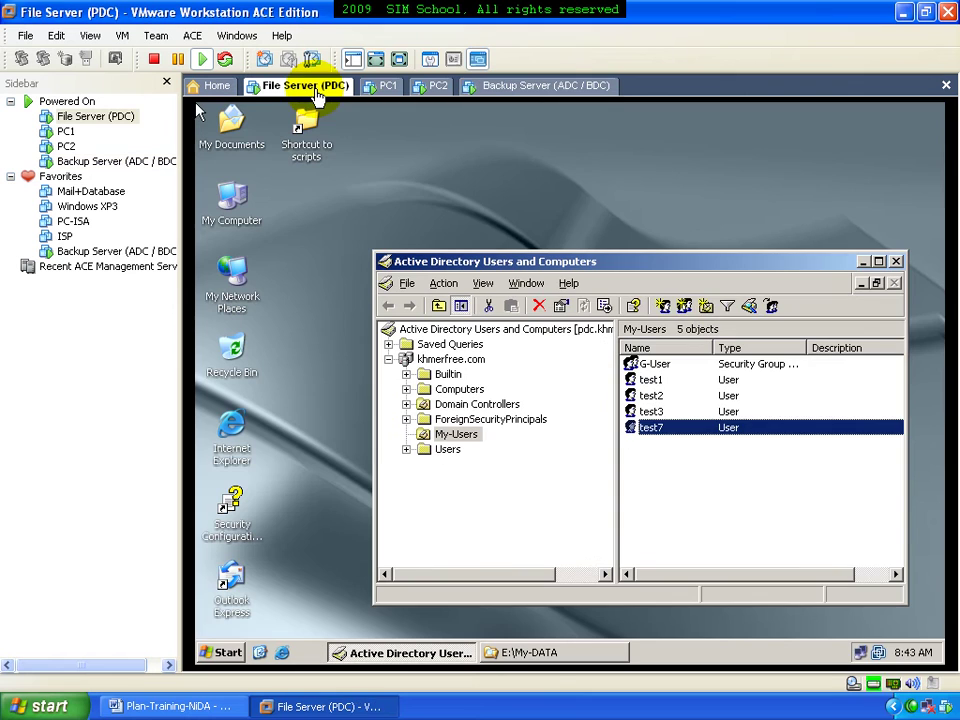
pyautogui.click(650, 462)
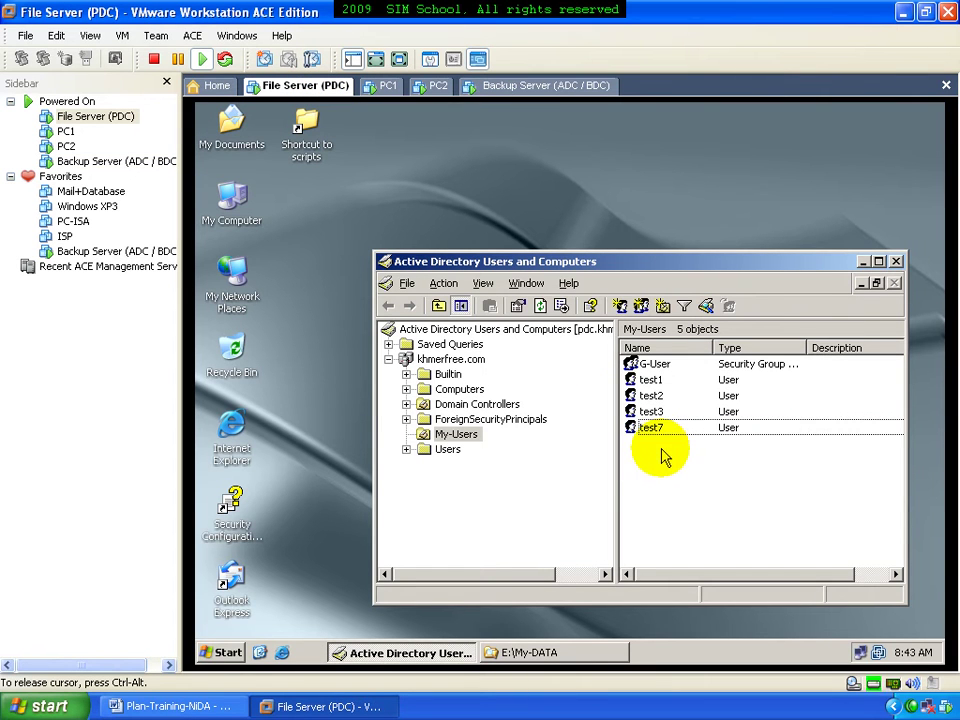
pyautogui.click(541, 305)
pyautogui.click(664, 446)
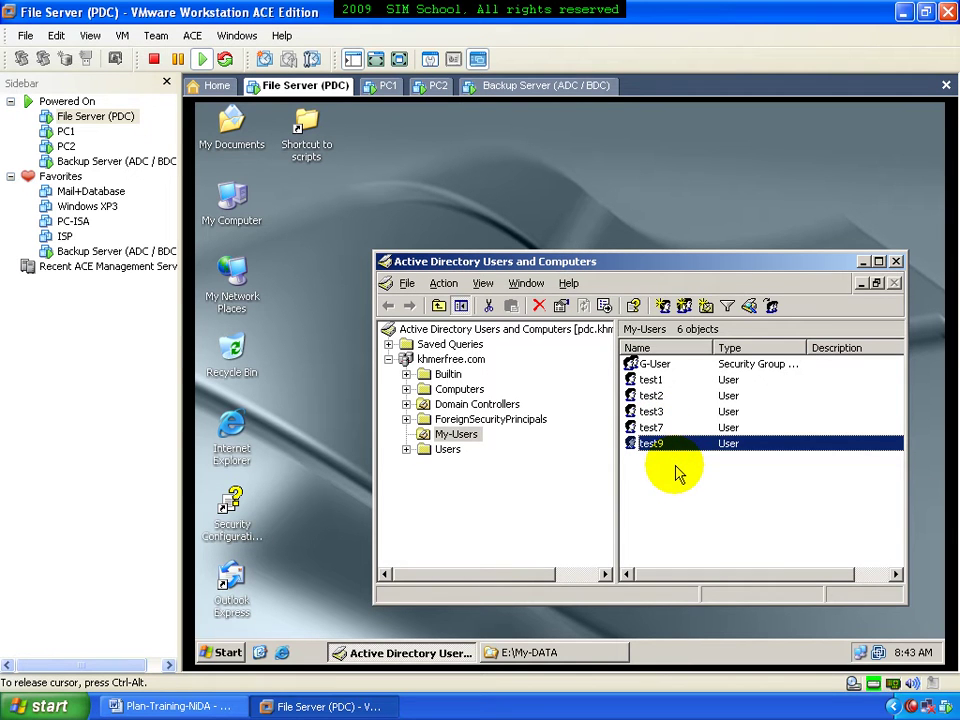
pyautogui.click(688, 474)
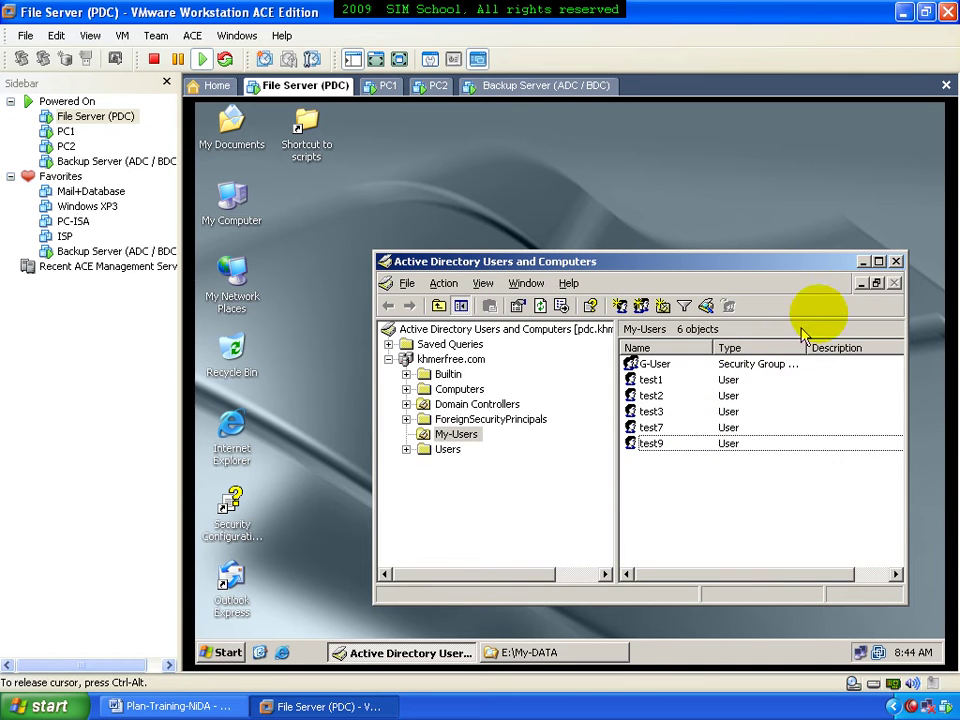
pyautogui.click(896, 262)
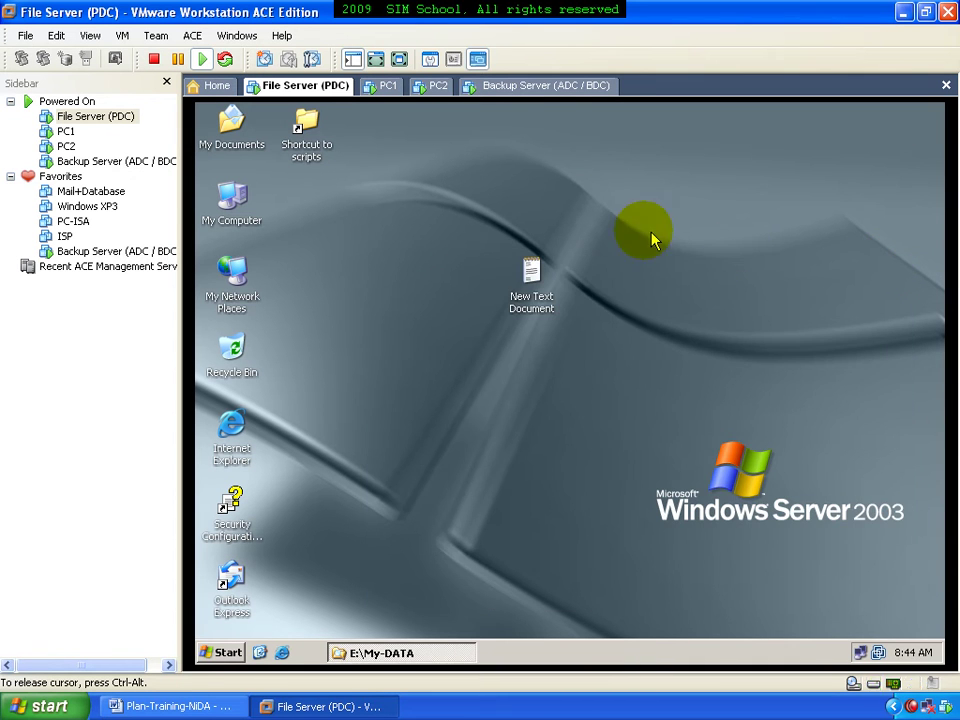
pyautogui.click(483, 88)
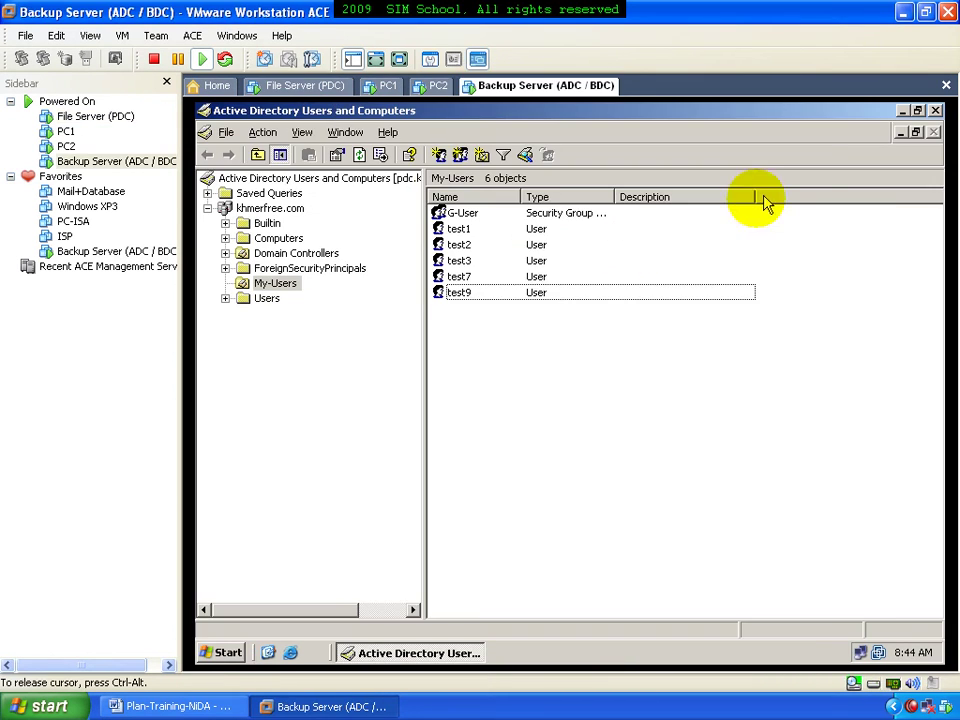
# Minimize the user console and open the Backup Server's E: drive from My Computer
pyautogui.click(900, 111)
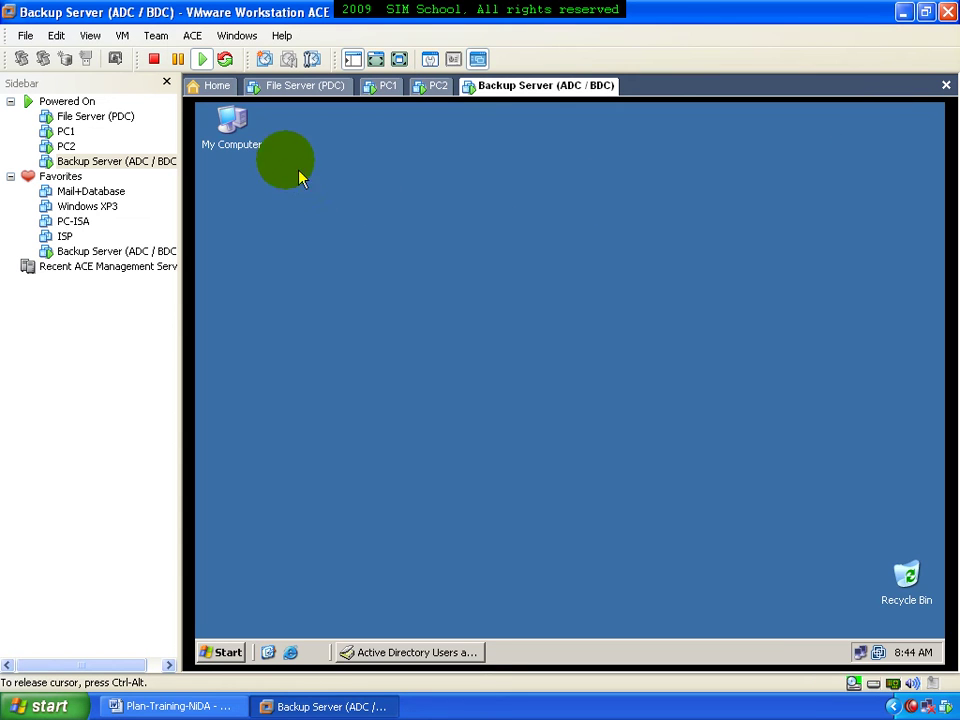
pyautogui.rightClick(242, 133)
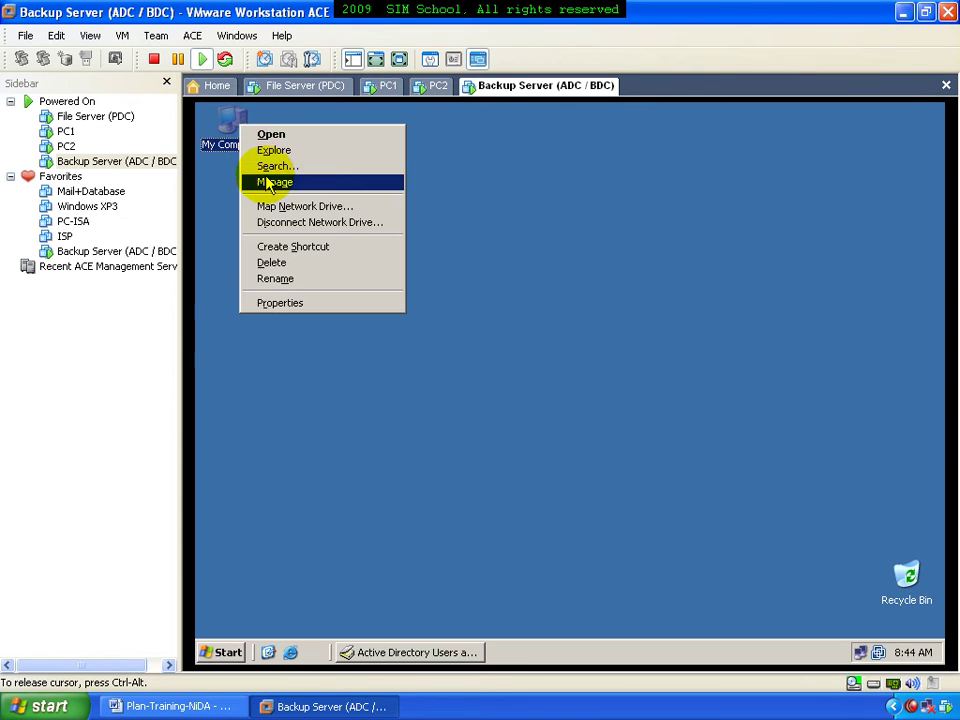
pyautogui.click(279, 149)
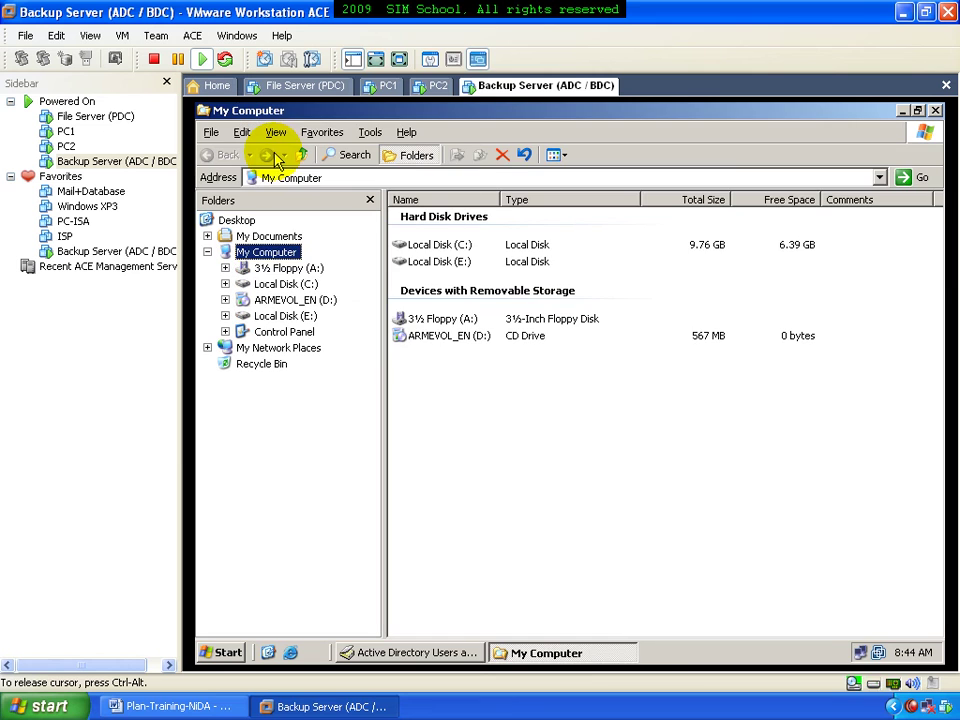
pyautogui.click(309, 316)
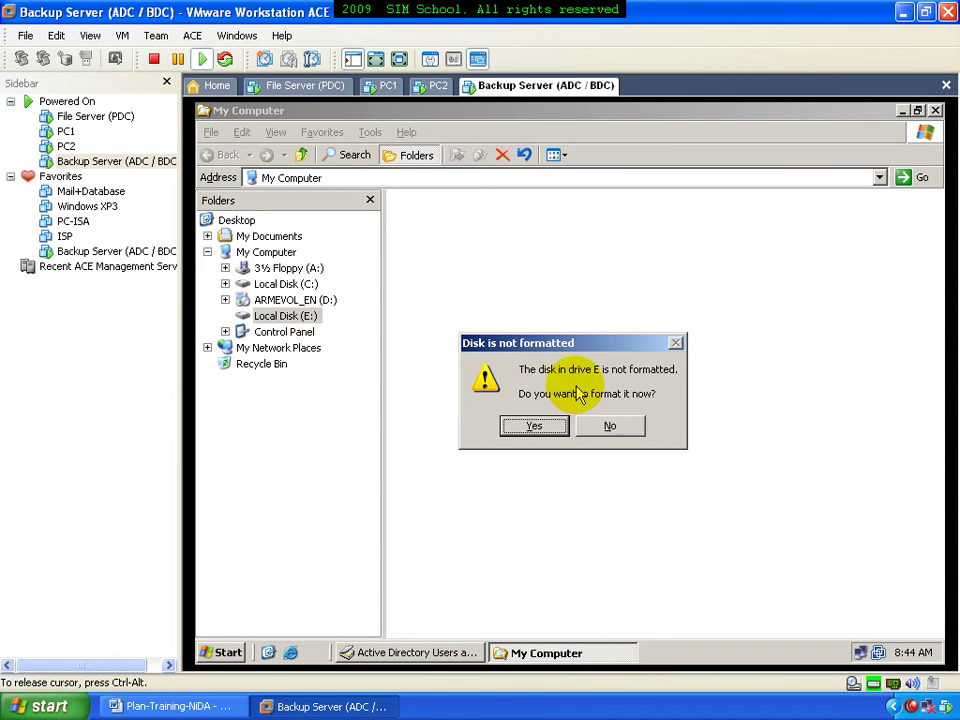
# Quick-format the E: drive as NTFS, then switch to the File Server (PDC) machine
pyautogui.click(545, 426)
pyautogui.click(352, 429)
pyautogui.click(386, 543)
pyautogui.click(531, 424)
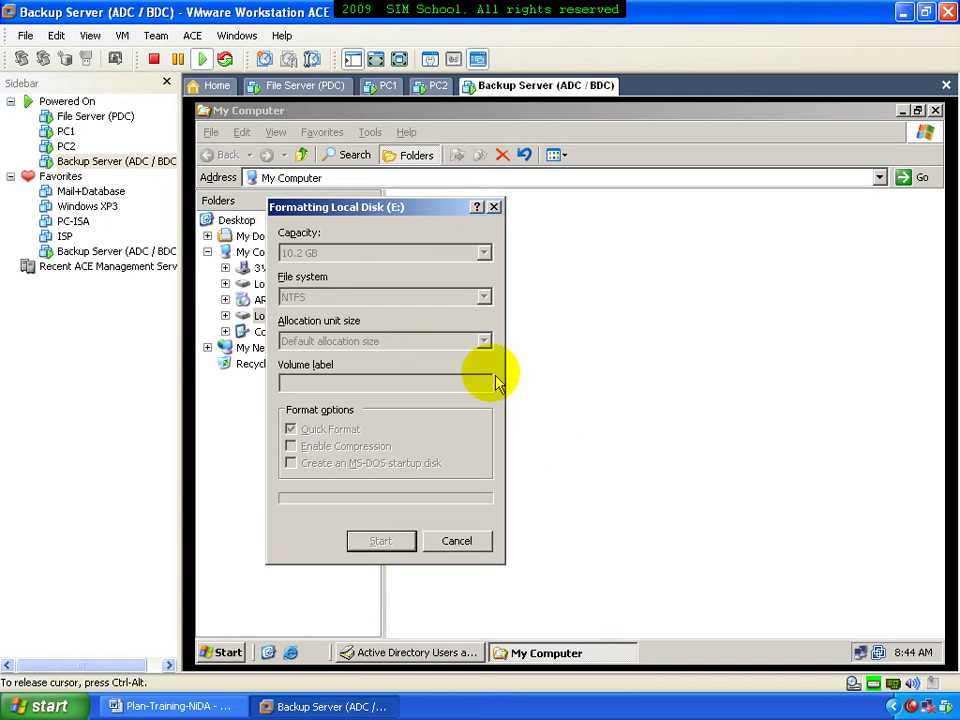
pyautogui.click(557, 421)
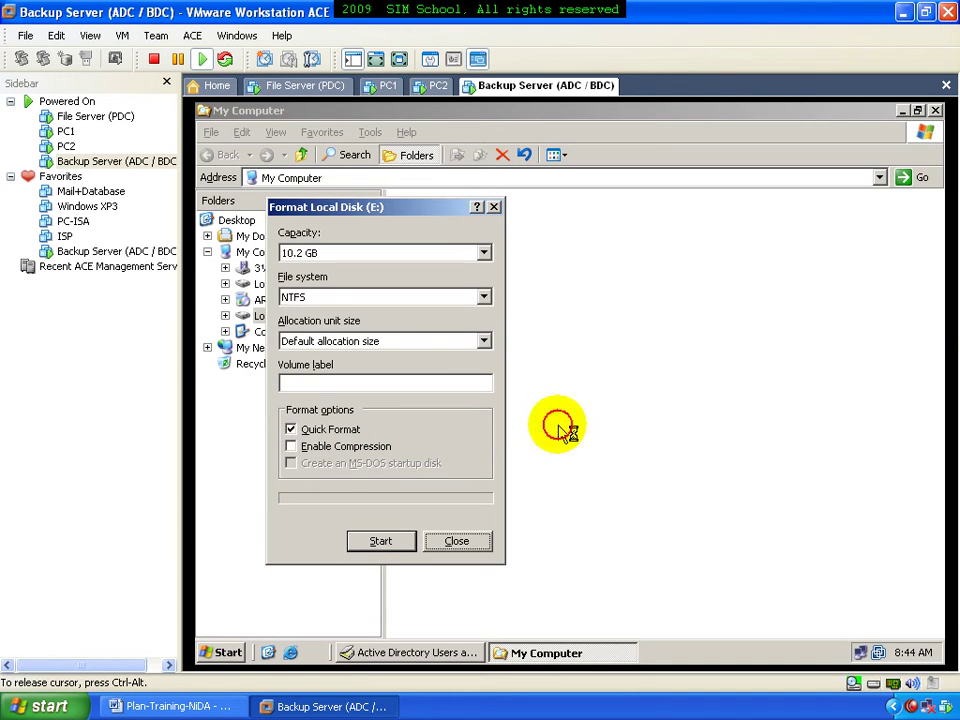
pyautogui.click(456, 540)
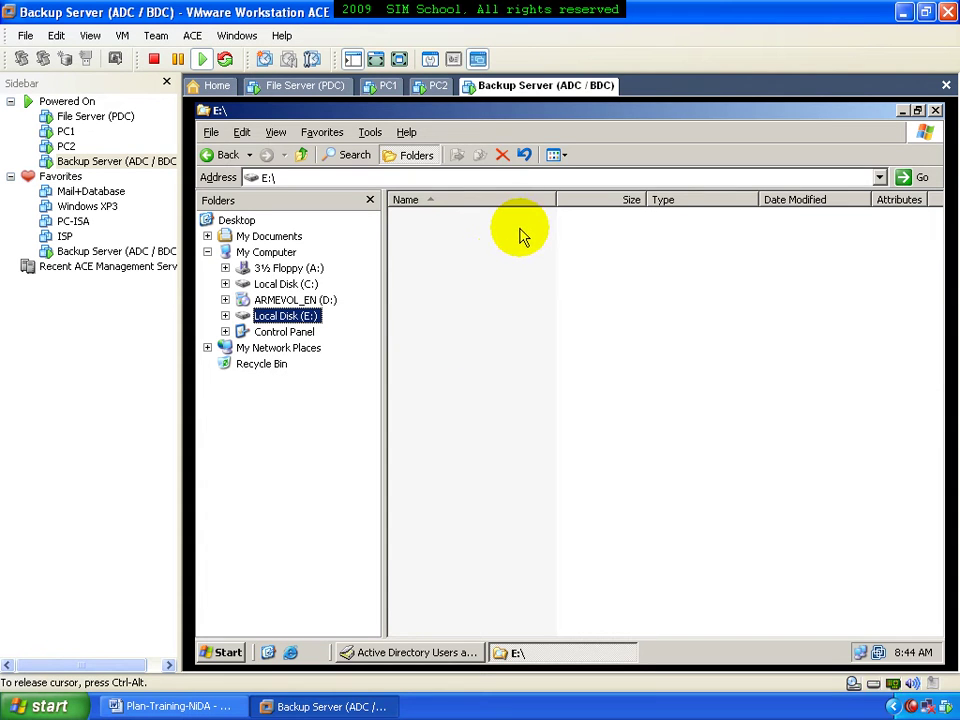
pyautogui.click(317, 87)
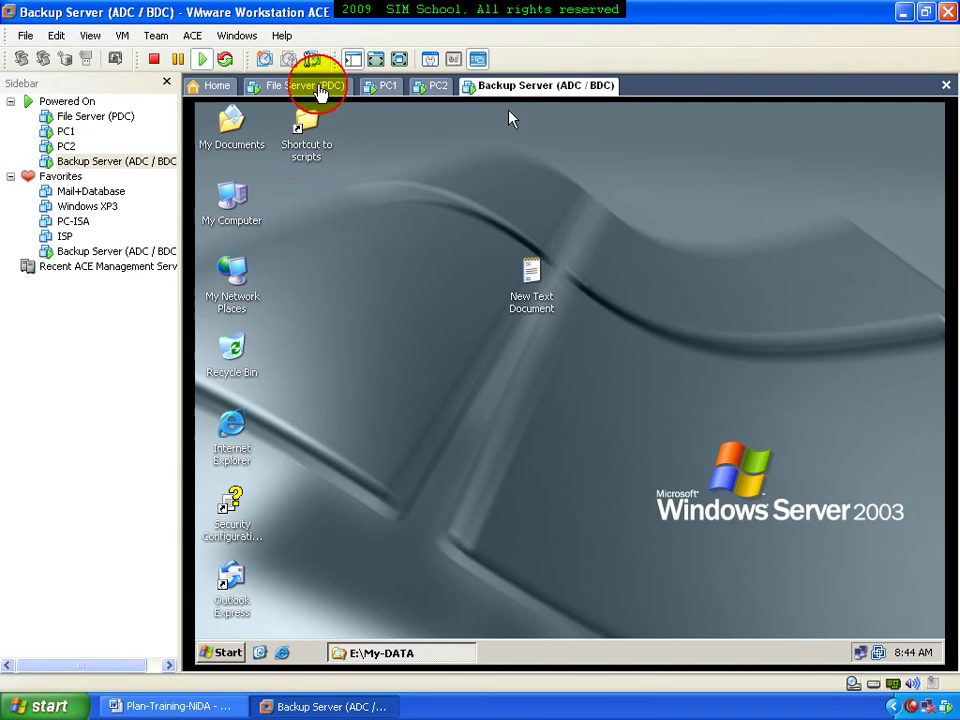
# On the File Server, view the folders inside E:\My-DATA
pyautogui.click(377, 651)
pyautogui.click(290, 316)
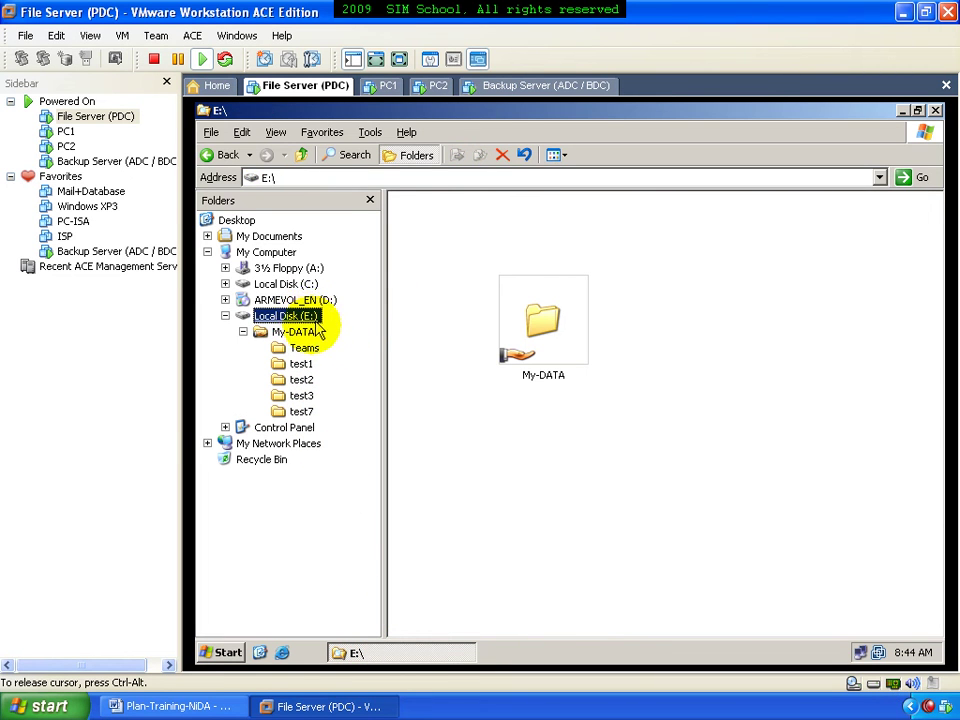
pyautogui.click(302, 331)
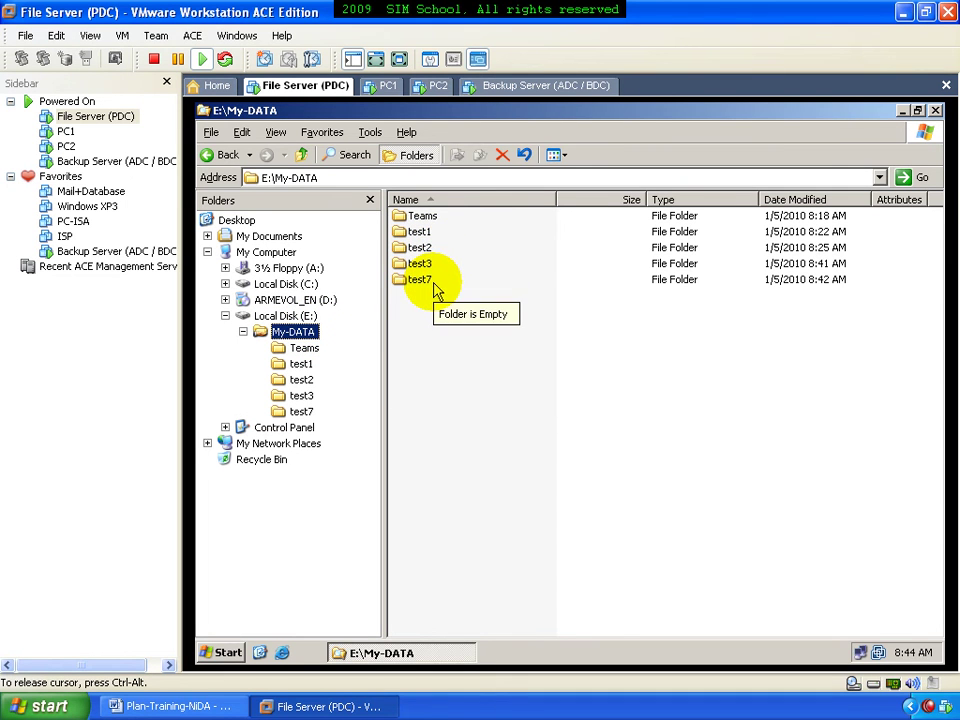
# On the Backup Server, close the E: drive window and Active Directory Users and Computers
pyautogui.click(489, 86)
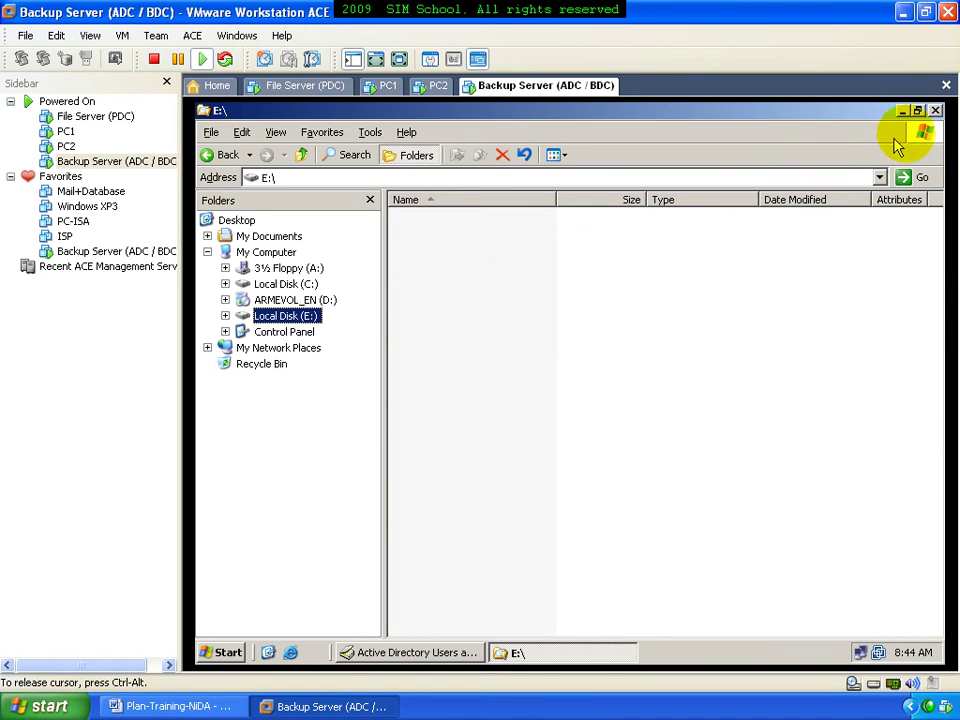
pyautogui.click(935, 111)
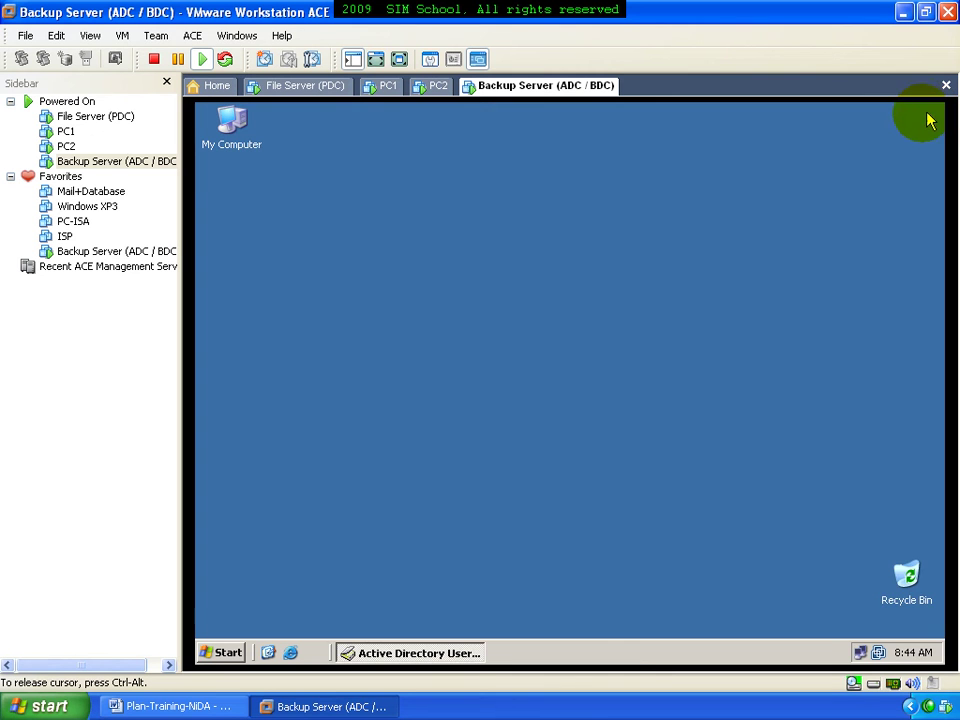
pyautogui.click(448, 653)
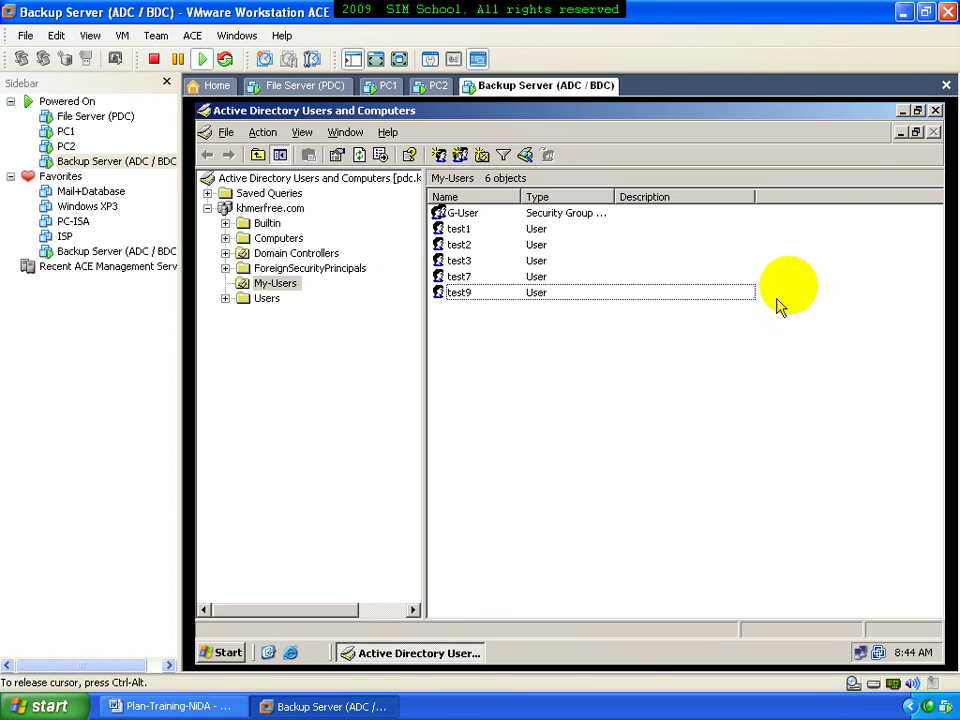
pyautogui.click(933, 112)
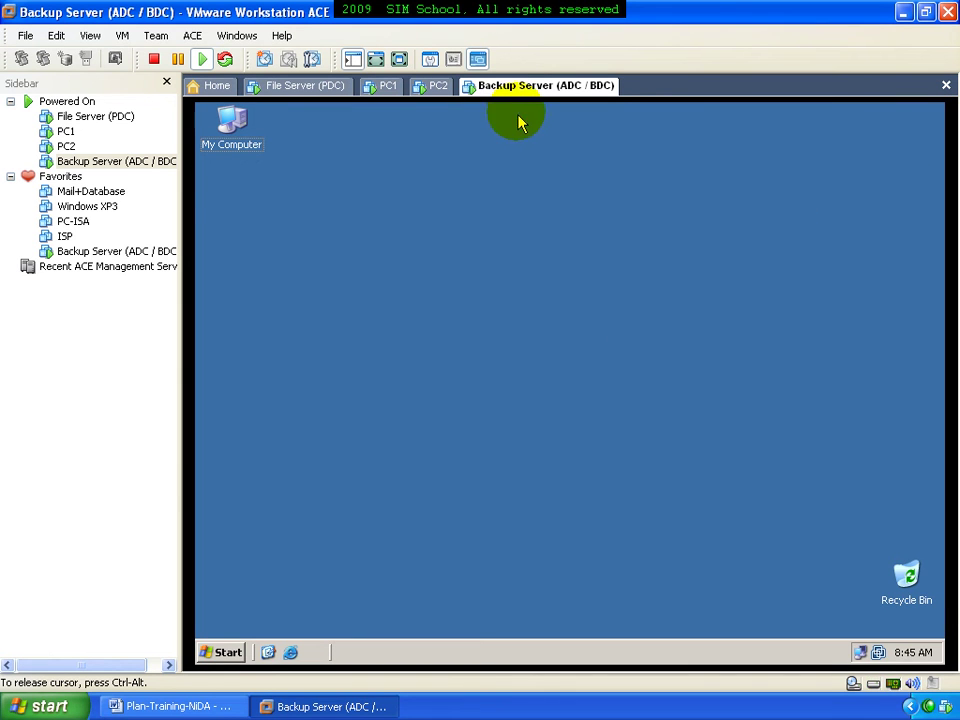
# Shut down the Backup Server via Start > Shut Down, entering a brief shutdown comment
pyautogui.click(238, 652)
pyautogui.click(490, 638)
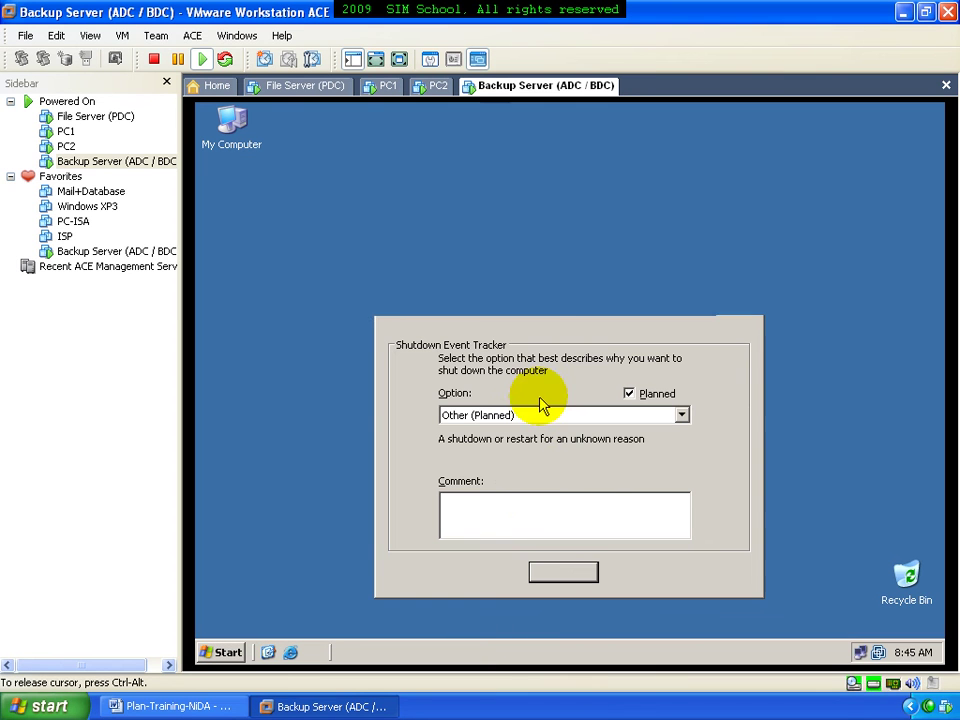
pyautogui.press('Up')
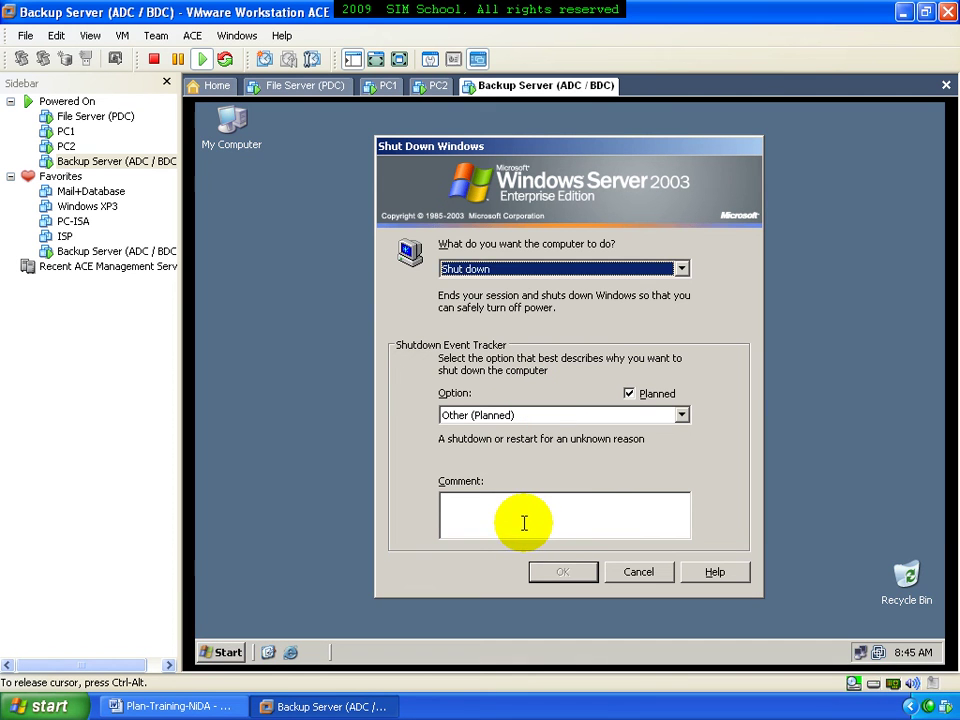
pyautogui.click(523, 521)
pyautogui.write('u')
pyautogui.click(562, 584)
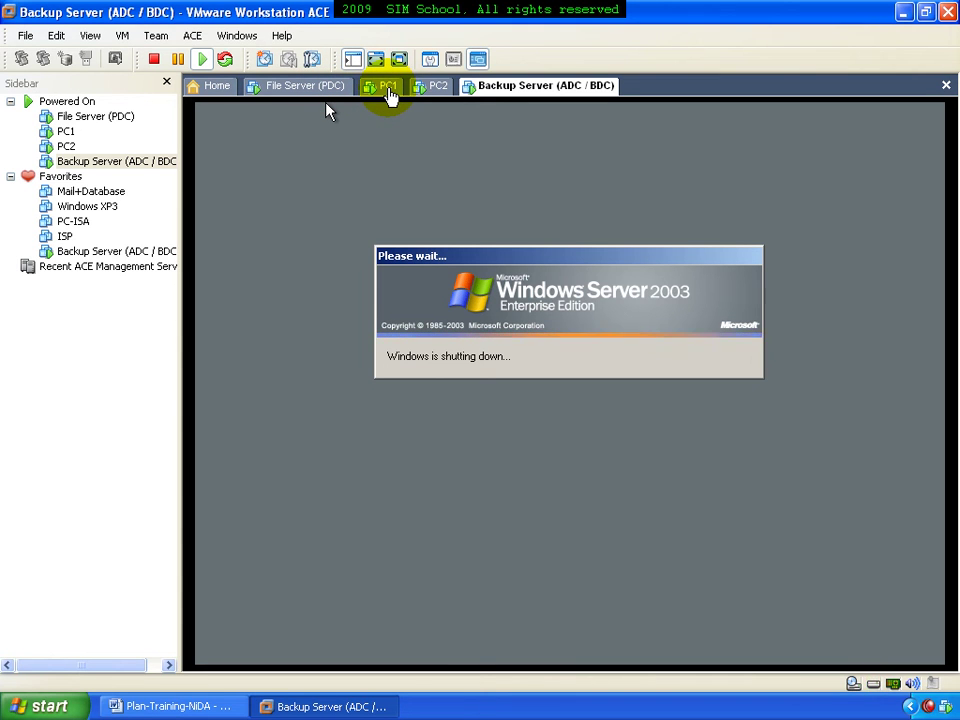
# Shut down the PC2 virtual machine from its Start menu
pyautogui.click(423, 92)
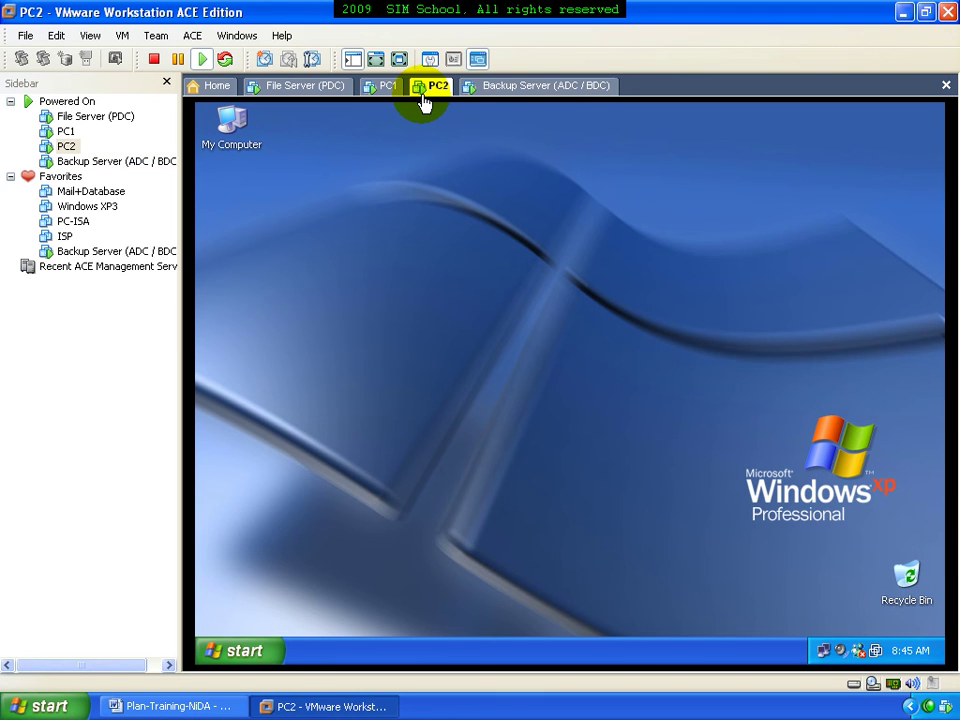
pyautogui.click(232, 651)
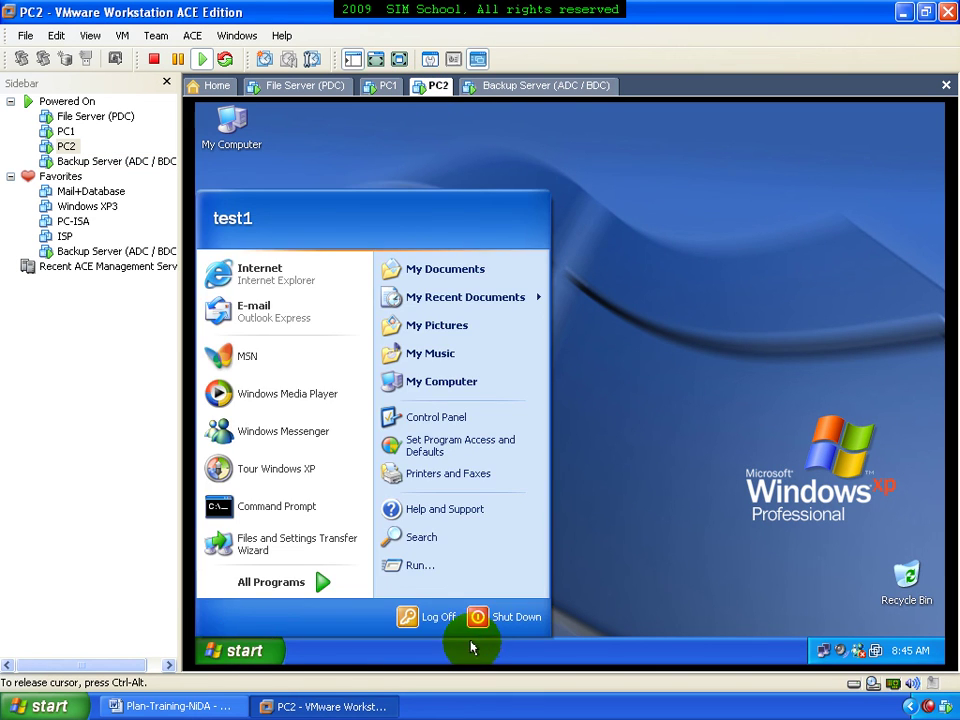
pyautogui.click(495, 617)
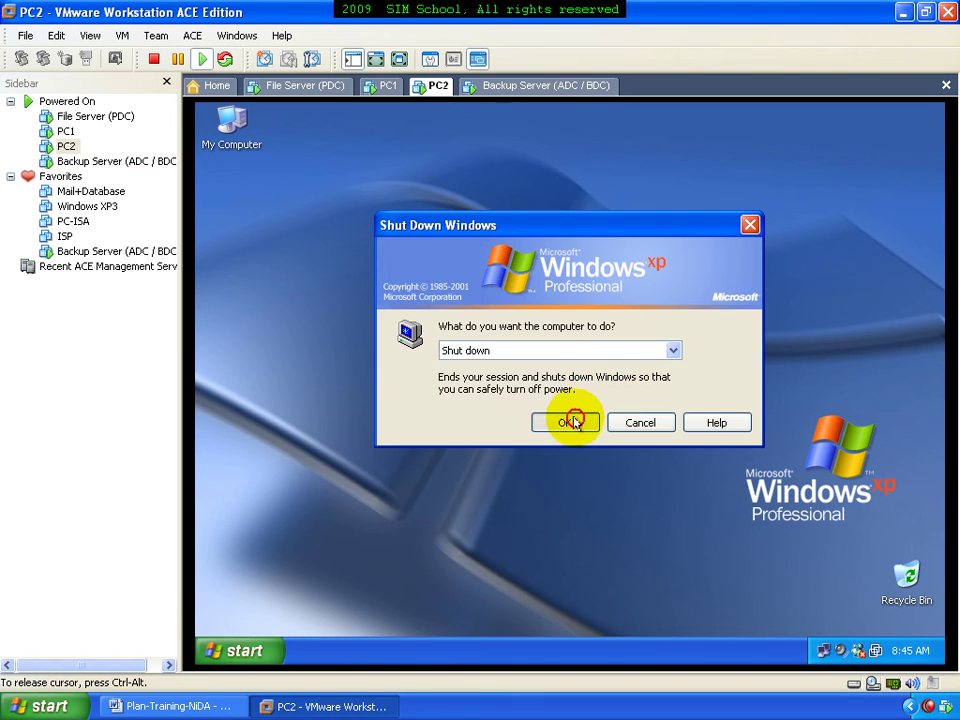
pyautogui.click(573, 422)
# Shut down PC1 from its Start menu, then check the Backup Server's shutdown progress
pyautogui.click(382, 88)
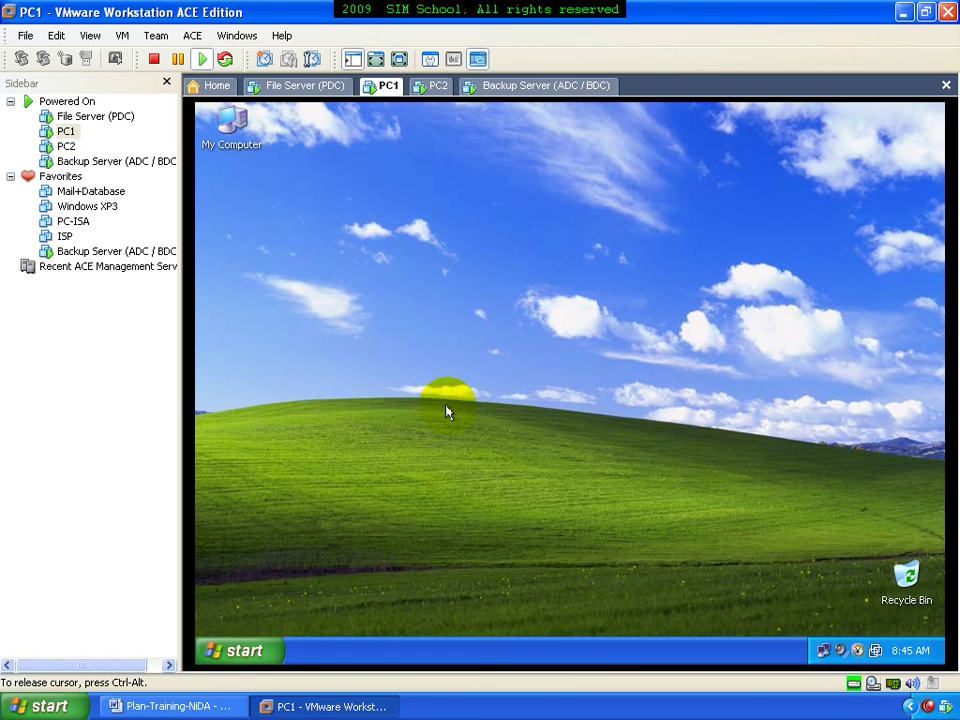
pyautogui.click(240, 650)
pyautogui.click(477, 620)
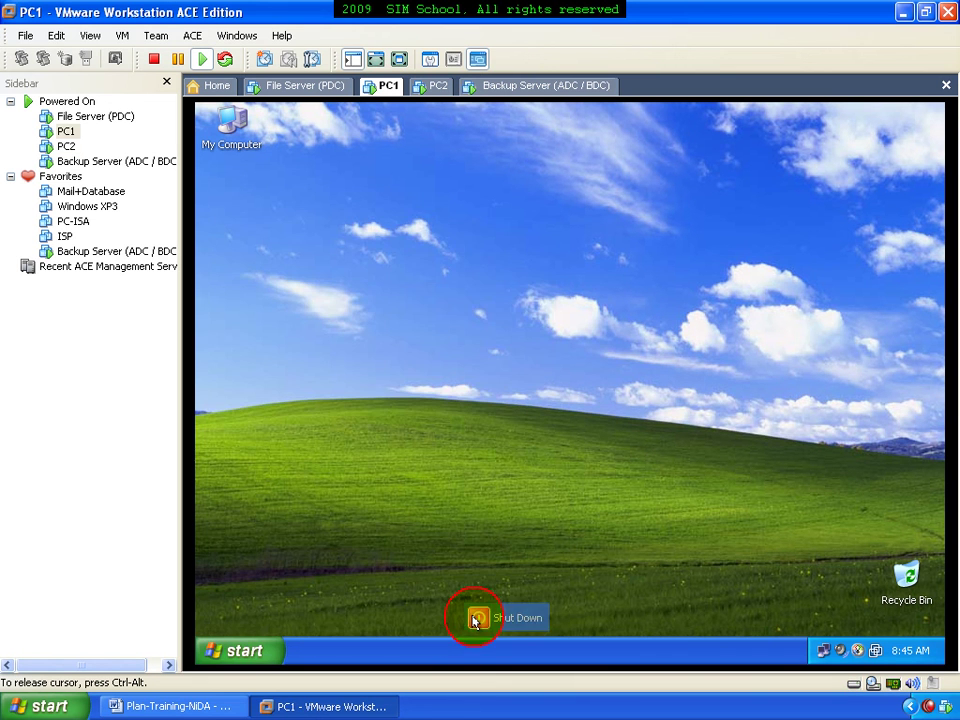
pyautogui.click(538, 420)
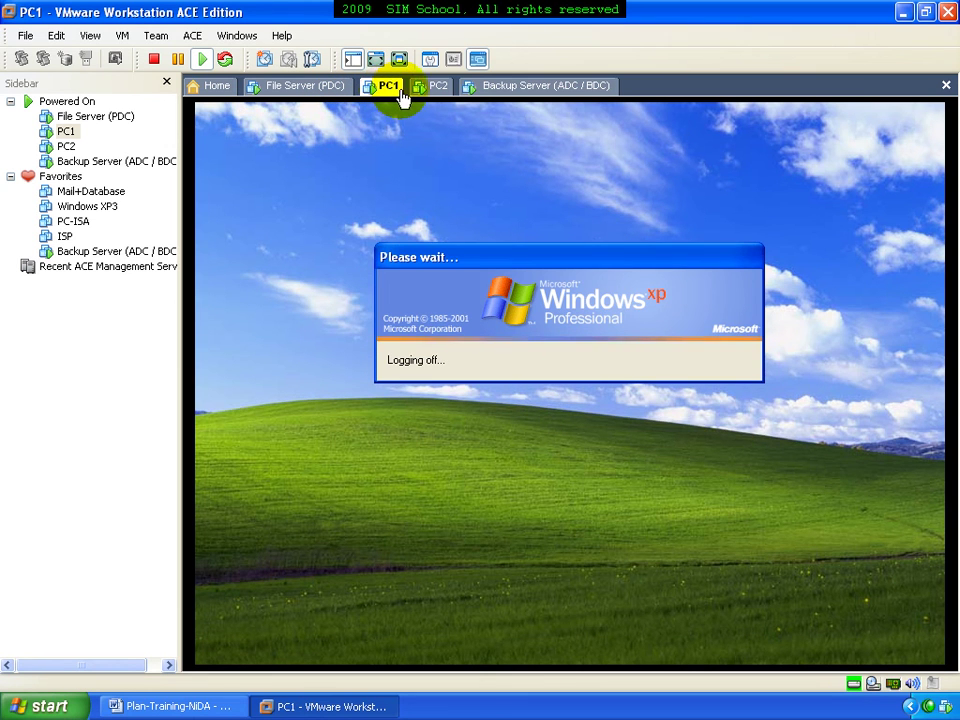
pyautogui.click(490, 90)
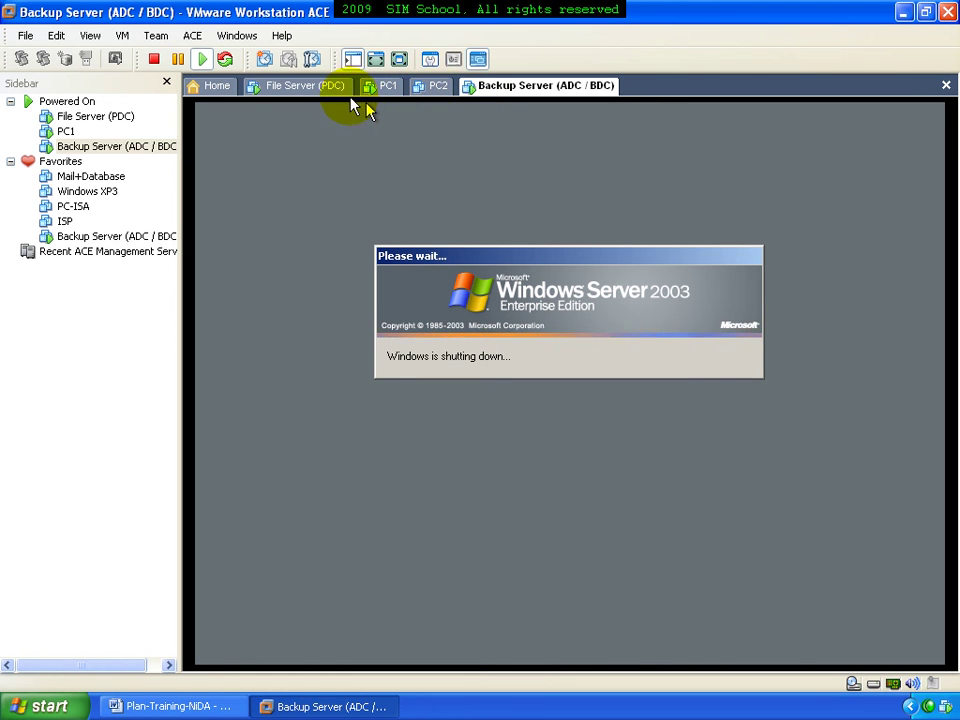
# Close the File Server's My-DATA window and check the Backup Server's shutdown progress
pyautogui.click(334, 88)
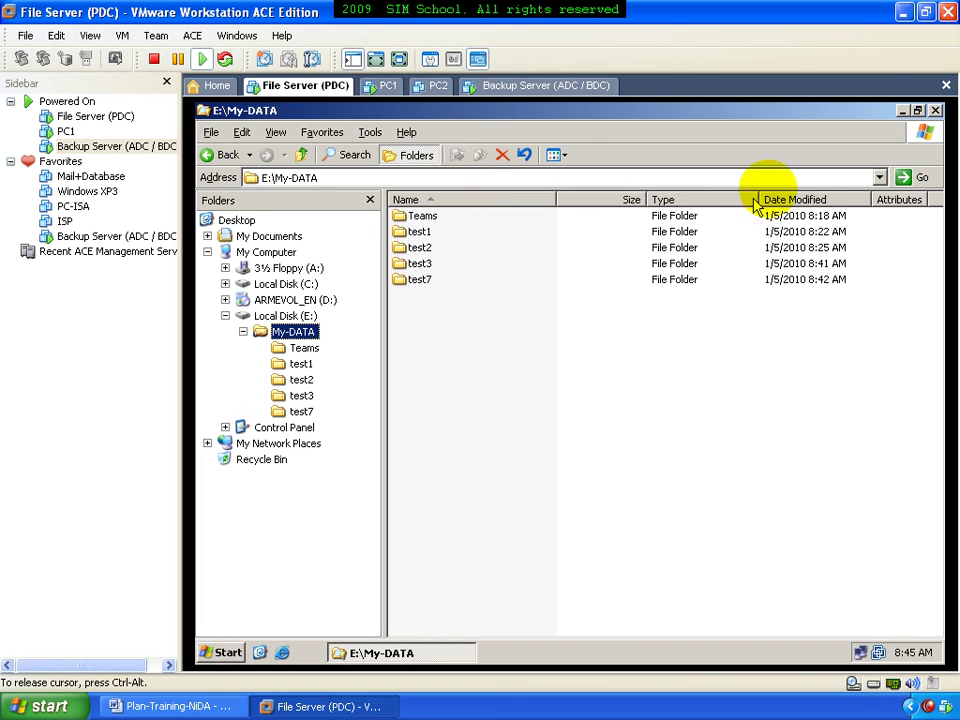
pyautogui.click(934, 109)
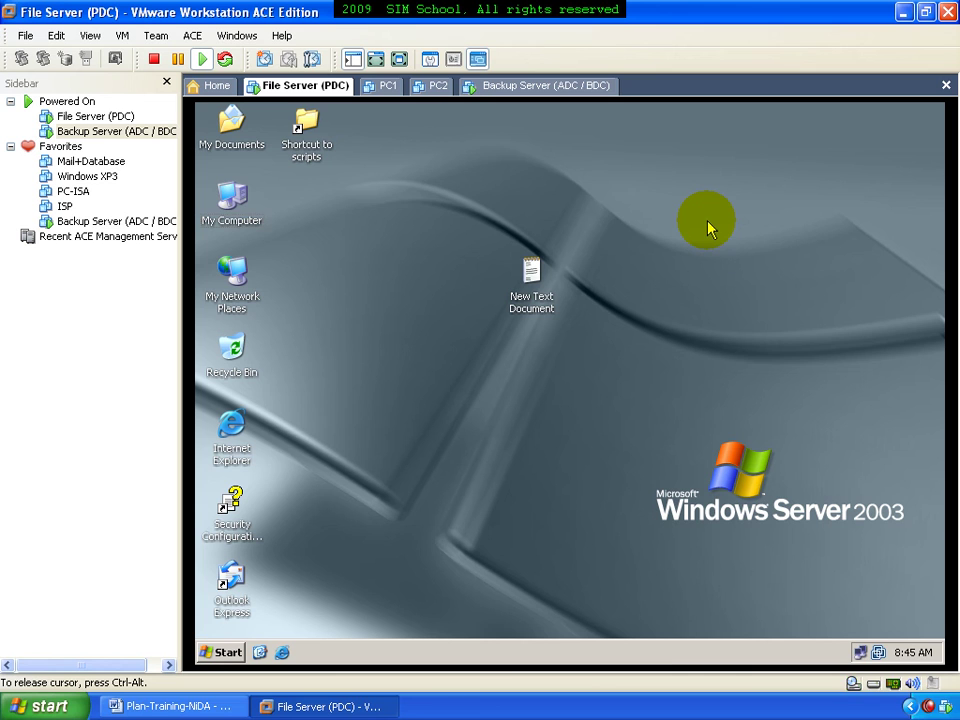
pyautogui.click(585, 90)
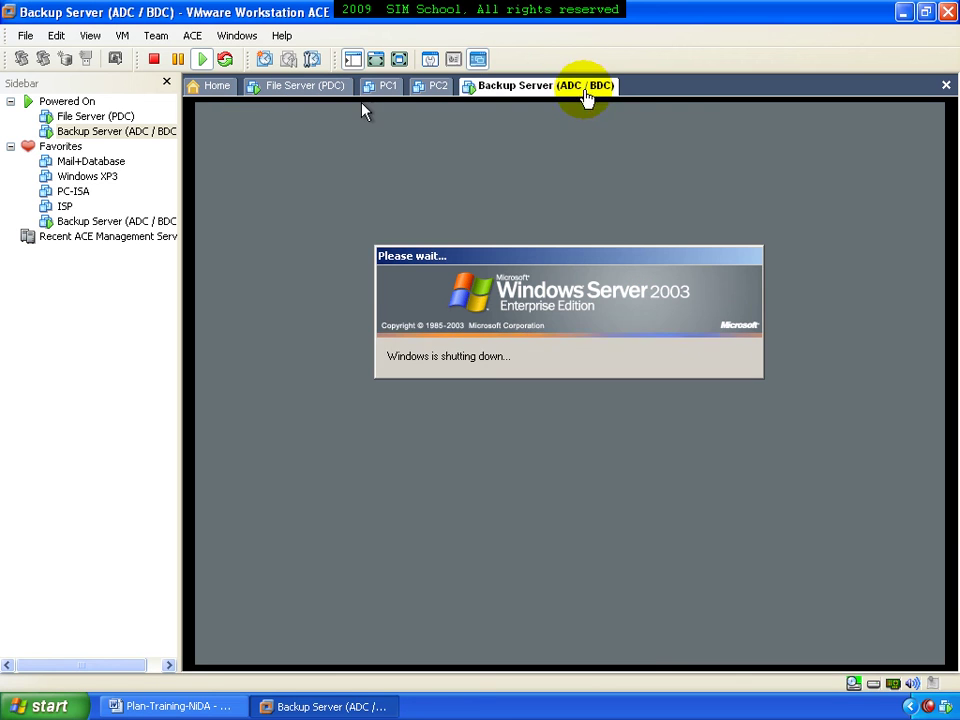
pyautogui.click(611, 204)
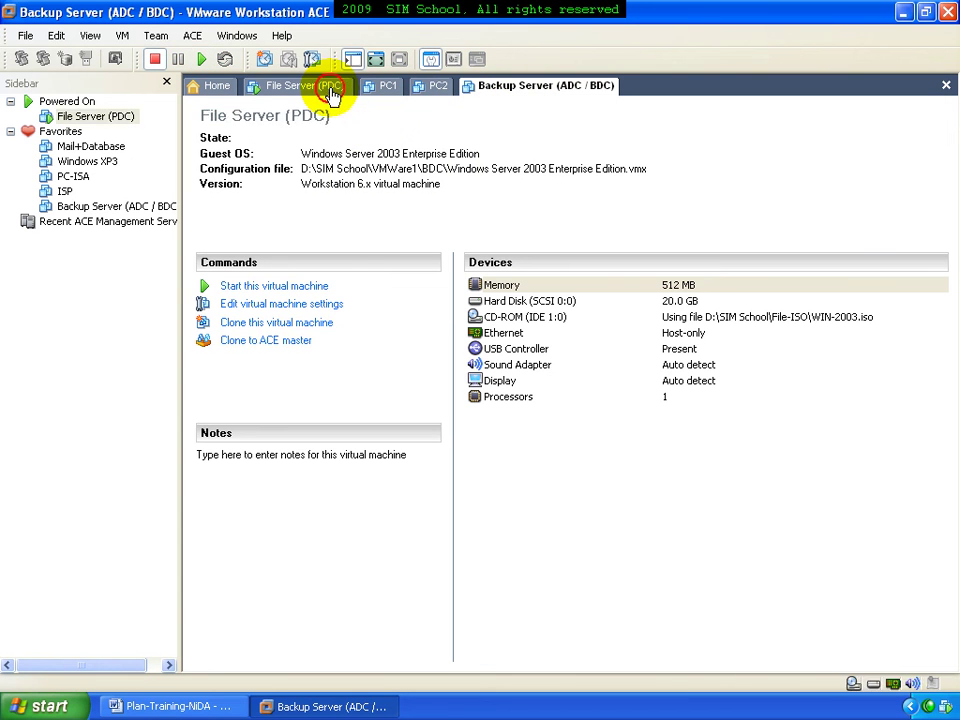
pyautogui.click(332, 92)
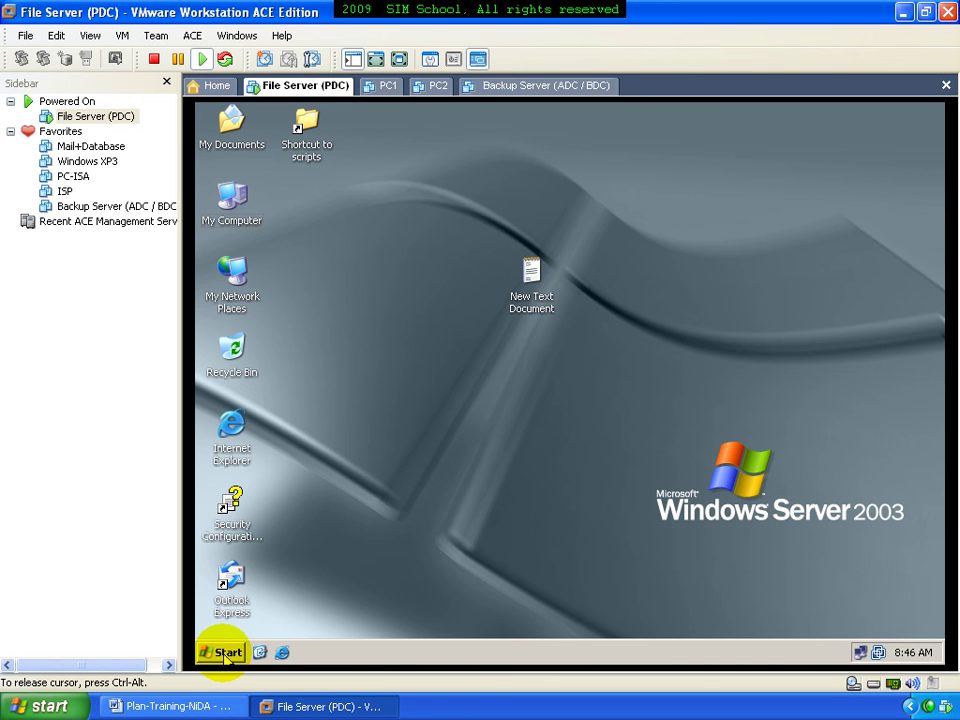
# Shut down the File Server with a brief comment, then minimize VMware and Word
pyautogui.click(220, 651)
pyautogui.click(480, 624)
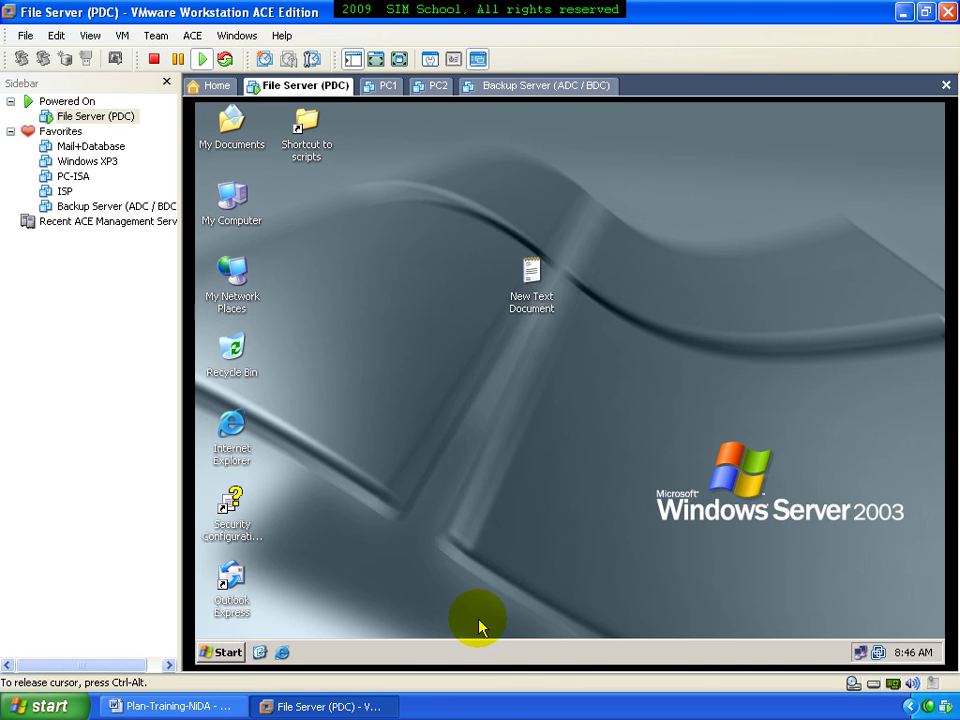
pyautogui.click(515, 518)
pyautogui.write('d')
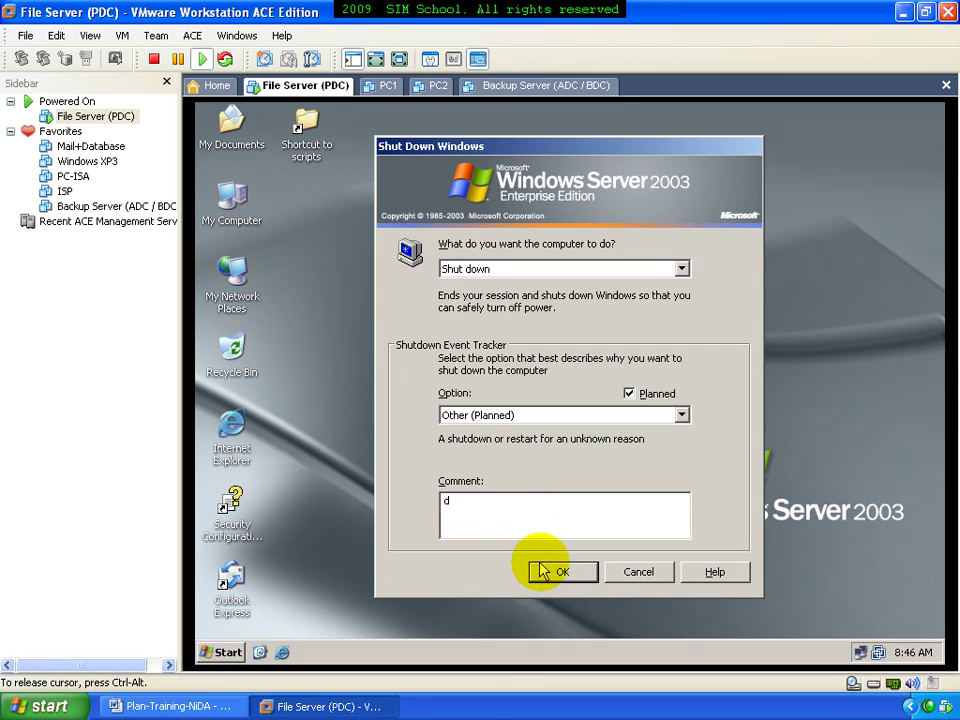
pyautogui.click(548, 571)
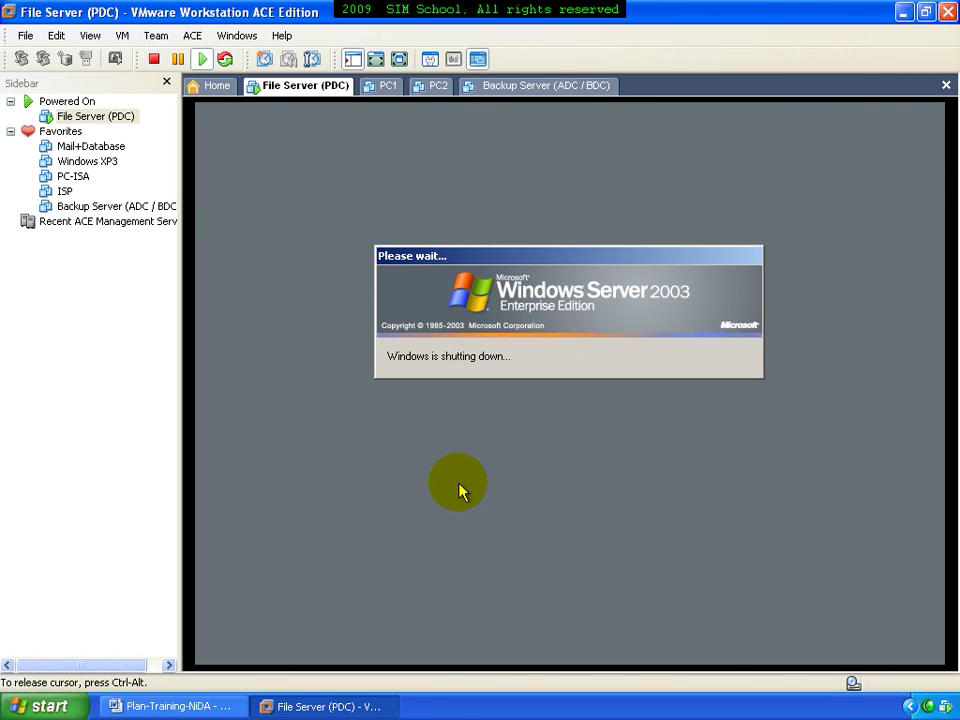
pyautogui.click(903, 12)
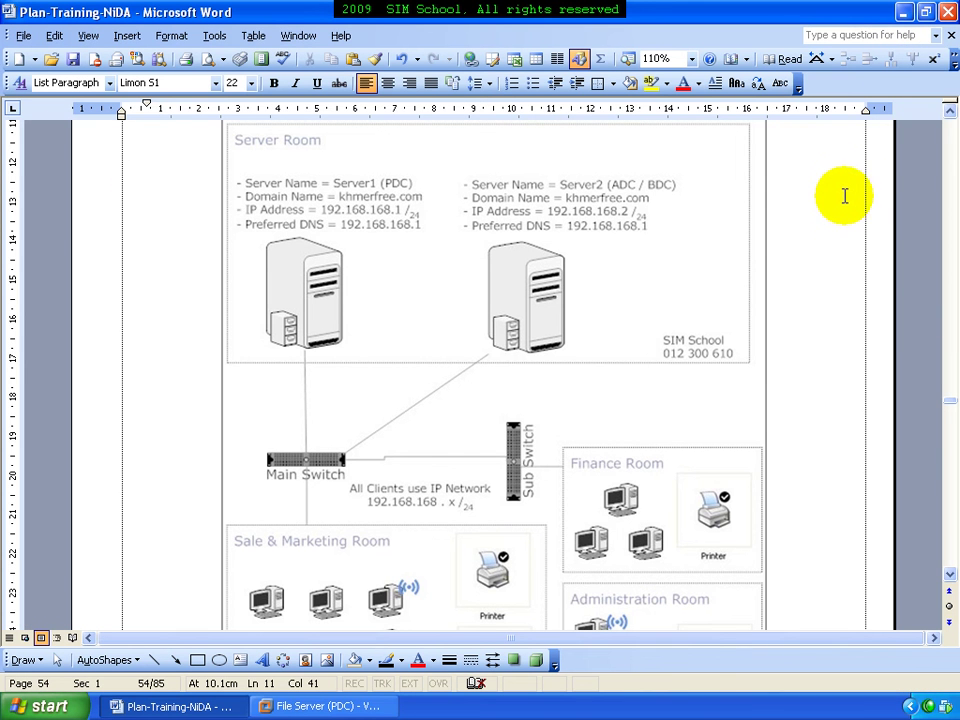
pyautogui.click(903, 14)
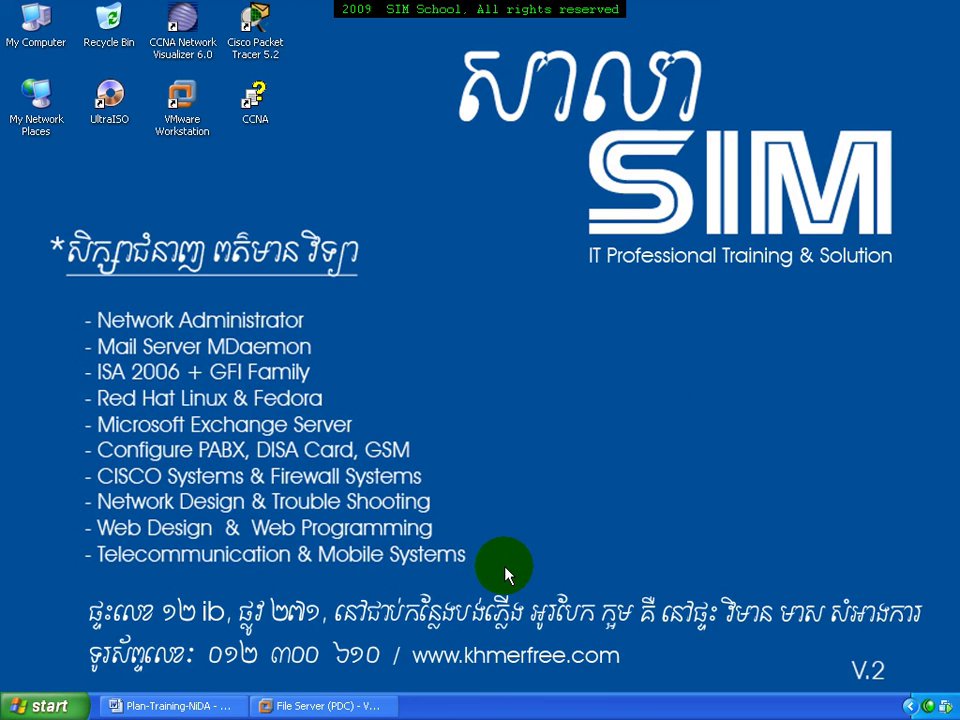